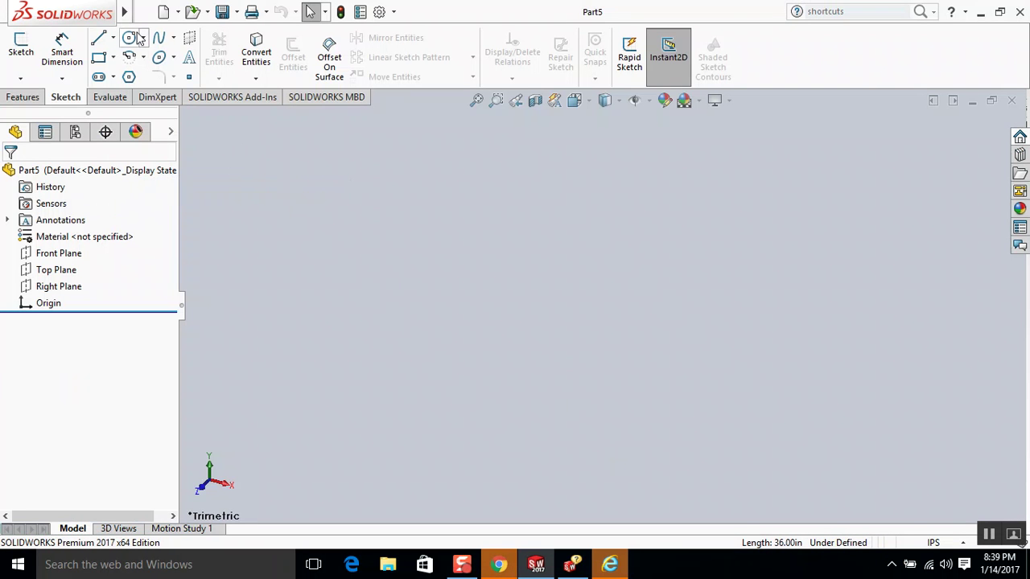
- Start a 3D sketch and draw three separate vertical lines along Y, side by side on the XY plane
{"action": "mouse_move", "coordinate": [131, 14]}
{"action": "left_click", "coordinate": [232, 12]}
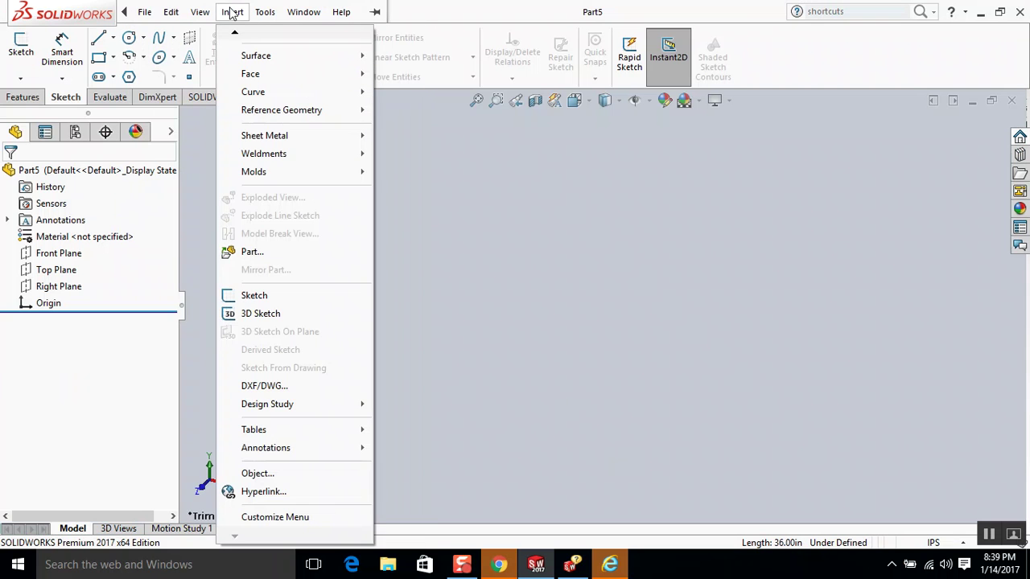
{"action": "left_click", "coordinate": [286, 314]}
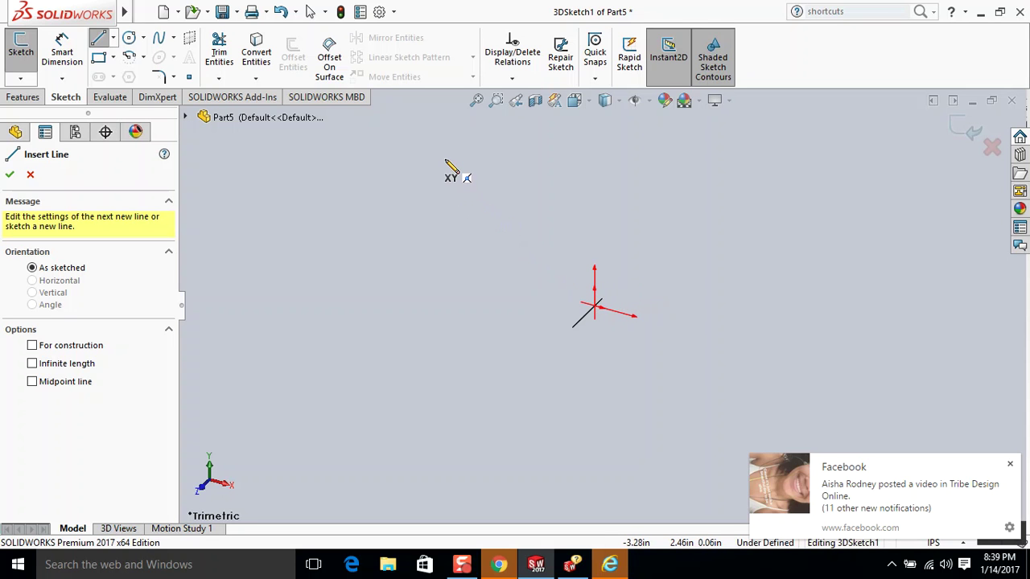
{"action": "left_click", "coordinate": [445, 161]}
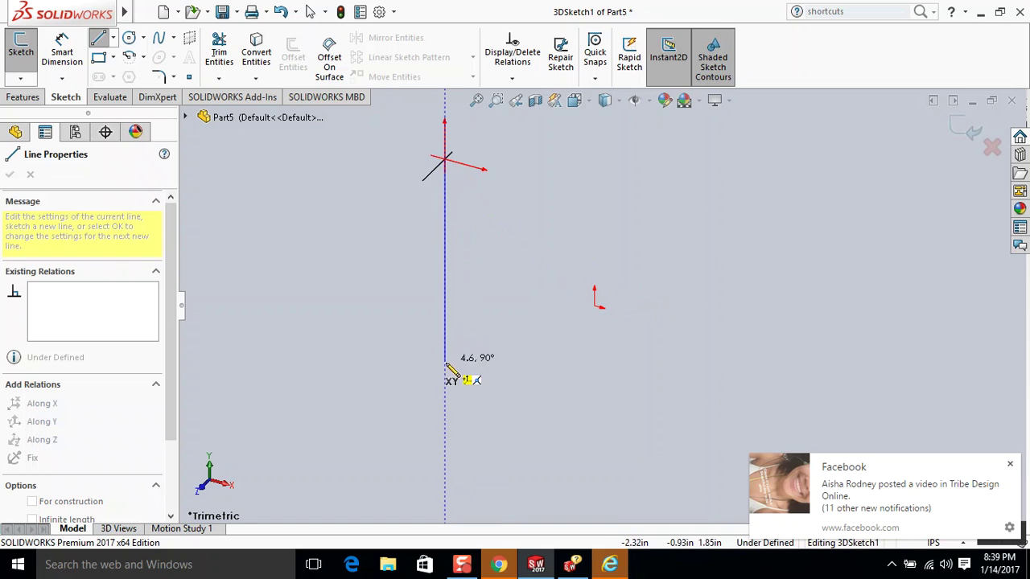
{"action": "double_click", "coordinate": [445, 395]}
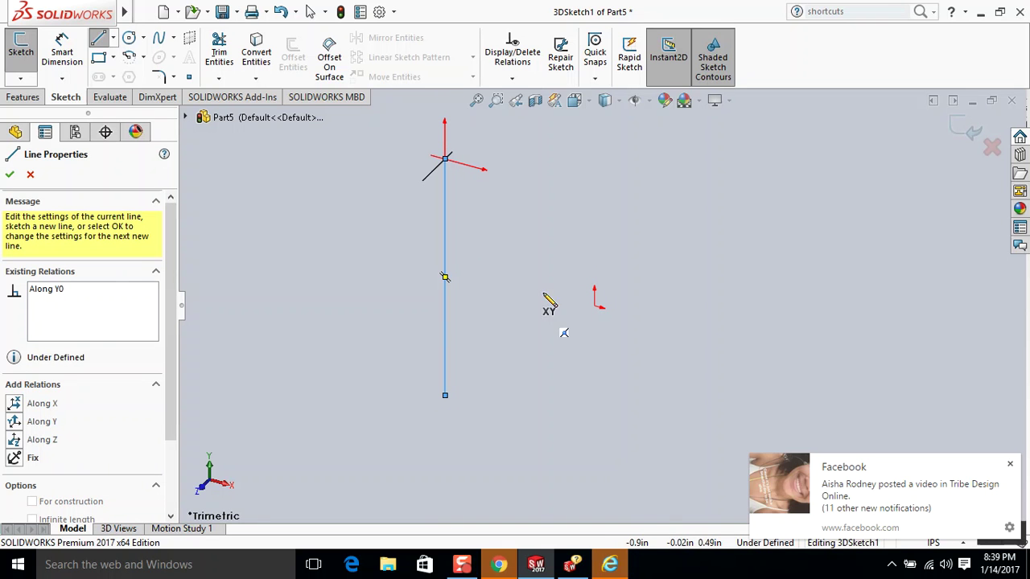
{"action": "left_click", "coordinate": [511, 127]}
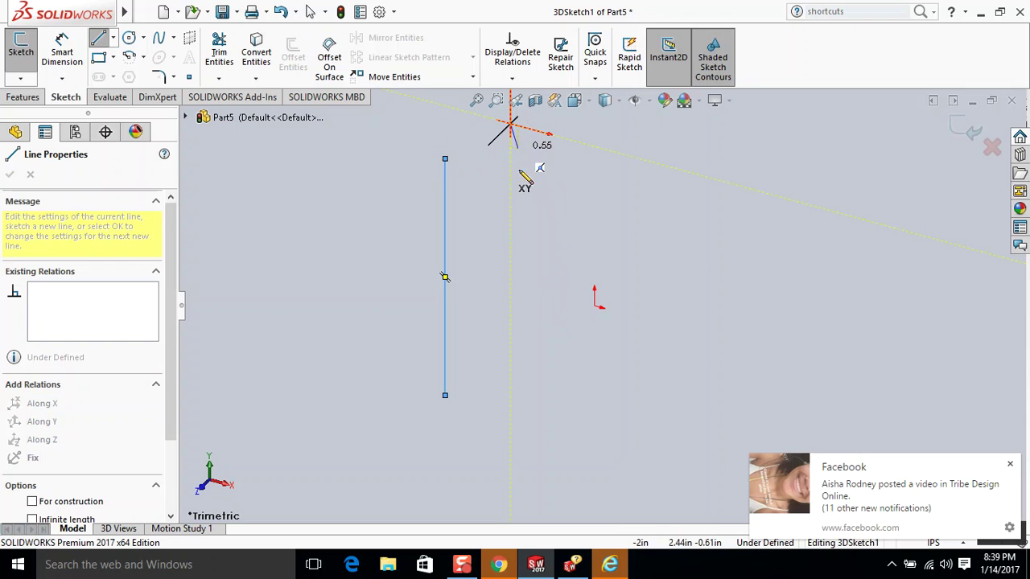
{"action": "double_click", "coordinate": [511, 355]}
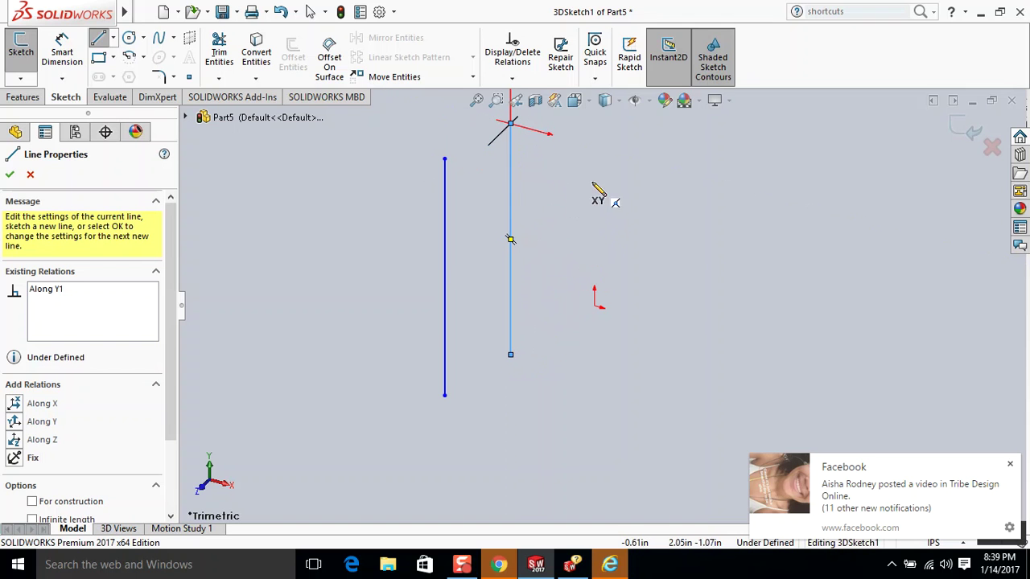
{"action": "left_click", "coordinate": [566, 114]}
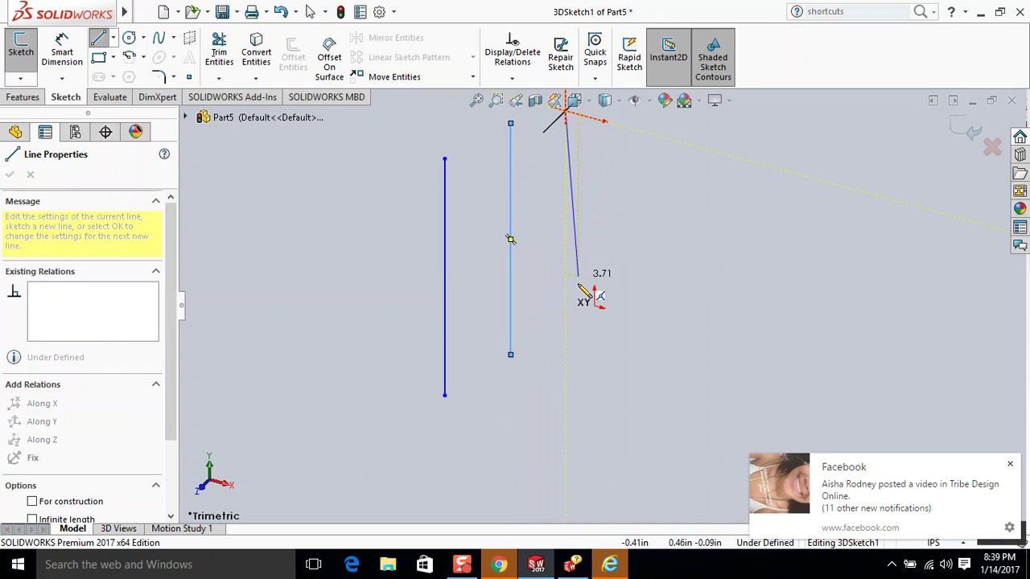
{"action": "double_click", "coordinate": [566, 327]}
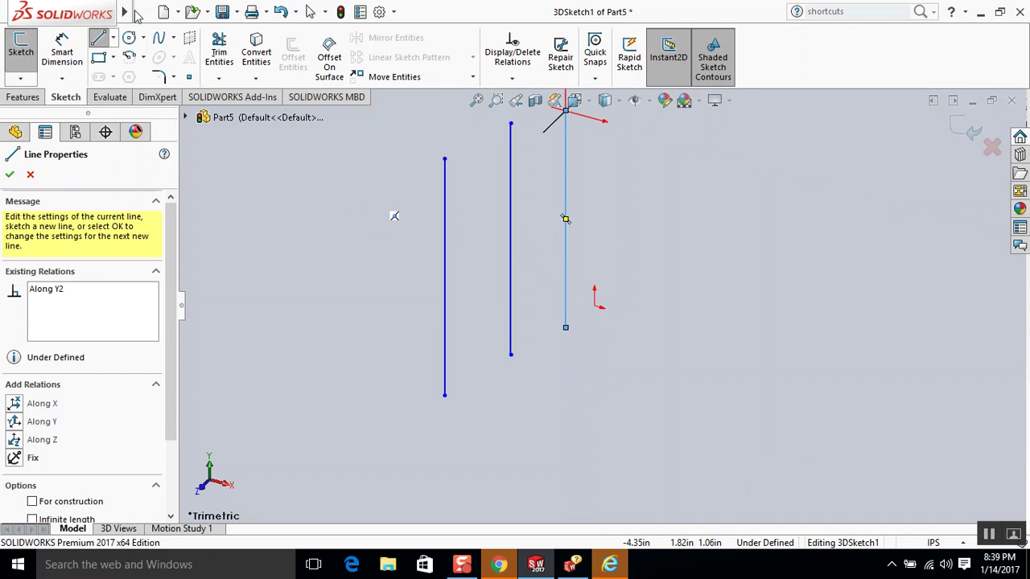
- Open the keyboard shortcut customization and search the commands for "const"
{"action": "mouse_move", "coordinate": [126, 15]}
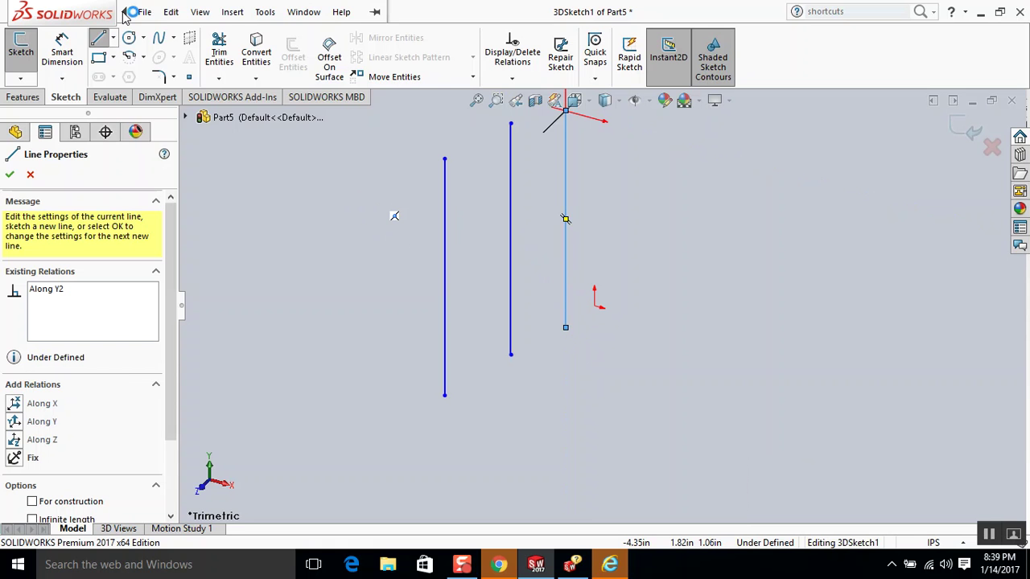
{"action": "mouse_move", "coordinate": [264, 11]}
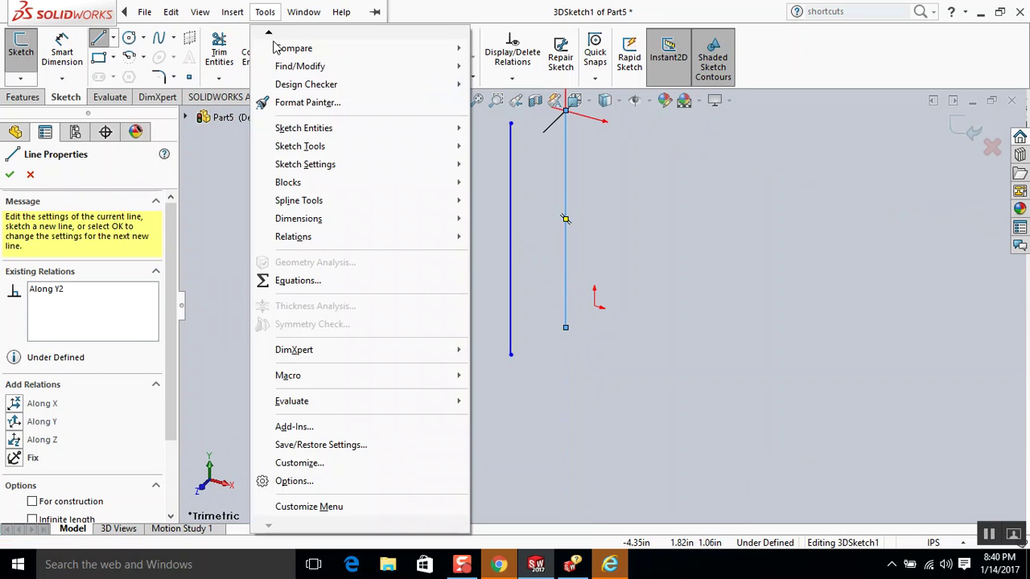
{"action": "left_click", "coordinate": [331, 465]}
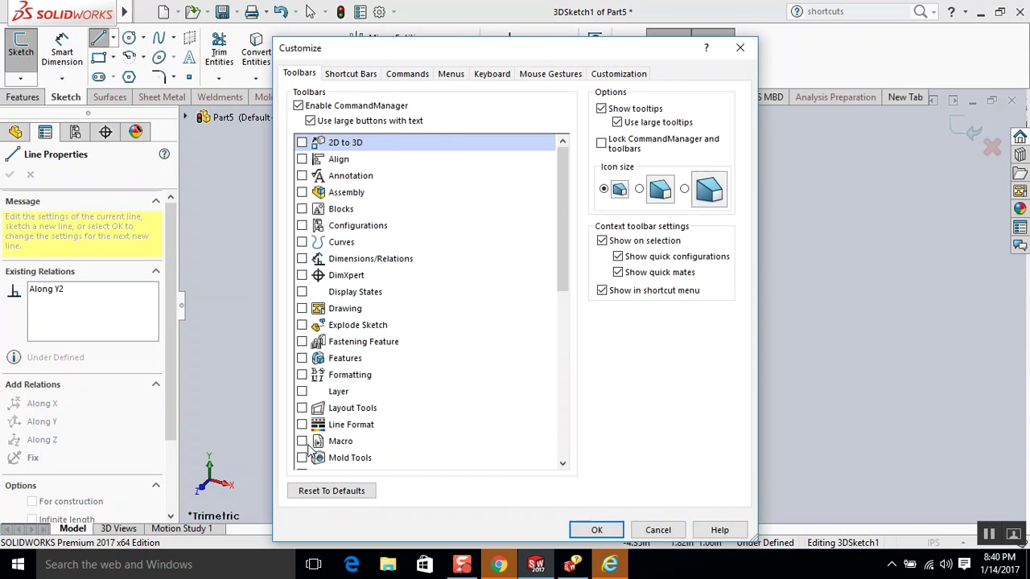
{"action": "left_click", "coordinate": [492, 74]}
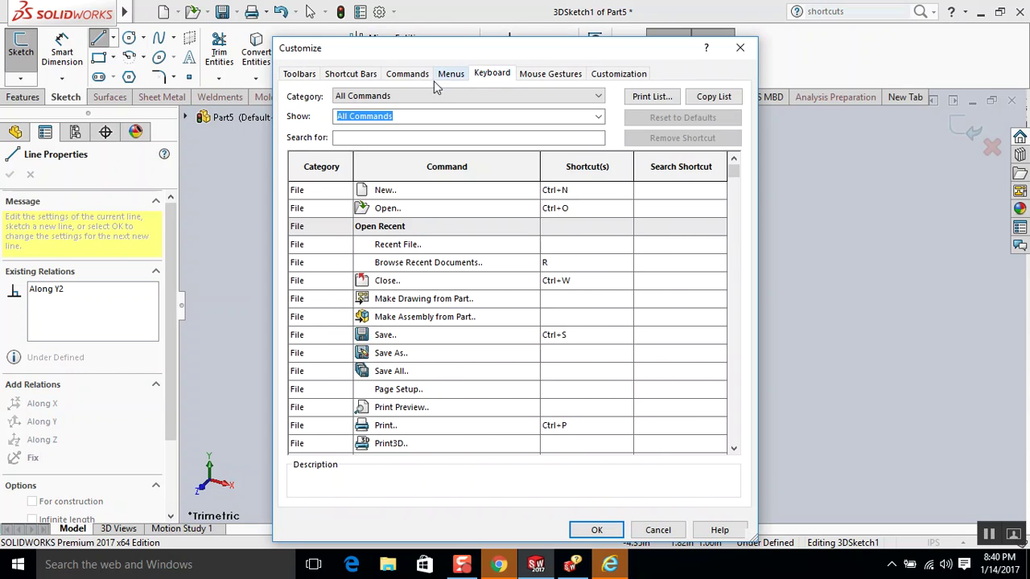
{"action": "left_click", "coordinate": [400, 139]}
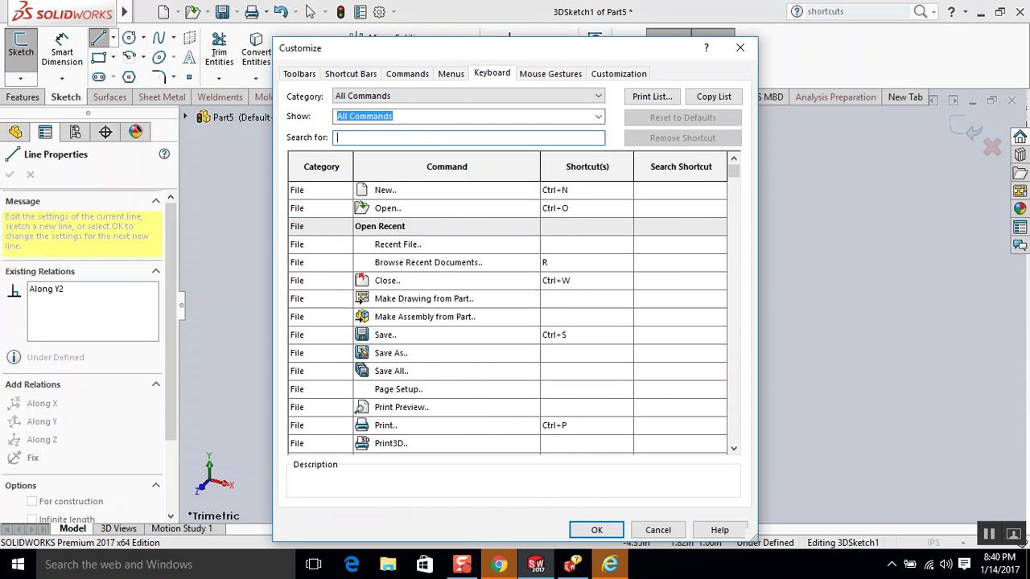
{"action": "type", "text": "const"}
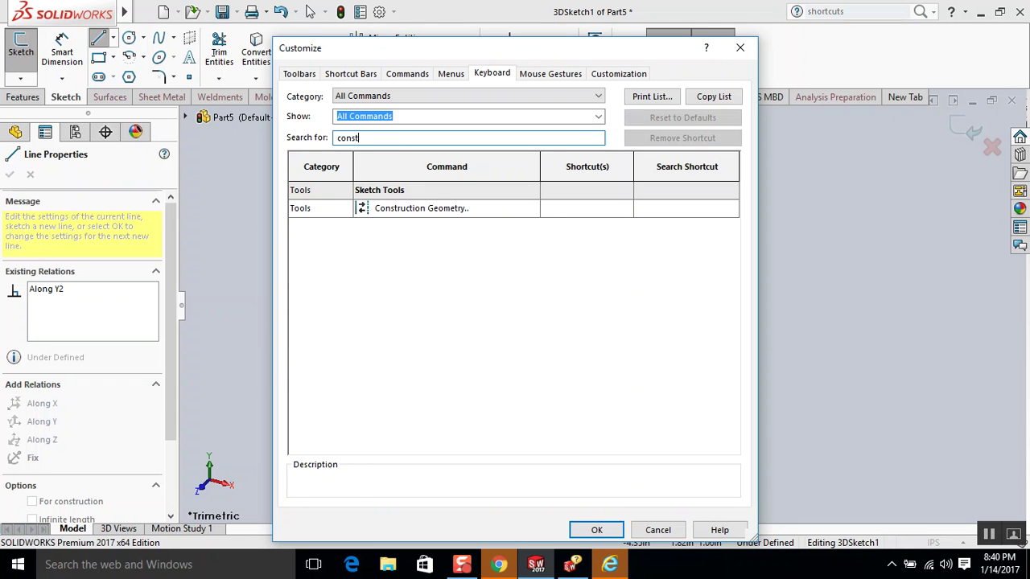
- Replace the command search with "sketch line" to find the Centerline command
{"action": "key", "text": "BackSpace"}
{"action": "key", "text": "BackSpace"}
{"action": "key", "text": "BackSpace"}
{"action": "key", "text": "BackSpace"}
{"action": "key", "text": "BackSpace"}
{"action": "type", "text": "sk"}
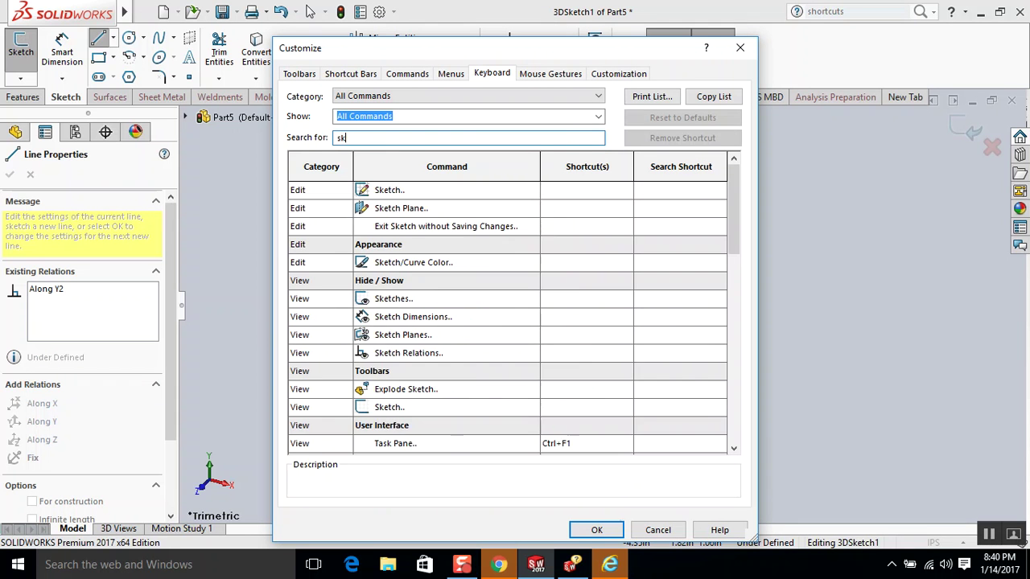
{"action": "type", "text": "etch cons"}
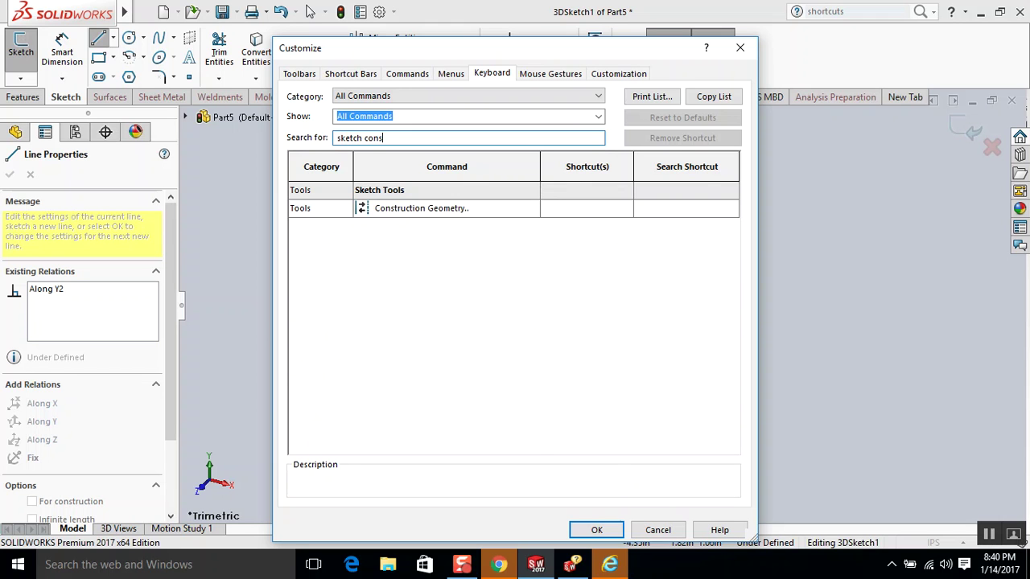
{"action": "key", "text": "BackSpace"}
{"action": "key", "text": "BackSpace"}
{"action": "key", "text": "BackSpace"}
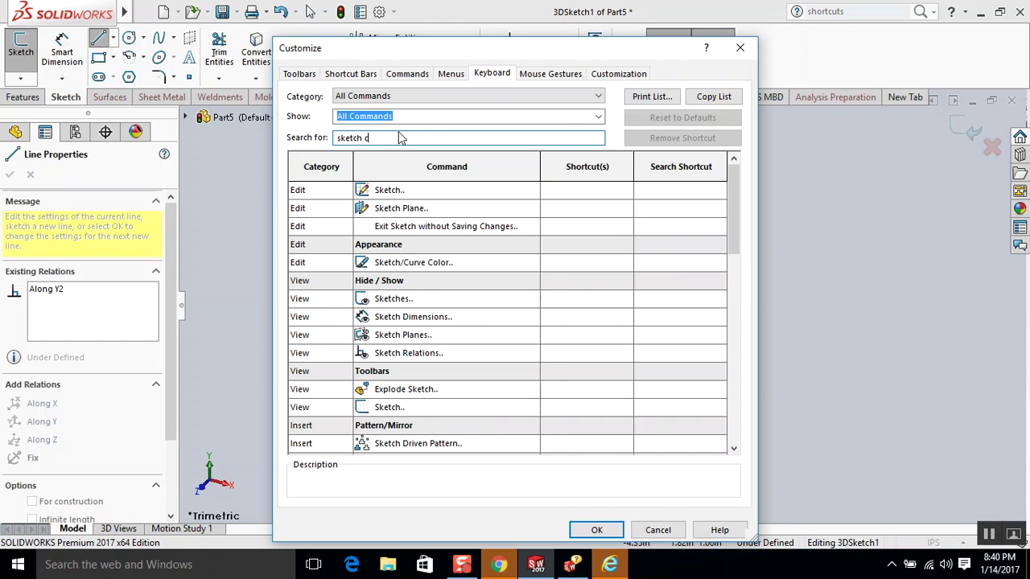
{"action": "type", "text": "line"}
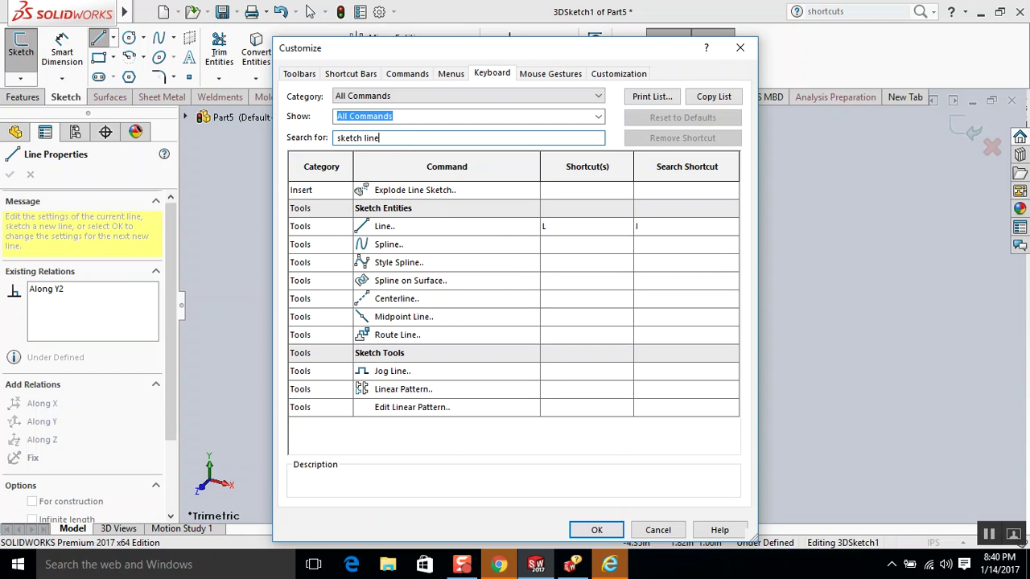
- Assign the shortcut Shift+L to the Centerline command and apply the customization
{"action": "left_click", "coordinate": [586, 299]}
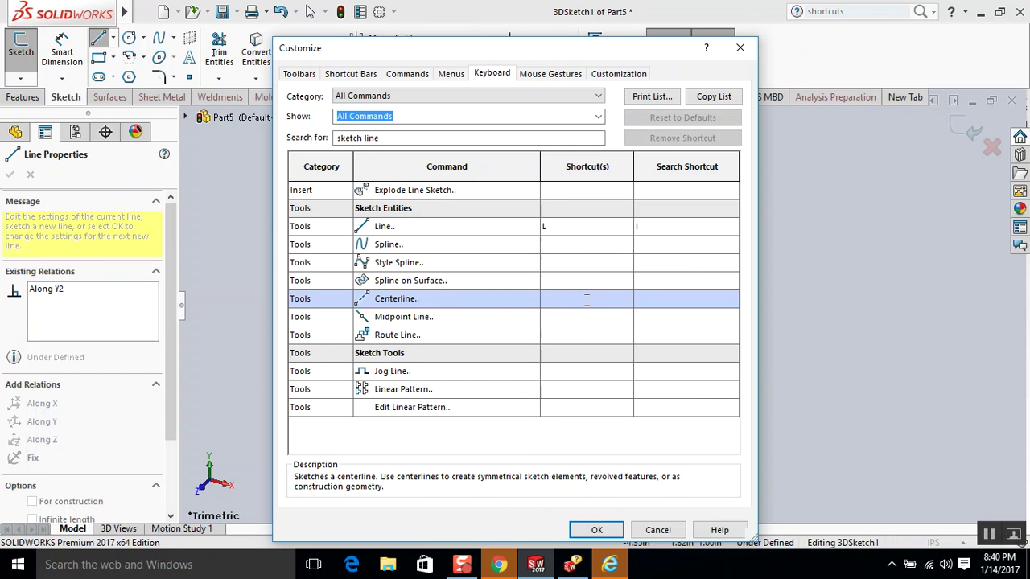
{"action": "key", "text": "shift+s"}
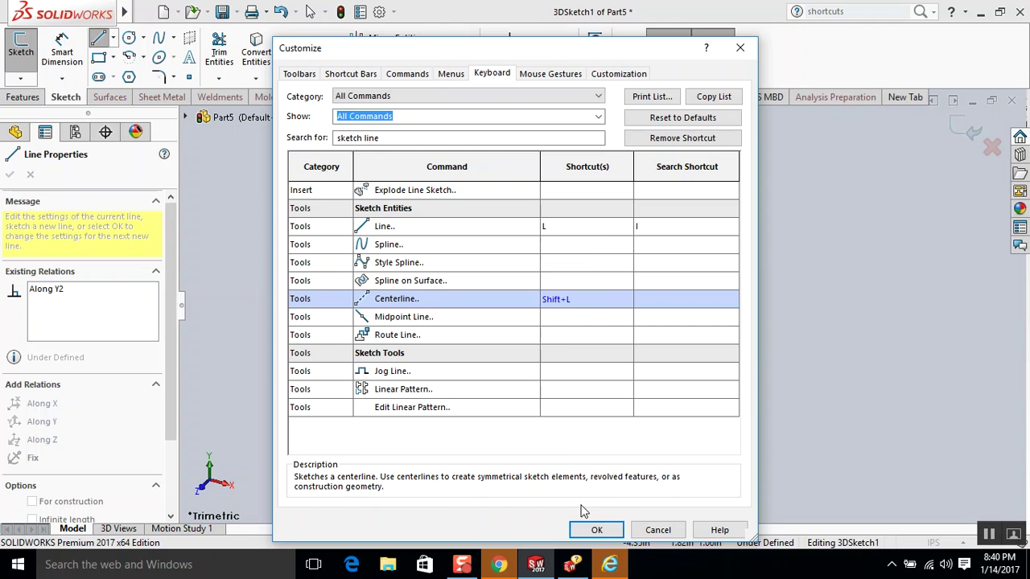
{"action": "left_click", "coordinate": [596, 530]}
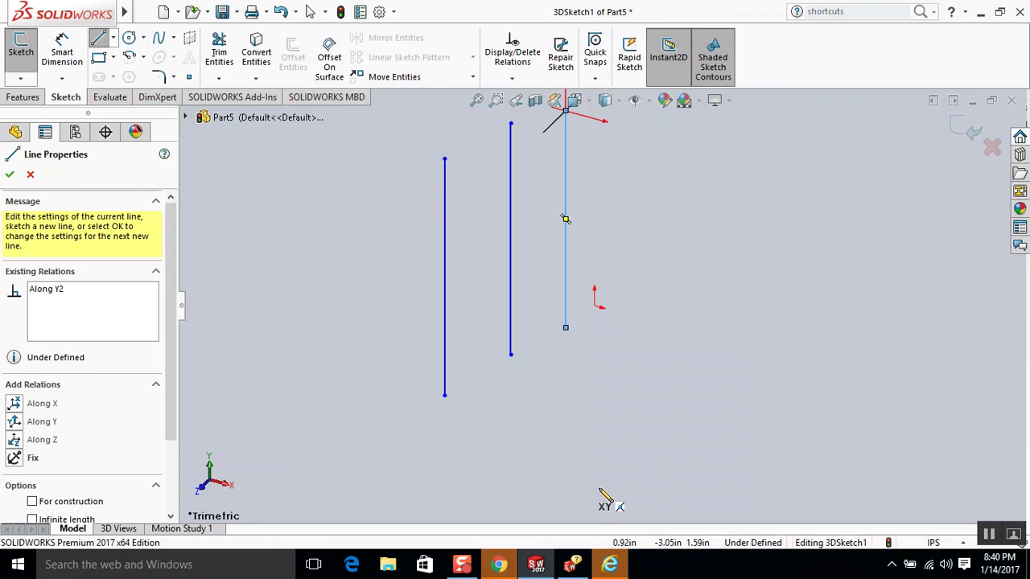
- Draw two construction centerlines, joining the lower endpoints and the upper endpoints of the two outer vertical lines
{"action": "key", "text": "shift+l"}
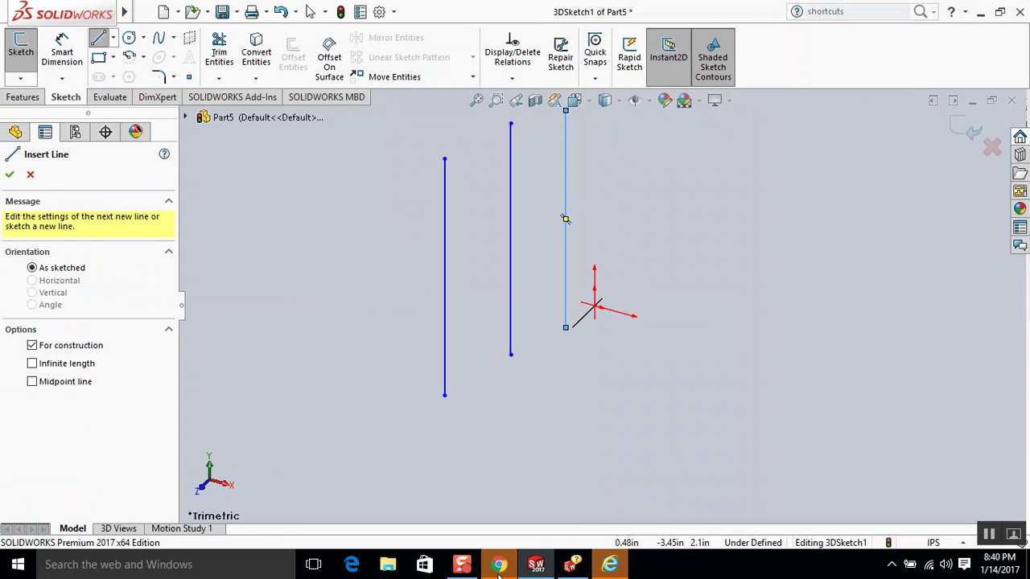
{"action": "left_click", "coordinate": [445, 396]}
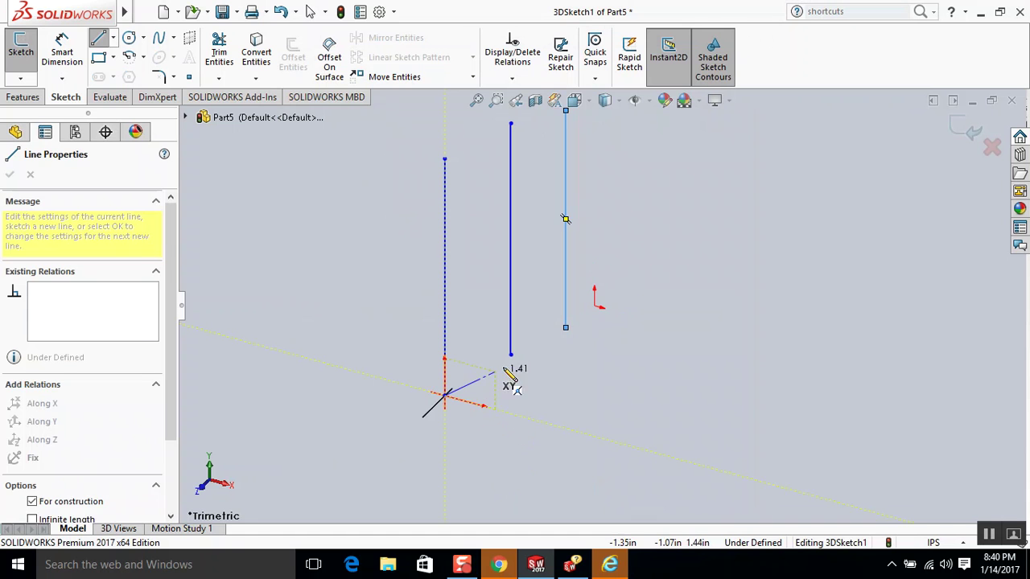
{"action": "double_click", "coordinate": [565, 327]}
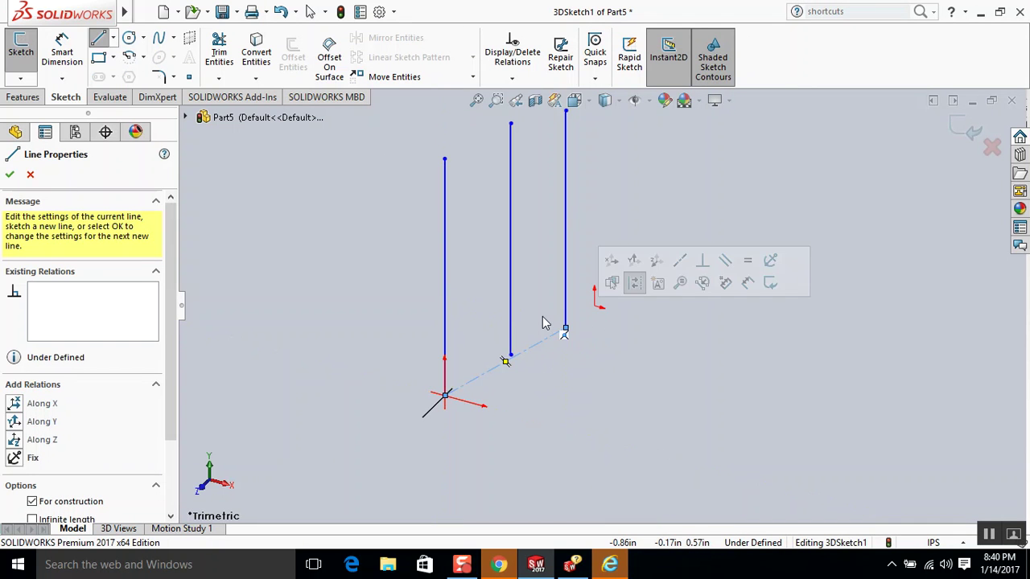
{"action": "left_click", "coordinate": [445, 160]}
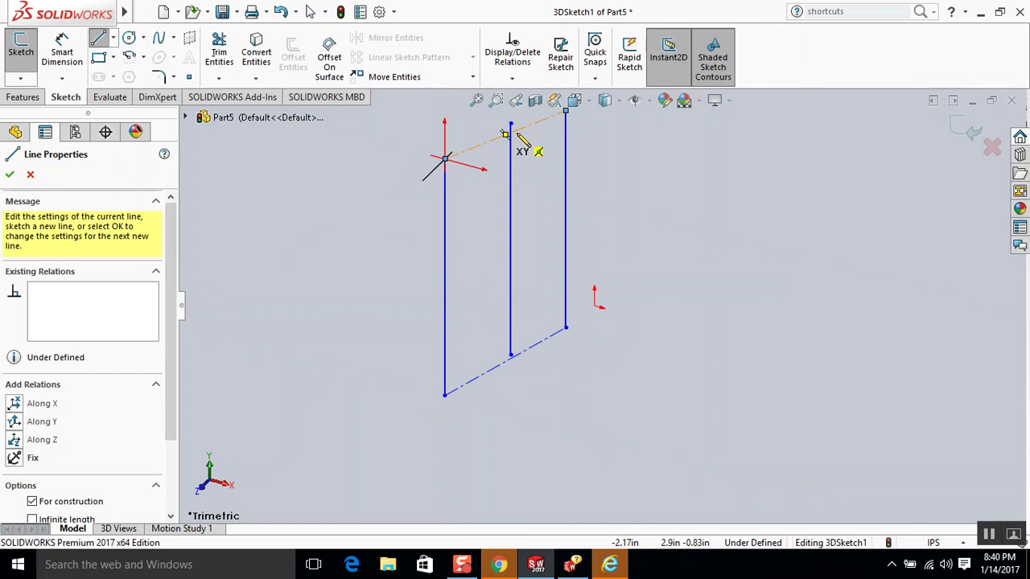
{"action": "key", "text": "Escape"}
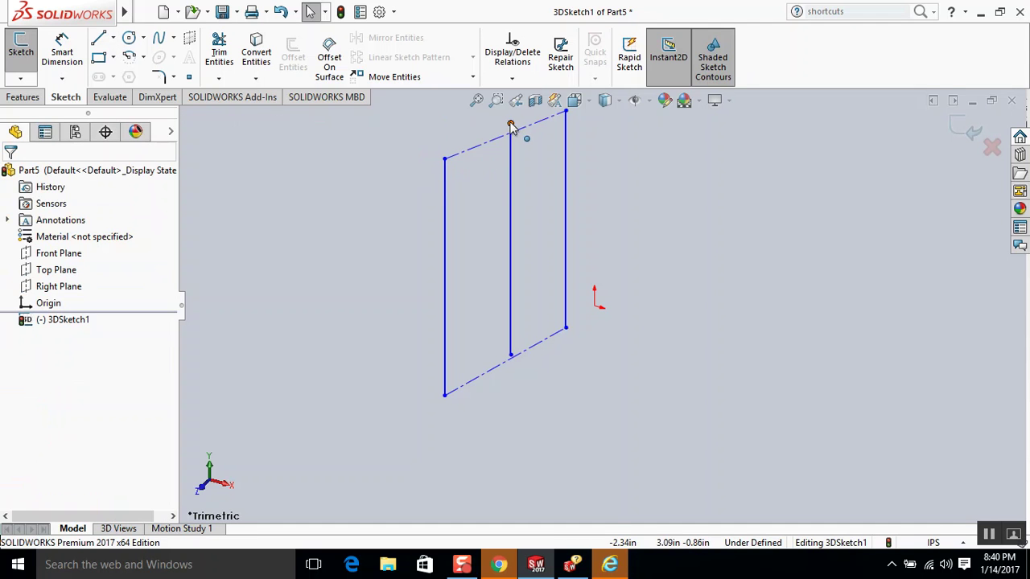
- Make the middle line's upper endpoint coincident with the midpoint of the upper centerline
{"action": "left_click", "coordinate": [510, 126]}
{"action": "left_click", "coordinate": [506, 136], "text": "ctrl"}
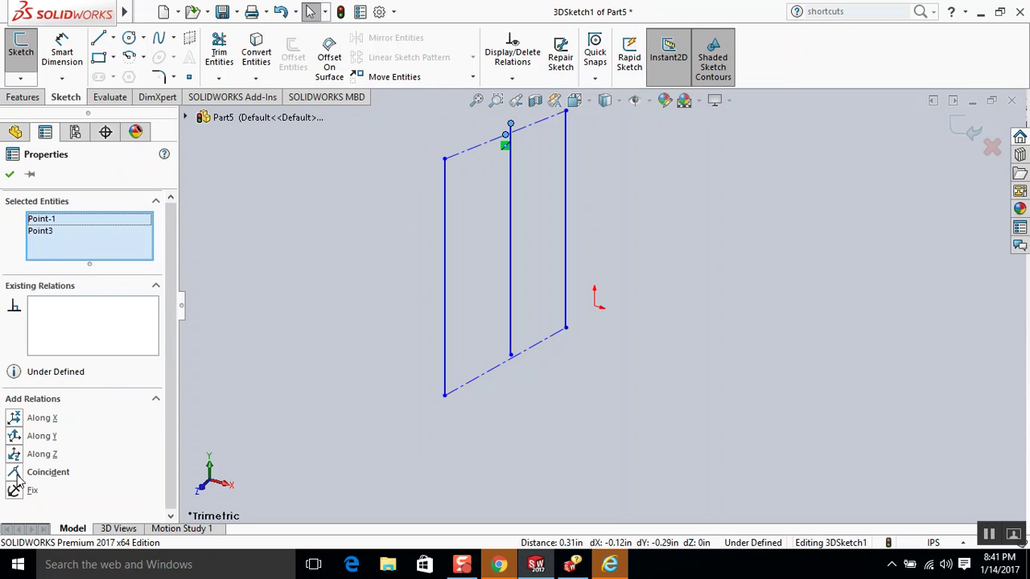
{"action": "left_click", "coordinate": [19, 475]}
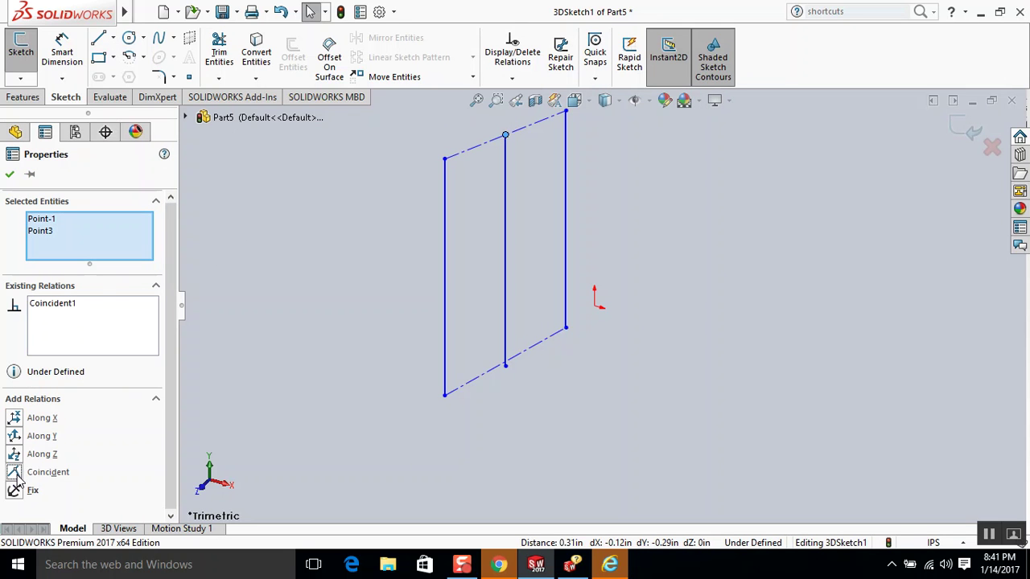
{"action": "left_click", "coordinate": [10, 176]}
- Make the middle line's lower endpoint coincident with the lower centerline
{"action": "left_click", "coordinate": [506, 366]}
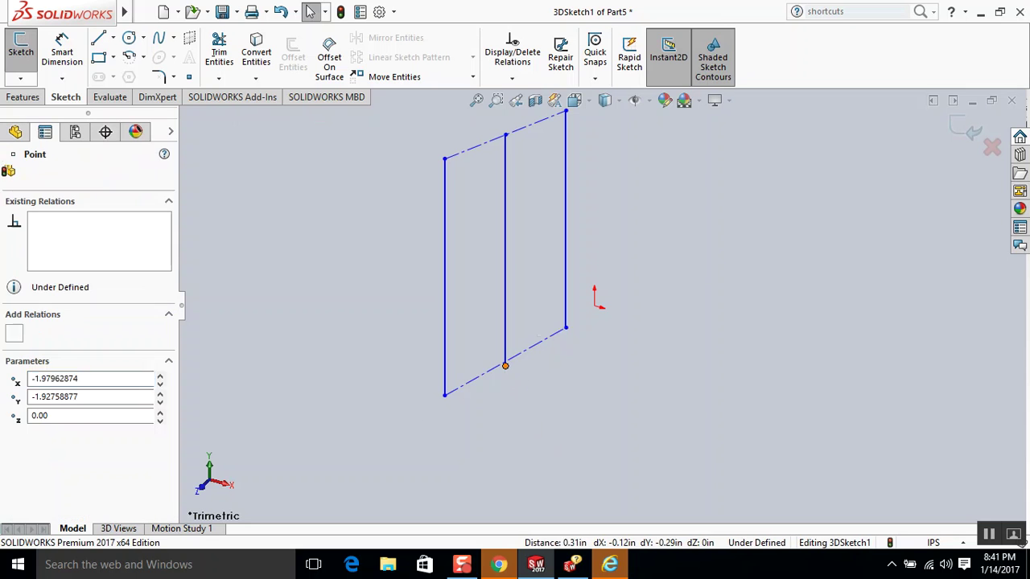
{"action": "left_click", "coordinate": [495, 367]}
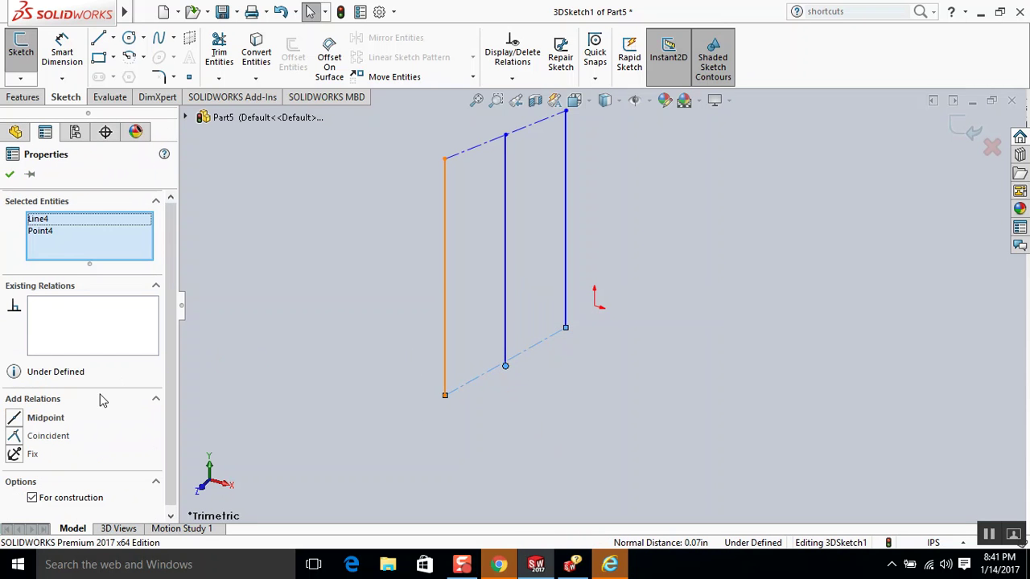
{"action": "left_click", "coordinate": [55, 439]}
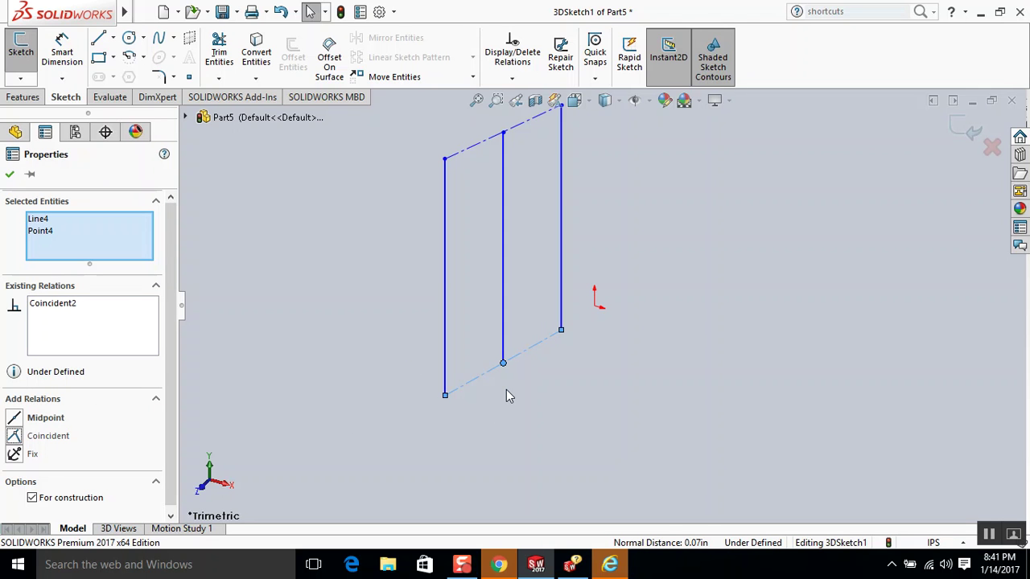
{"action": "key", "text": "ctrl+5"}
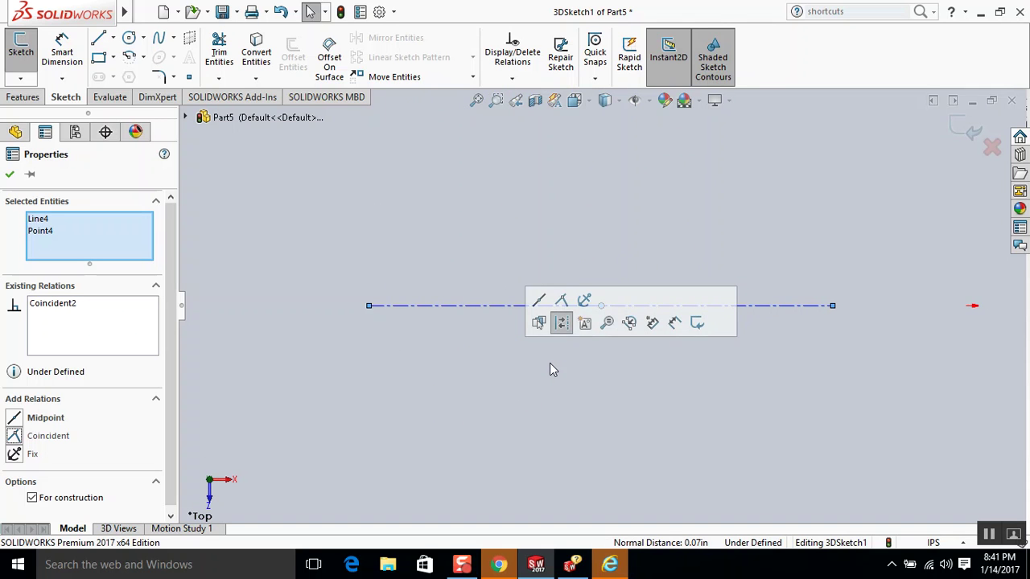
{"action": "scroll", "coordinate": [549, 363], "scroll_direction": "down", "scroll_amount": 1}
{"action": "scroll", "coordinate": [551, 352], "scroll_direction": "up", "scroll_amount": 1}
{"action": "mouse_move", "coordinate": [662, 302]}
{"action": "middle_mouse_down"}
{"action": "mouse_move", "coordinate": [635, 322]}
{"action": "mouse_move", "coordinate": [626, 302]}
{"action": "mouse_move", "coordinate": [629, 313]}
{"action": "middle_mouse_up"}
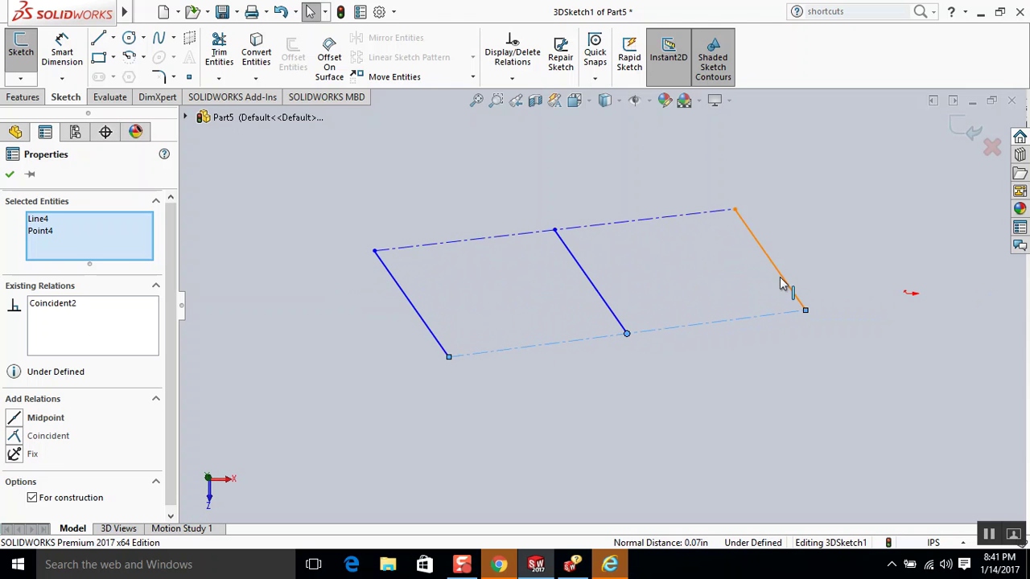
{"action": "left_click", "coordinate": [908, 296]}
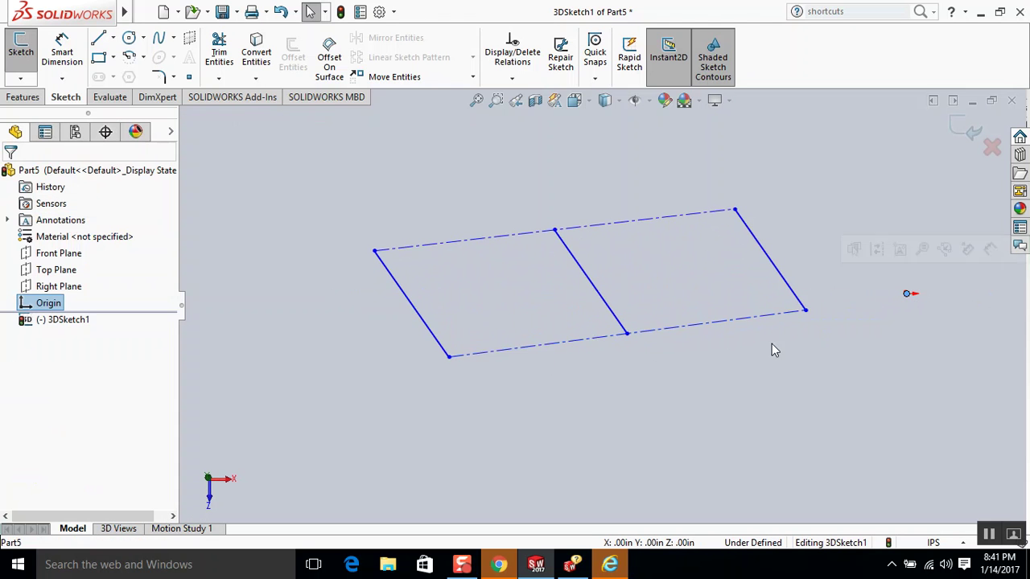
{"action": "left_click", "coordinate": [605, 305], "text": "ctrl"}
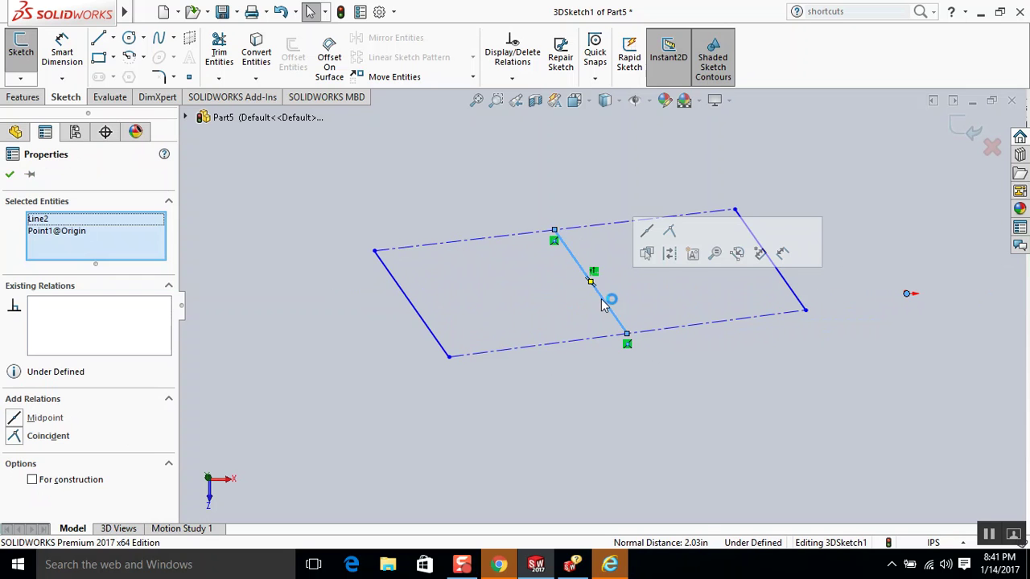
{"action": "left_click", "coordinate": [697, 470]}
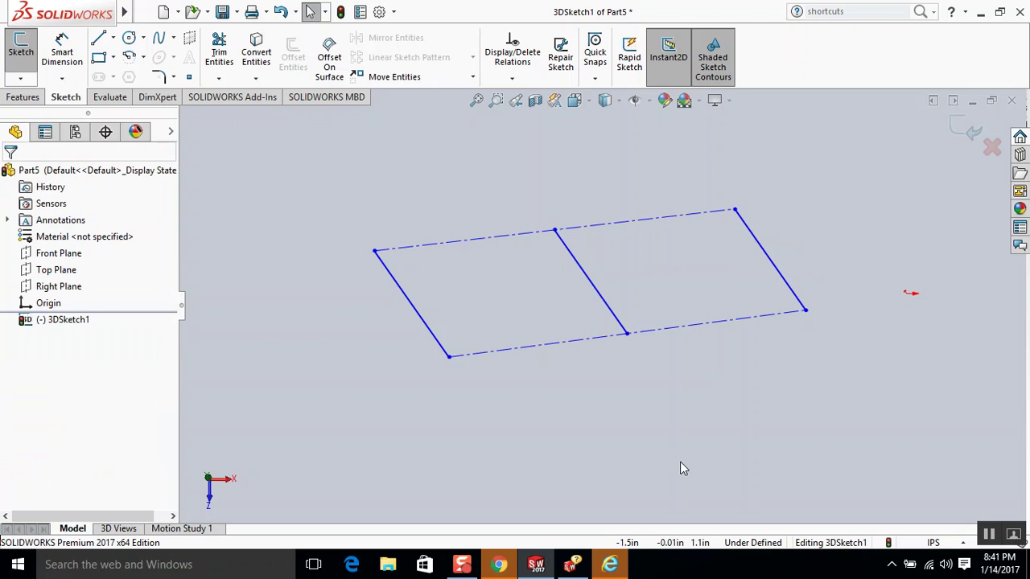
- Move the middle line and one outer line off the X axis in the top view so the sketch sits behind the origin
{"action": "key", "text": "ctrl+5"}
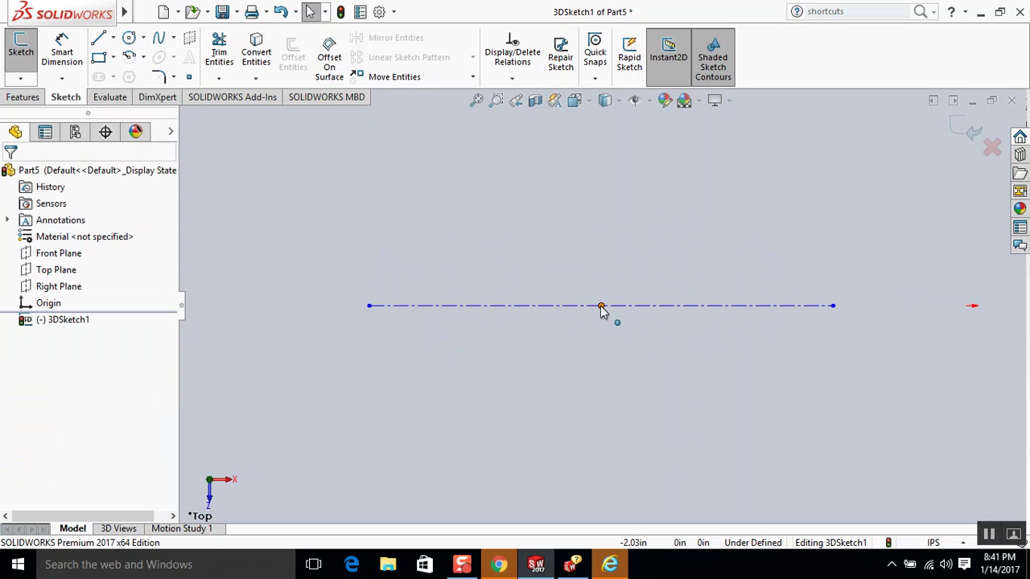
{"action": "left_click_drag", "start_coordinate": [603, 307], "coordinate": [610, 258]}
{"action": "left_click_drag", "start_coordinate": [370, 305], "coordinate": [382, 233]}
{"action": "left_click", "coordinate": [488, 312]}
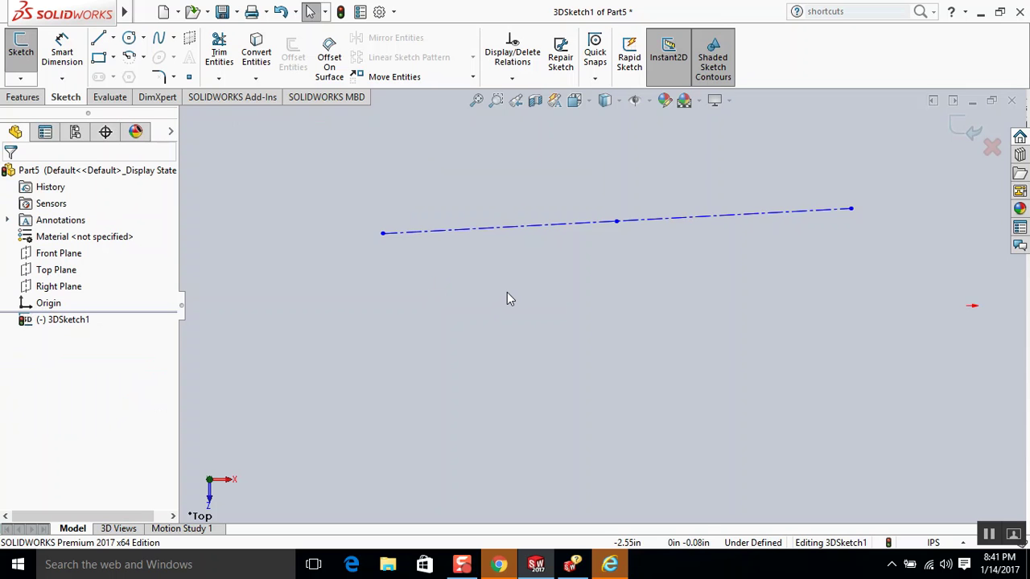
{"action": "scroll", "coordinate": [508, 292], "scroll_direction": "down", "scroll_amount": 1}
{"action": "middle_click_drag", "start_coordinate": [504, 296], "coordinate": [502, 262]}
{"action": "scroll", "coordinate": [503, 261], "scroll_direction": "down", "scroll_amount": 1}
{"action": "scroll", "coordinate": [502, 261], "scroll_direction": "up", "scroll_amount": 1}
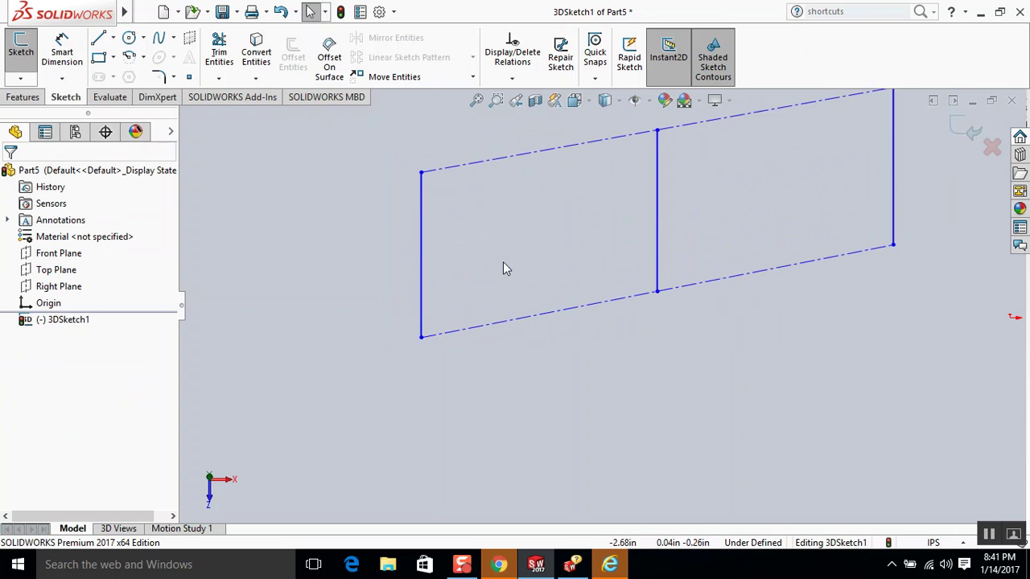
- Draw a construction centerline in the top view from the middle line's endpoint to the origin
{"action": "key", "text": "ctrl+5"}
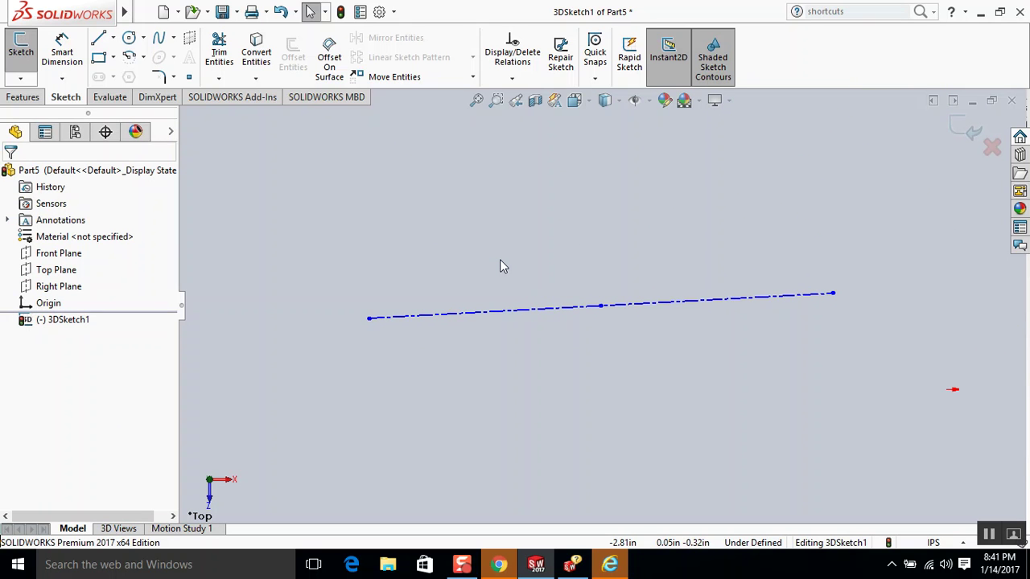
{"action": "key", "text": "l"}
{"action": "left_click", "coordinate": [601, 305]}
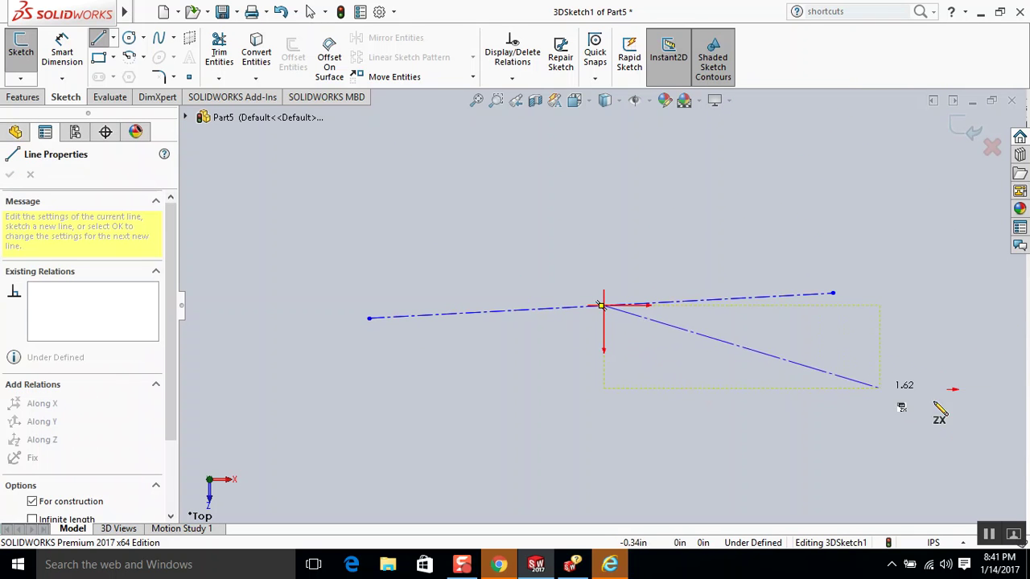
{"action": "double_click", "coordinate": [946, 389]}
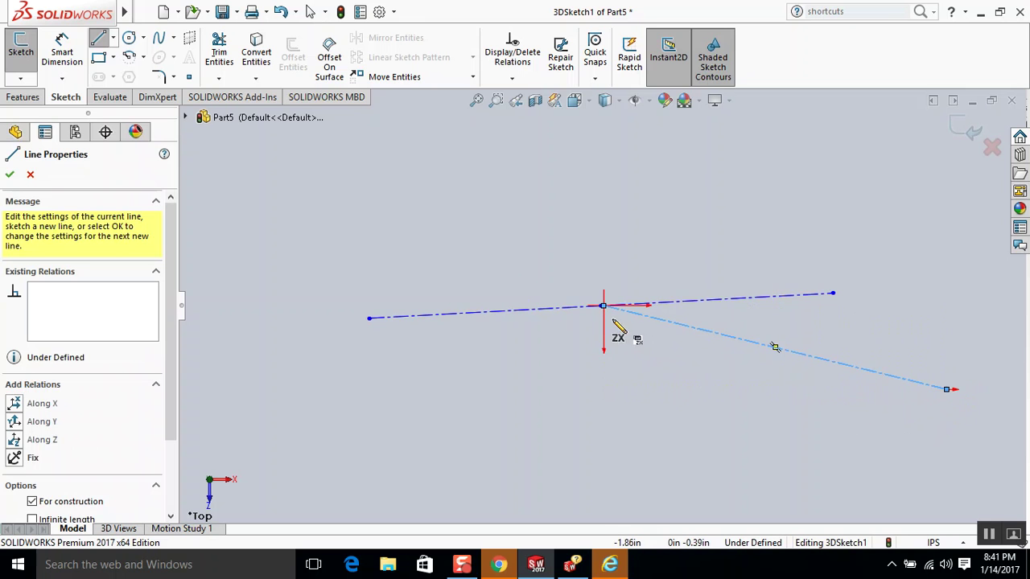
{"action": "key", "text": "Escape"}
- Add an Along Z relation between the middle line's endpoint and the centerline's end at the origin
{"action": "left_click", "coordinate": [602, 306]}
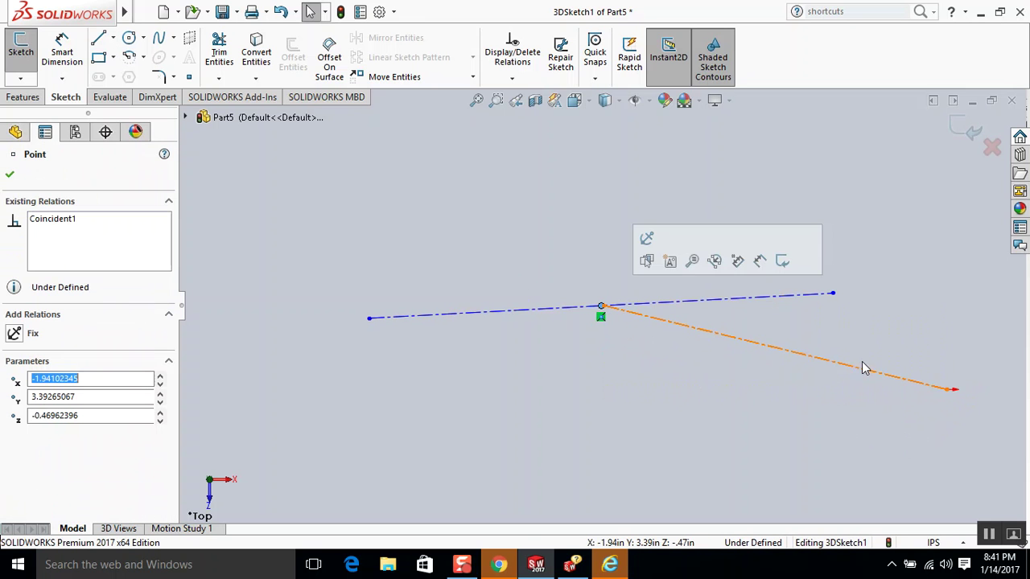
{"action": "left_click", "coordinate": [947, 390], "text": "ctrl"}
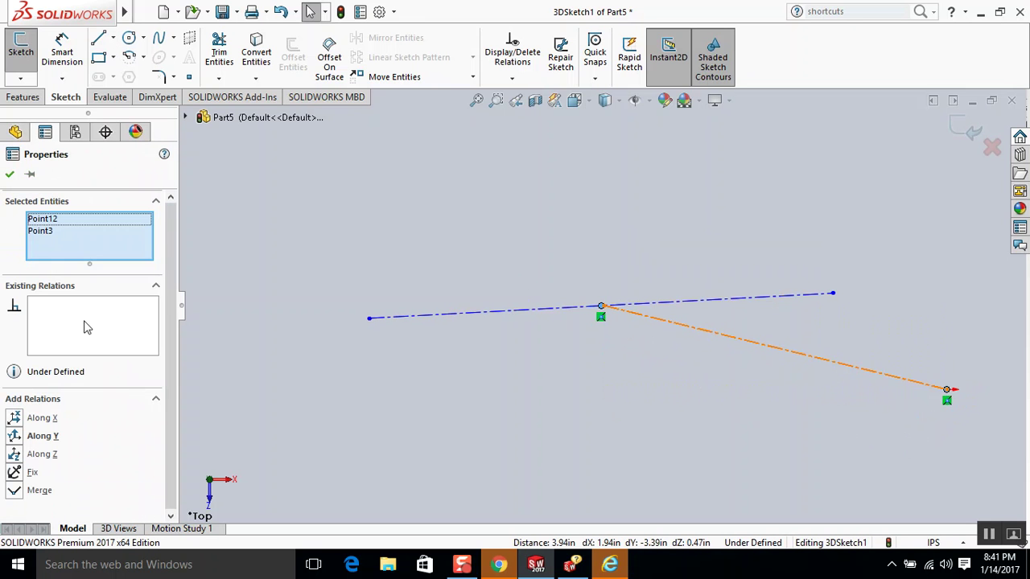
{"action": "left_click", "coordinate": [42, 454]}
{"action": "left_click", "coordinate": [339, 381]}
{"action": "scroll", "coordinate": [339, 375], "scroll_direction": "down", "scroll_amount": 1}
{"action": "scroll", "coordinate": [475, 356], "scroll_direction": "up", "scroll_amount": 2}
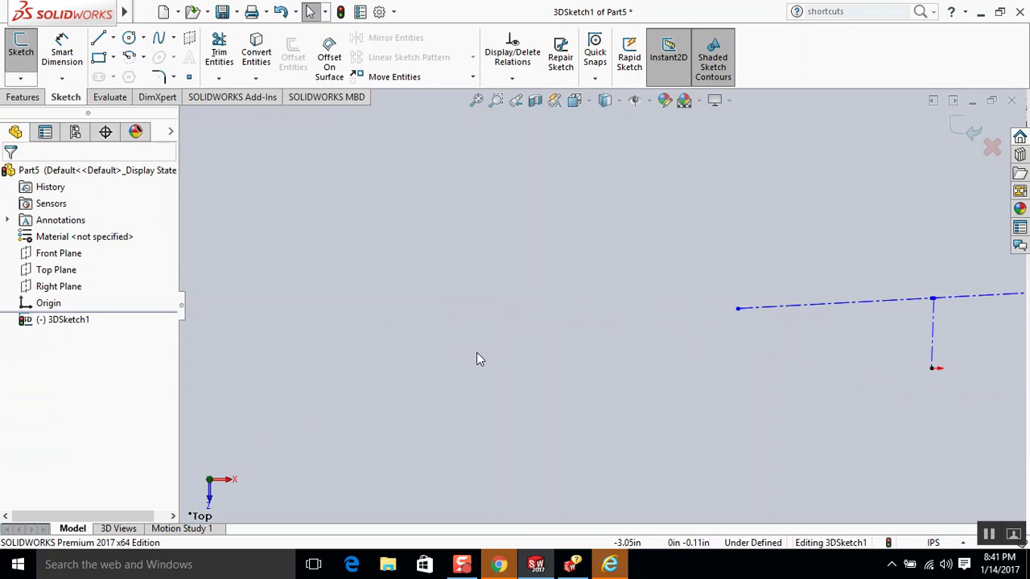
{"action": "key", "text": "f"}
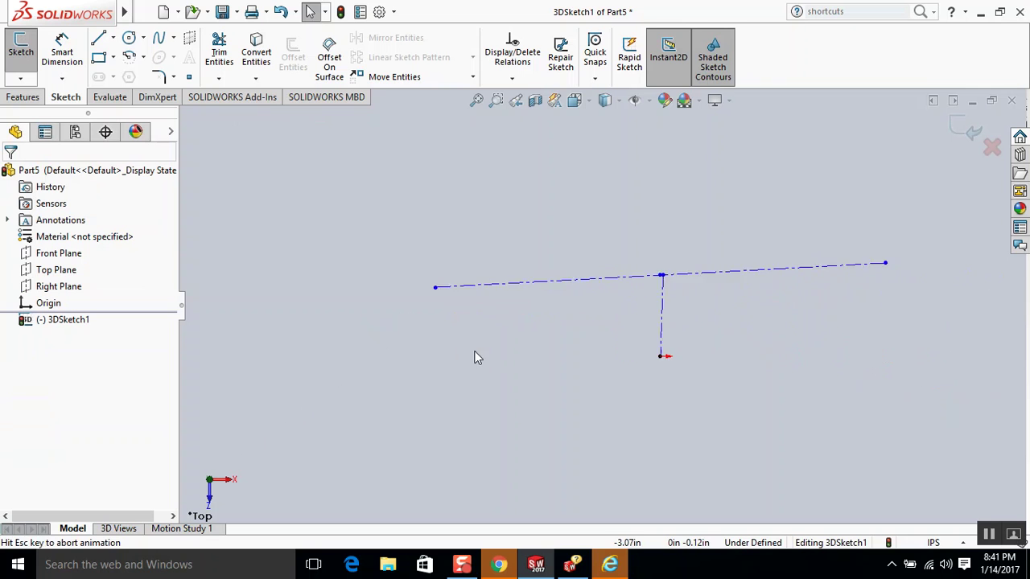
- Add an Along X relation between the upper endpoints of the two outer lines
{"action": "left_click", "coordinate": [372, 282]}
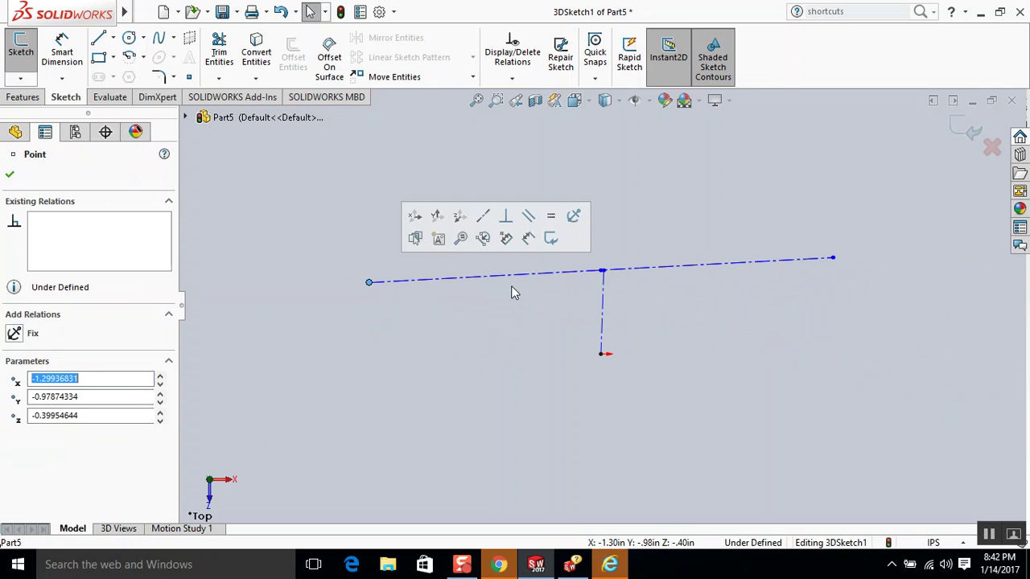
{"action": "left_click", "coordinate": [831, 257], "text": "ctrl"}
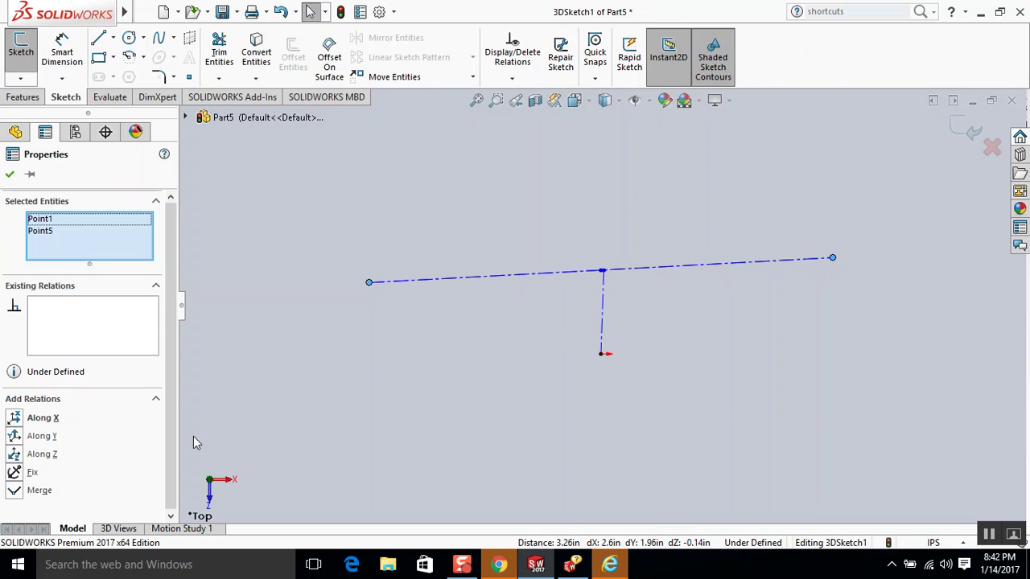
{"action": "left_click", "coordinate": [24, 423]}
{"action": "left_click", "coordinate": [417, 346]}
- Inspect the sketch from the front and left, and delete the slanted centerline that runs to the origin
{"action": "mouse_move", "coordinate": [418, 347]}
{"action": "middle_mouse_down"}
{"action": "mouse_move", "coordinate": [506, 362]}
{"action": "mouse_move", "coordinate": [506, 322]}
{"action": "mouse_move", "coordinate": [516, 348]}
{"action": "mouse_move", "coordinate": [557, 338]}
{"action": "middle_mouse_up"}
{"action": "key", "text": "ctrl+1"}
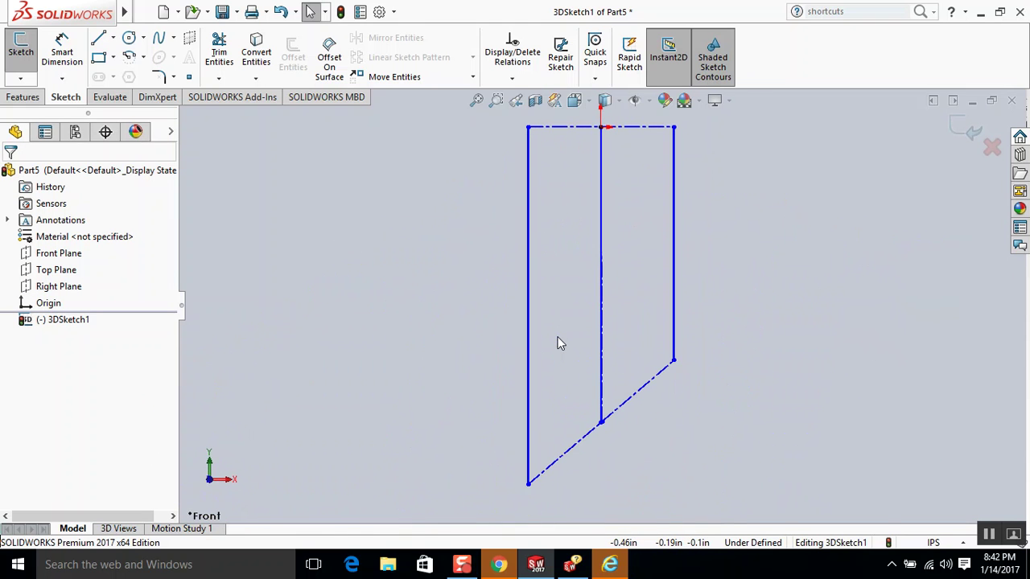
{"action": "key", "text": "ctrl+3"}
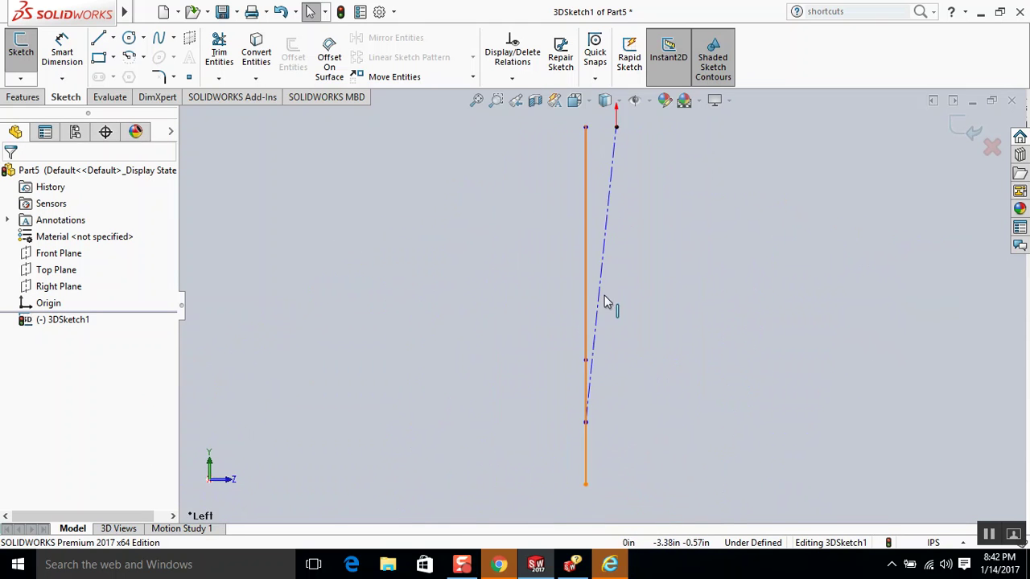
{"action": "left_click", "coordinate": [611, 184]}
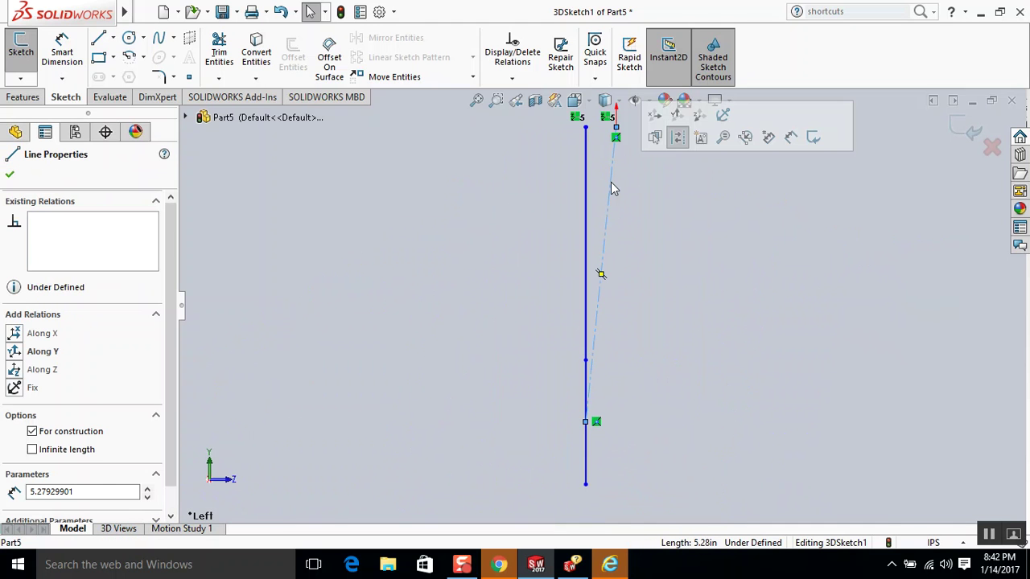
{"action": "key", "text": "Delete"}
- Try to move the outer line's upper endpoint above the origin in the left view
{"action": "scroll", "coordinate": [615, 306], "scroll_direction": "up", "scroll_amount": 2}
{"action": "left_click_drag", "start_coordinate": [586, 157], "coordinate": [589, 103]}
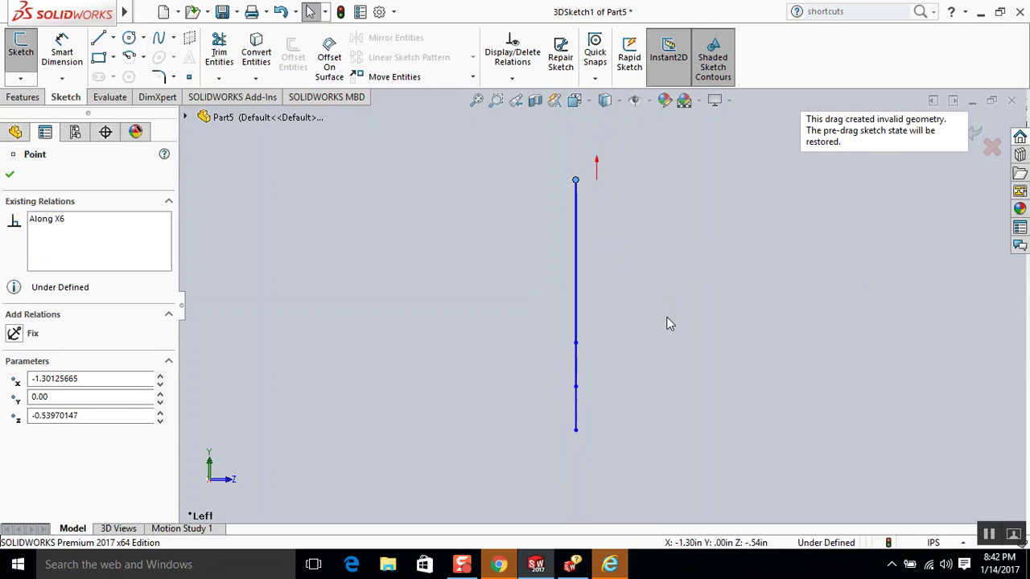
{"action": "left_click_drag", "start_coordinate": [575, 179], "coordinate": [571, 125]}
{"action": "middle_click_drag", "start_coordinate": [645, 247], "coordinate": [622, 287]}
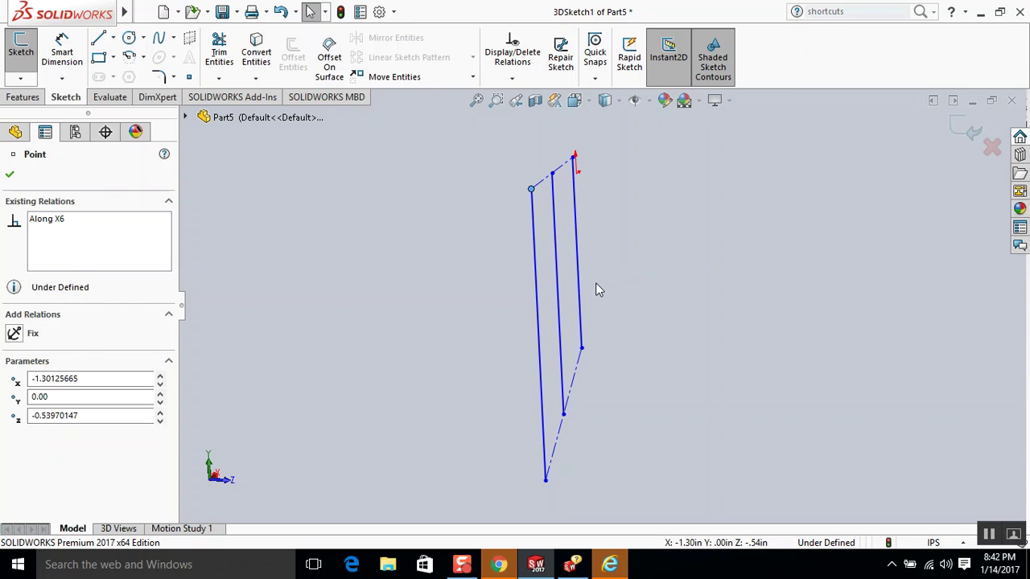
- Draw a construction centerline from the origin to the midpoint of the middle vertical line
{"action": "key", "text": "l"}
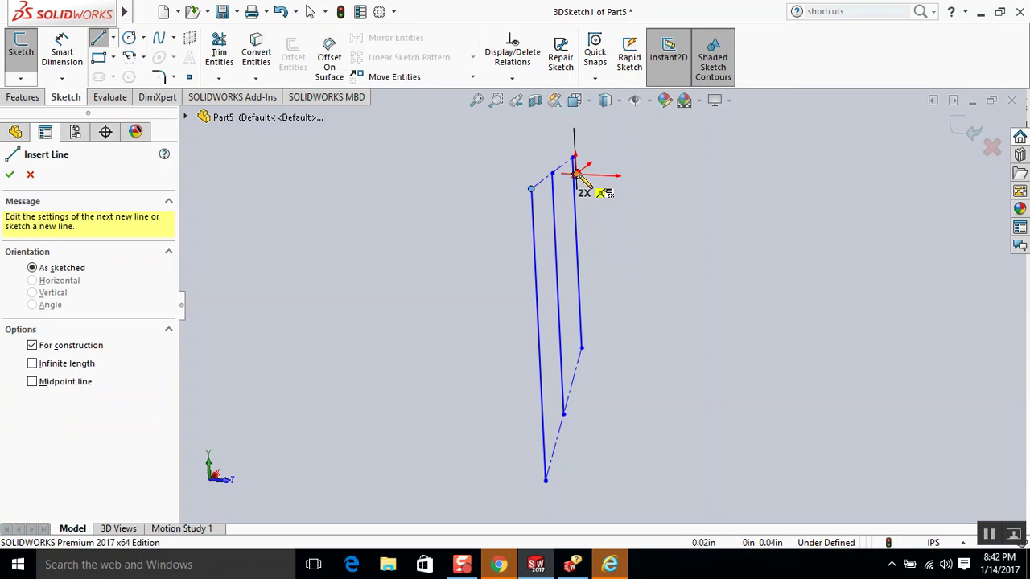
{"action": "left_click", "coordinate": [576, 174]}
{"action": "left_click", "coordinate": [557, 294]}
{"action": "key", "text": "Escape"}
- Try to raise the middle line's midpoint by its centerline endpoint towards the origin's height
{"action": "mouse_move", "coordinate": [558, 294]}
{"action": "left_mouse_down"}
{"action": "mouse_move", "coordinate": [553, 239]}
{"action": "mouse_move", "coordinate": [574, 225]}
{"action": "mouse_move", "coordinate": [568, 184]}
{"action": "mouse_move", "coordinate": [590, 228]}
{"action": "left_mouse_up"}
{"action": "left_click", "coordinate": [605, 281]}
{"action": "left_click", "coordinate": [607, 295]}
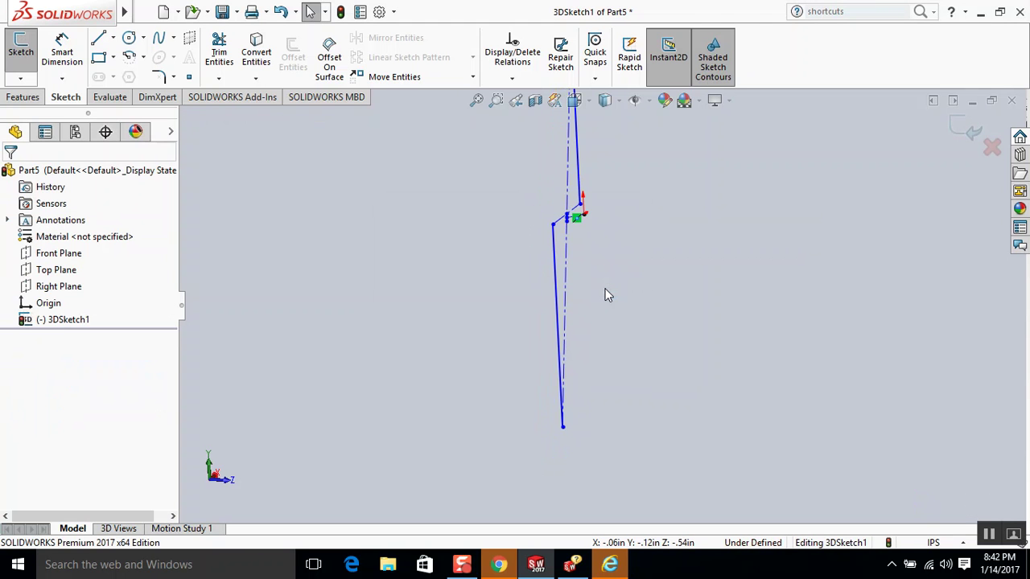
{"action": "middle_click_drag", "start_coordinate": [609, 275], "coordinate": [609, 216]}
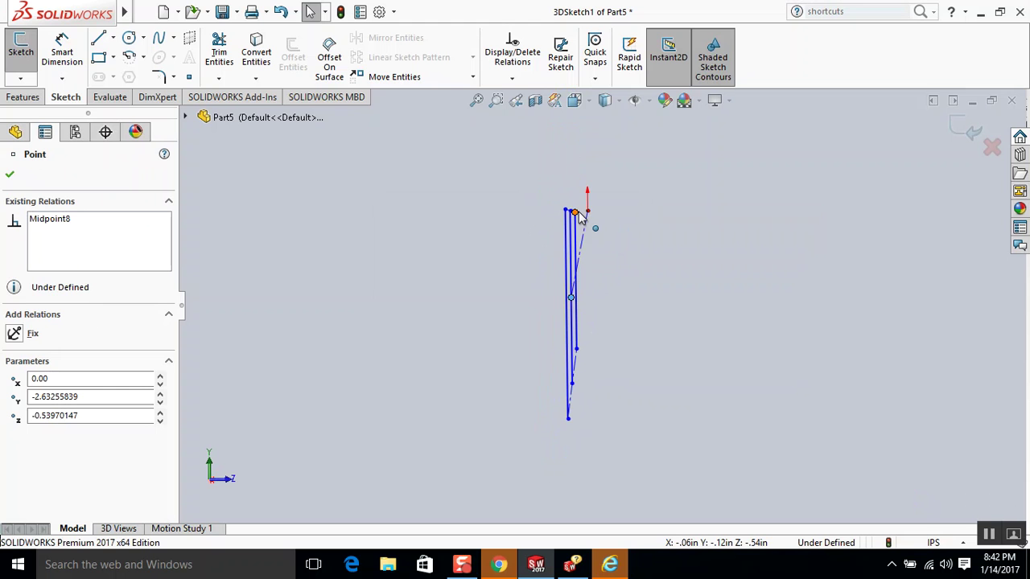
- Raise the outer line's upper endpoint above the origin to a height of about 1.62 in
{"action": "left_click_drag", "start_coordinate": [576, 213], "coordinate": [571, 155]}
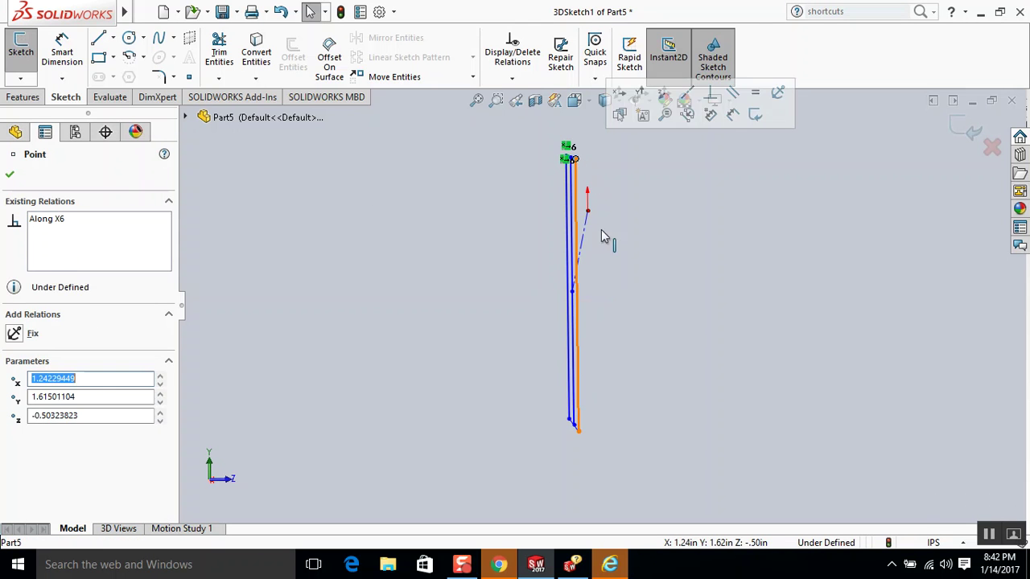
{"action": "left_click", "coordinate": [669, 288]}
{"action": "mouse_move", "coordinate": [670, 288]}
{"action": "middle_mouse_down"}
{"action": "mouse_move", "coordinate": [664, 301]}
{"action": "mouse_move", "coordinate": [663, 287]}
{"action": "mouse_move", "coordinate": [648, 286]}
{"action": "middle_mouse_up"}
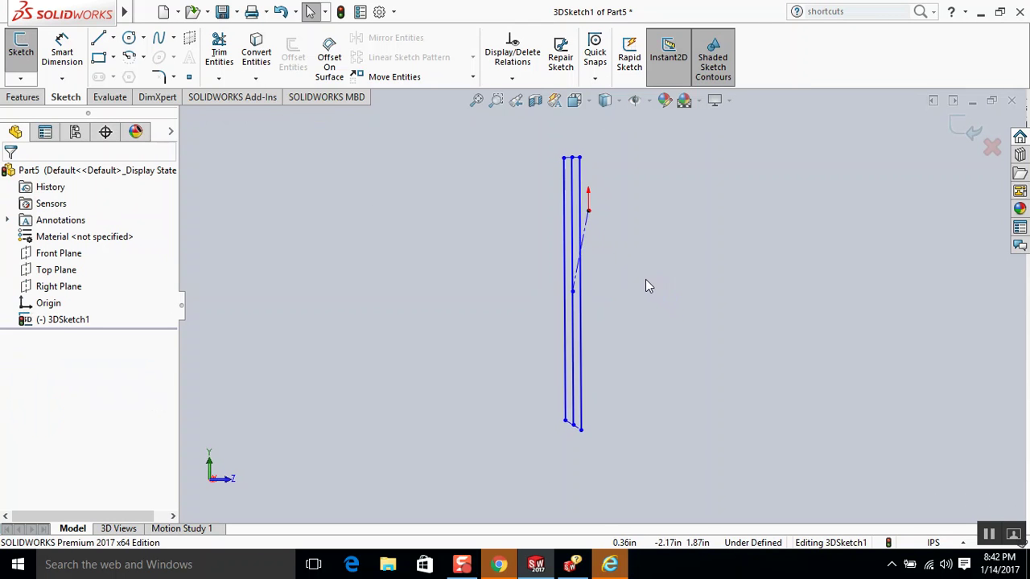
- Try an Along Z relation between the two endpoints of the origin centerline, and undo it
{"action": "left_click", "coordinate": [588, 210]}
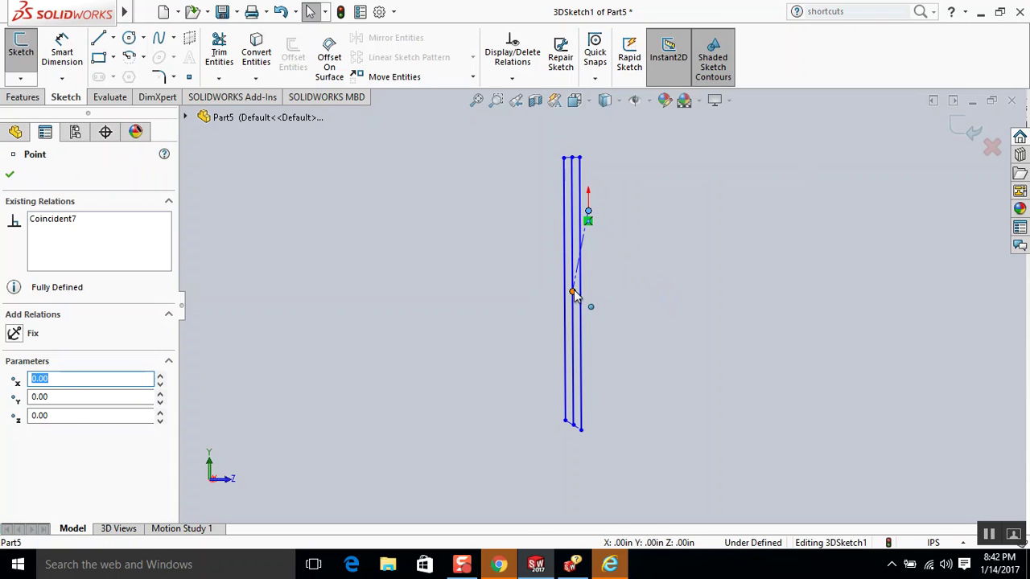
{"action": "left_click", "coordinate": [572, 292], "text": "ctrl"}
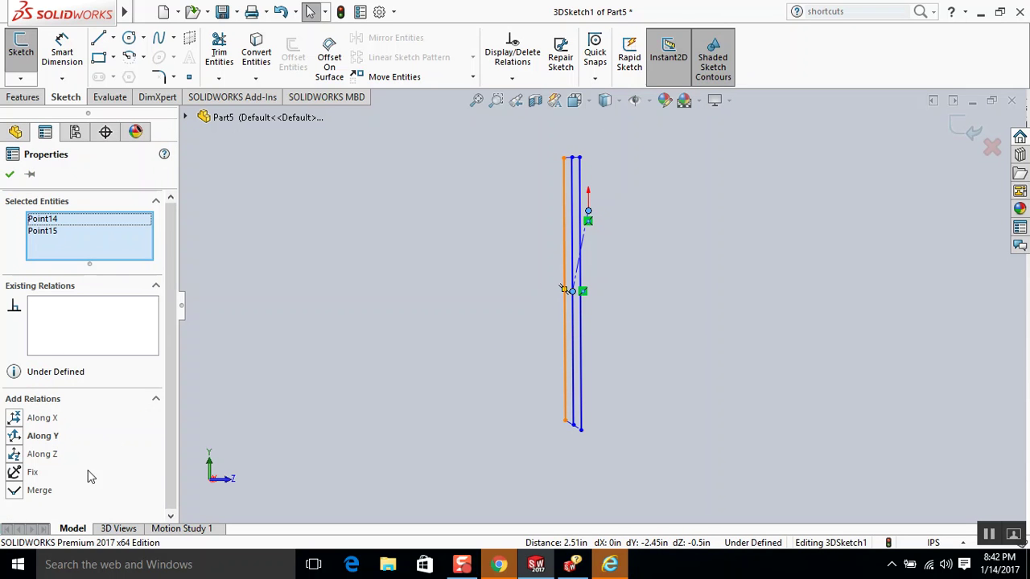
{"action": "left_click", "coordinate": [30, 454]}
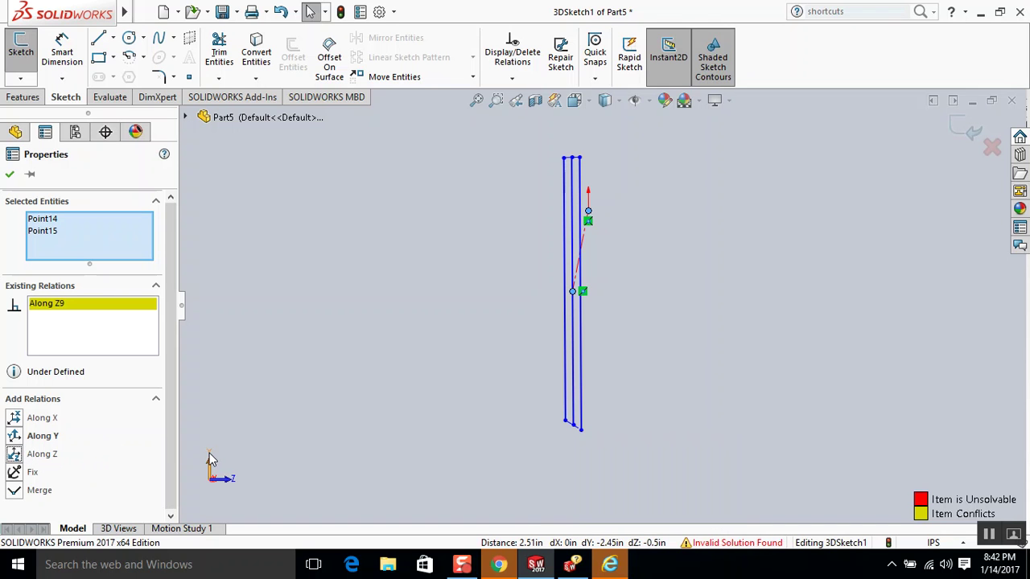
{"action": "key", "text": "ctrl+z"}
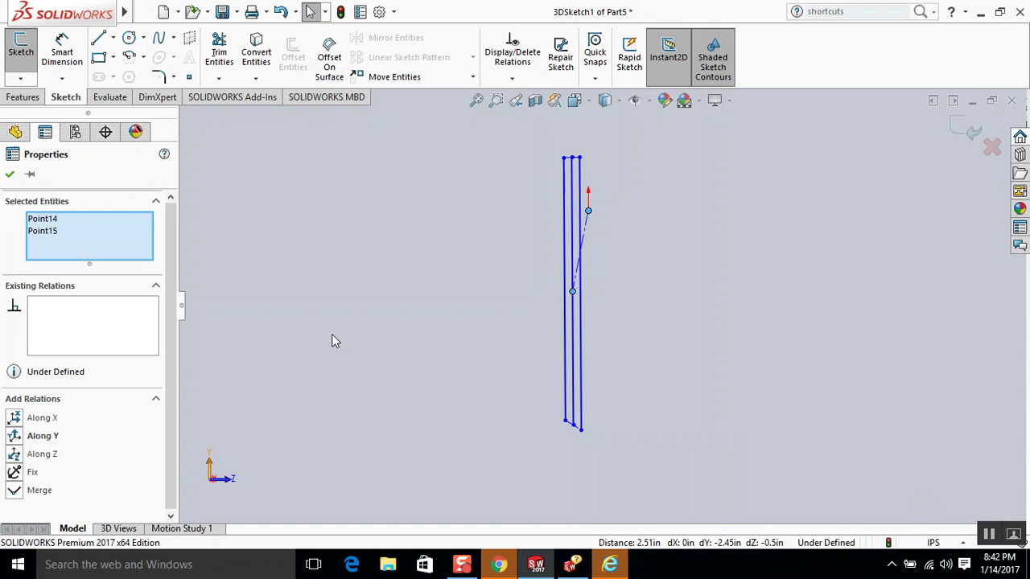
{"action": "left_click", "coordinate": [573, 292]}
{"action": "left_click", "coordinate": [588, 210], "text": "ctrl"}
{"action": "key", "text": "Escape"}
{"action": "left_click", "coordinate": [572, 292]}
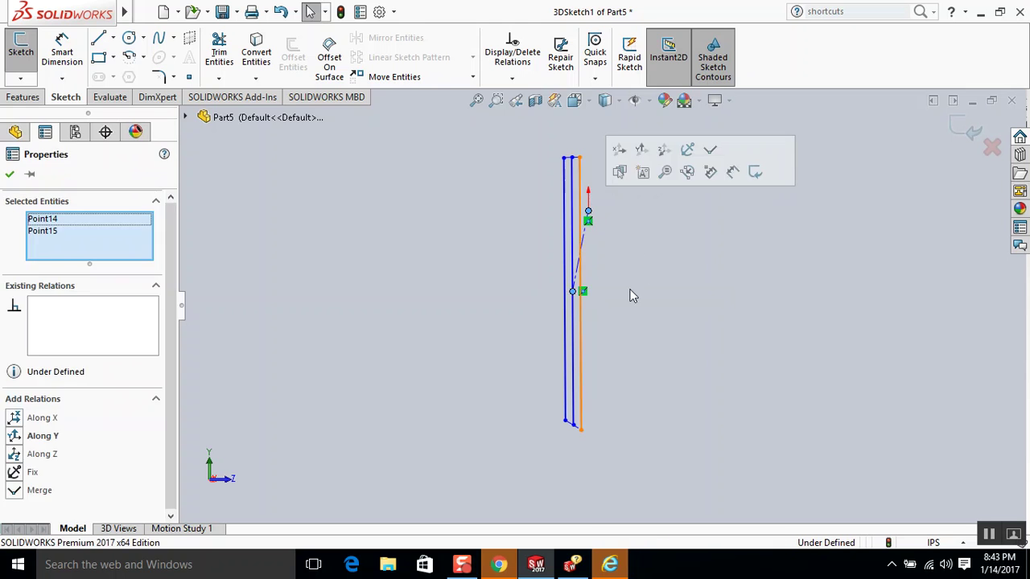
{"action": "left_click", "coordinate": [634, 279]}
- Move the centerline's endpoint on the middle line up to nearly the same height as the origin
{"action": "left_click_drag", "start_coordinate": [572, 291], "coordinate": [575, 214]}
{"action": "left_click", "coordinate": [584, 299]}
{"action": "scroll", "coordinate": [585, 298], "scroll_direction": "up", "scroll_amount": 2}
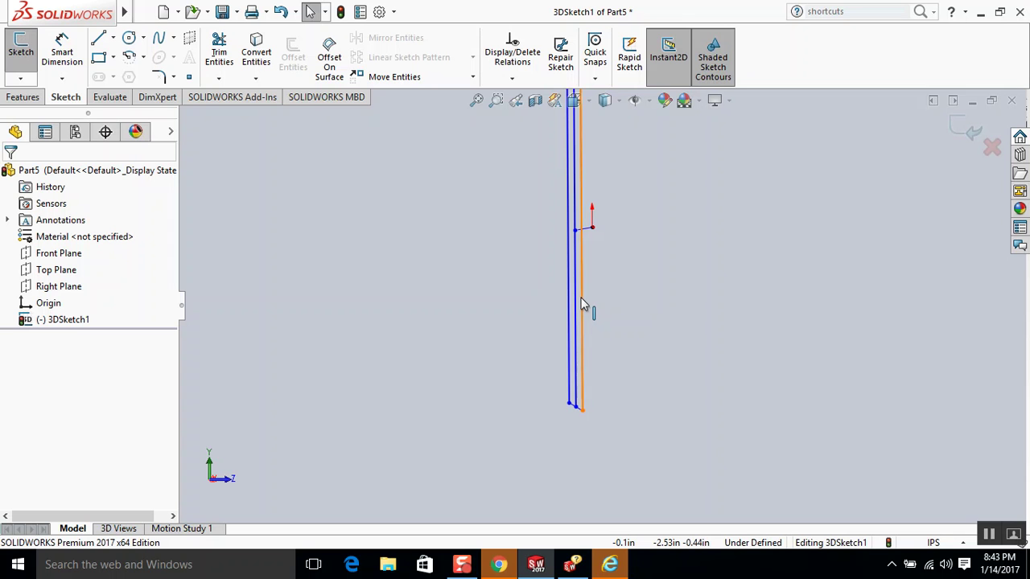
- Try an Along Z relation between the origin and the centerline's endpoint on the middle line, and undo it
{"action": "key", "text": "ctrl+4"}
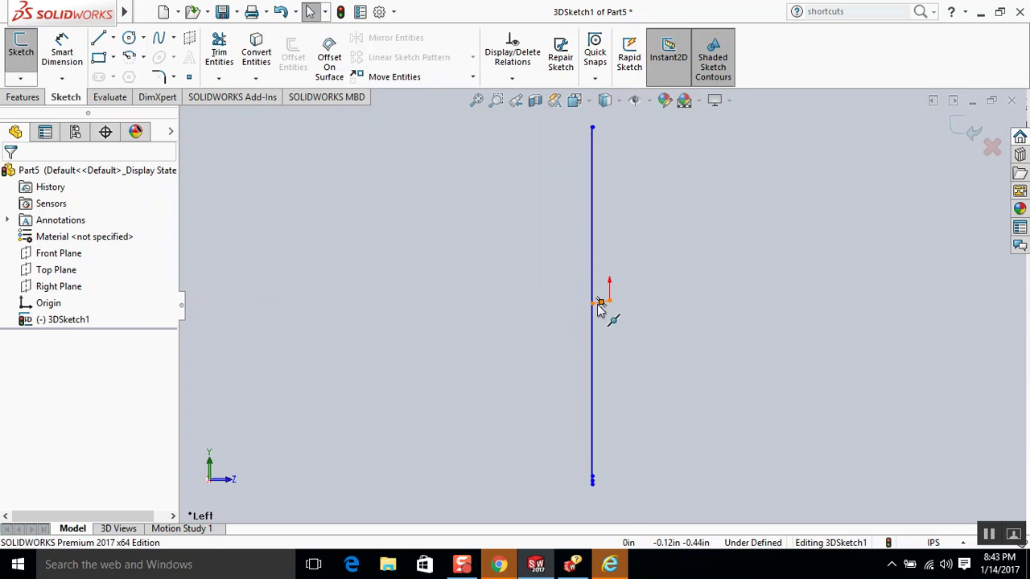
{"action": "left_click", "coordinate": [598, 304]}
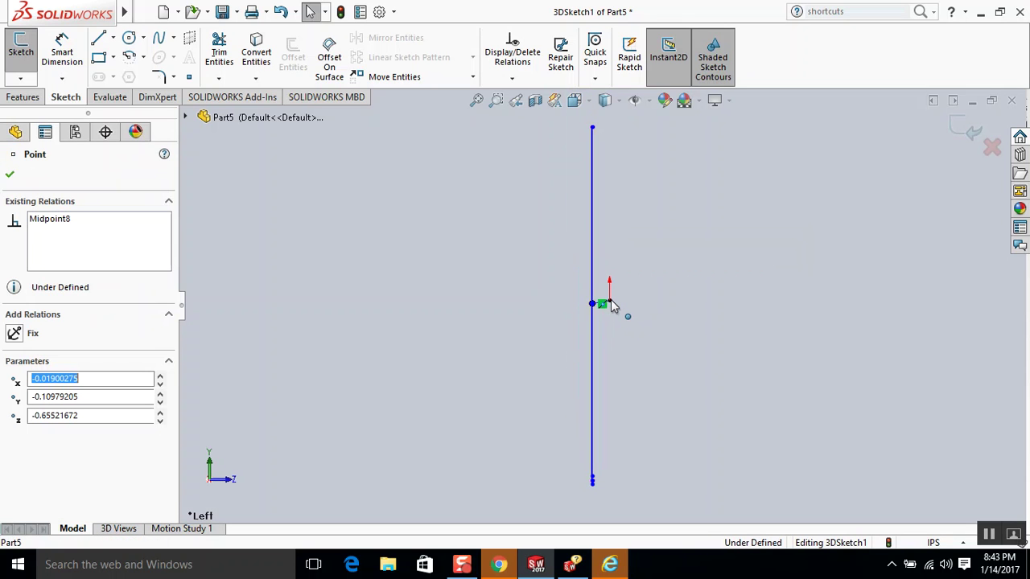
{"action": "scroll", "coordinate": [612, 306], "scroll_direction": "down", "scroll_amount": 2}
{"action": "left_click", "coordinate": [608, 305], "text": "ctrl"}
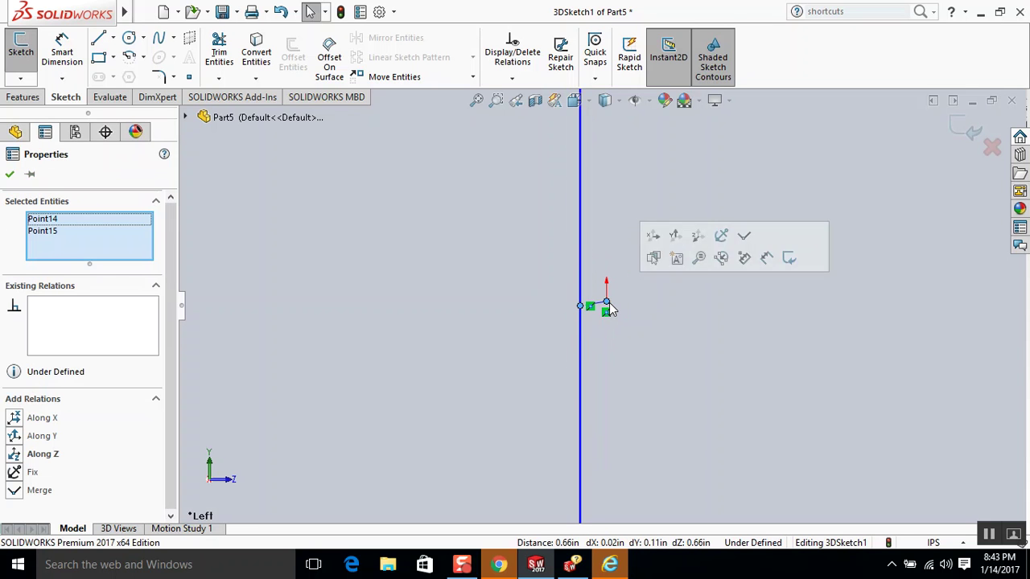
{"action": "left_click", "coordinate": [32, 456]}
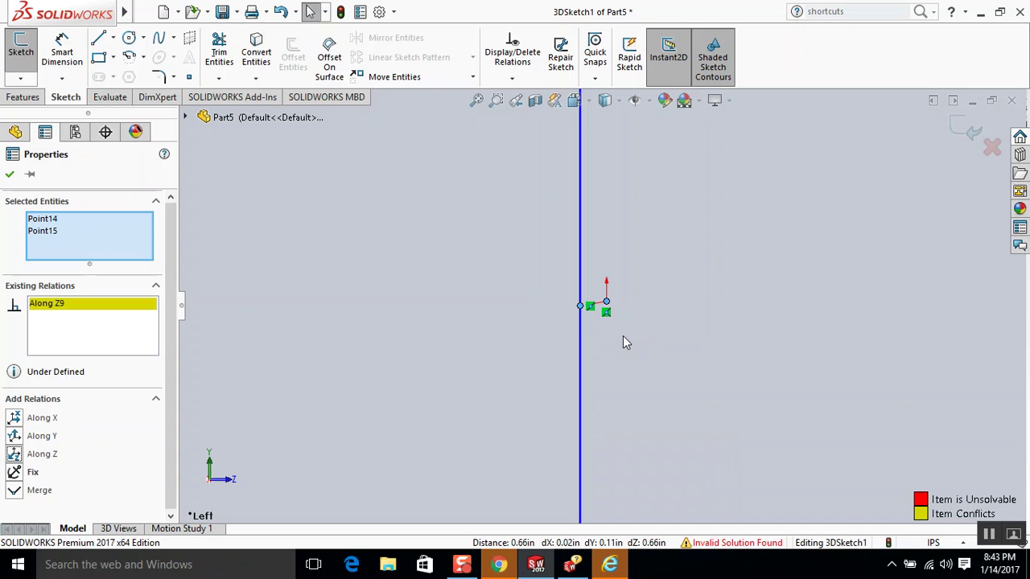
{"action": "key", "text": "ctrl+z"}
- Try to raise the centerline's endpoint on the middle line to the origin's height
{"action": "left_click_drag", "start_coordinate": [580, 305], "coordinate": [582, 279]}
{"action": "left_click", "coordinate": [606, 301], "text": "ctrl"}
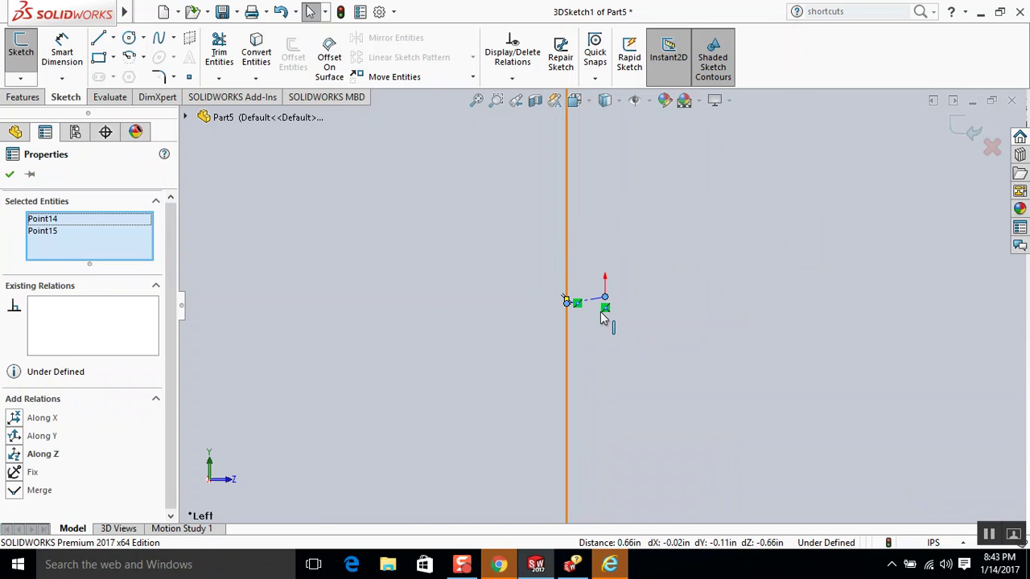
{"action": "left_click", "coordinate": [568, 311]}
{"action": "mouse_move", "coordinate": [543, 298]}
{"action": "left_mouse_down"}
{"action": "mouse_move", "coordinate": [544, 276]}
{"action": "mouse_move", "coordinate": [543, 286]}
{"action": "mouse_move", "coordinate": [611, 291]}
{"action": "mouse_move", "coordinate": [465, 295]}
{"action": "mouse_move", "coordinate": [510, 315]}
{"action": "left_mouse_up"}
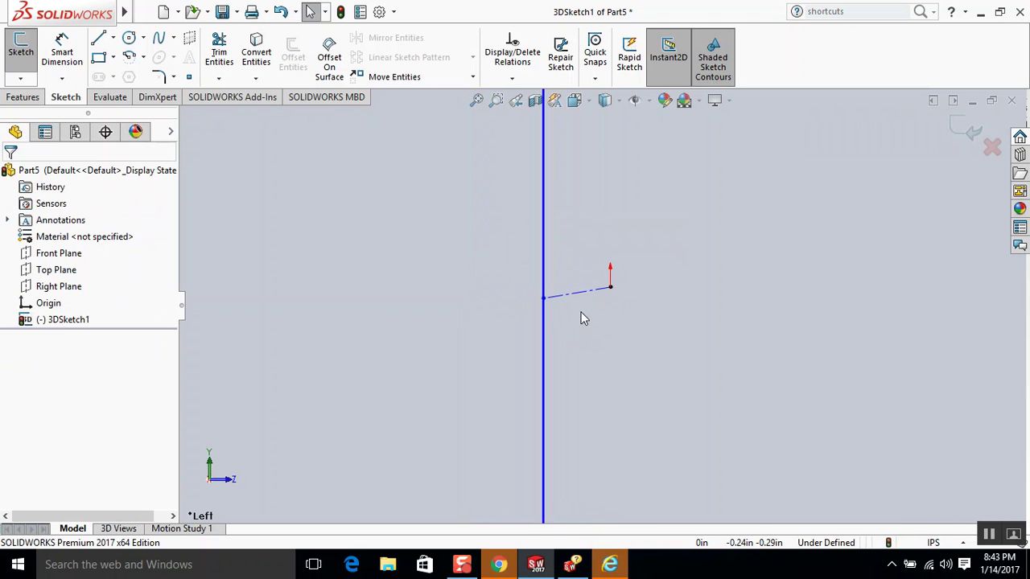
{"action": "mouse_move", "coordinate": [553, 309]}
{"action": "left_mouse_down"}
{"action": "mouse_move", "coordinate": [545, 301]}
{"action": "mouse_move", "coordinate": [541, 320]}
{"action": "left_mouse_up"}
- Delete the middle vertical line and add an Along Z relation between the two endpoints of the origin centerline
{"action": "left_click", "coordinate": [545, 309]}
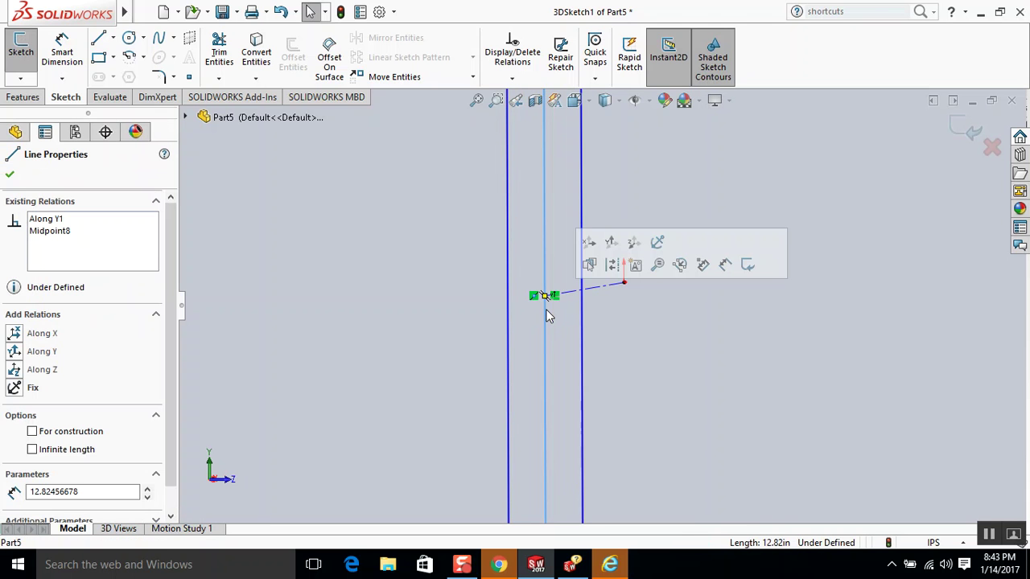
{"action": "key", "text": "Delete"}
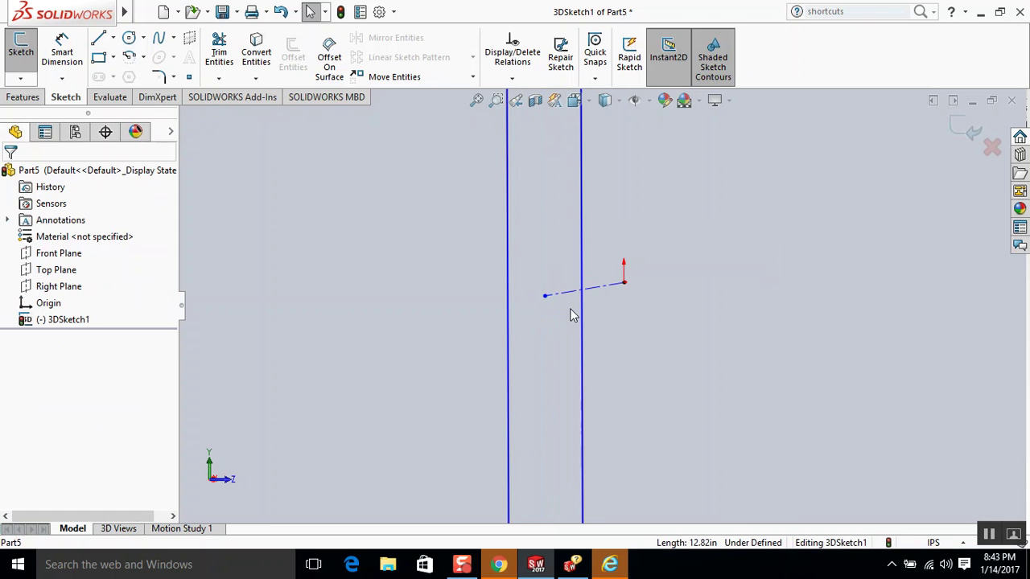
{"action": "left_click", "coordinate": [546, 296]}
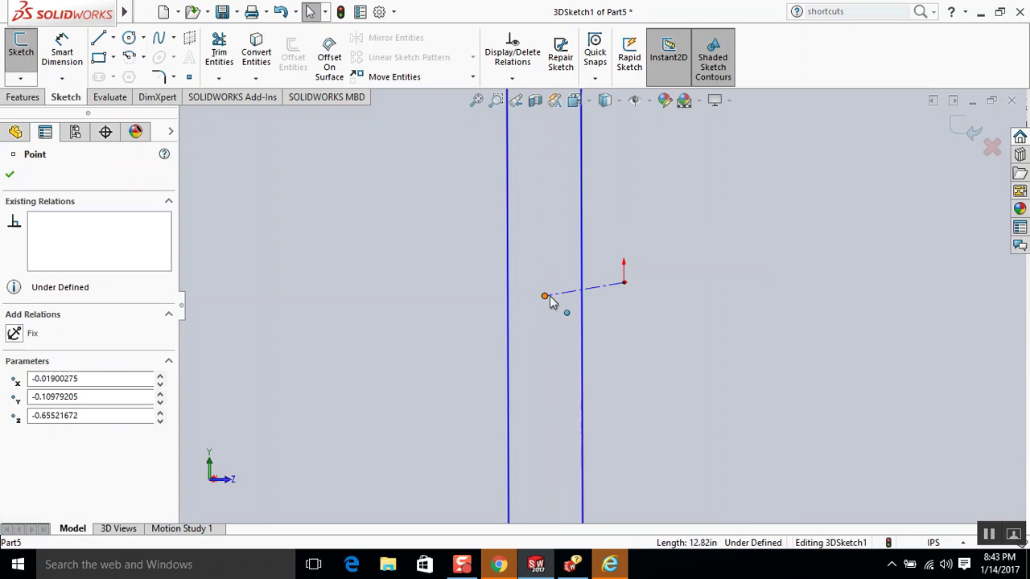
{"action": "left_click", "coordinate": [625, 283], "text": "ctrl"}
{"action": "left_click", "coordinate": [40, 453]}
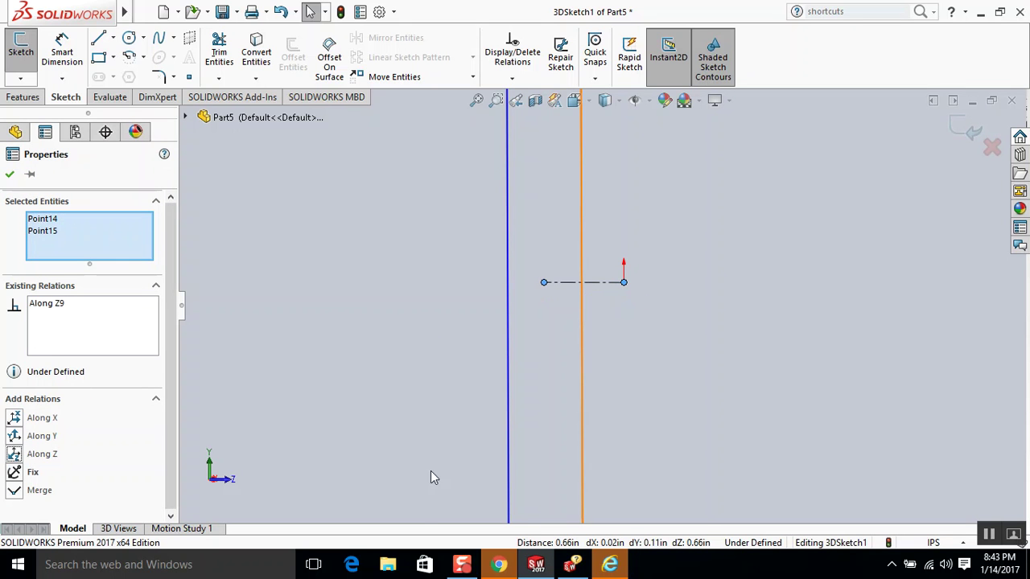
{"action": "left_click", "coordinate": [677, 354]}
- Redraw the middle vertical line from the upper construction line's midpoint to the lower construction line's midpoint
{"action": "mouse_move", "coordinate": [677, 354]}
{"action": "middle_mouse_down"}
{"action": "mouse_move", "coordinate": [667, 313]}
{"action": "mouse_move", "coordinate": [600, 327]}
{"action": "mouse_move", "coordinate": [581, 375]}
{"action": "middle_mouse_up"}
{"action": "scroll", "coordinate": [581, 378], "scroll_direction": "up", "scroll_amount": 5}
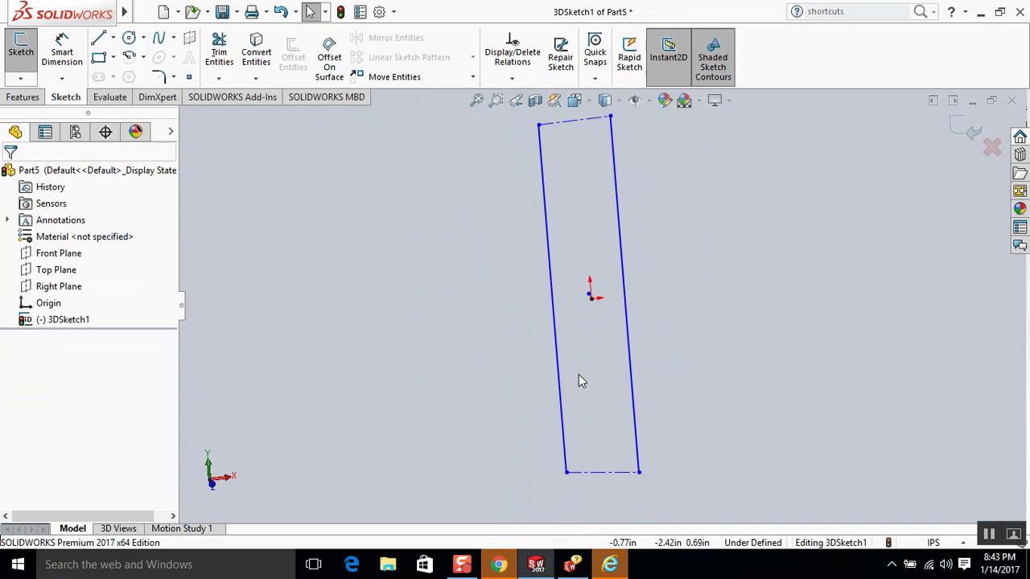
{"action": "key", "text": "l"}
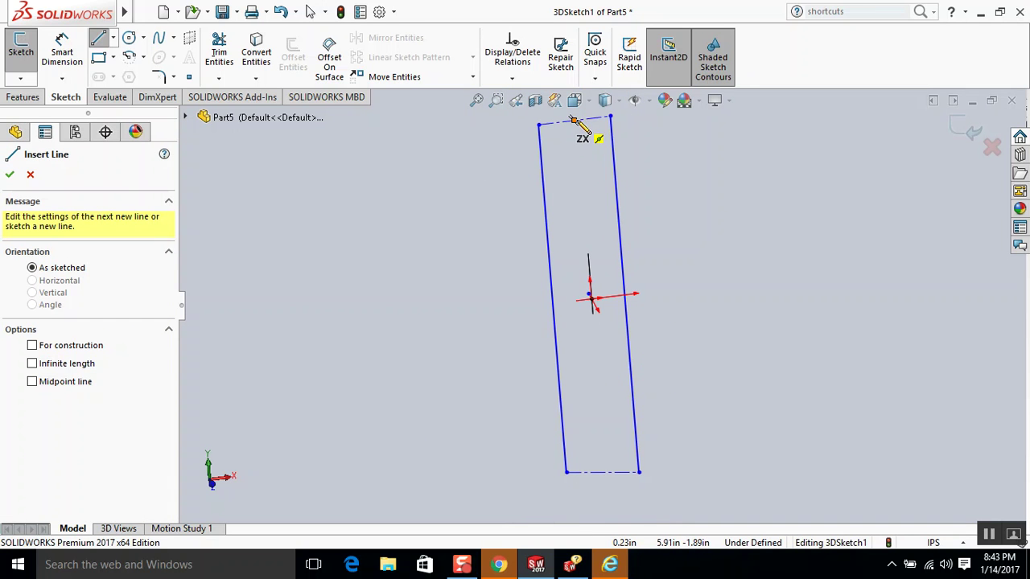
{"action": "left_click", "coordinate": [576, 121]}
{"action": "left_click", "coordinate": [602, 472]}
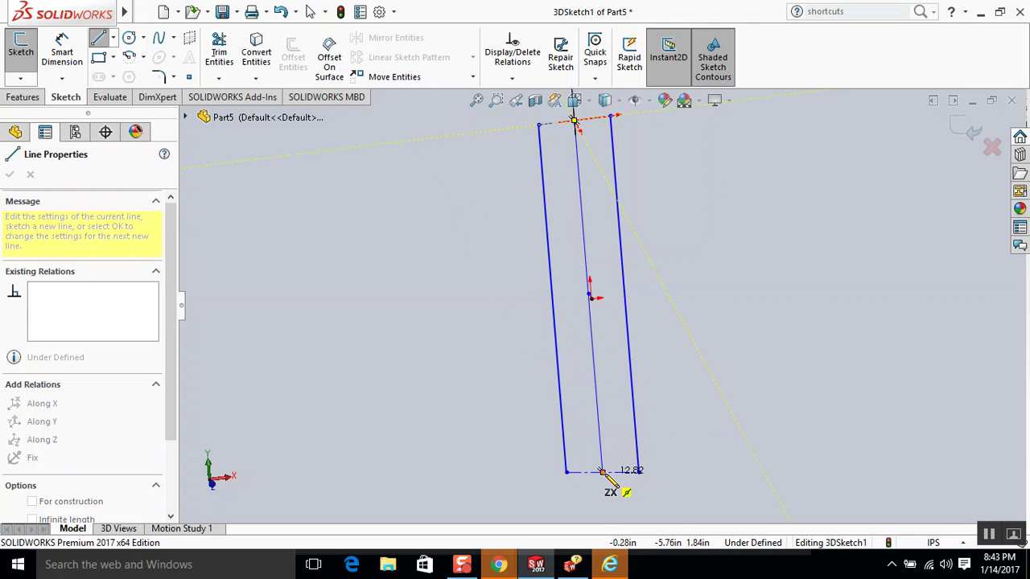
{"action": "key", "text": "Escape"}
- Add an Along X relation between the lower endpoints of the two outer vertical lines
{"action": "middle_click_drag", "start_coordinate": [668, 346], "coordinate": [743, 338]}
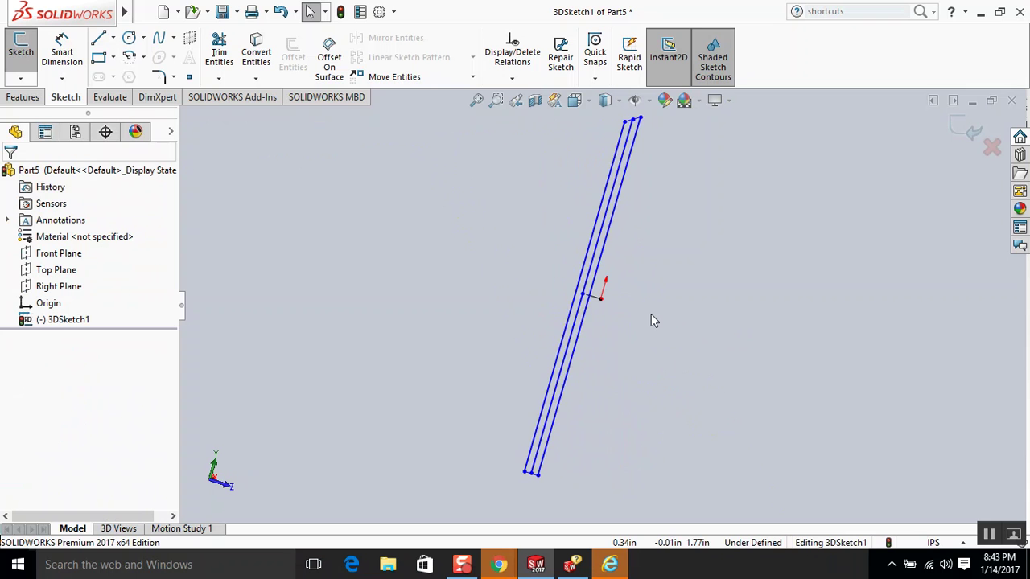
{"action": "key", "text": "ctrl+1"}
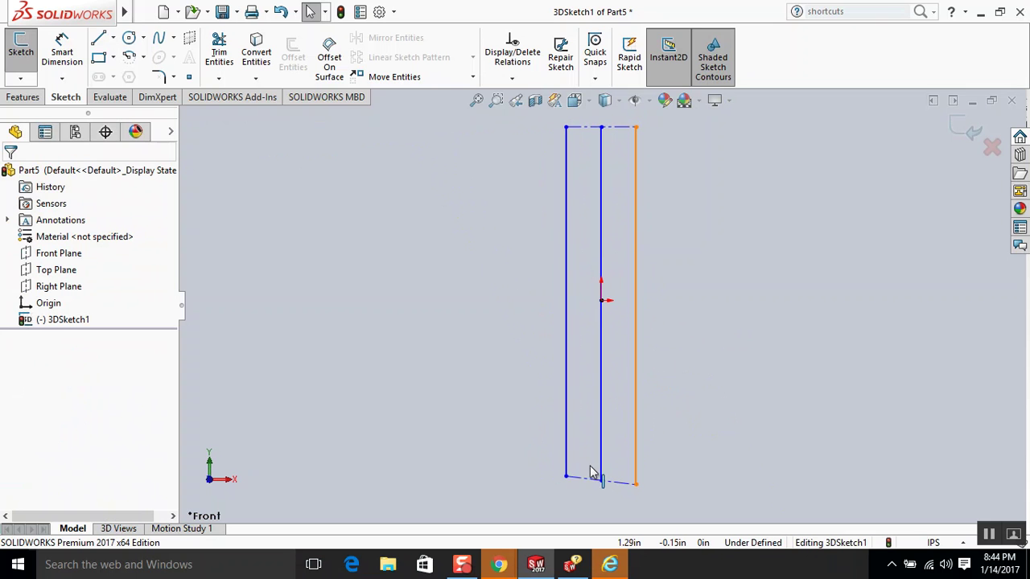
{"action": "left_click", "coordinate": [567, 477]}
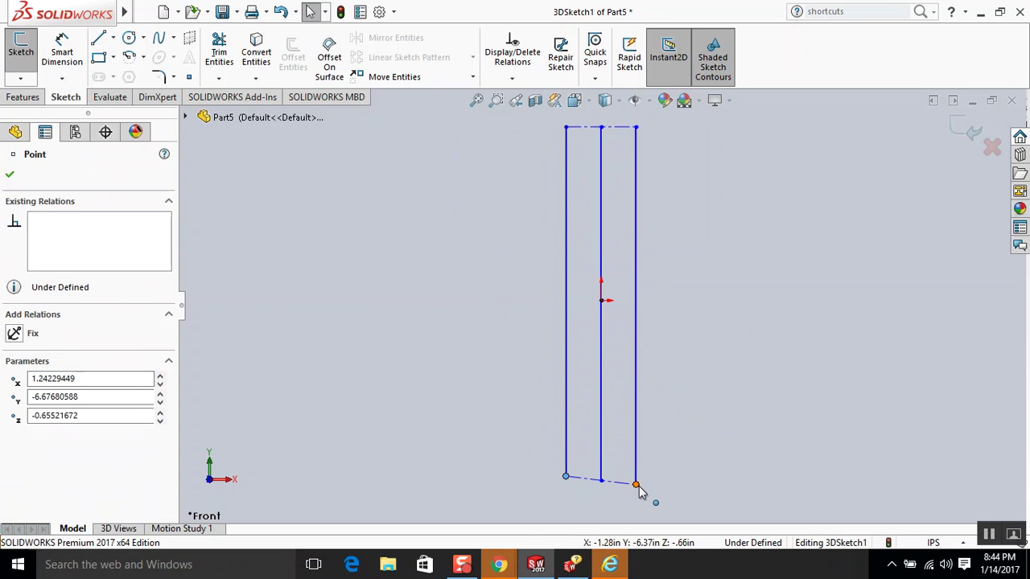
{"action": "left_click", "coordinate": [636, 483], "text": "ctrl"}
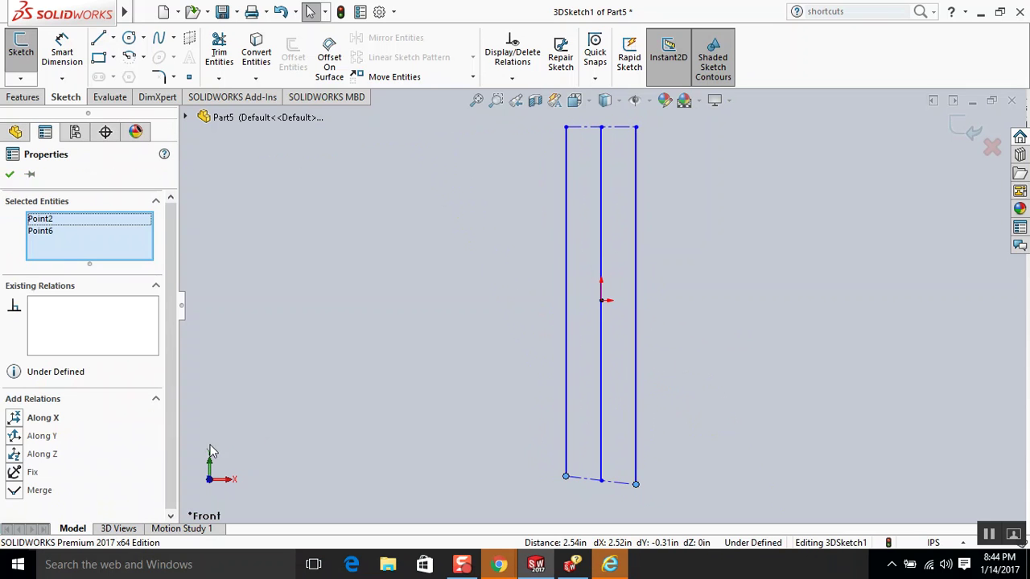
{"action": "left_click", "coordinate": [22, 422]}
{"action": "left_click", "coordinate": [501, 405]}
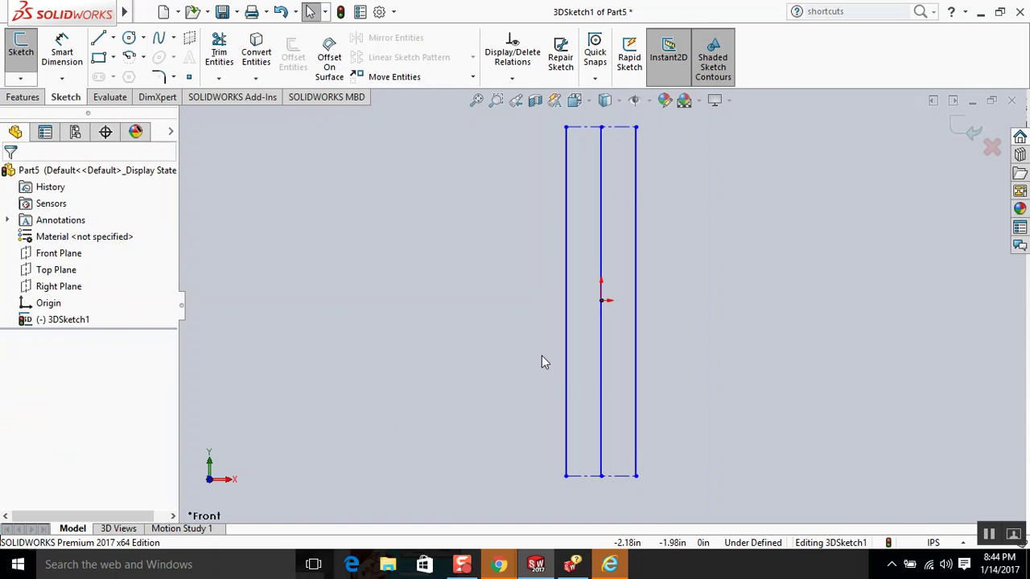
- Examine the existing relations on the upper construction line joining the vertical lines
{"action": "left_click", "coordinate": [567, 363]}
{"action": "left_click", "coordinate": [586, 129]}
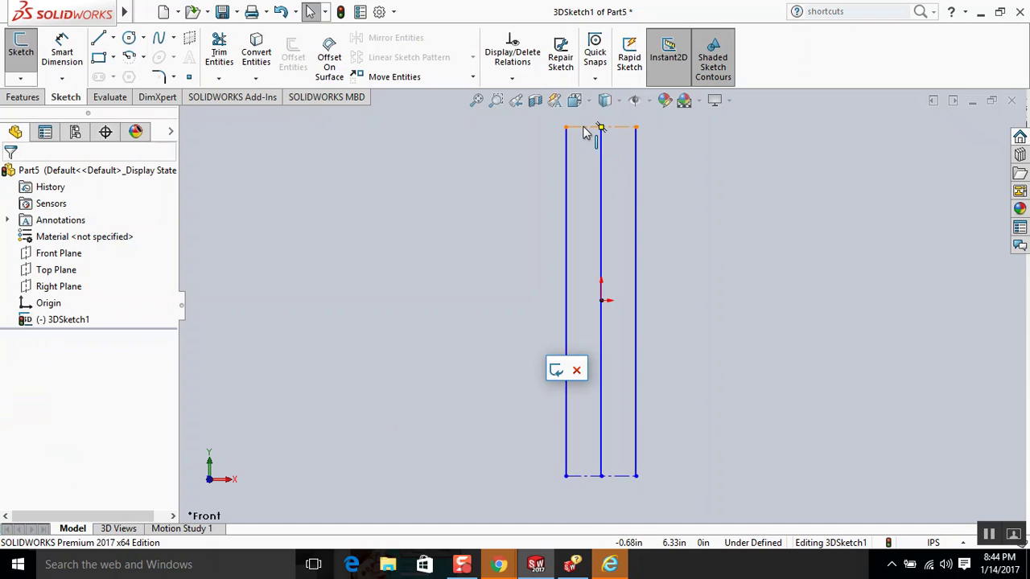
{"action": "left_click", "coordinate": [584, 128]}
{"action": "scroll", "coordinate": [576, 149], "scroll_direction": "down", "scroll_amount": 1}
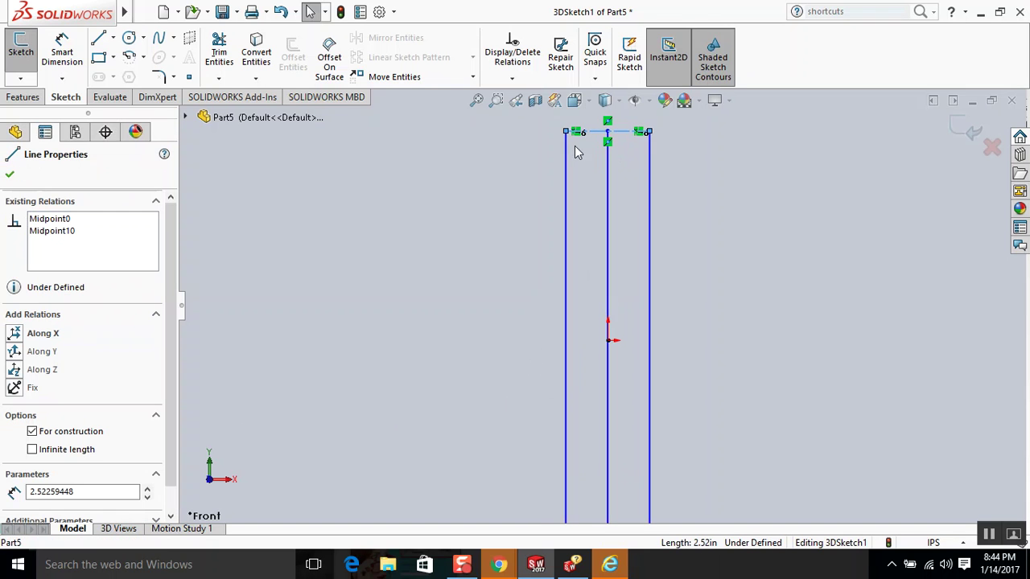
{"action": "scroll", "coordinate": [592, 157], "scroll_direction": "up", "scroll_amount": 4}
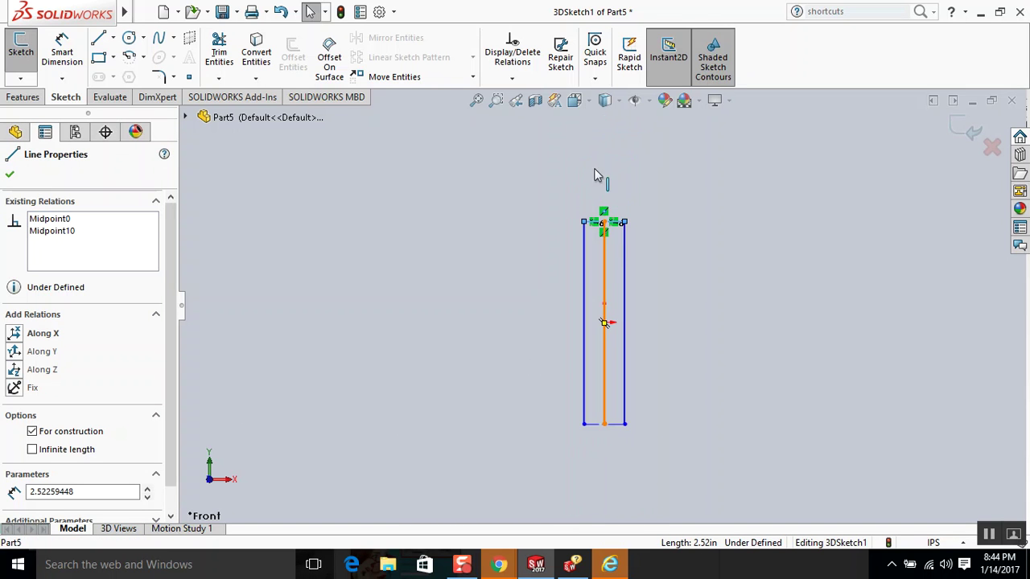
{"action": "scroll", "coordinate": [612, 203], "scroll_direction": "down", "scroll_amount": 3}
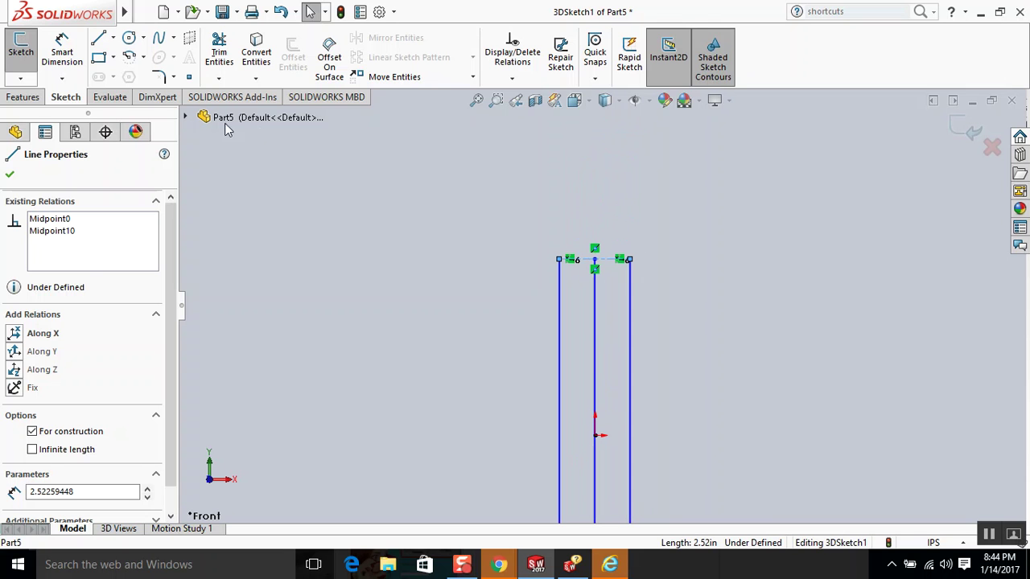
{"action": "left_click", "coordinate": [12, 171]}
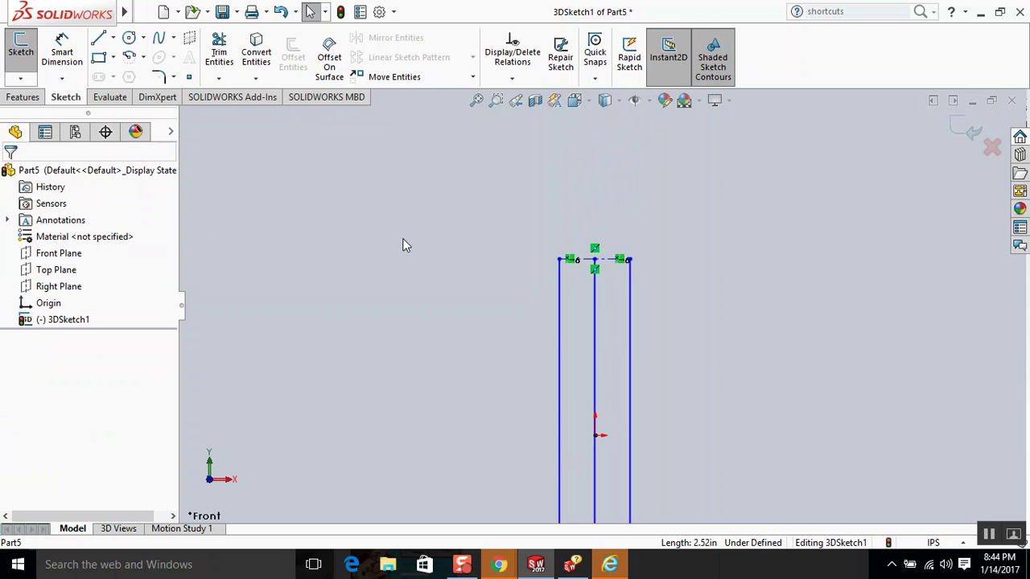
- Open the keyboard shortcut customization and search its commands for "smart dim"
{"action": "left_click", "coordinate": [625, 257]}
{"action": "key", "text": "d"}
{"action": "mouse_move", "coordinate": [125, 11]}
{"action": "left_click", "coordinate": [199, 11]}
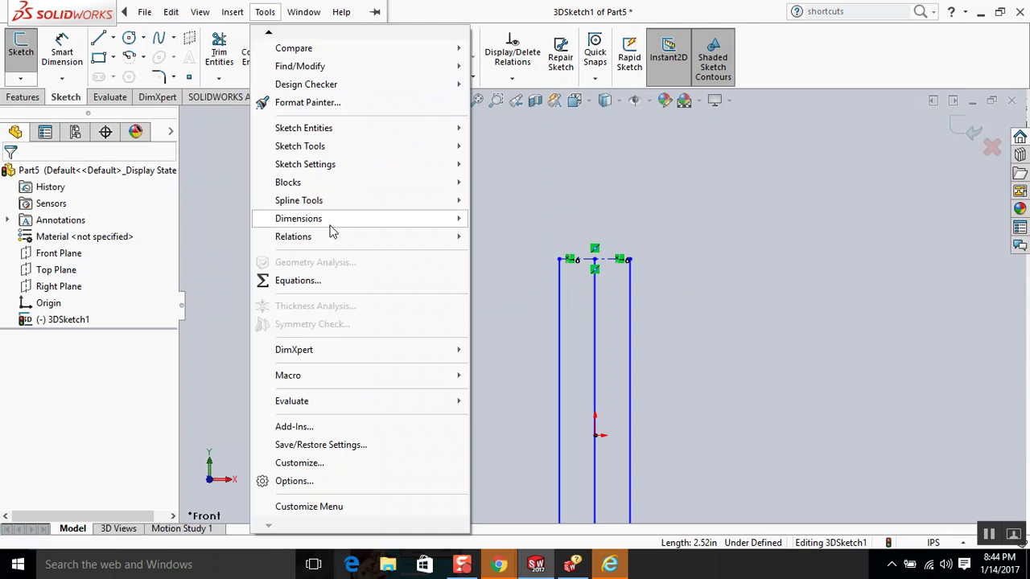
{"action": "left_click", "coordinate": [313, 468]}
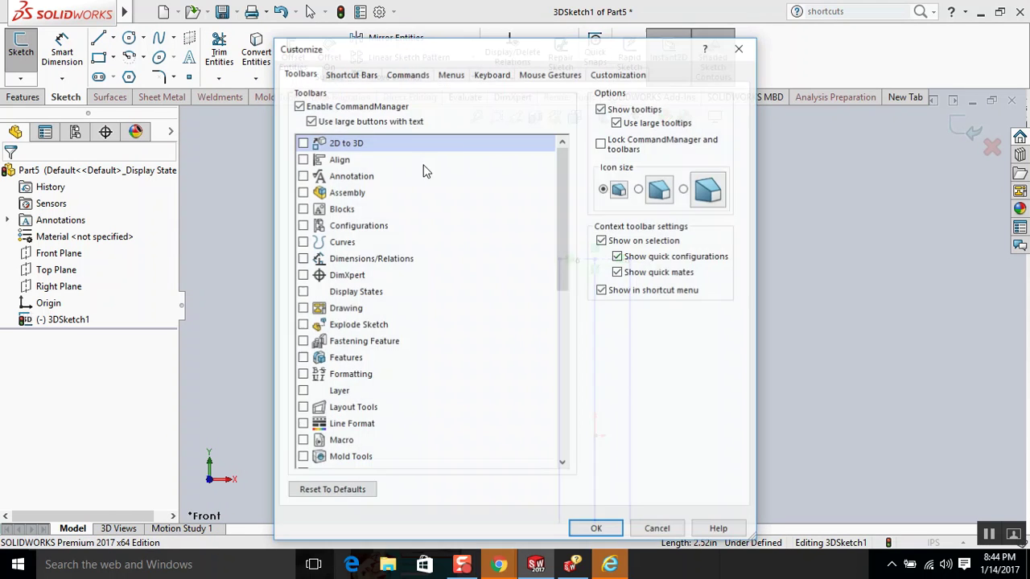
{"action": "left_click", "coordinate": [487, 74]}
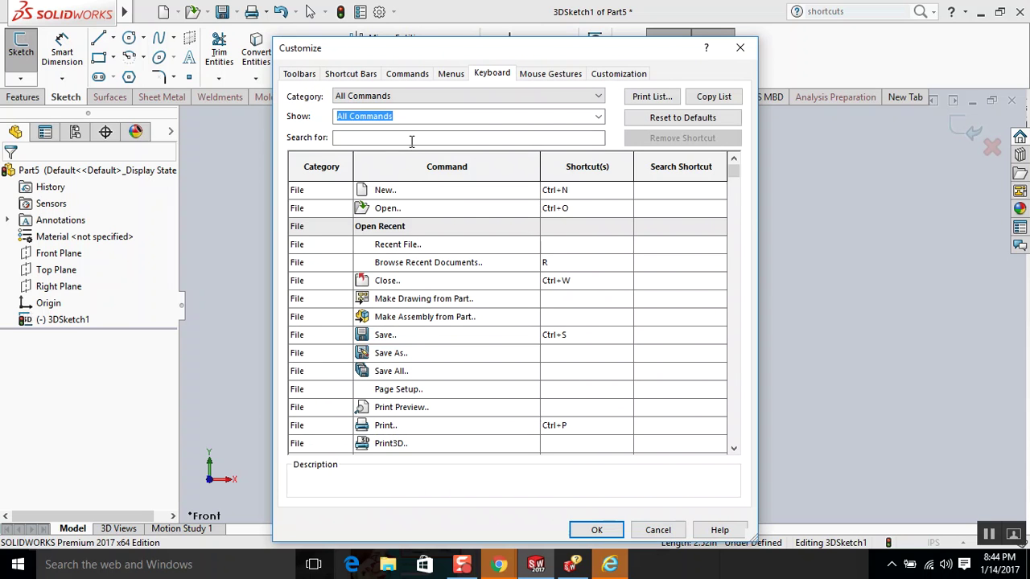
{"action": "left_click", "coordinate": [411, 140]}
{"action": "type", "text": "smart dim"}
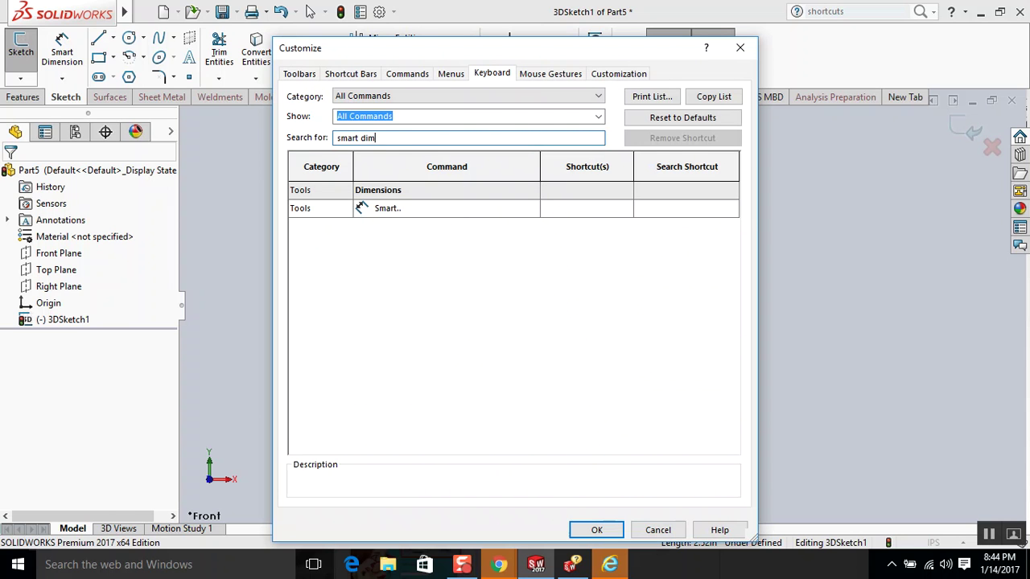
- Assign the shortcut Ctrl+D to the Smart dimension command, declining to reassign the D key, and apply the customization
{"action": "left_click", "coordinate": [571, 211]}
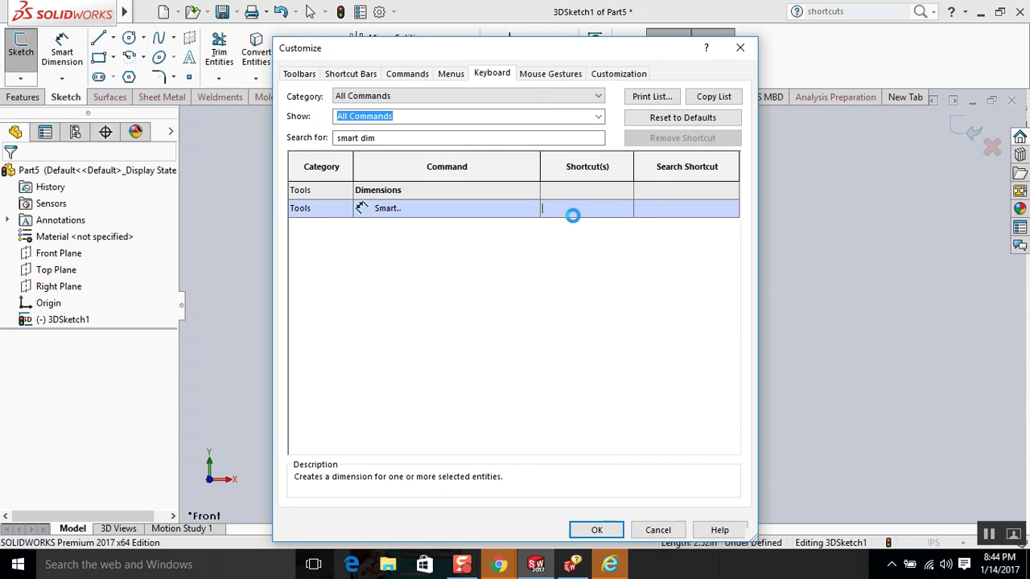
{"action": "key", "text": "d"}
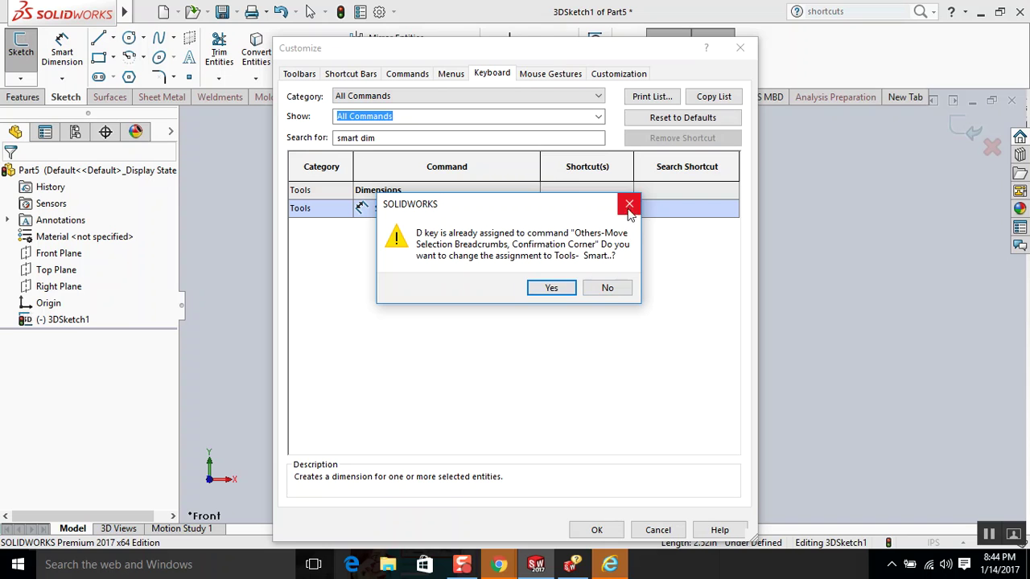
{"action": "left_click", "coordinate": [605, 288]}
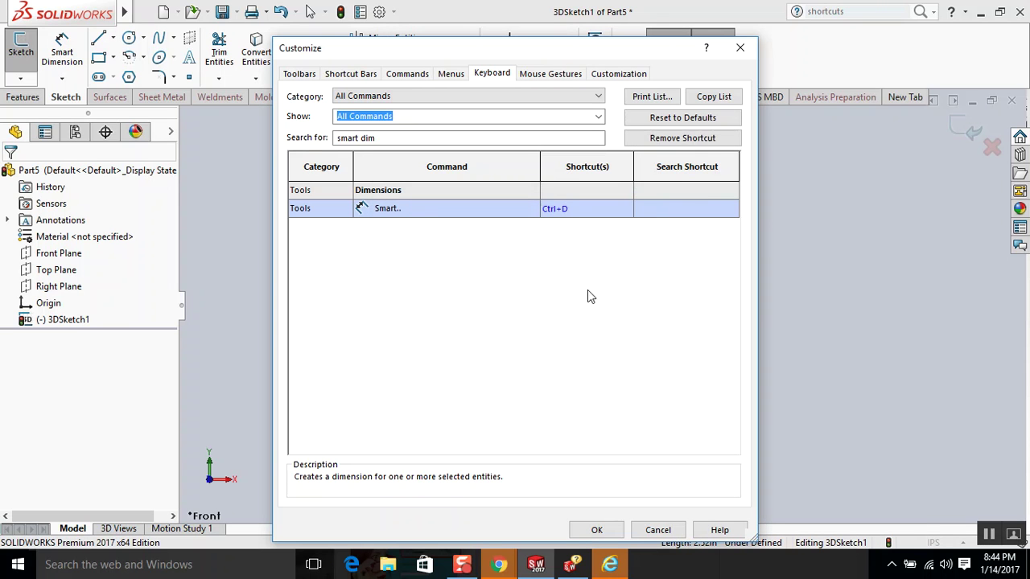
{"action": "left_click", "coordinate": [600, 531]}
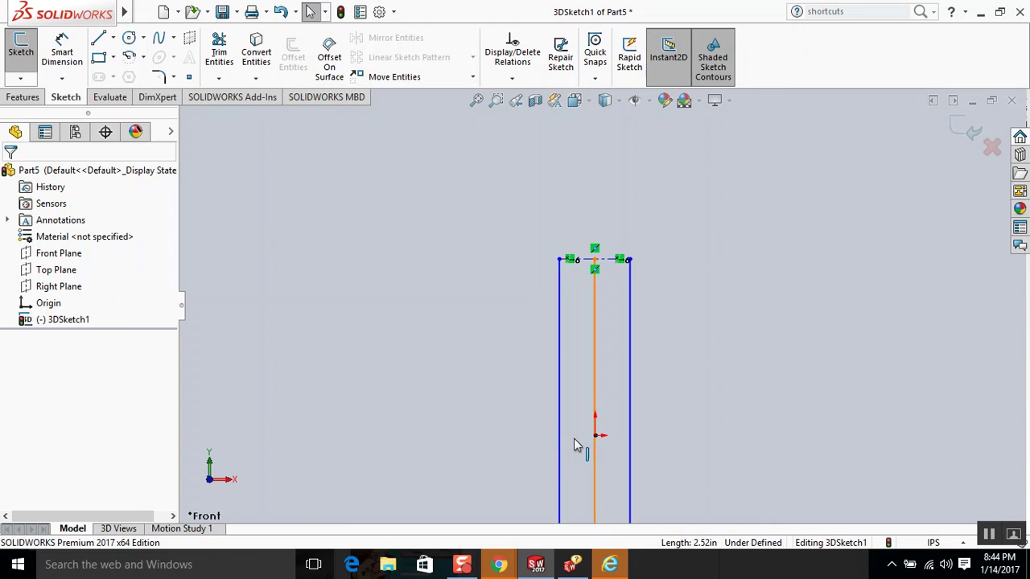
- Dimension the upper construction line between the two outer vertical lines to 96 in
{"action": "key", "text": "ctrl+d"}
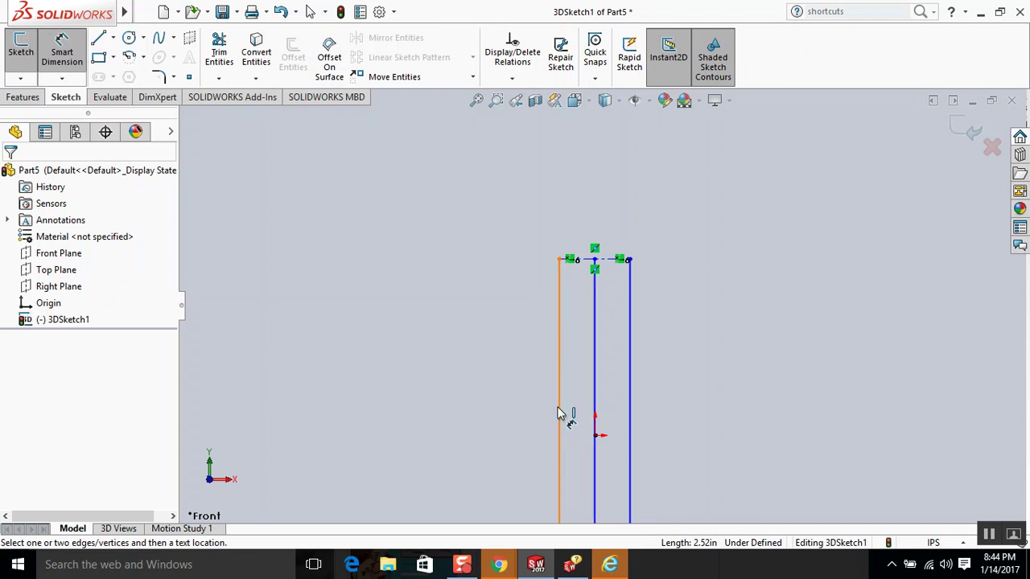
{"action": "left_click", "coordinate": [583, 260]}
{"action": "left_click", "coordinate": [587, 204]}
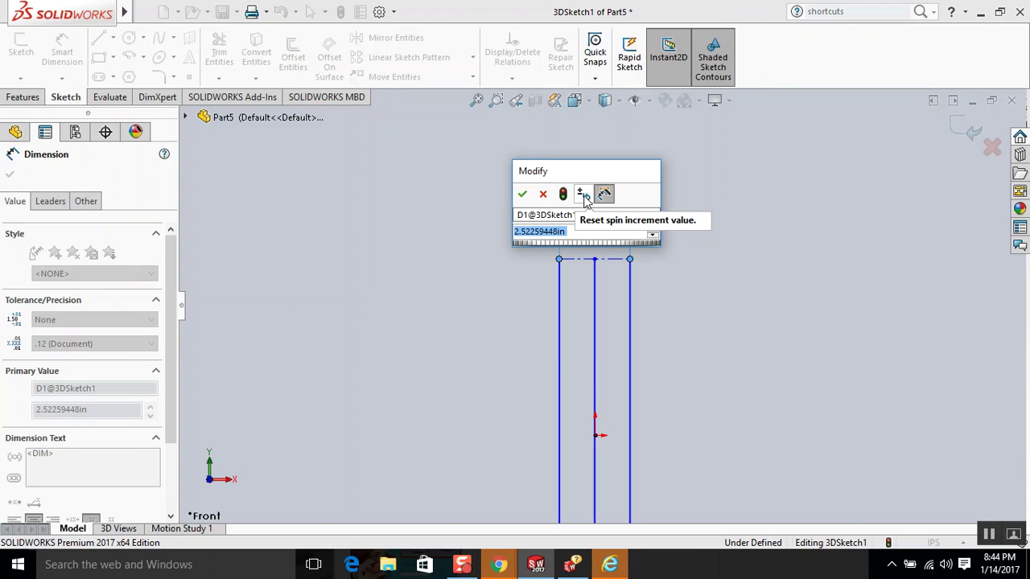
{"action": "type", "text": "96"}
{"action": "key", "text": "Return"}
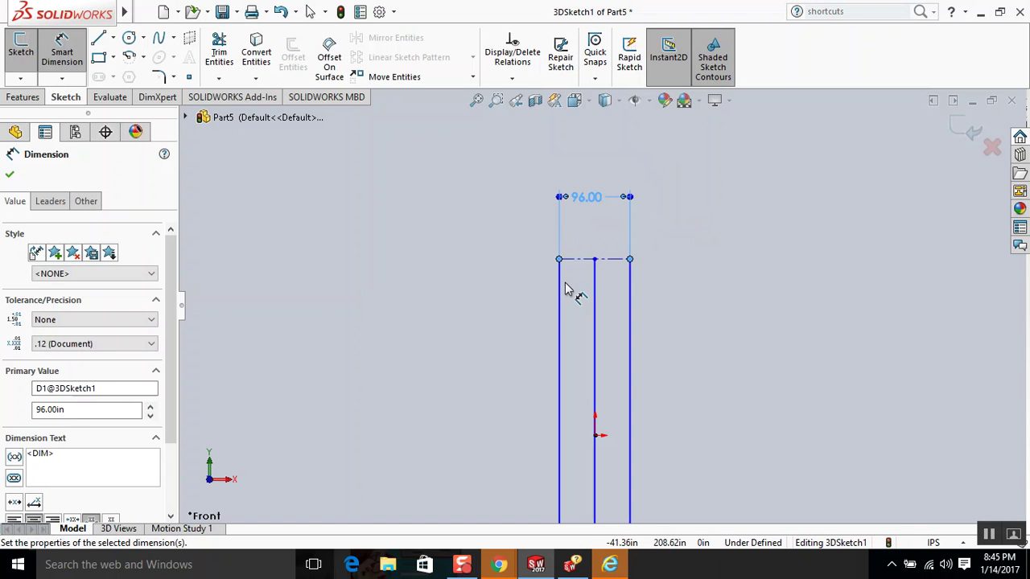
- Dimension the leftmost vertical line's length to 42 in
{"action": "left_click", "coordinate": [559, 328]}
{"action": "left_click", "coordinate": [490, 375]}
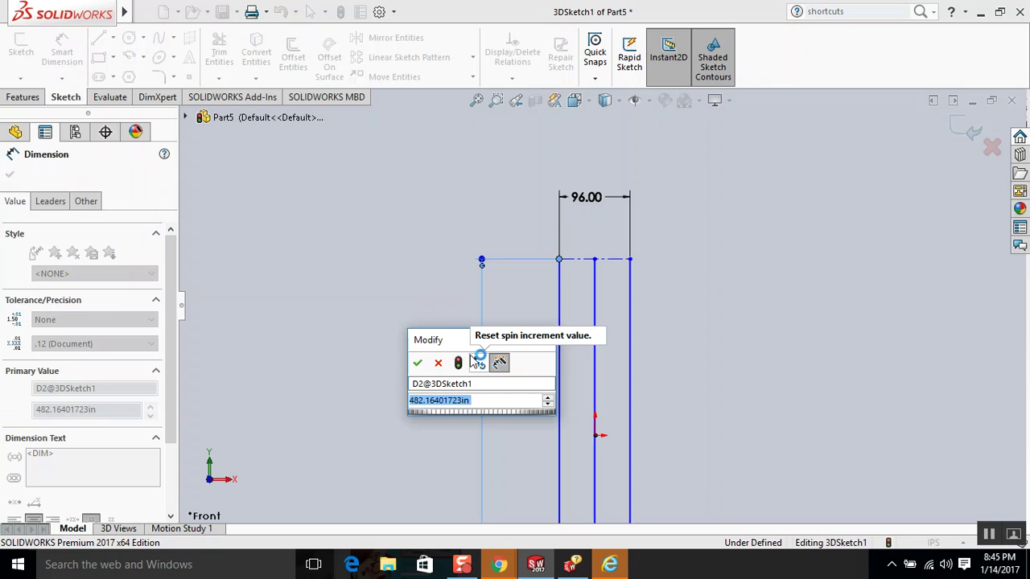
{"action": "type", "text": "42.00in"}
{"action": "key", "text": "Return"}
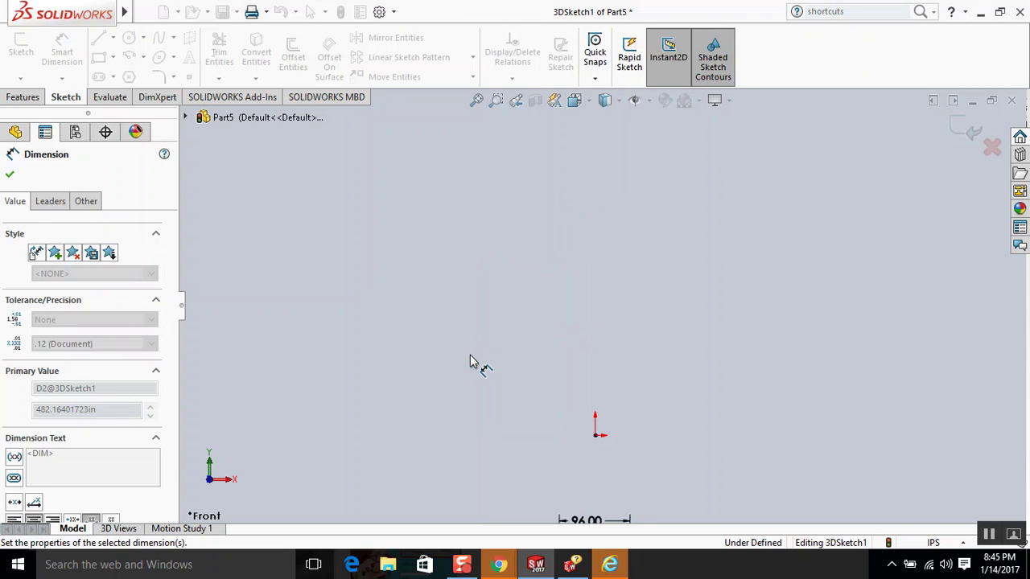
{"action": "key", "text": "z"}
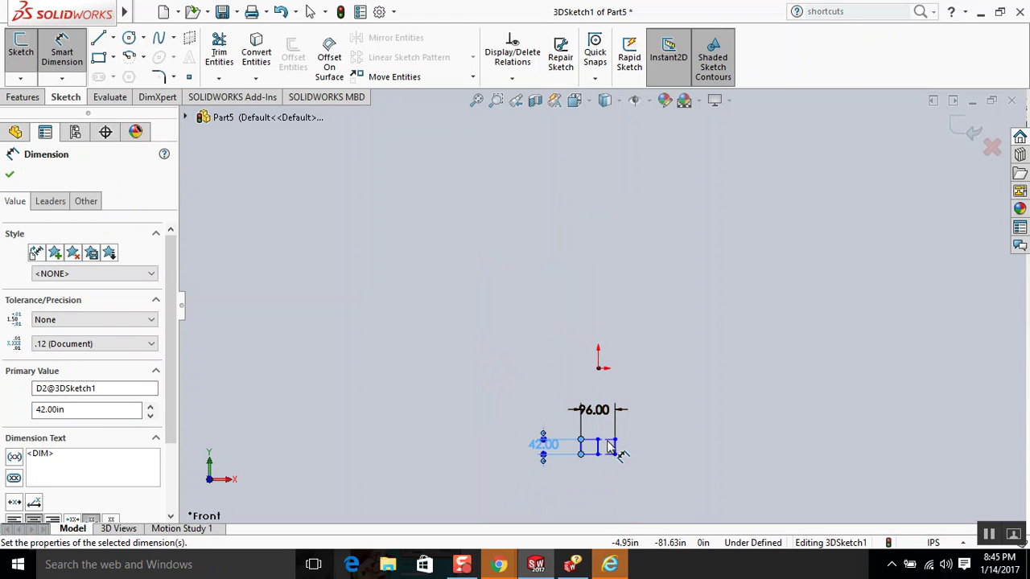
{"action": "key", "text": "Escape"}
- Move the frame up around the origin and make the origin centerline's free endpoint the midpoint of the middle vertical line
{"action": "scroll", "coordinate": [613, 450], "scroll_direction": "down", "scroll_amount": 3}
{"action": "mouse_move", "coordinate": [592, 416]}
{"action": "left_mouse_down"}
{"action": "mouse_move", "coordinate": [593, 269]}
{"action": "mouse_move", "coordinate": [591, 278]}
{"action": "left_mouse_up"}
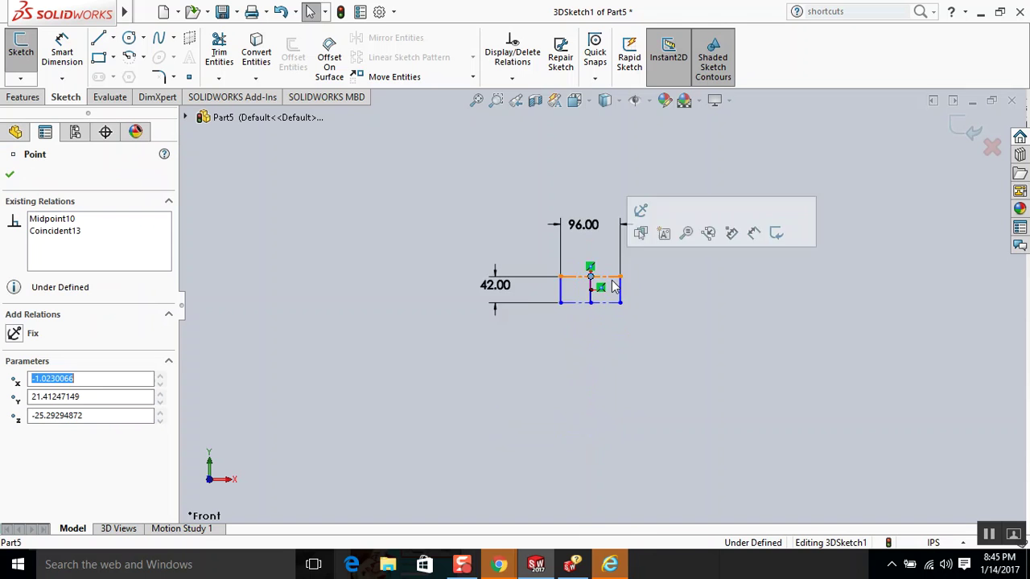
{"action": "scroll", "coordinate": [605, 311], "scroll_direction": "down", "scroll_amount": 5}
{"action": "mouse_move", "coordinate": [605, 310]}
{"action": "middle_mouse_down"}
{"action": "mouse_move", "coordinate": [651, 297]}
{"action": "mouse_move", "coordinate": [665, 306]}
{"action": "mouse_move", "coordinate": [593, 321]}
{"action": "mouse_move", "coordinate": [551, 316]}
{"action": "mouse_move", "coordinate": [542, 296]}
{"action": "middle_mouse_up"}
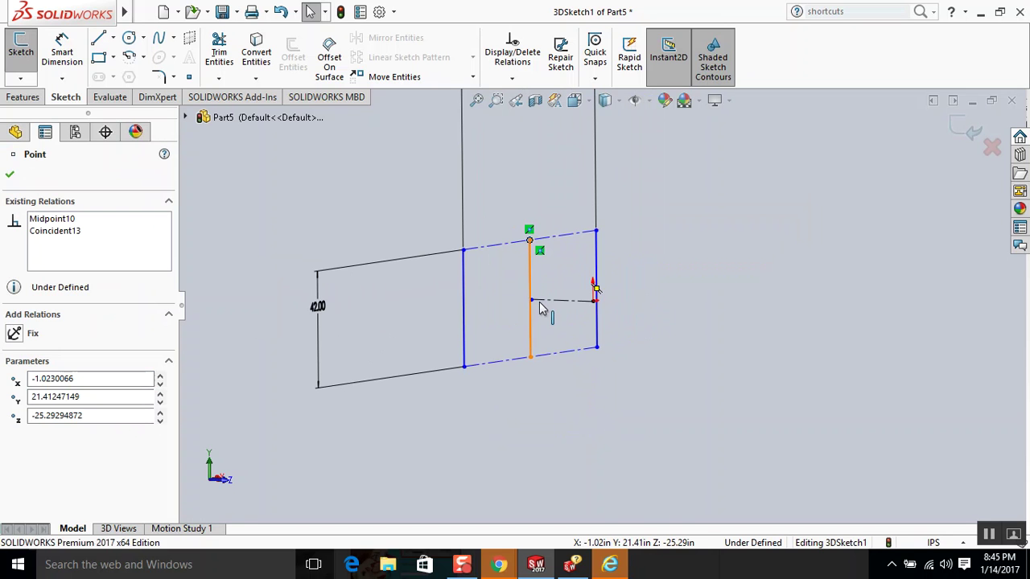
{"action": "left_click", "coordinate": [539, 308]}
{"action": "left_click", "coordinate": [534, 302], "text": "ctrl"}
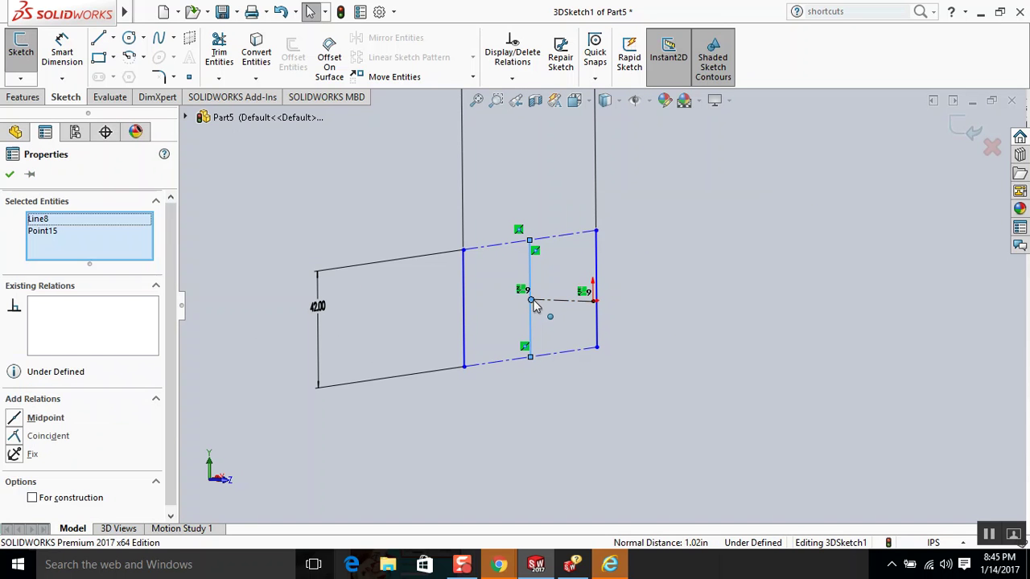
{"action": "left_click", "coordinate": [24, 419]}
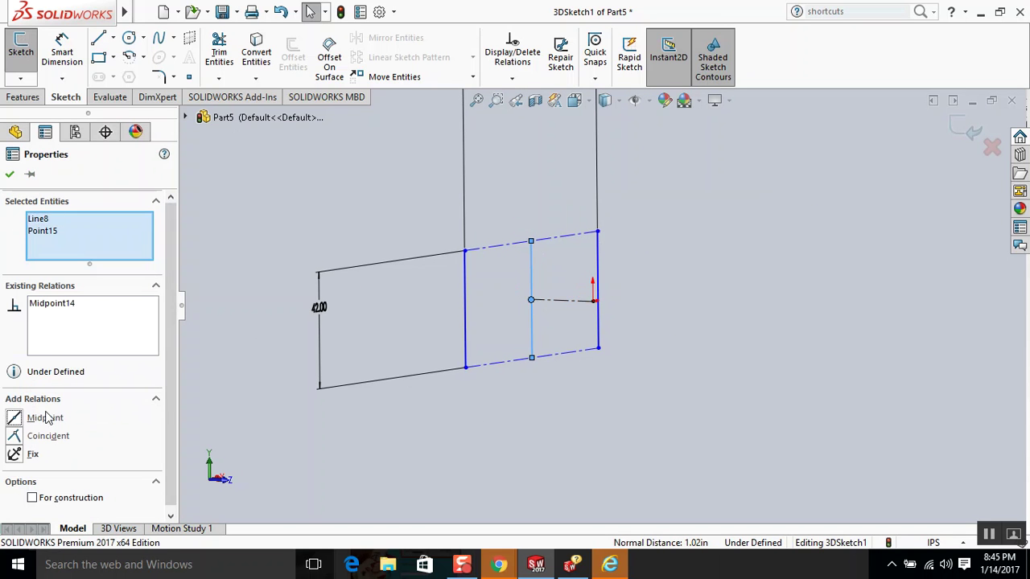
{"action": "left_click", "coordinate": [634, 325]}
- Test the frame's remaining freedom by moving the middle line's upper endpoint, and check the origin centerline's properties
{"action": "mouse_move", "coordinate": [634, 325]}
{"action": "middle_mouse_down"}
{"action": "mouse_move", "coordinate": [655, 349]}
{"action": "mouse_move", "coordinate": [591, 318]}
{"action": "mouse_move", "coordinate": [552, 324]}
{"action": "mouse_move", "coordinate": [558, 349]}
{"action": "mouse_move", "coordinate": [581, 338]}
{"action": "middle_mouse_up"}
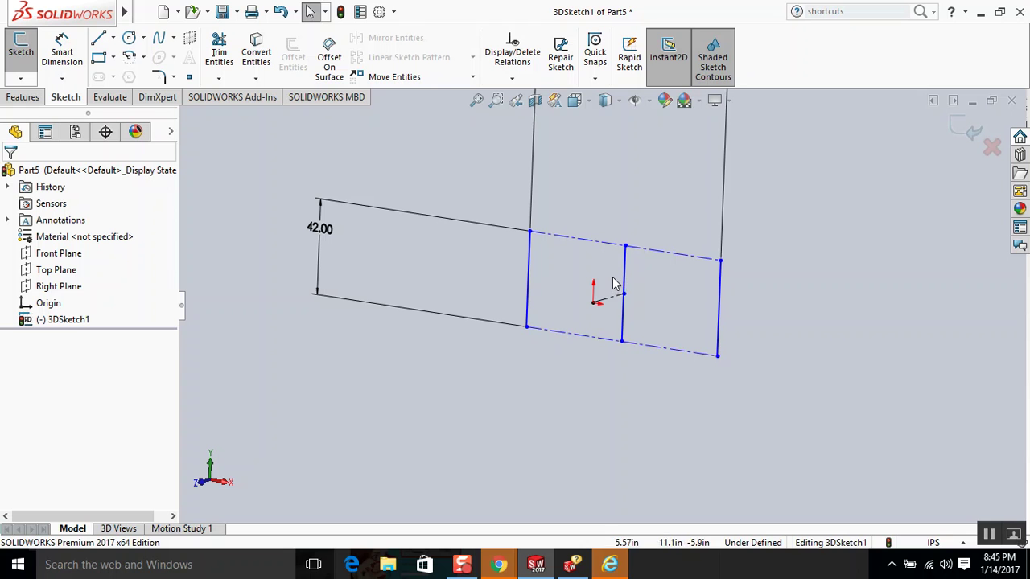
{"action": "mouse_move", "coordinate": [625, 246]}
{"action": "left_mouse_down"}
{"action": "mouse_move", "coordinate": [630, 205]}
{"action": "mouse_move", "coordinate": [625, 225]}
{"action": "mouse_move", "coordinate": [654, 221]}
{"action": "left_mouse_up"}
{"action": "middle_click_drag", "start_coordinate": [654, 221], "coordinate": [611, 233]}
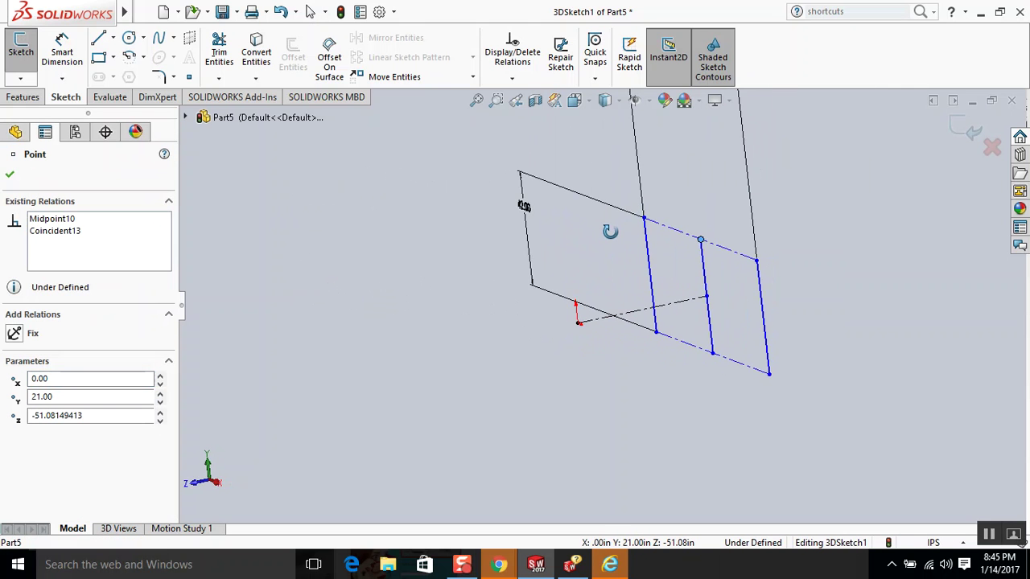
{"action": "left_click", "coordinate": [644, 314]}
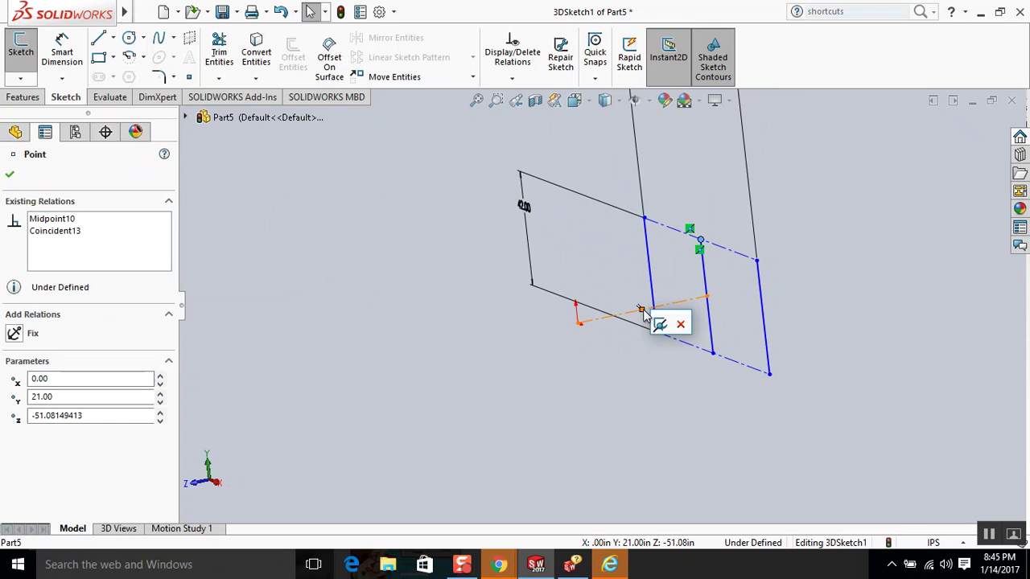
{"action": "left_click", "coordinate": [639, 312]}
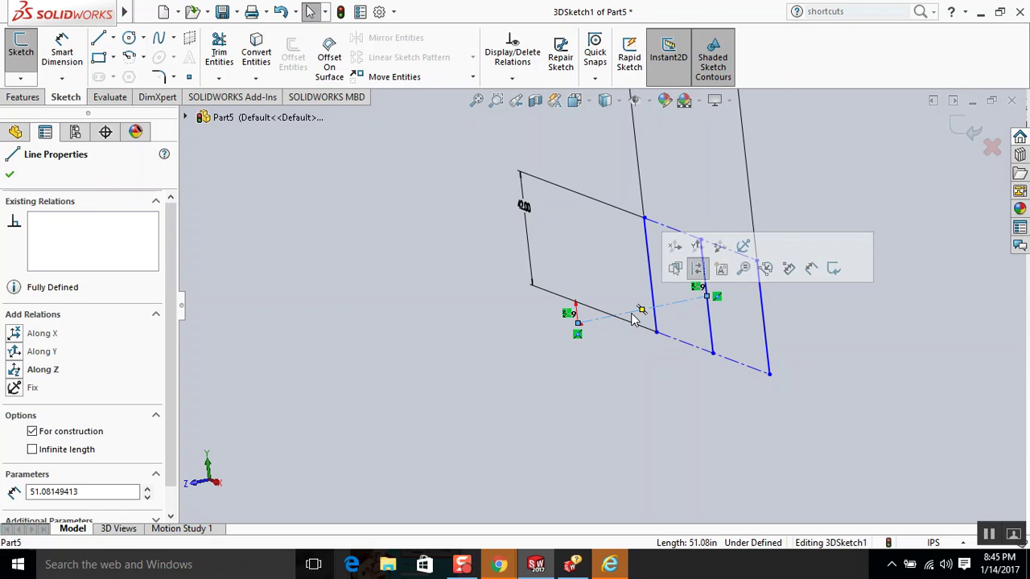
{"action": "left_click", "coordinate": [618, 362]}
- Dimension the construction centerline between the origin and the middle vertical line to 9 in
{"action": "key", "text": "d"}
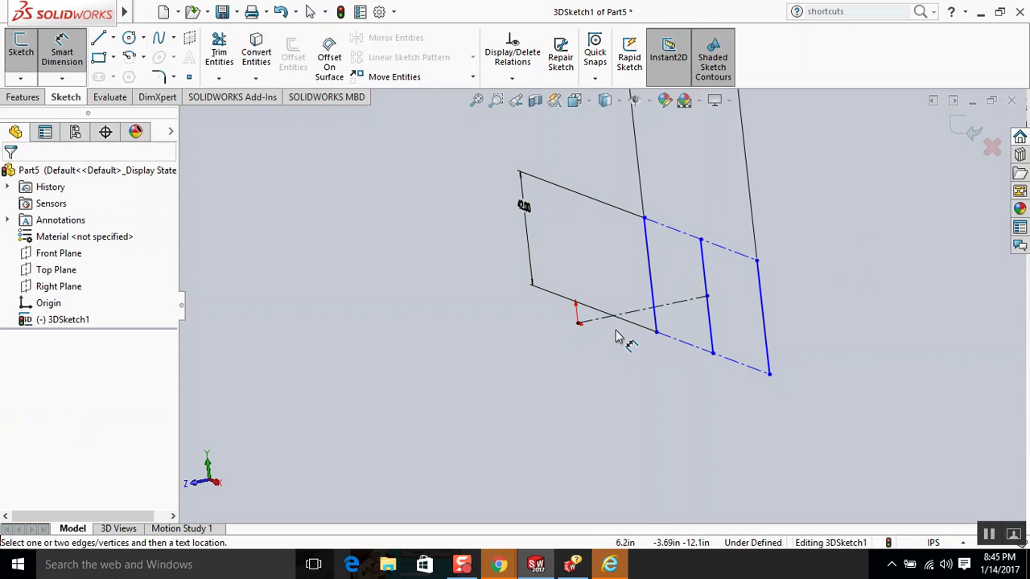
{"action": "left_click", "coordinate": [611, 317]}
{"action": "left_click", "coordinate": [626, 372]}
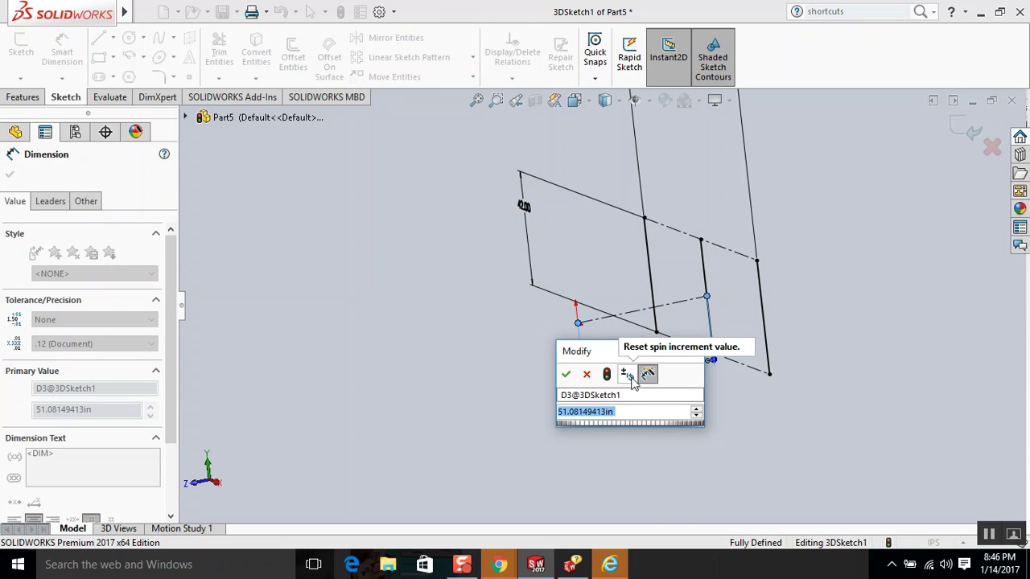
{"action": "type", "text": "9"}
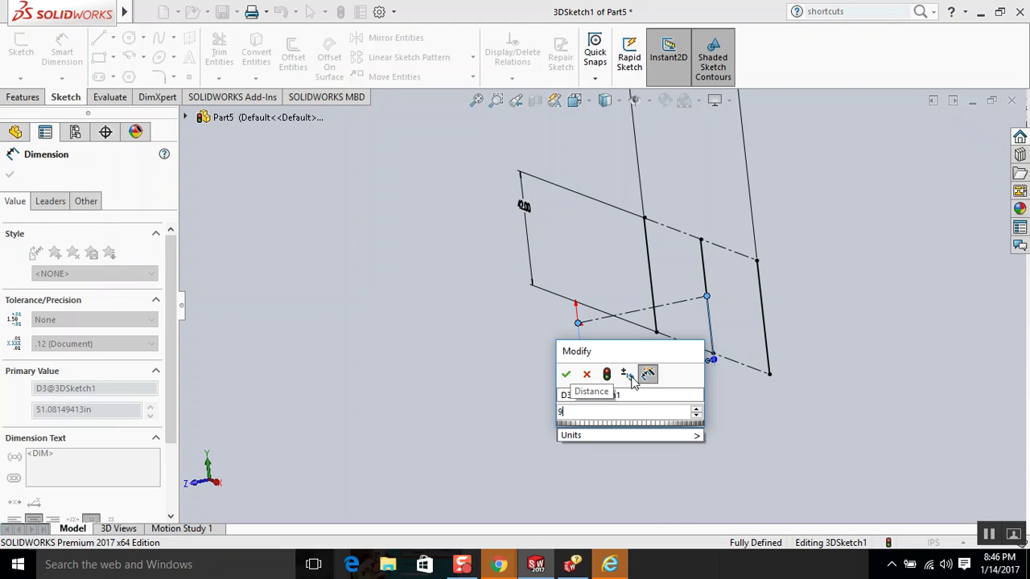
{"action": "key", "text": "Return"}
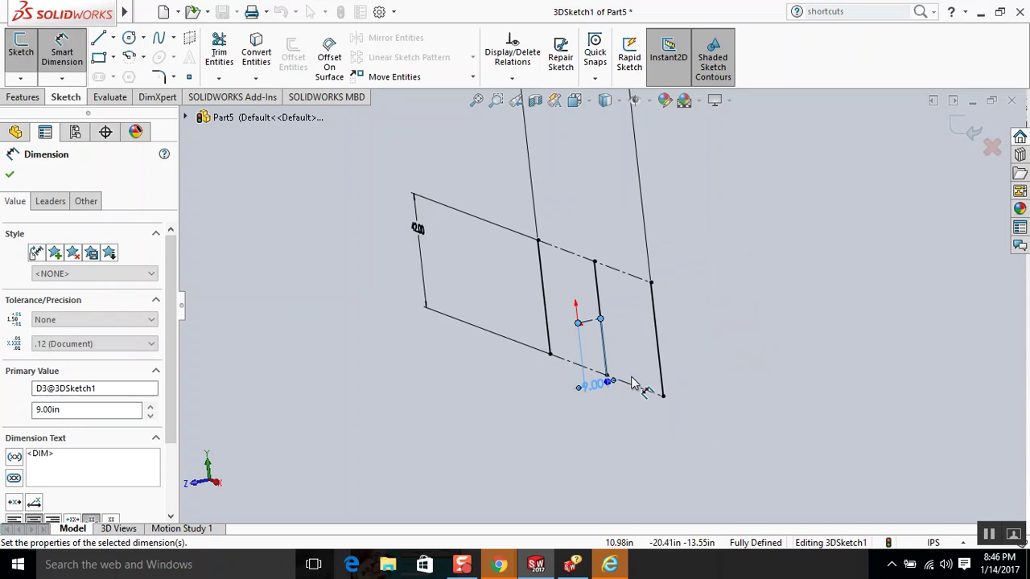
{"action": "mouse_move", "coordinate": [625, 341]}
{"action": "middle_mouse_down"}
{"action": "mouse_move", "coordinate": [615, 406]}
{"action": "mouse_move", "coordinate": [632, 315]}
{"action": "mouse_move", "coordinate": [622, 322]}
{"action": "mouse_move", "coordinate": [650, 280]}
{"action": "mouse_move", "coordinate": [748, 260]}
{"action": "mouse_move", "coordinate": [762, 268]}
{"action": "mouse_move", "coordinate": [695, 279]}
{"action": "middle_mouse_up"}
{"action": "key", "text": "Escape"}
- Exit the 3D sketch, keeping the frame lines and their dimensions
{"action": "scroll", "coordinate": [618, 324], "scroll_direction": "up", "scroll_amount": 3}
{"action": "scroll", "coordinate": [613, 322], "scroll_direction": "down", "scroll_amount": 2}
{"action": "mouse_move", "coordinate": [591, 255]}
{"action": "middle_mouse_down"}
{"action": "mouse_move", "coordinate": [579, 191]}
{"action": "mouse_move", "coordinate": [506, 303]}
{"action": "mouse_move", "coordinate": [552, 299]}
{"action": "mouse_move", "coordinate": [561, 287]}
{"action": "middle_mouse_up"}
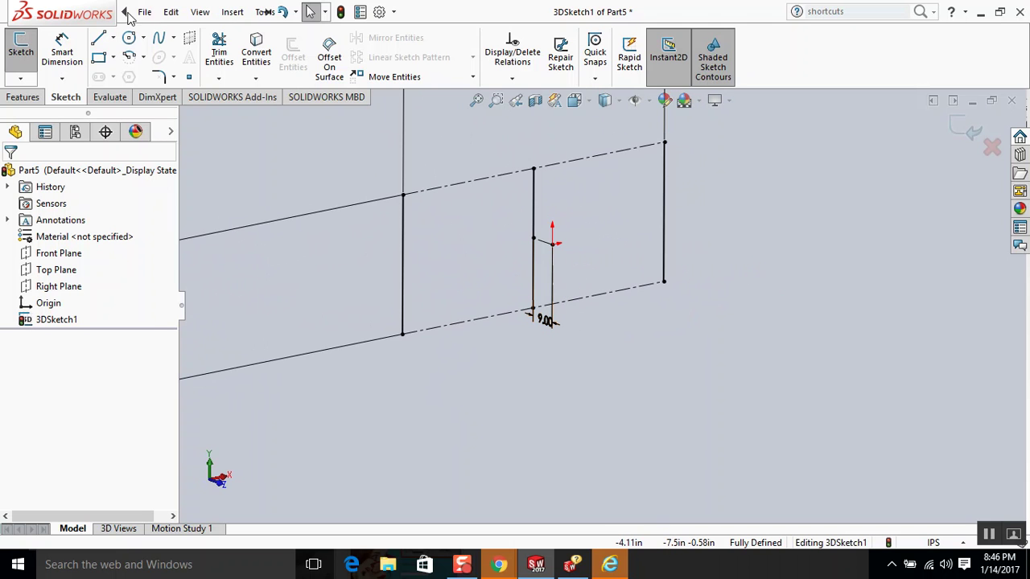
{"action": "key", "text": "alt+f"}
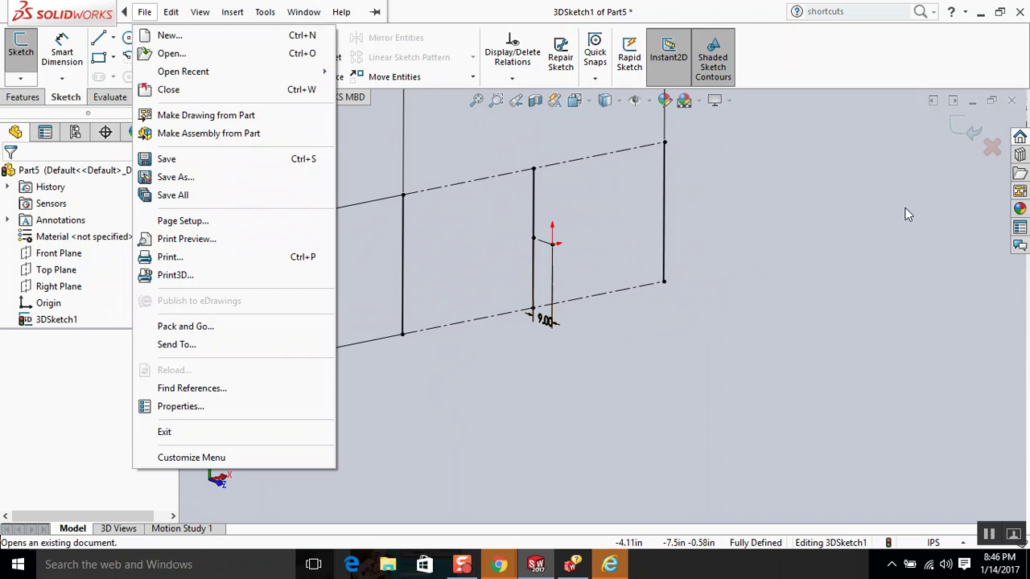
{"action": "left_click", "coordinate": [993, 150]}
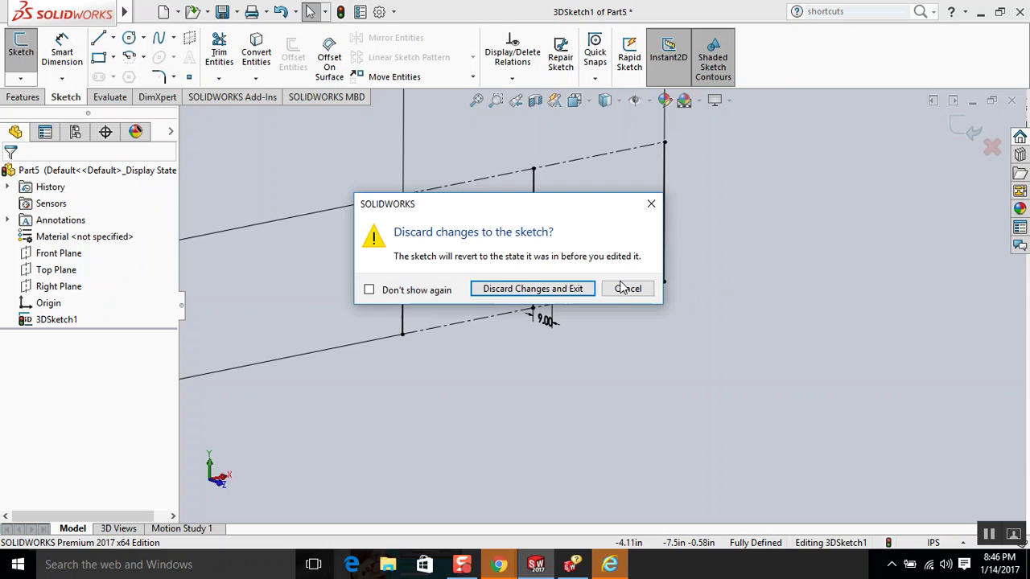
{"action": "left_click", "coordinate": [533, 288]}
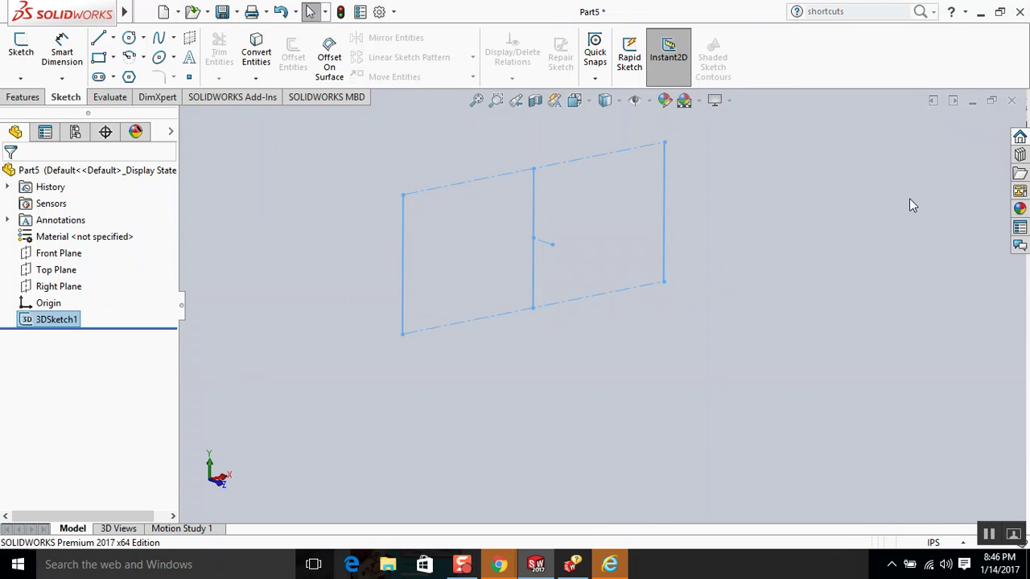
- Start a weldment Structural Member with an ansi inch rectangular tube profile of size 4 x 2 x 0.25
{"action": "left_click", "coordinate": [172, 12]}
{"action": "mouse_move", "coordinate": [232, 11]}
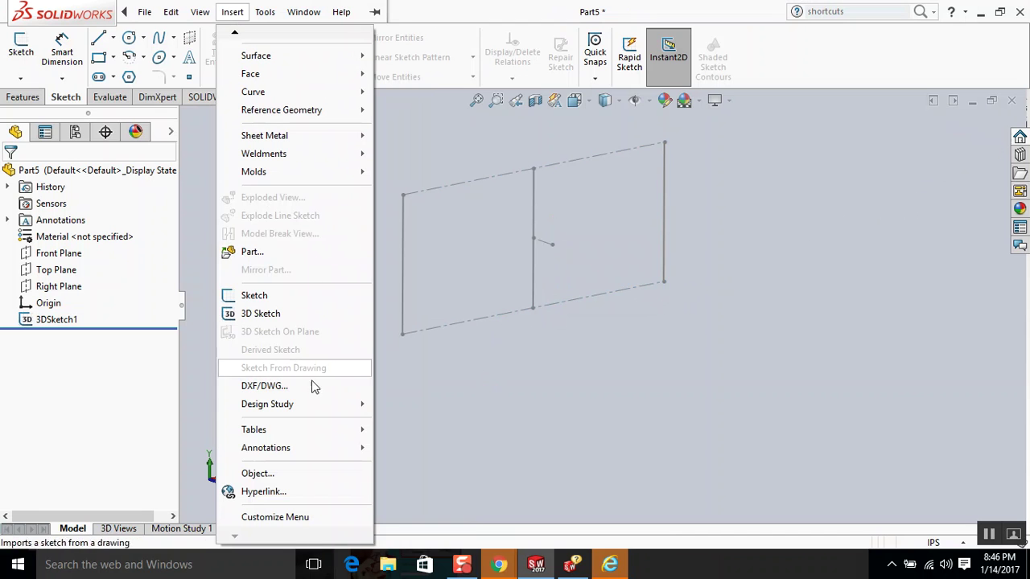
{"action": "mouse_move", "coordinate": [314, 153]}
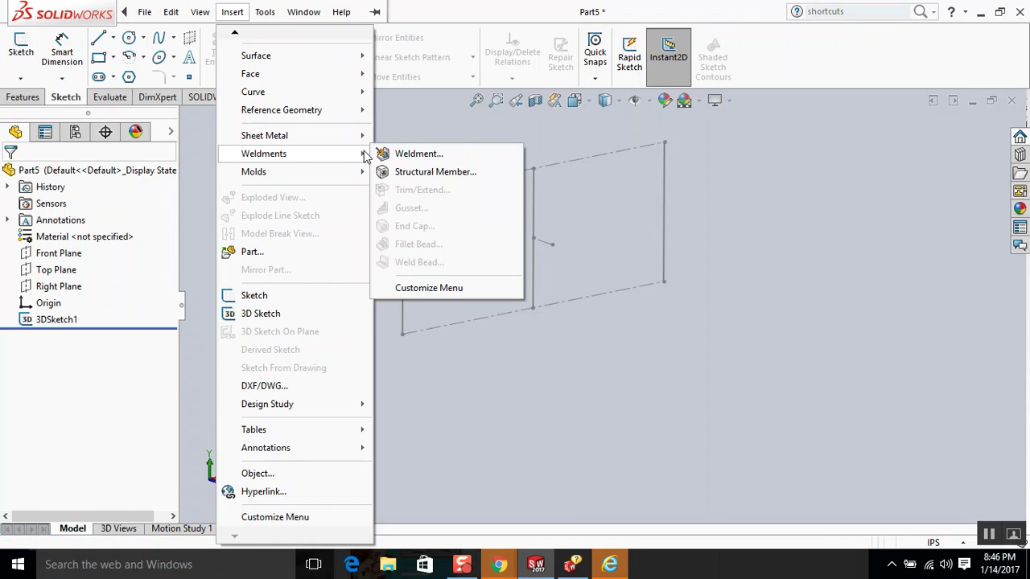
{"action": "left_click", "coordinate": [422, 173]}
{"action": "mouse_move", "coordinate": [446, 260]}
{"action": "middle_mouse_down"}
{"action": "mouse_move", "coordinate": [462, 248]}
{"action": "mouse_move", "coordinate": [398, 298]}
{"action": "middle_mouse_up"}
{"action": "left_click", "coordinate": [439, 291]}
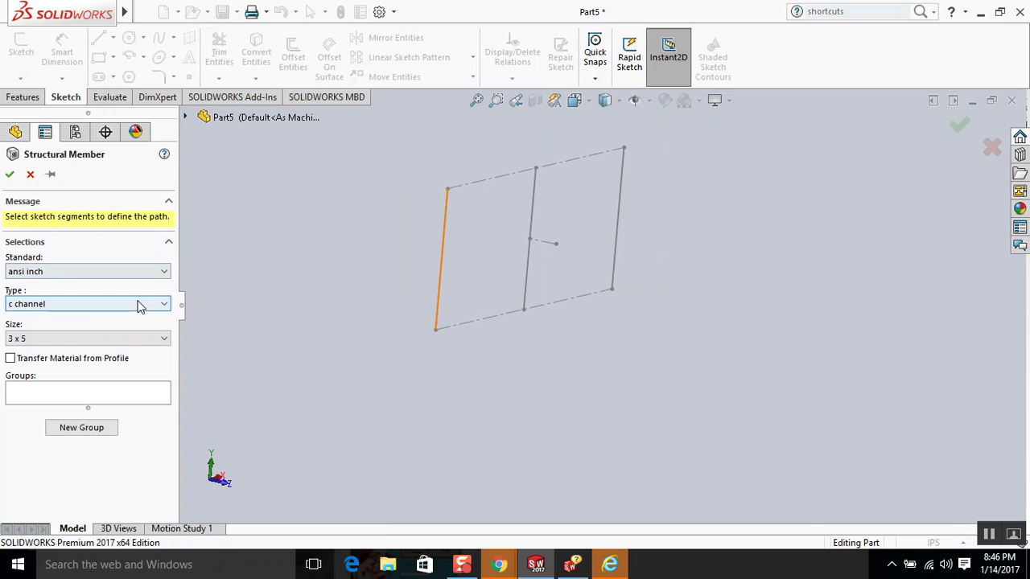
{"action": "left_click", "coordinate": [139, 305]}
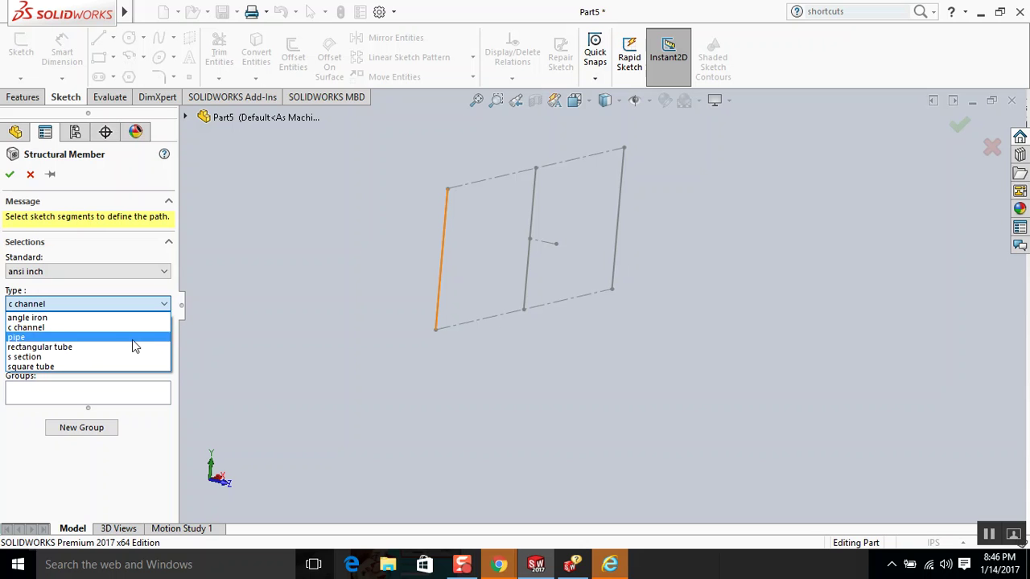
{"action": "left_click", "coordinate": [133, 346]}
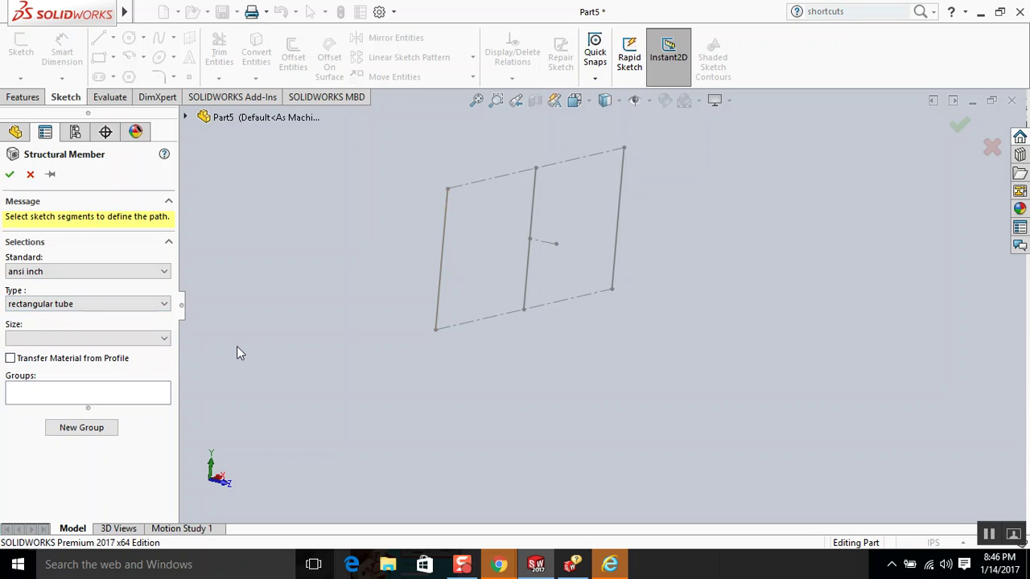
{"action": "mouse_move", "coordinate": [282, 316]}
{"action": "middle_mouse_down"}
{"action": "mouse_move", "coordinate": [305, 285]}
{"action": "mouse_move", "coordinate": [295, 312]}
{"action": "middle_mouse_up"}
{"action": "left_click", "coordinate": [161, 341]}
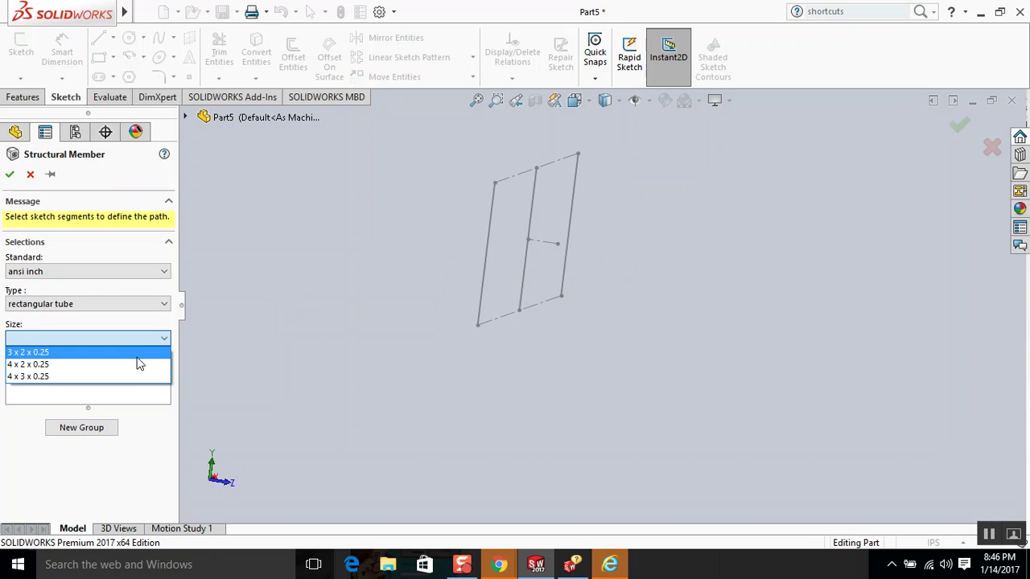
{"action": "left_click", "coordinate": [138, 364]}
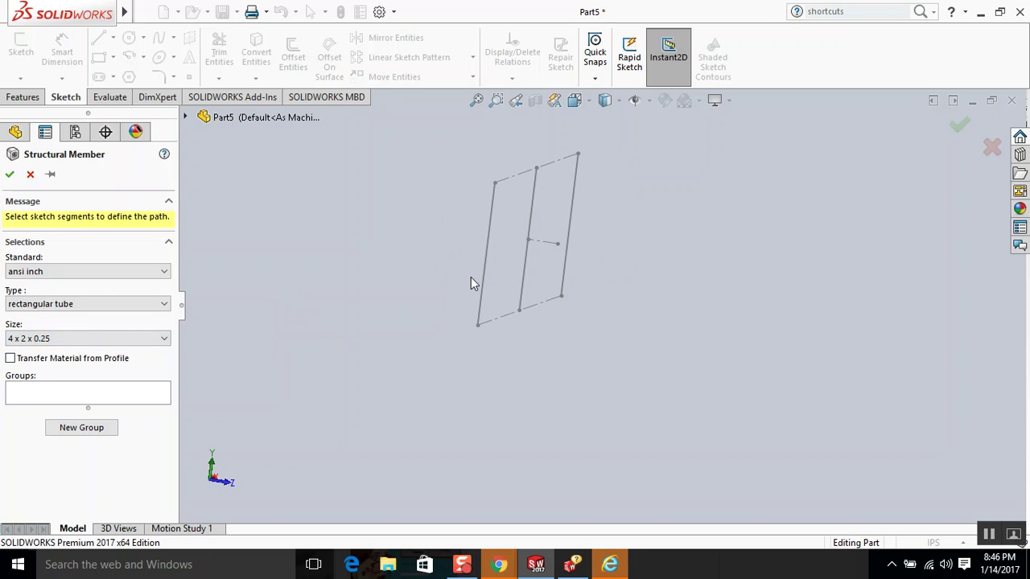
- Select all three vertical sketch lines as path segments of the structural member group
{"action": "left_click", "coordinate": [488, 264]}
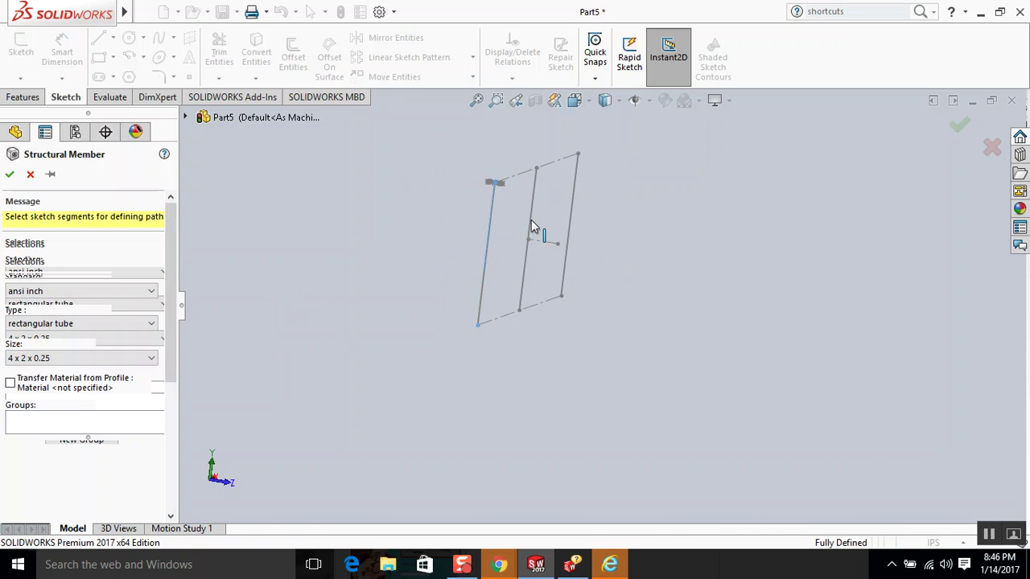
{"action": "left_click", "coordinate": [531, 222]}
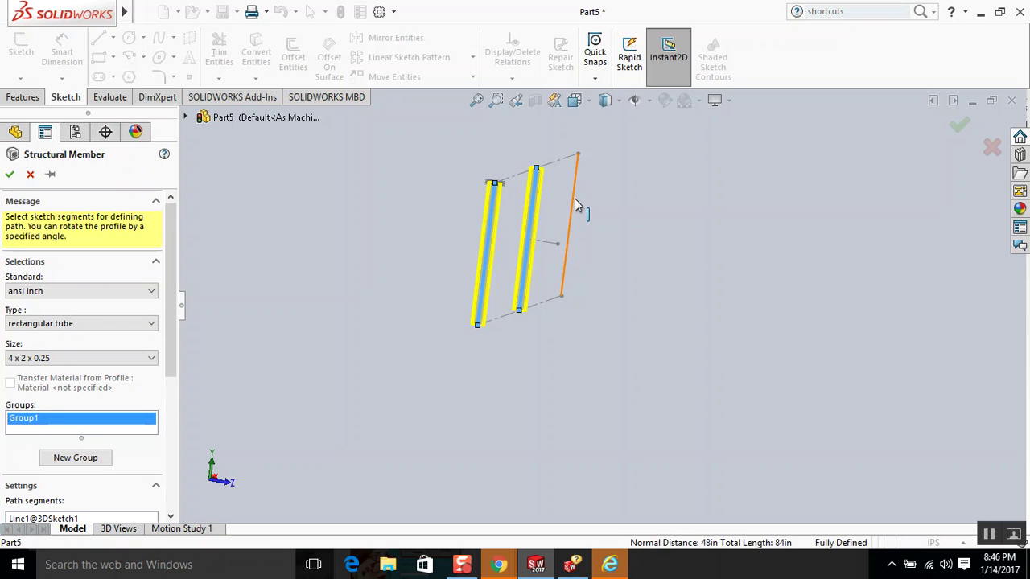
{"action": "left_click", "coordinate": [574, 204]}
{"action": "mouse_move", "coordinate": [559, 218]}
{"action": "middle_mouse_down"}
{"action": "mouse_move", "coordinate": [529, 260]}
{"action": "mouse_move", "coordinate": [443, 248]}
{"action": "mouse_move", "coordinate": [443, 238]}
{"action": "mouse_move", "coordinate": [475, 254]}
{"action": "mouse_move", "coordinate": [463, 270]}
{"action": "middle_mouse_up"}
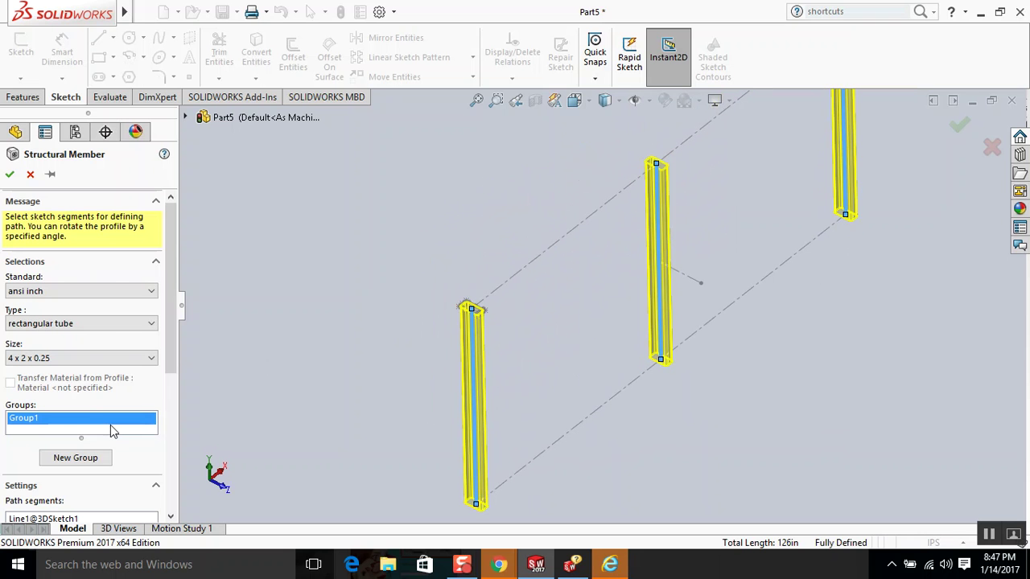
- Set the rotation angle of the structural member's profile to 90 degrees
{"action": "scroll", "coordinate": [157, 402], "scroll_direction": "down", "scroll_amount": 2}
{"action": "scroll", "coordinate": [157, 397], "scroll_direction": "down", "scroll_amount": 4}
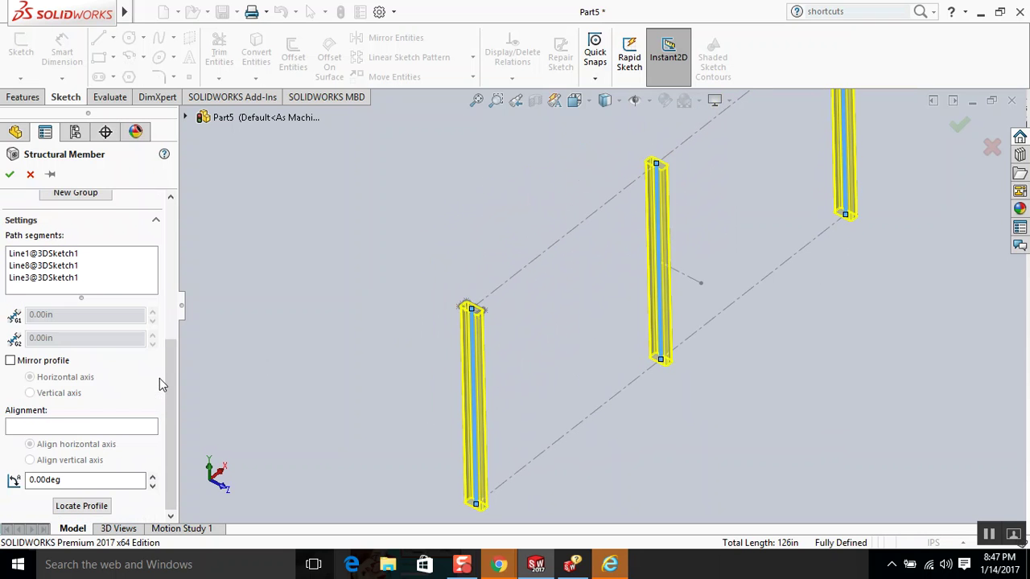
{"action": "left_click", "coordinate": [89, 480]}
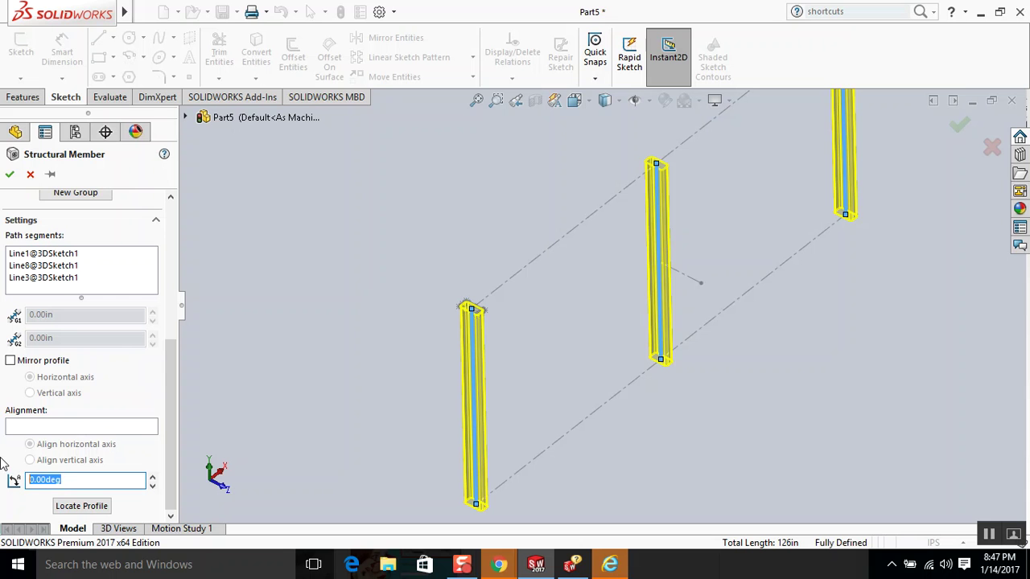
{"action": "type", "text": "90"}
{"action": "key", "text": "Return"}
- Examine the rotated tubes from above and use Locate Profile to inspect the profile's position relative to its path line
{"action": "middle_click_drag", "start_coordinate": [543, 297], "coordinate": [561, 314]}
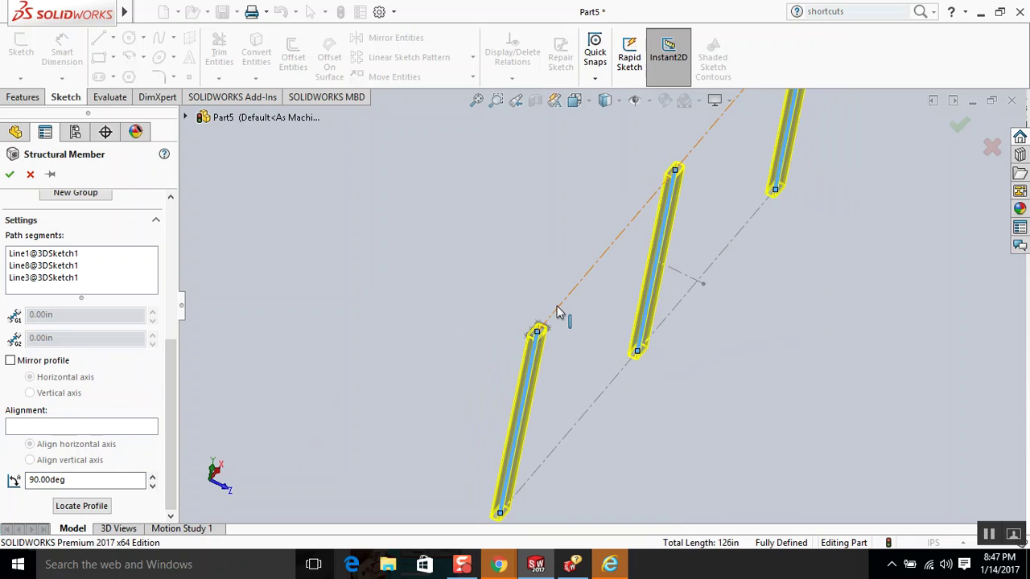
{"action": "key", "text": "ctrl+5"}
{"action": "scroll", "coordinate": [601, 291], "scroll_direction": "up", "scroll_amount": 1}
{"action": "scroll", "coordinate": [603, 302], "scroll_direction": "down", "scroll_amount": 3}
{"action": "scroll", "coordinate": [608, 309], "scroll_direction": "down", "scroll_amount": 3}
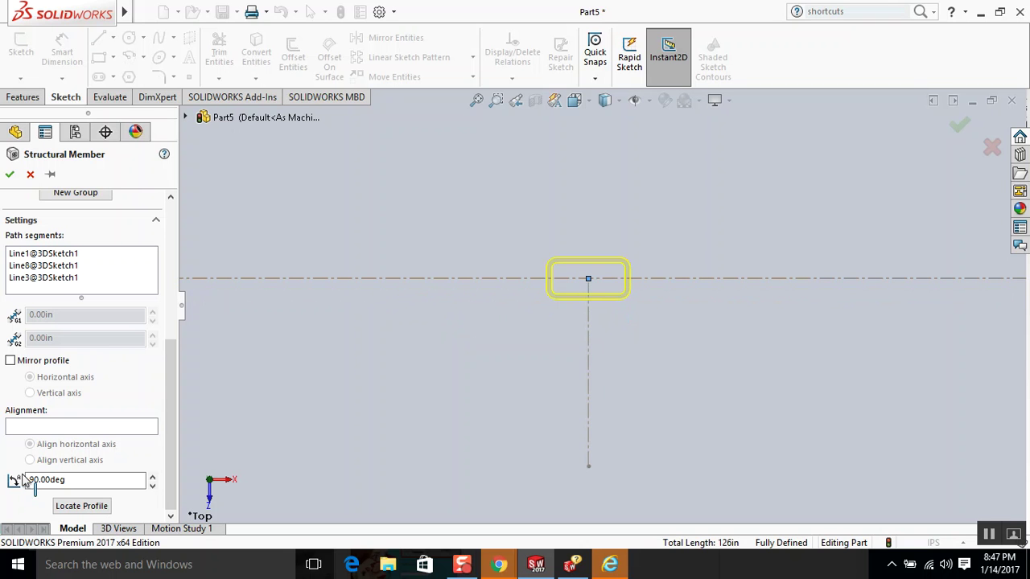
{"action": "left_click", "coordinate": [105, 505]}
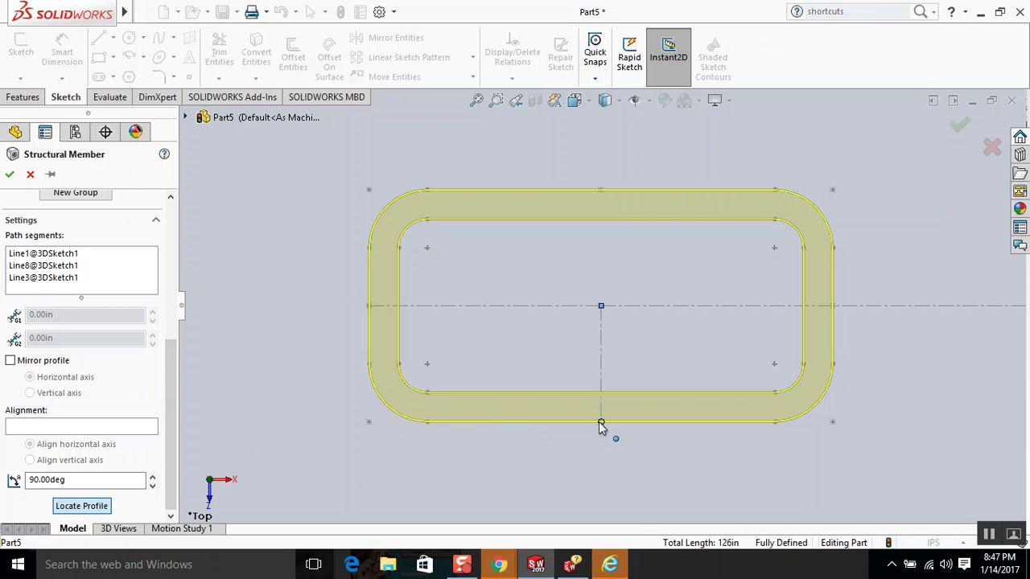
{"action": "scroll", "coordinate": [564, 377], "scroll_direction": "up", "scroll_amount": 4}
{"action": "scroll", "coordinate": [540, 368], "scroll_direction": "up", "scroll_amount": 3}
{"action": "middle_click_drag", "start_coordinate": [814, 391], "coordinate": [956, 160]}
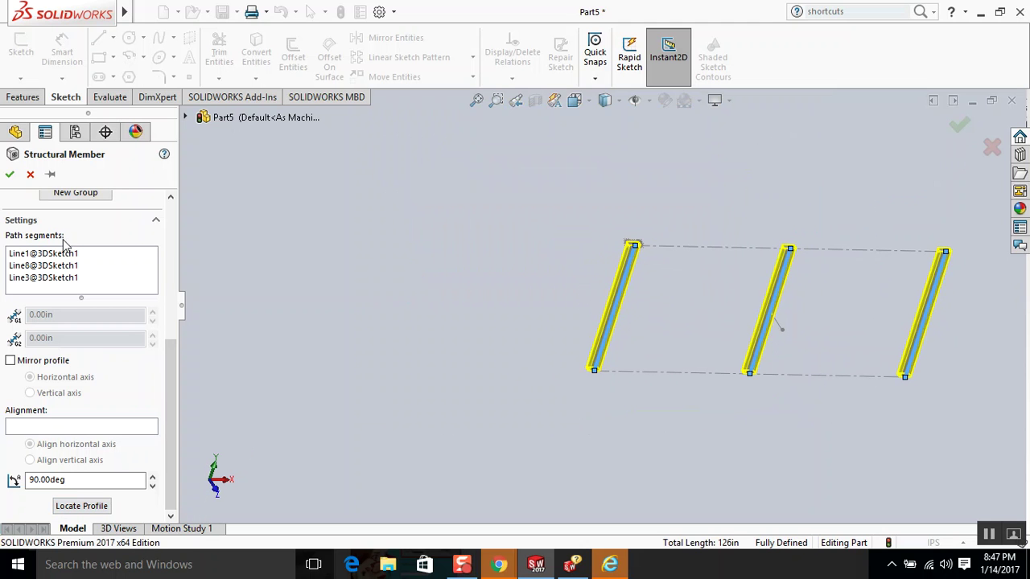
- Accept the structural member and assign Plain Carbon Steel as the part's material
{"action": "left_click", "coordinate": [10, 174]}
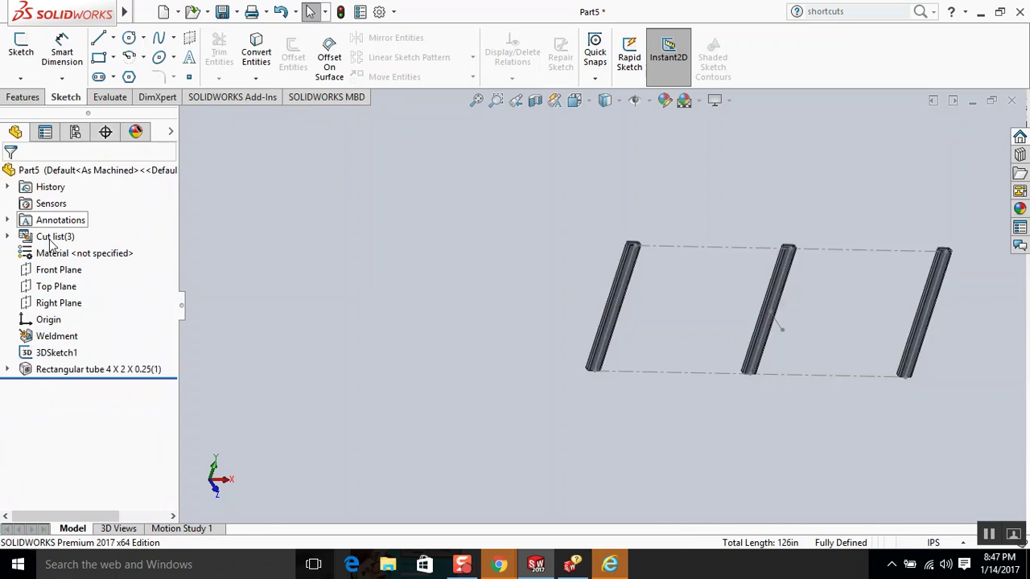
{"action": "right_click", "coordinate": [75, 256]}
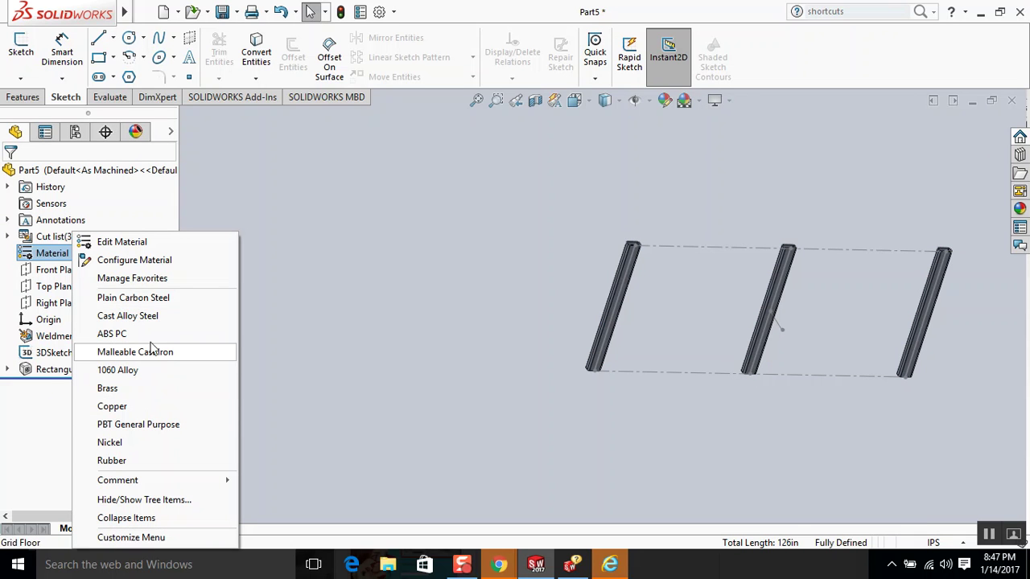
{"action": "left_click", "coordinate": [157, 299]}
{"action": "middle_click_drag", "start_coordinate": [442, 321], "coordinate": [468, 284]}
{"action": "mouse_move", "coordinate": [129, 13]}
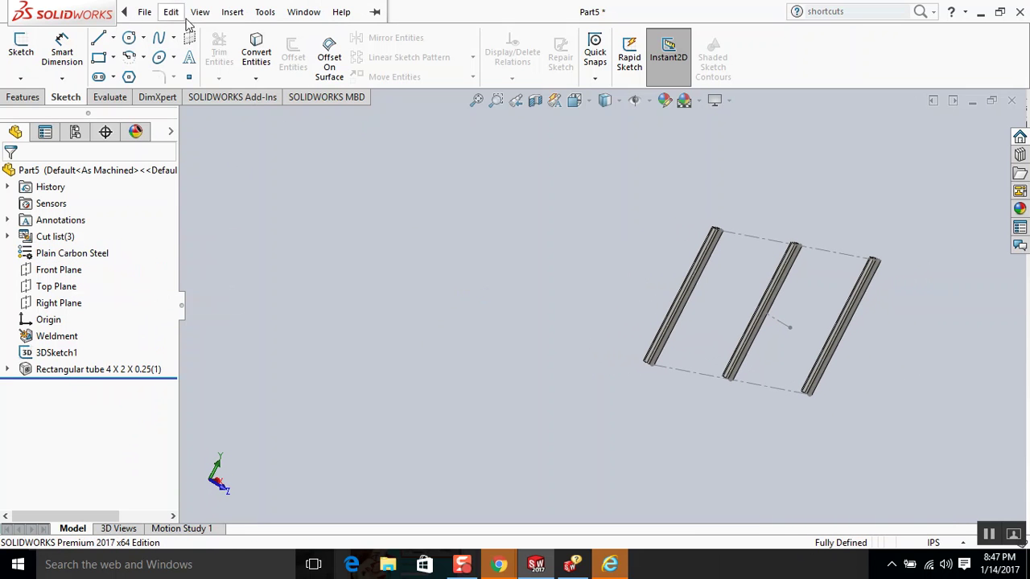
{"action": "left_click", "coordinate": [200, 13]}
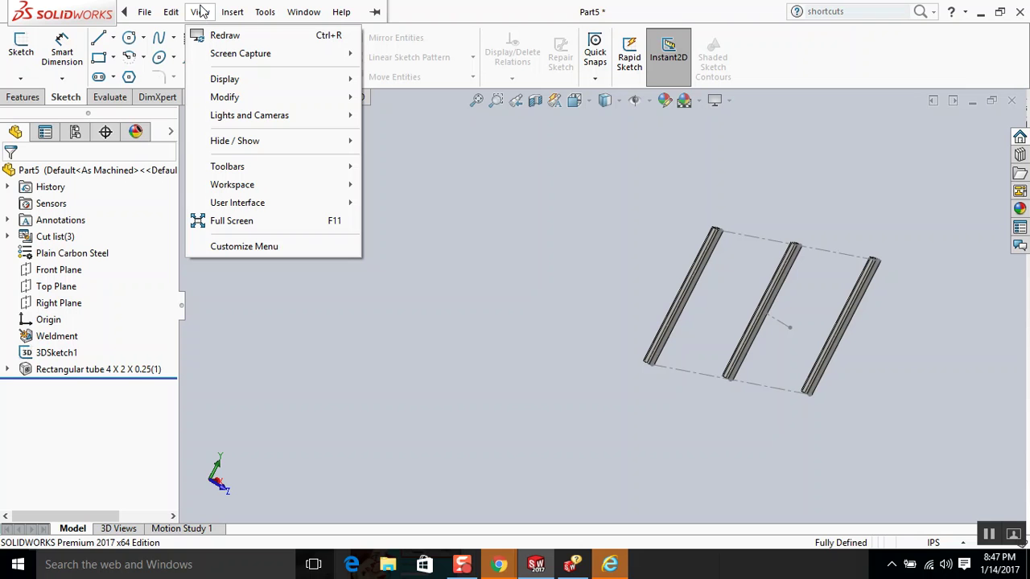
{"action": "left_click", "coordinate": [511, 349]}
- Start a weldment End Cap and select the lower end face of the far outer post
{"action": "mouse_move", "coordinate": [510, 349]}
{"action": "middle_mouse_down"}
{"action": "mouse_move", "coordinate": [547, 357]}
{"action": "mouse_move", "coordinate": [562, 385]}
{"action": "mouse_move", "coordinate": [545, 395]}
{"action": "mouse_move", "coordinate": [554, 398]}
{"action": "mouse_move", "coordinate": [497, 362]}
{"action": "middle_mouse_up"}
{"action": "middle_click_drag", "start_coordinate": [723, 452], "coordinate": [744, 249]}
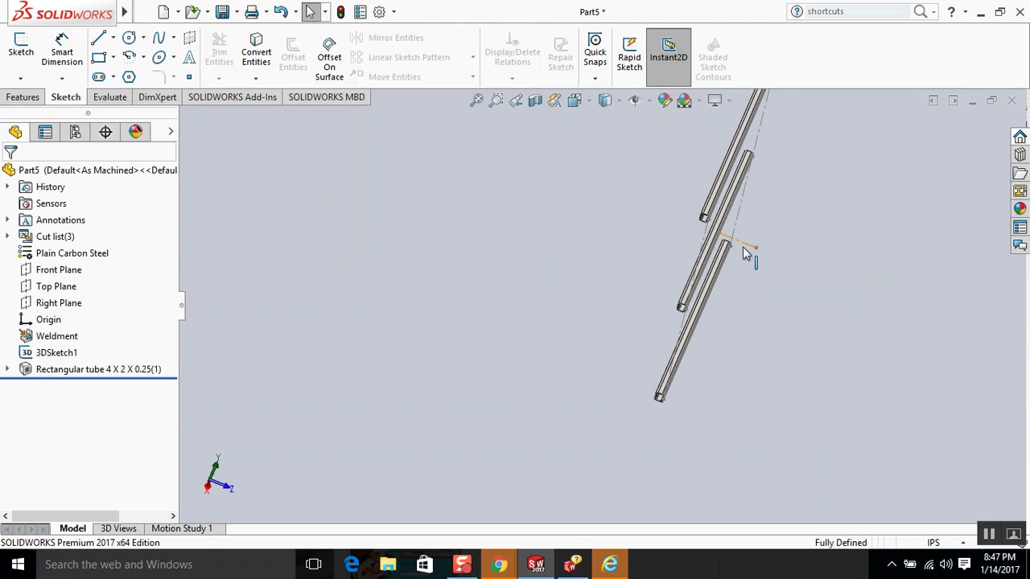
{"action": "left_click", "coordinate": [200, 11]}
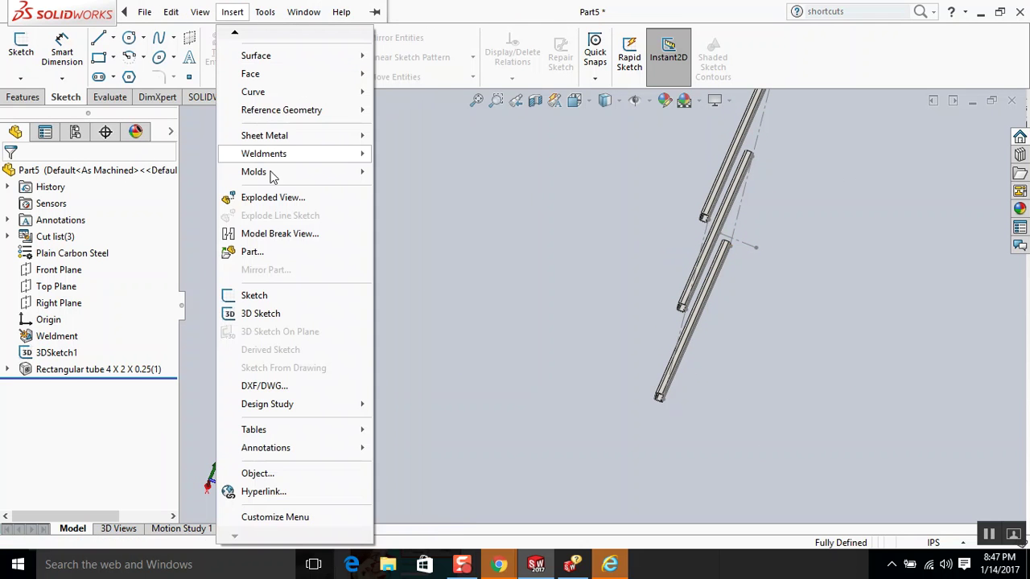
{"action": "mouse_move", "coordinate": [289, 161]}
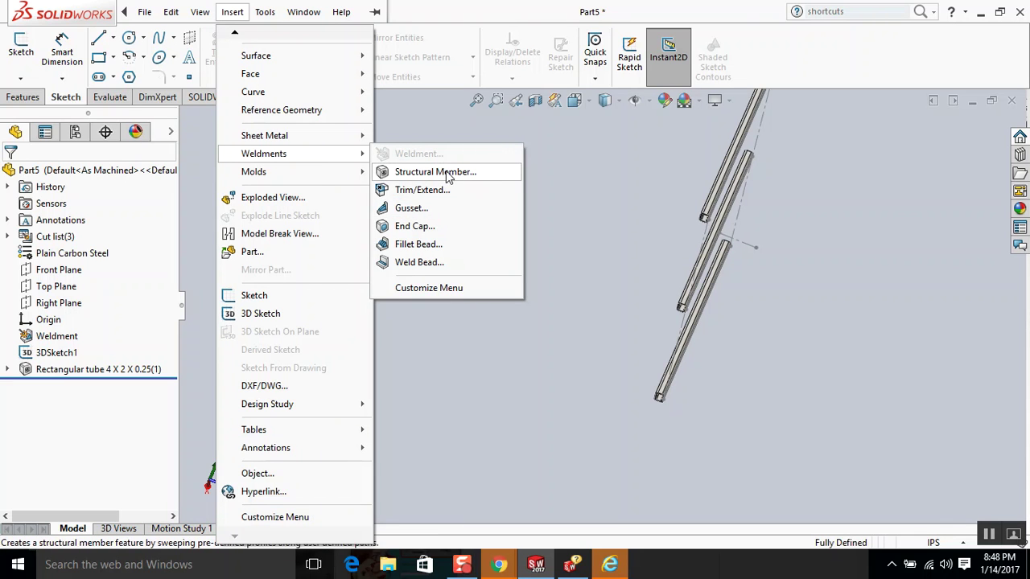
{"action": "left_click", "coordinate": [428, 226]}
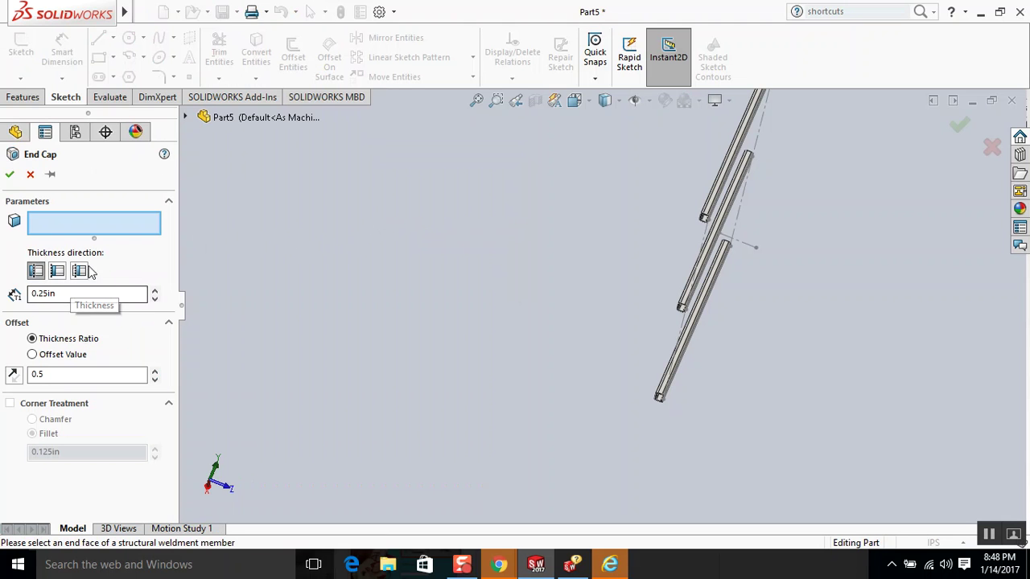
{"action": "scroll", "coordinate": [704, 238], "scroll_direction": "down", "scroll_amount": 2}
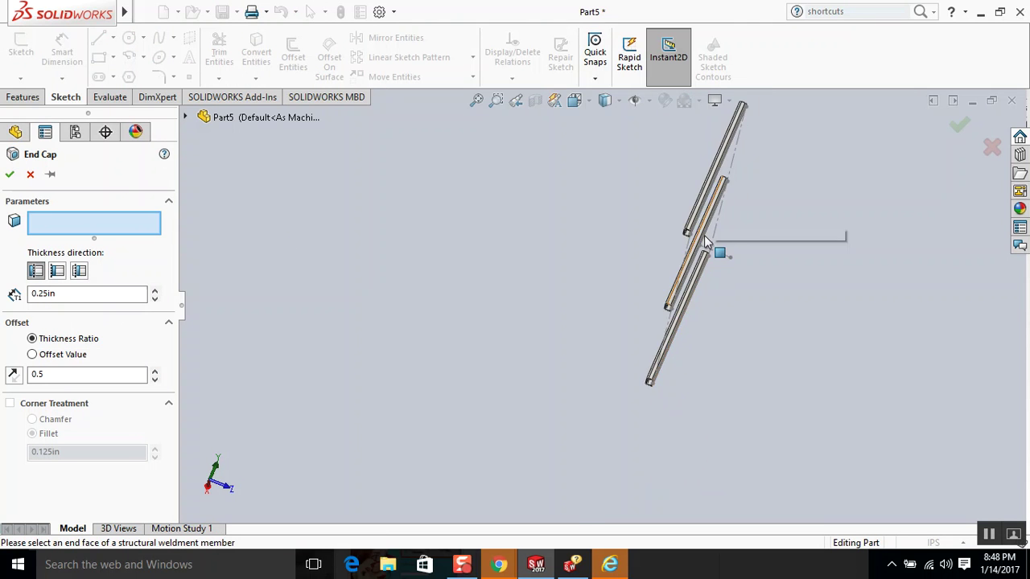
{"action": "scroll", "coordinate": [543, 325], "scroll_direction": "down", "scroll_amount": 2}
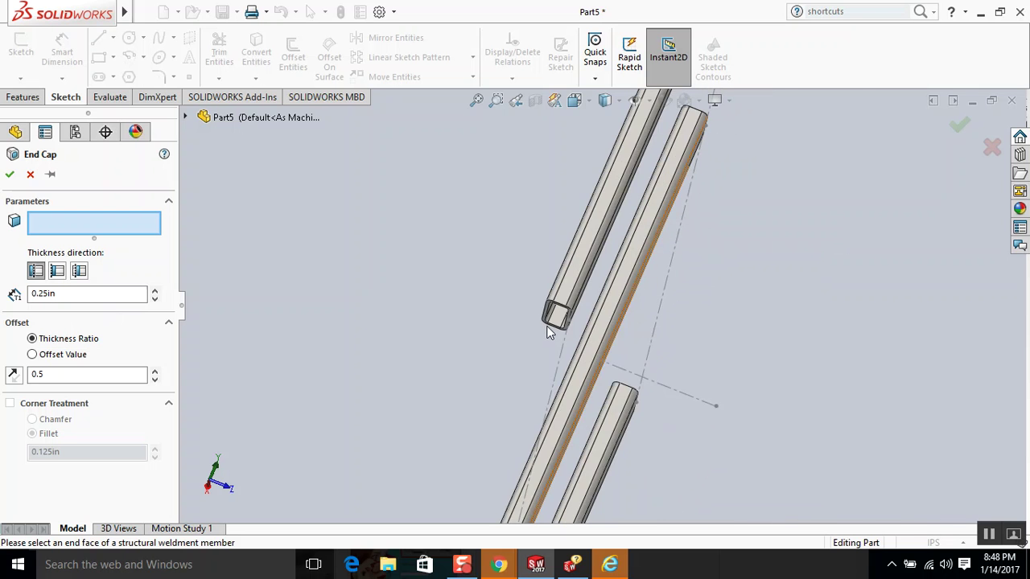
{"action": "scroll", "coordinate": [533, 316], "scroll_direction": "down", "scroll_amount": 2}
{"action": "scroll", "coordinate": [568, 322], "scroll_direction": "down", "scroll_amount": 2}
{"action": "scroll", "coordinate": [601, 321], "scroll_direction": "down", "scroll_amount": 2}
{"action": "left_click", "coordinate": [600, 315]}
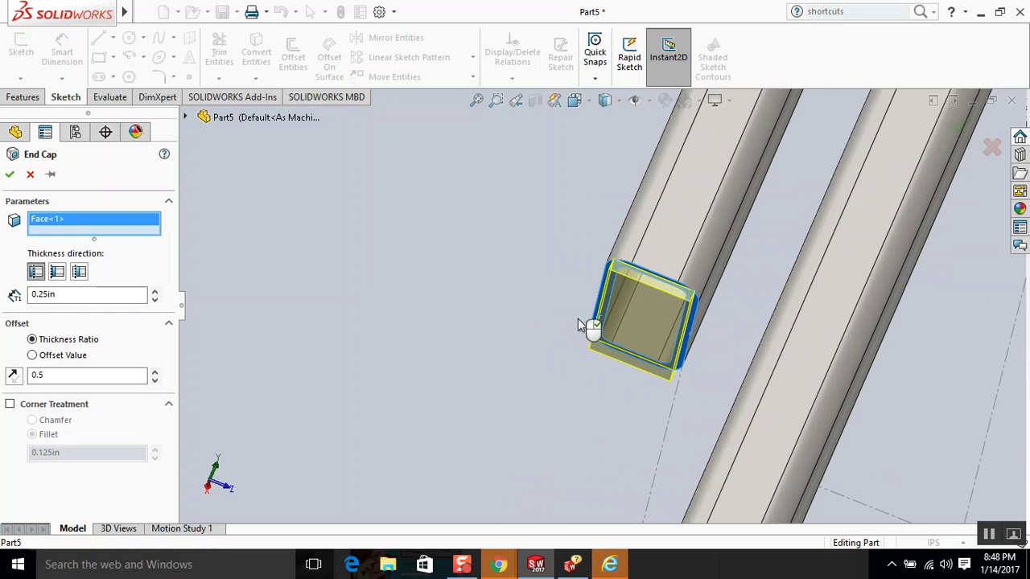
- Add the lower end faces of the middle post and the remaining outer post to the end cap selection
{"action": "scroll", "coordinate": [558, 320], "scroll_direction": "up", "scroll_amount": 5}
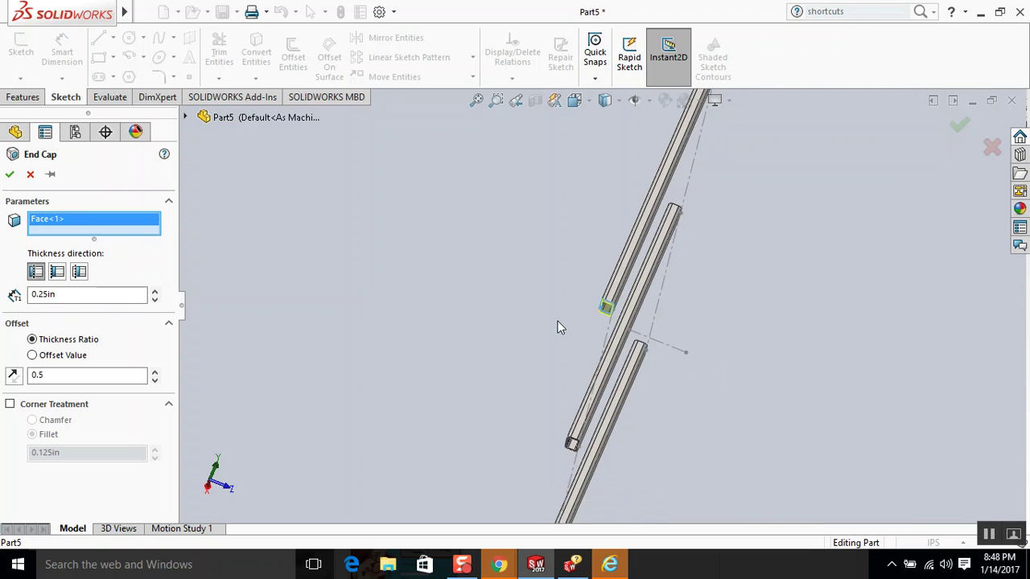
{"action": "scroll", "coordinate": [579, 383], "scroll_direction": "down", "scroll_amount": 5}
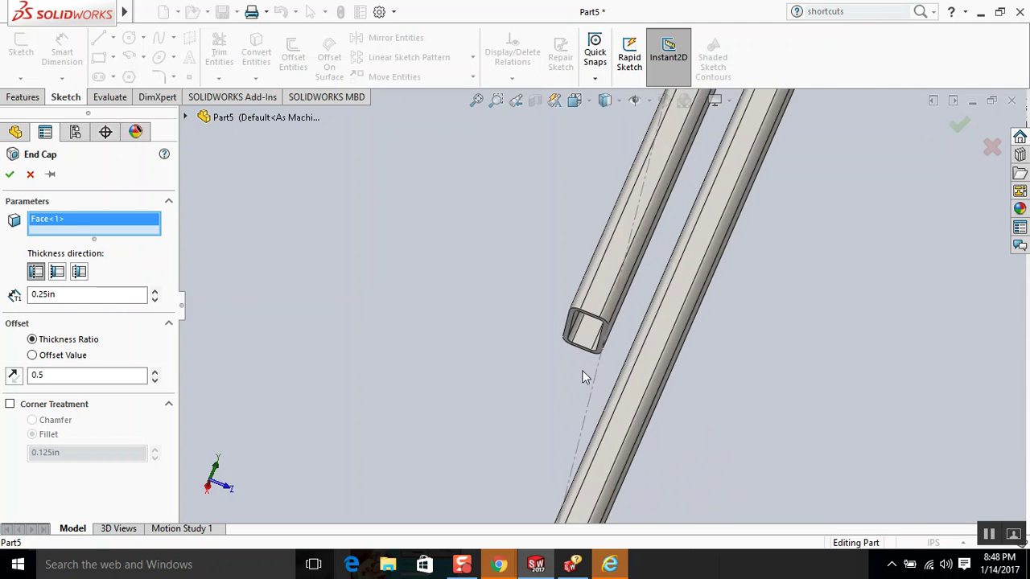
{"action": "scroll", "coordinate": [576, 336], "scroll_direction": "down", "scroll_amount": 2}
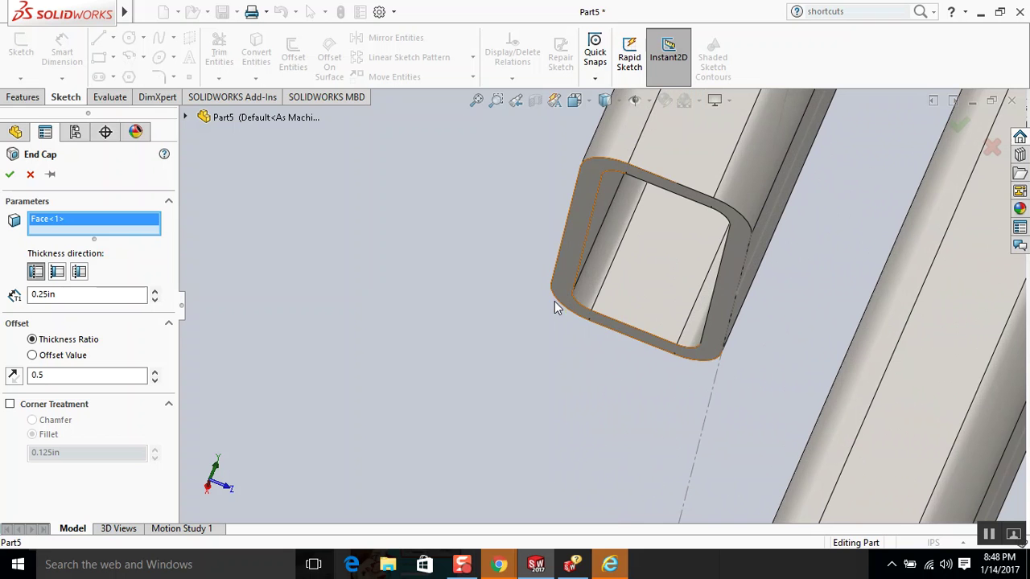
{"action": "left_click", "coordinate": [556, 262]}
{"action": "scroll", "coordinate": [558, 269], "scroll_direction": "up", "scroll_amount": 5}
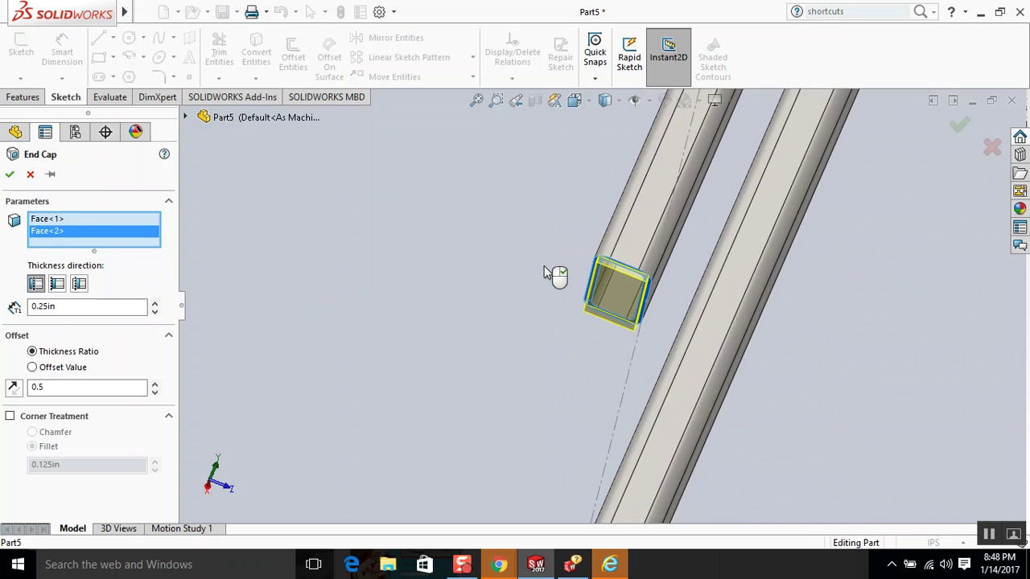
{"action": "scroll", "coordinate": [540, 322], "scroll_direction": "up", "scroll_amount": 2}
{"action": "scroll", "coordinate": [563, 414], "scroll_direction": "down", "scroll_amount": 4}
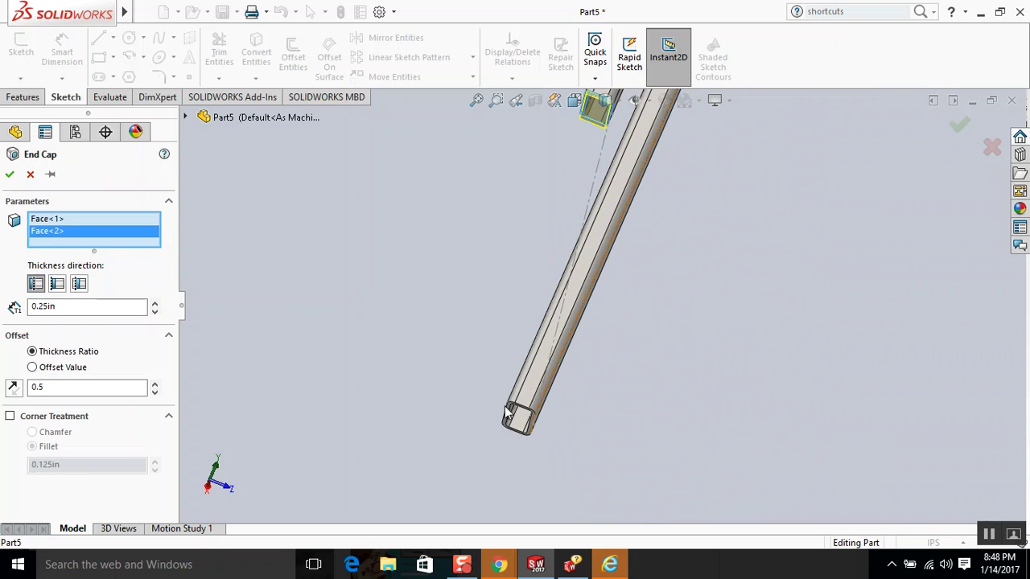
{"action": "scroll", "coordinate": [510, 411], "scroll_direction": "down", "scroll_amount": 3}
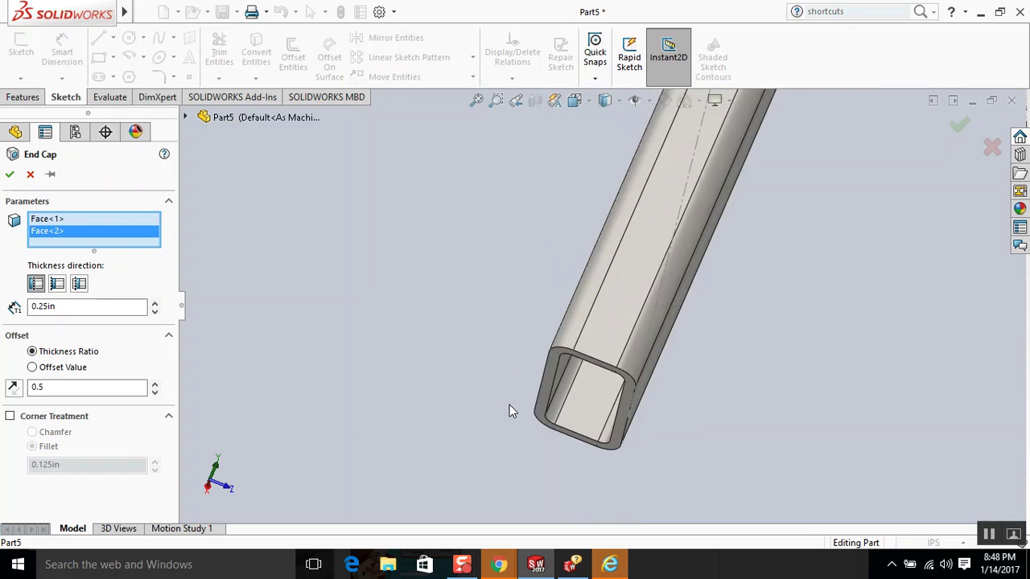
{"action": "scroll", "coordinate": [553, 353], "scroll_direction": "down", "scroll_amount": 1}
{"action": "left_click", "coordinate": [556, 351]}
{"action": "scroll", "coordinate": [450, 344], "scroll_direction": "up", "scroll_amount": 3}
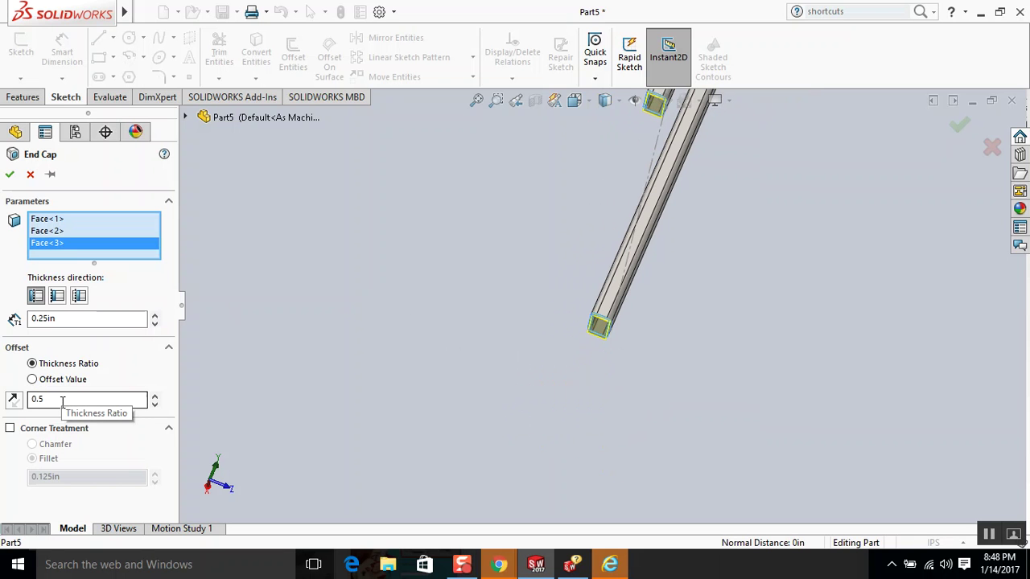
- Try the second thickness direction for the end caps and switch back to the first one
{"action": "middle_click_drag", "start_coordinate": [421, 230], "coordinate": [424, 269]}
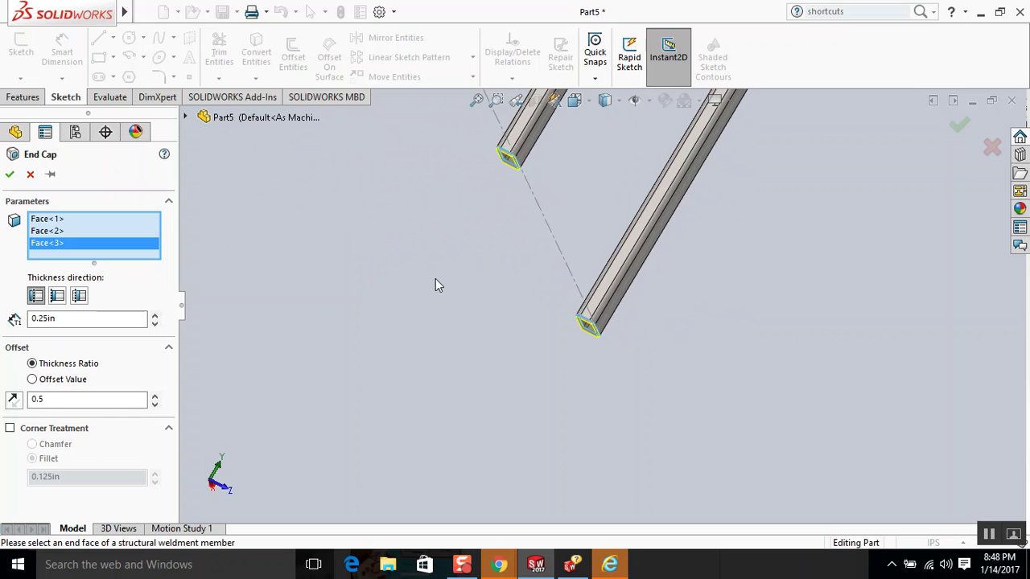
{"action": "scroll", "coordinate": [439, 271], "scroll_direction": "down", "scroll_amount": 2}
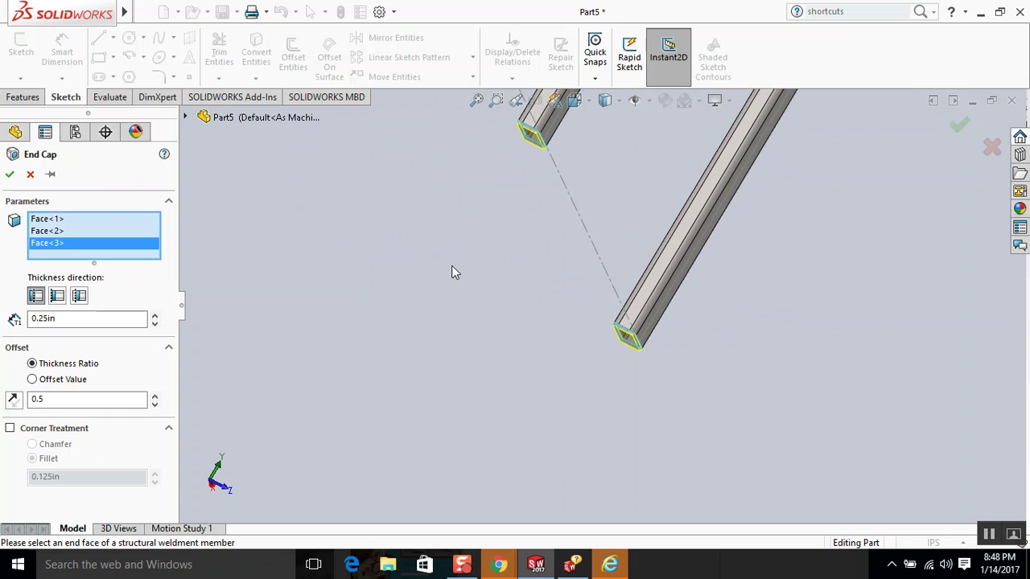
{"action": "left_click", "coordinate": [58, 296]}
{"action": "left_click", "coordinate": [39, 296]}
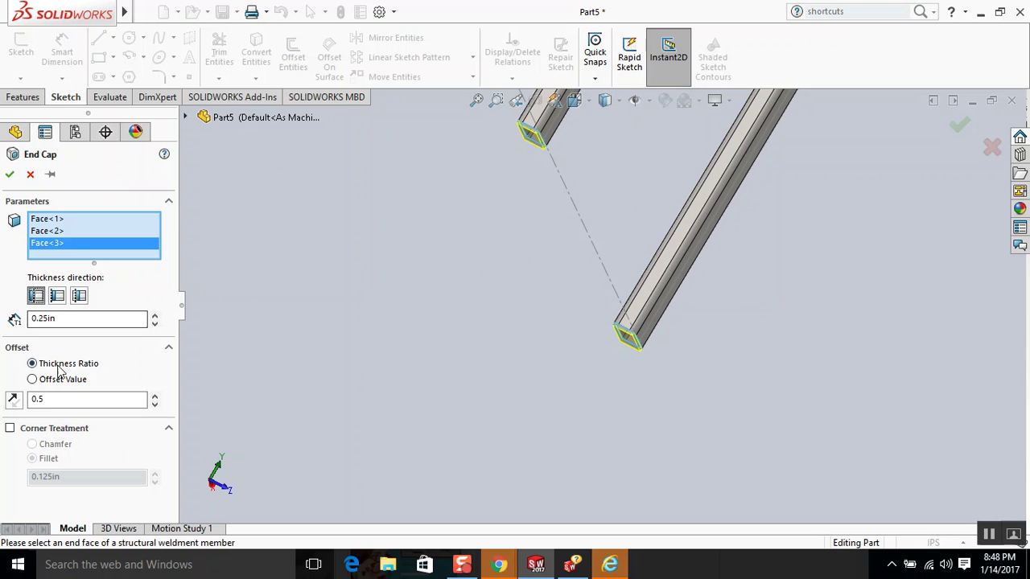
- Try a thickness ratio of 1 for the end cap offset and restore it to 0.5
{"action": "left_click_drag", "start_coordinate": [47, 397], "coordinate": [2, 400]}
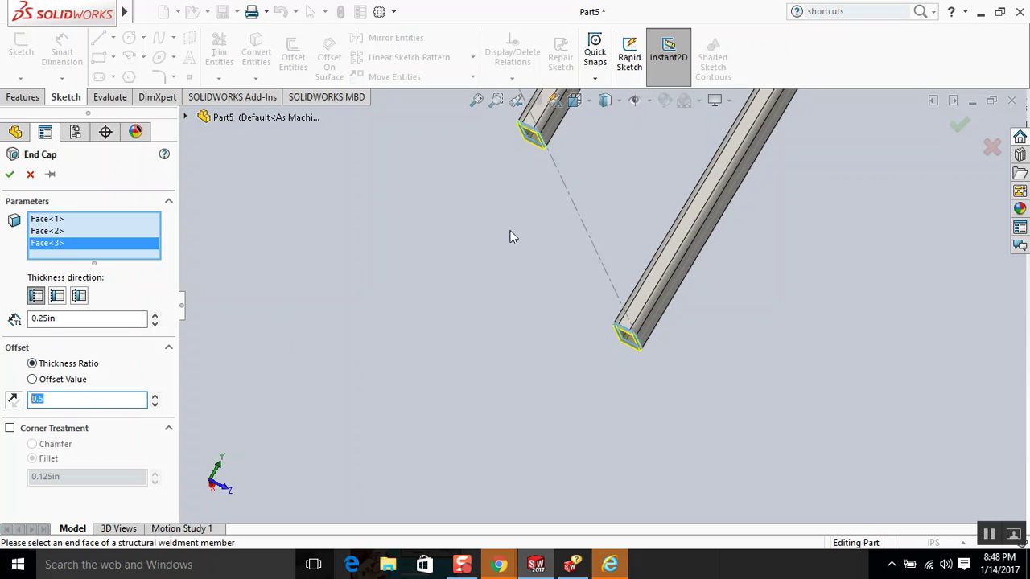
{"action": "scroll", "coordinate": [568, 228], "scroll_direction": "down", "scroll_amount": 4}
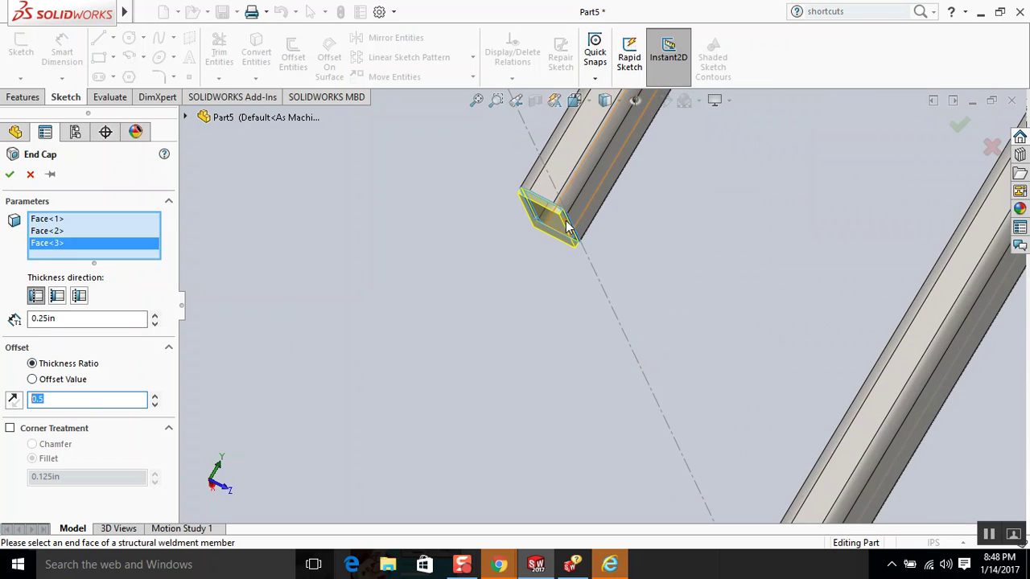
{"action": "type", "text": "1"}
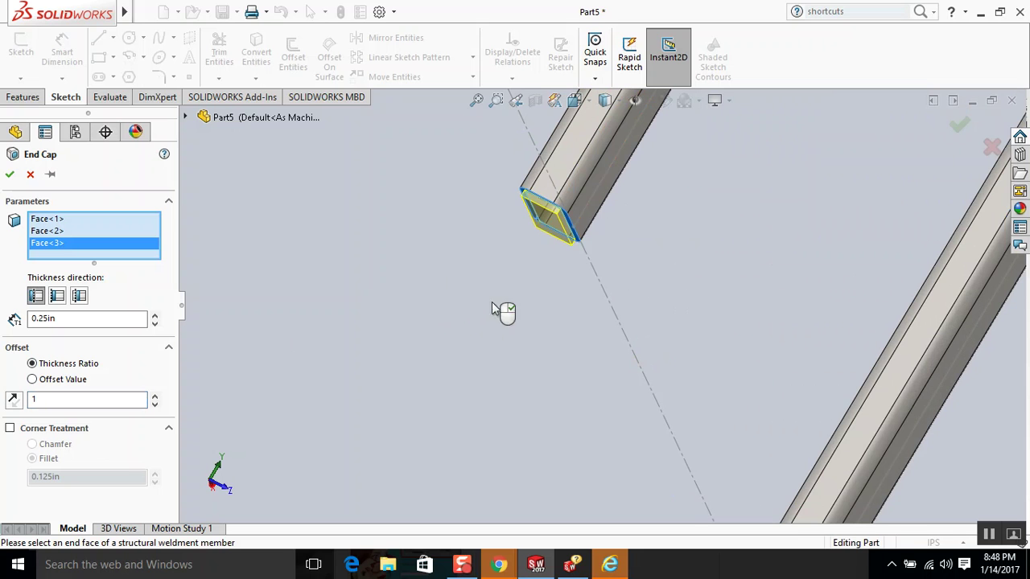
{"action": "left_click", "coordinate": [126, 401]}
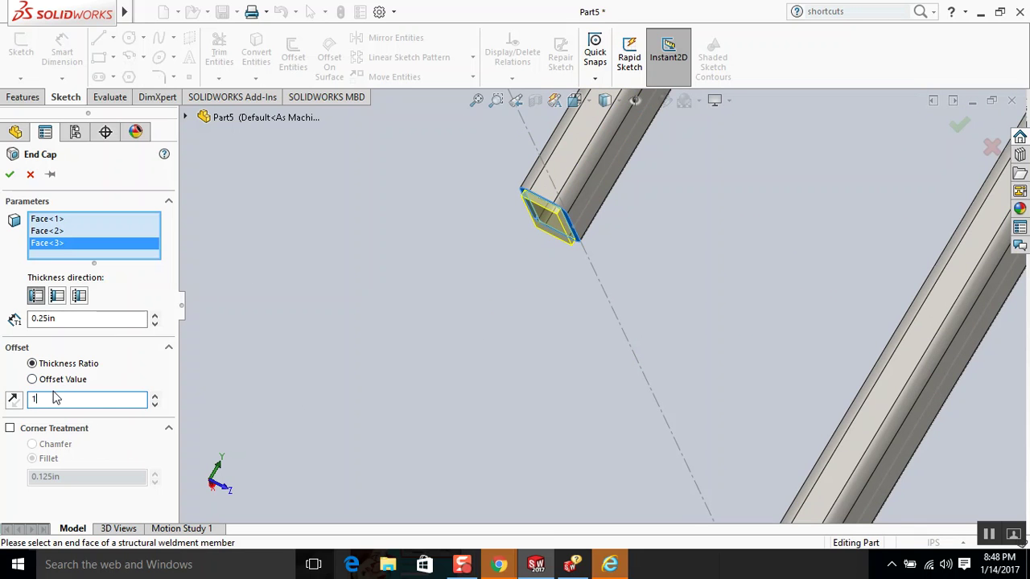
{"action": "double_click", "coordinate": [64, 401]}
{"action": "key", "text": "Return"}
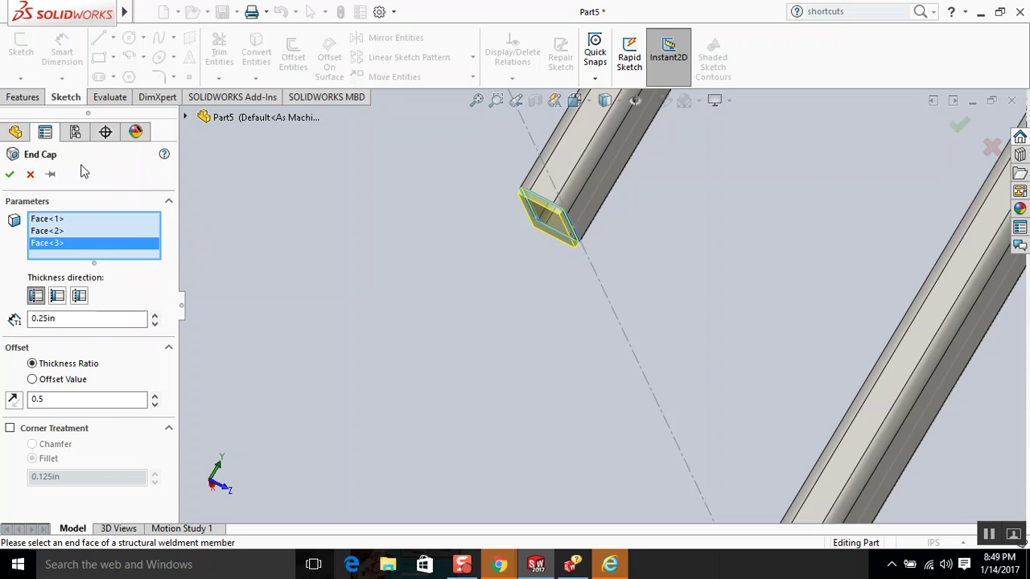
- Create the 0.25 in thick end caps on the lower ends of all three posts
{"action": "left_click", "coordinate": [46, 132]}
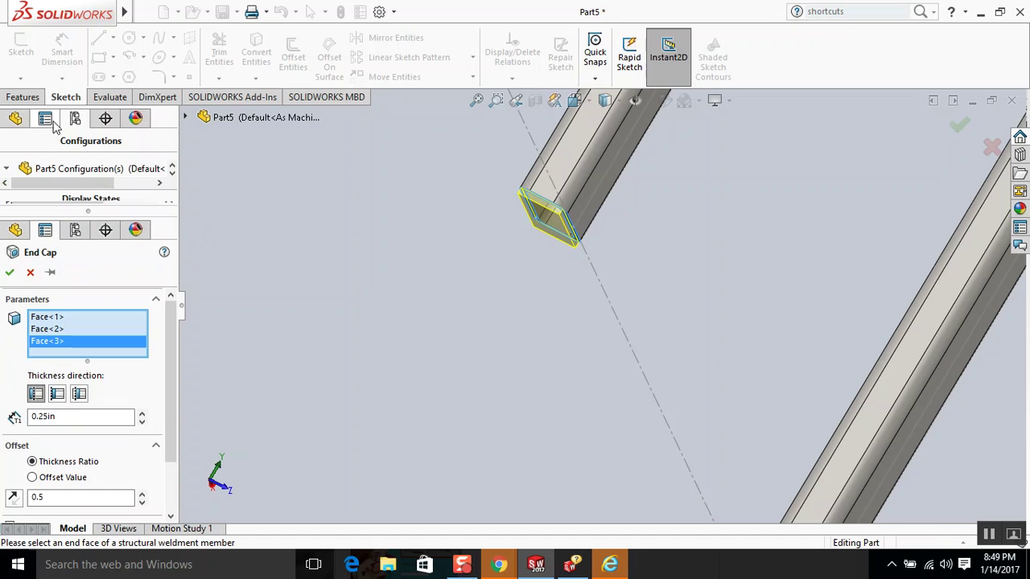
{"action": "left_click", "coordinate": [48, 122]}
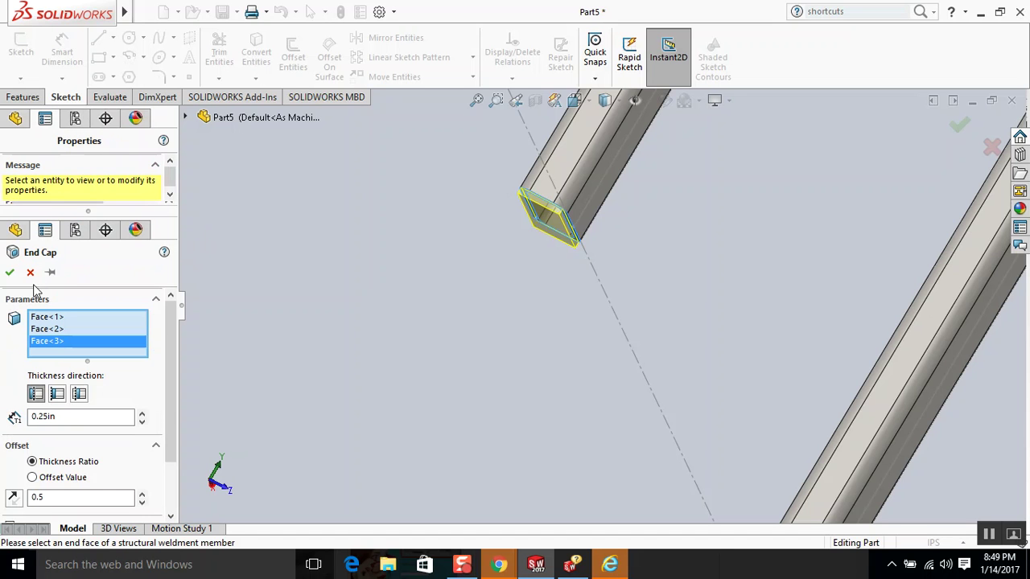
{"action": "left_click", "coordinate": [10, 272]}
{"action": "middle_click_drag", "start_coordinate": [384, 297], "coordinate": [509, 367]}
{"action": "scroll", "coordinate": [599, 152], "scroll_direction": "down", "scroll_amount": 2}
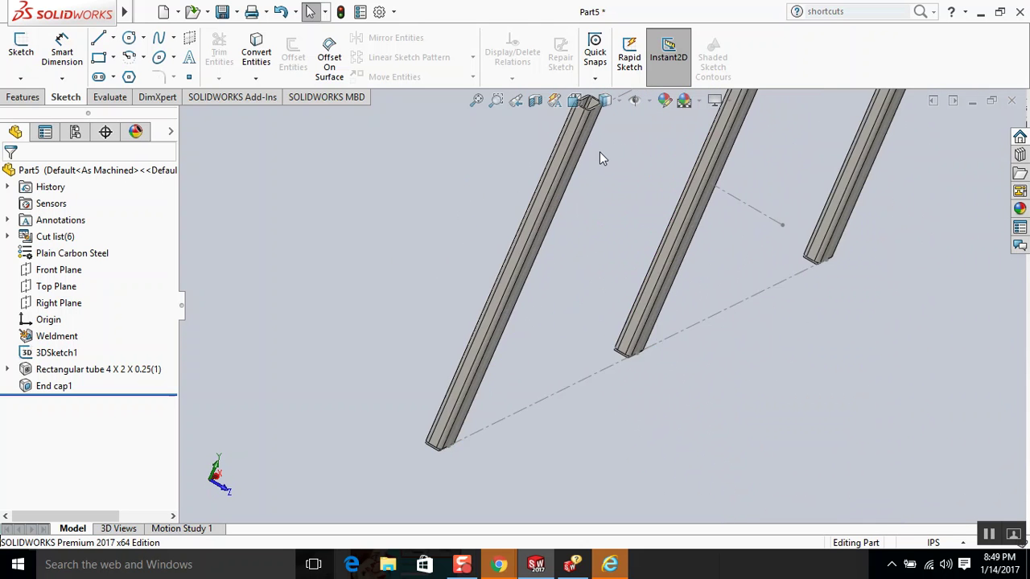
- Examine the open upper end of the outer post and the profile sketch behind the rectangular tube
{"action": "scroll", "coordinate": [599, 151], "scroll_direction": "up", "scroll_amount": 2}
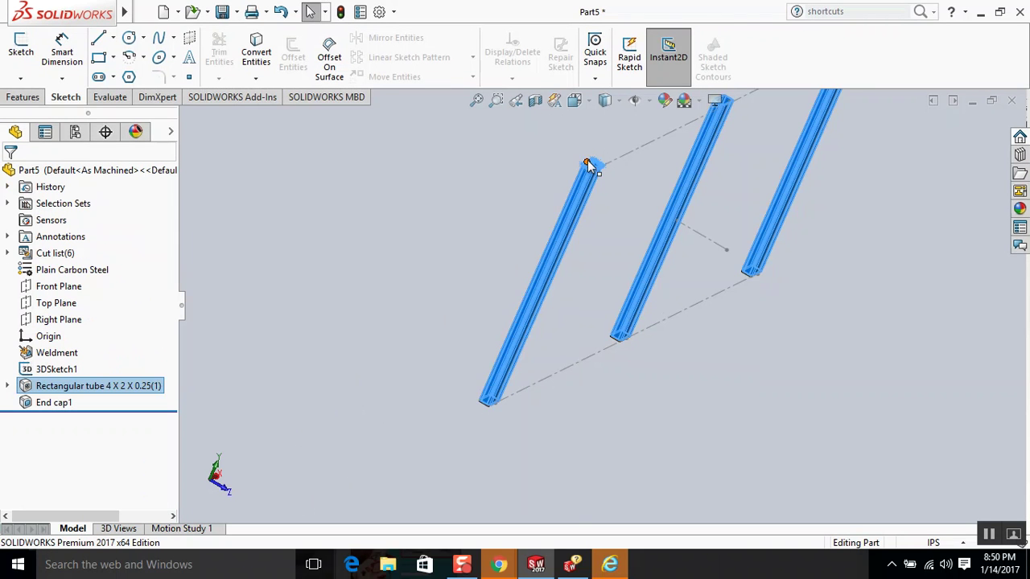
{"action": "scroll", "coordinate": [588, 163], "scroll_direction": "up", "scroll_amount": 3}
{"action": "scroll", "coordinate": [605, 241], "scroll_direction": "down", "scroll_amount": 3}
{"action": "mouse_move", "coordinate": [584, 245]}
{"action": "middle_mouse_down"}
{"action": "mouse_move", "coordinate": [585, 174]}
{"action": "mouse_move", "coordinate": [576, 228]}
{"action": "middle_mouse_up"}
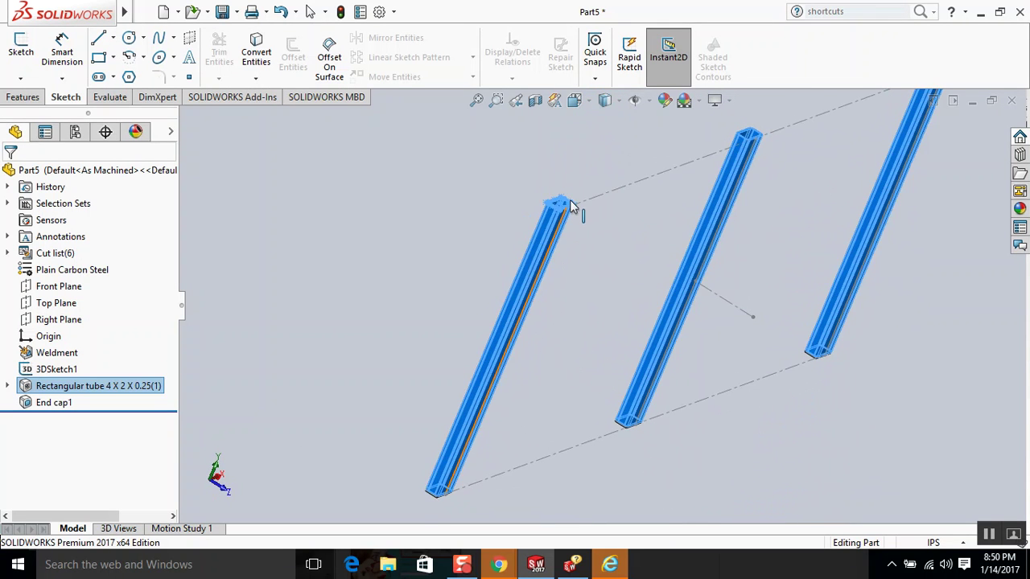
{"action": "scroll", "coordinate": [575, 218], "scroll_direction": "down", "scroll_amount": 8}
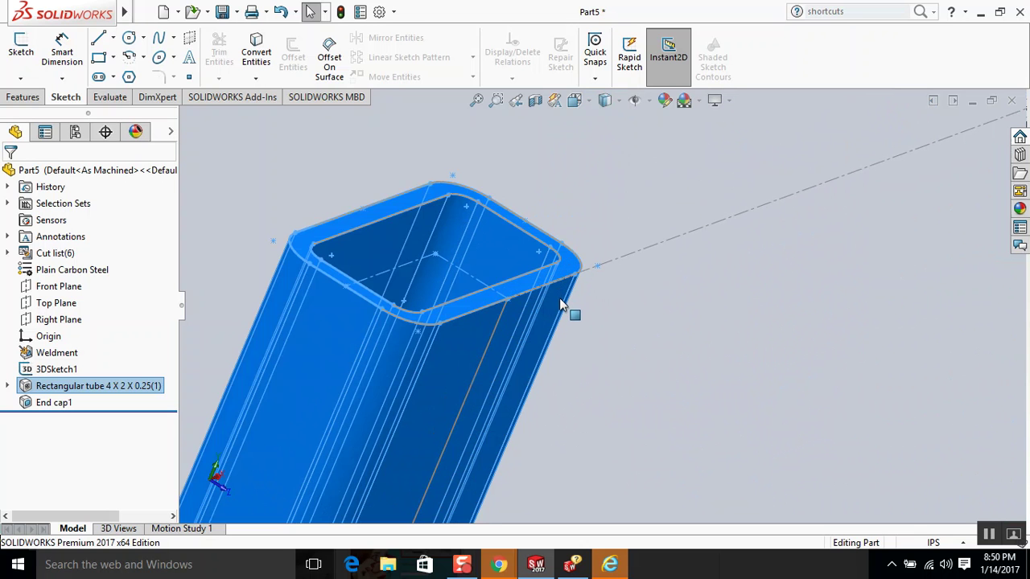
{"action": "double_click", "coordinate": [521, 308]}
{"action": "scroll", "coordinate": [523, 315], "scroll_direction": "up", "scroll_amount": 3}
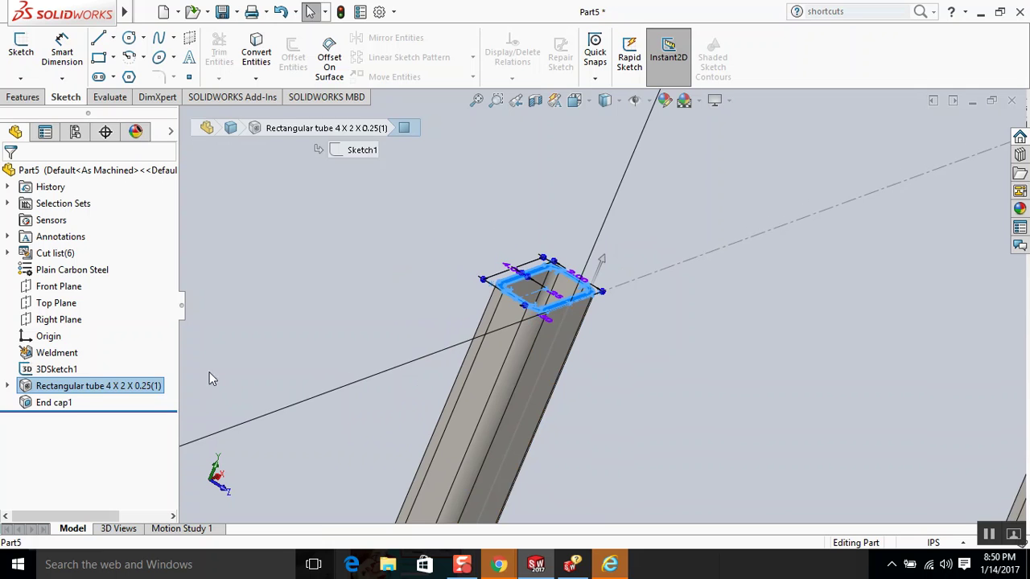
{"action": "left_click", "coordinate": [286, 315]}
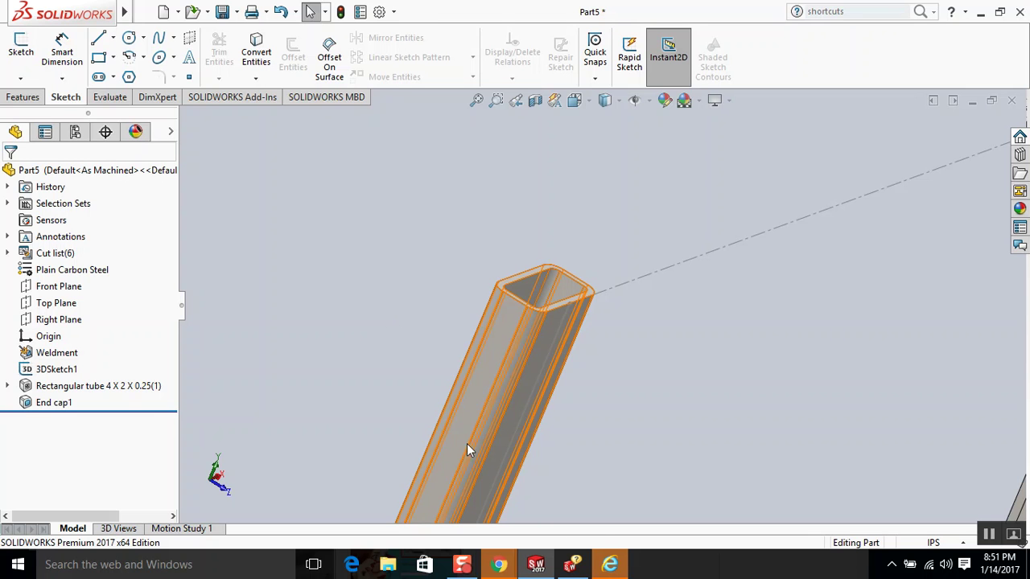
{"action": "right_click", "coordinate": [615, 557]}
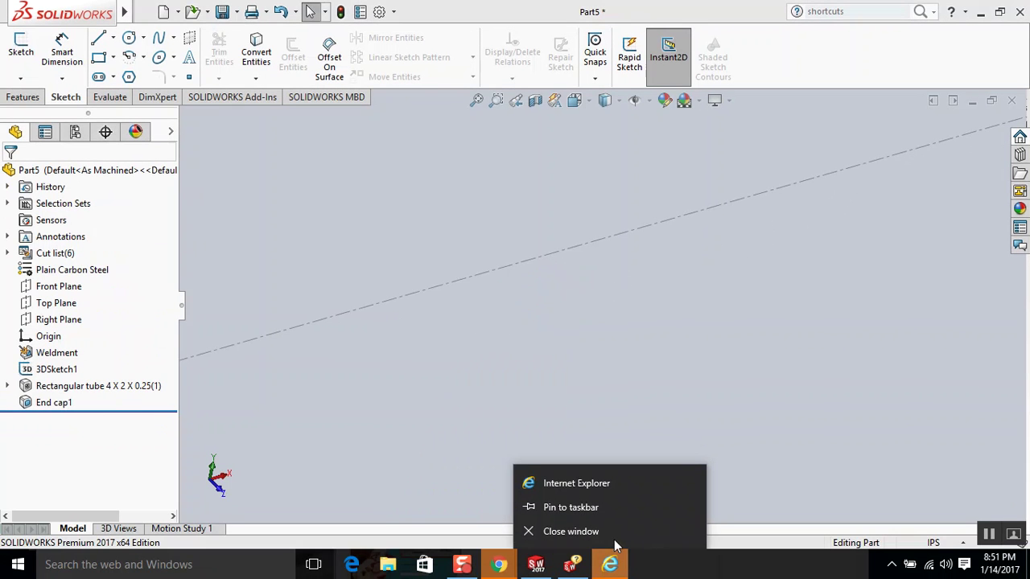
- Close the Internet Explorer and Chrome windows running in the background
{"action": "left_click", "coordinate": [613, 532]}
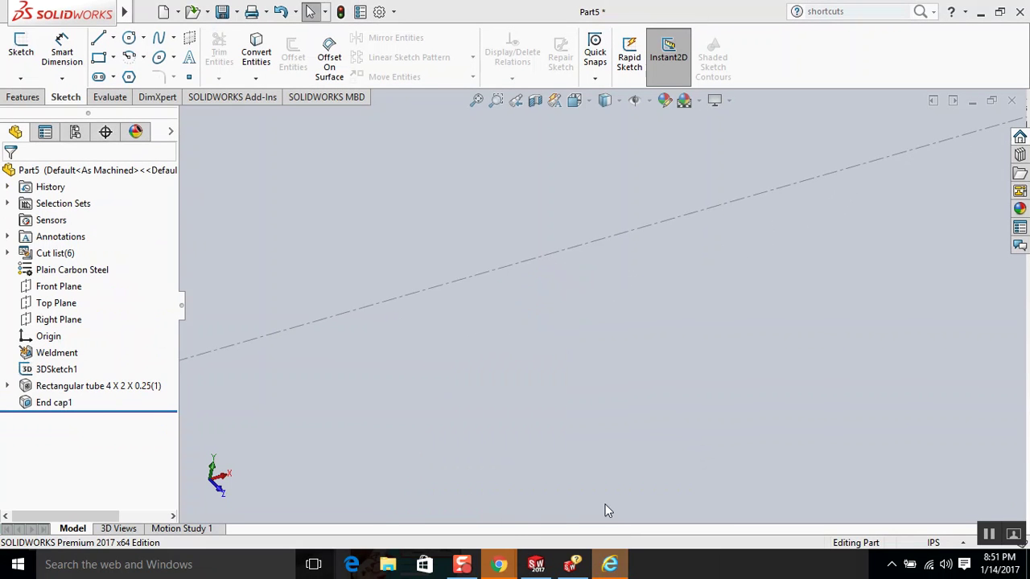
{"action": "right_click", "coordinate": [493, 566]}
{"action": "left_click", "coordinate": [508, 533]}
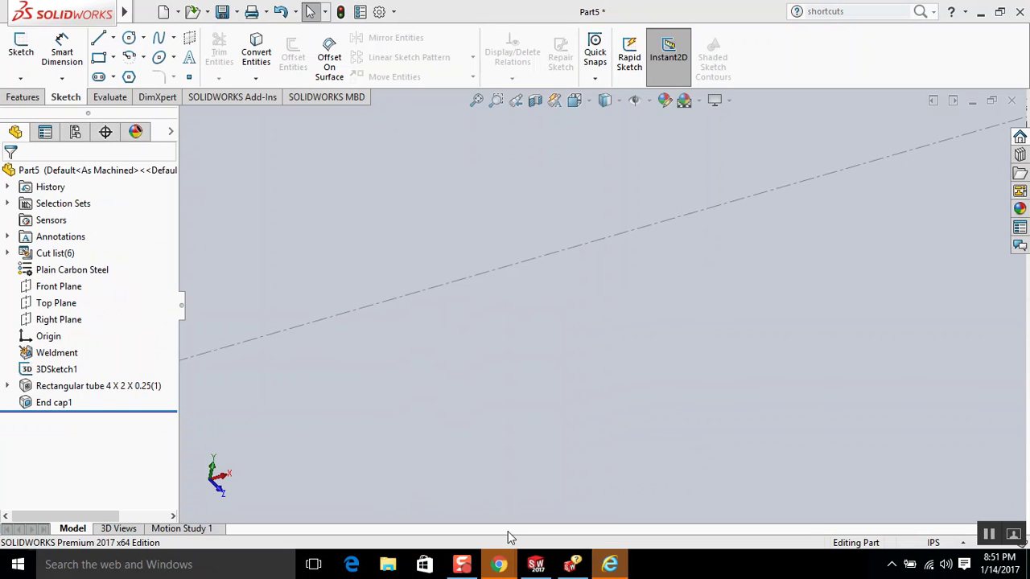
- Start a Mirror feature with the Right Plane as its mirror plane
{"action": "scroll", "coordinate": [545, 475], "scroll_direction": "down", "scroll_amount": 3}
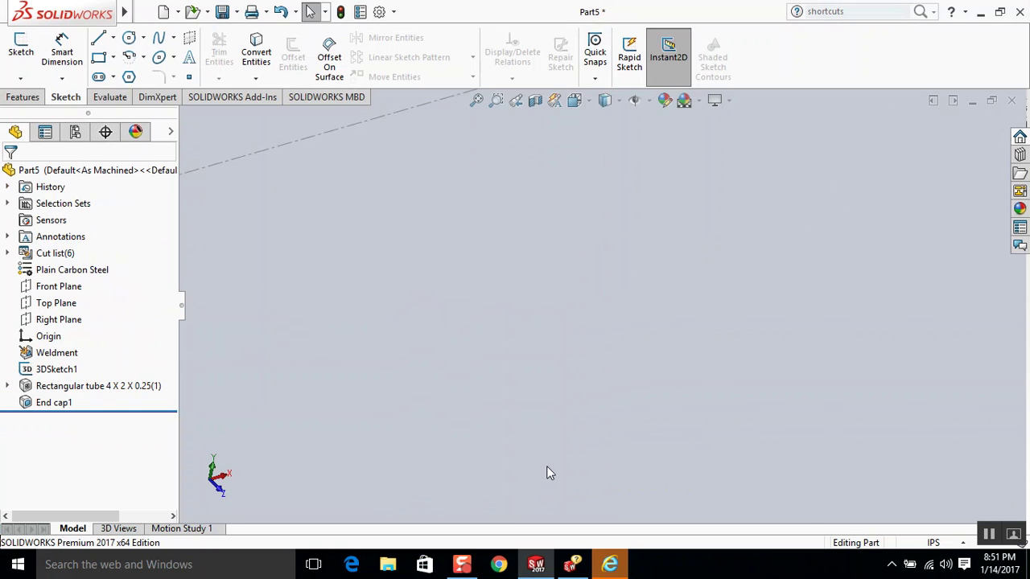
{"action": "scroll", "coordinate": [546, 467], "scroll_direction": "up", "scroll_amount": 5}
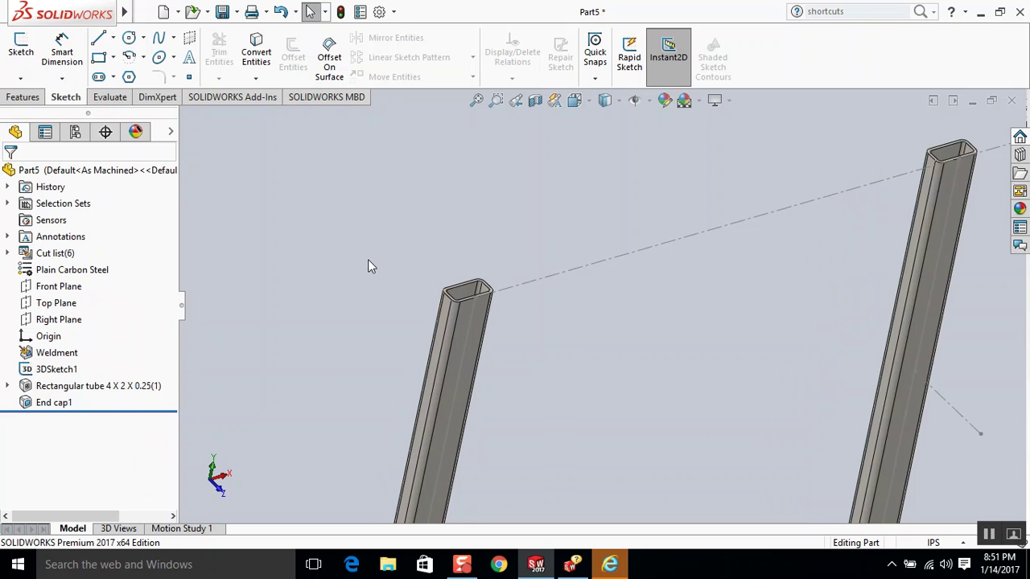
{"action": "middle_click_drag", "start_coordinate": [368, 266], "coordinate": [396, 295]}
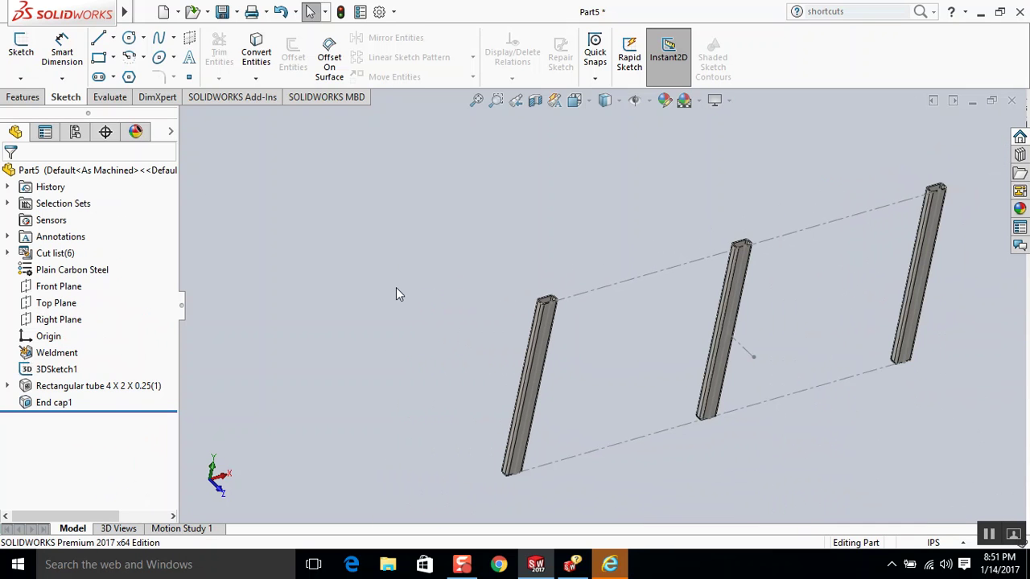
{"action": "left_click", "coordinate": [199, 11]}
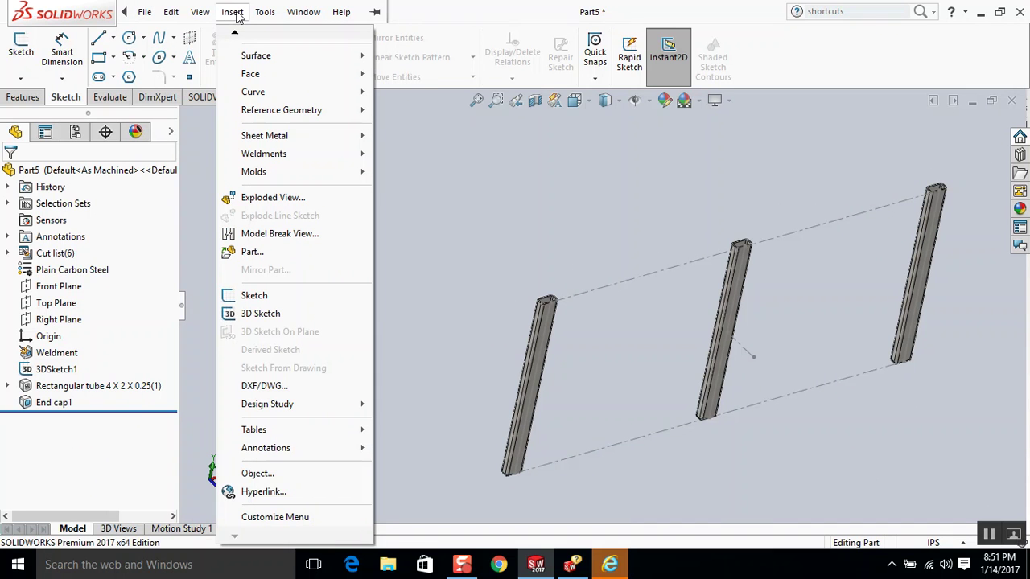
{"action": "mouse_move", "coordinate": [241, 32]}
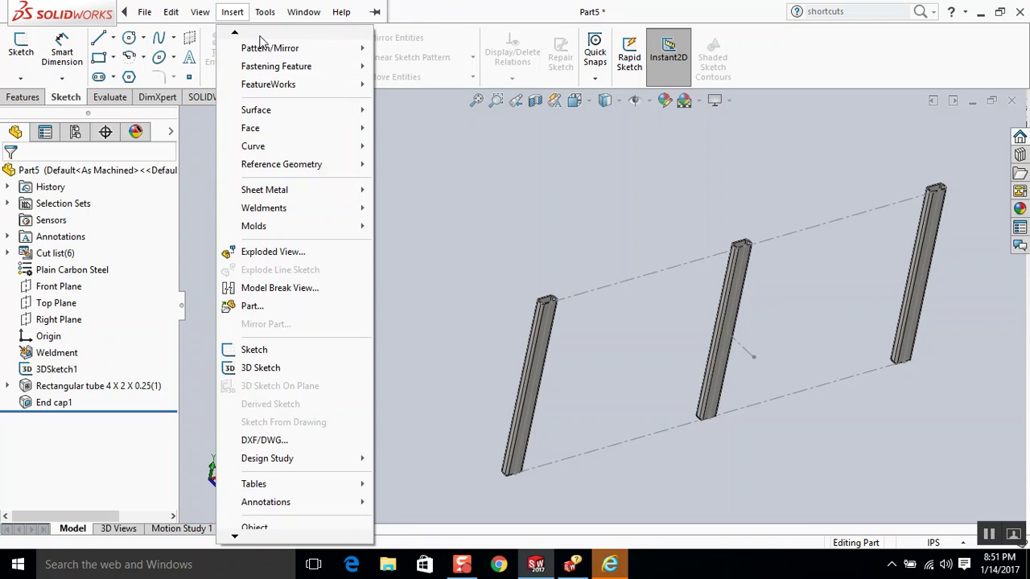
{"action": "mouse_move", "coordinate": [278, 102]}
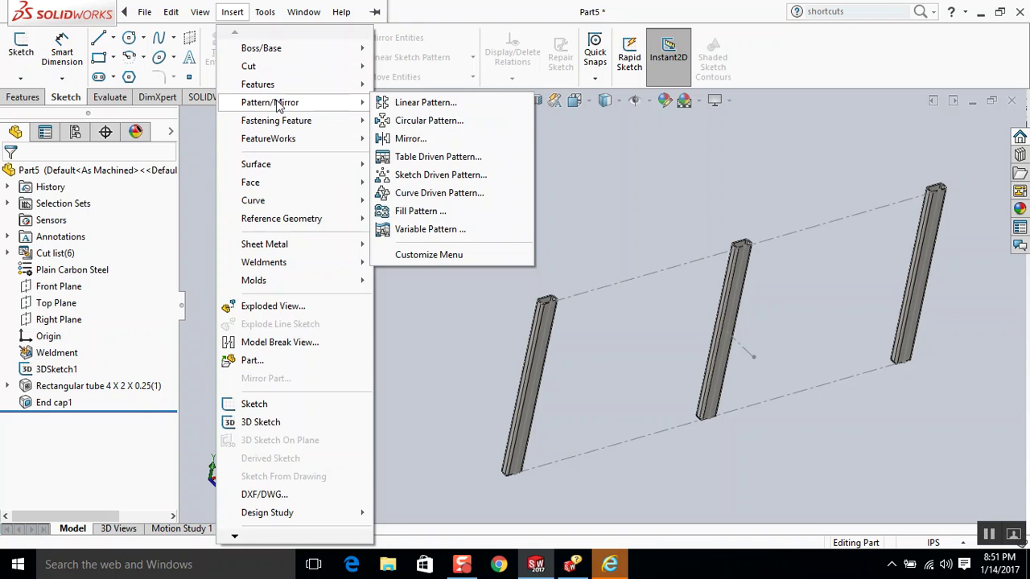
{"action": "left_click", "coordinate": [423, 138]}
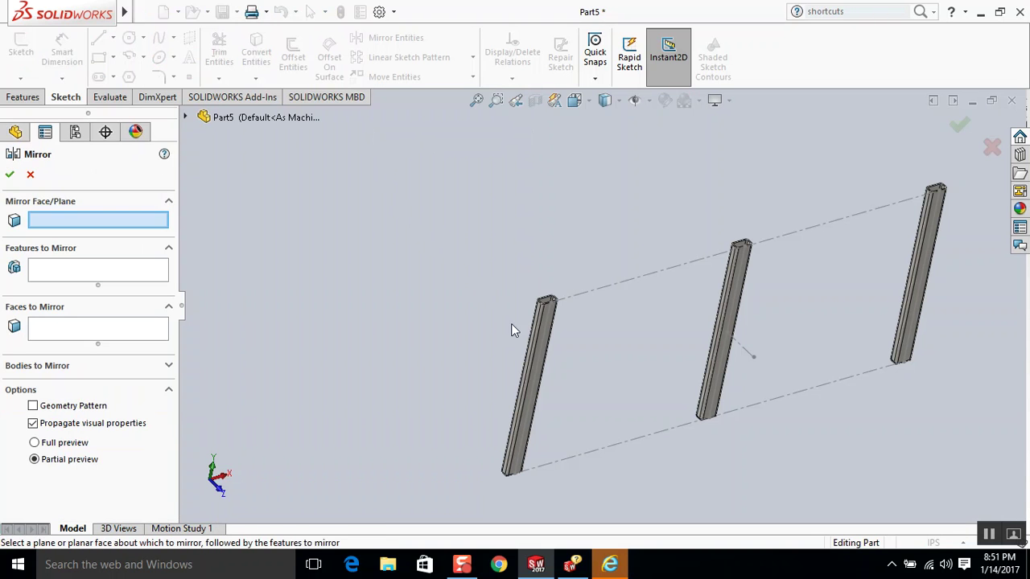
{"action": "scroll", "coordinate": [577, 382], "scroll_direction": "up", "scroll_amount": 2}
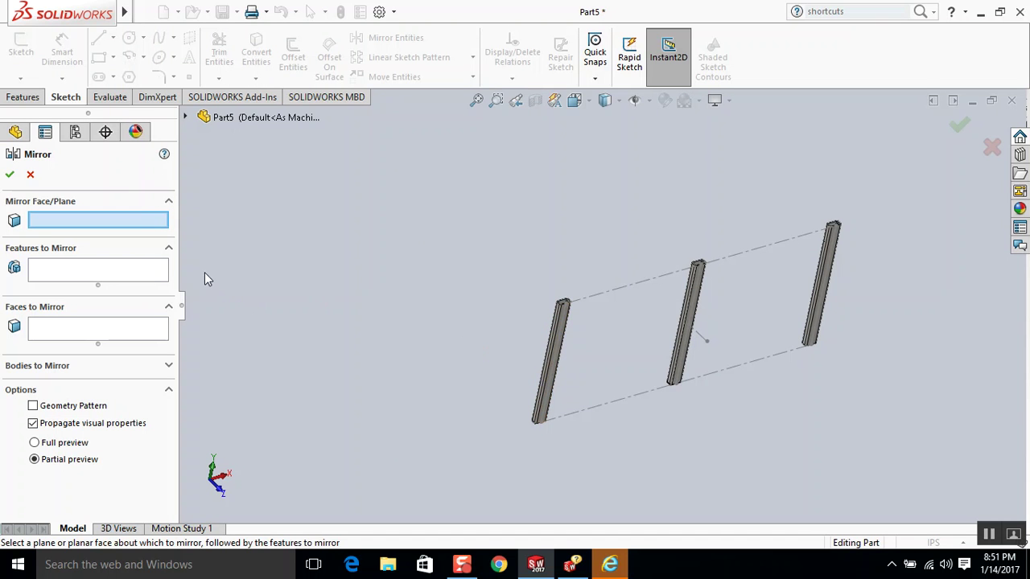
{"action": "left_click", "coordinate": [186, 117]}
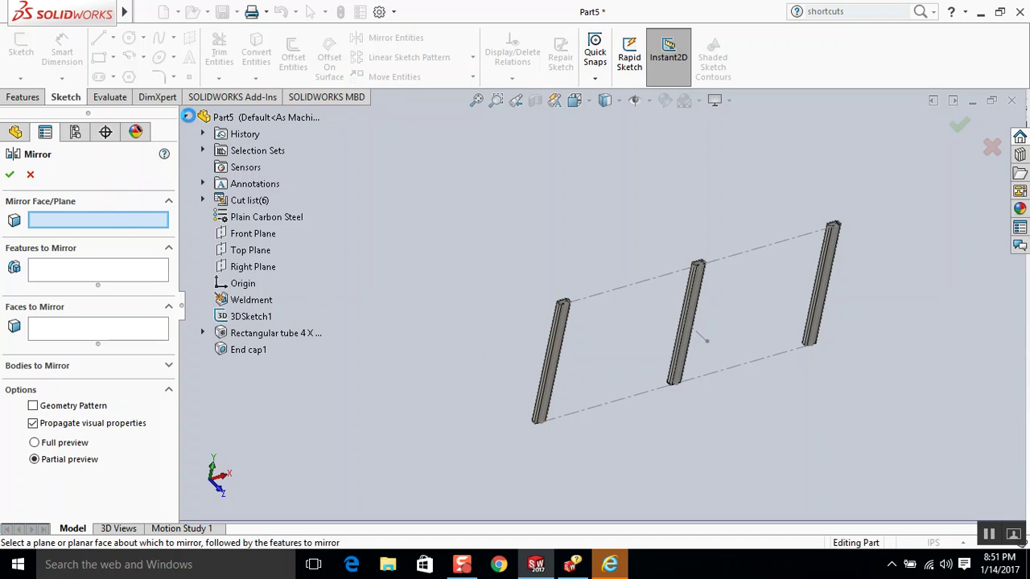
{"action": "left_click", "coordinate": [252, 267]}
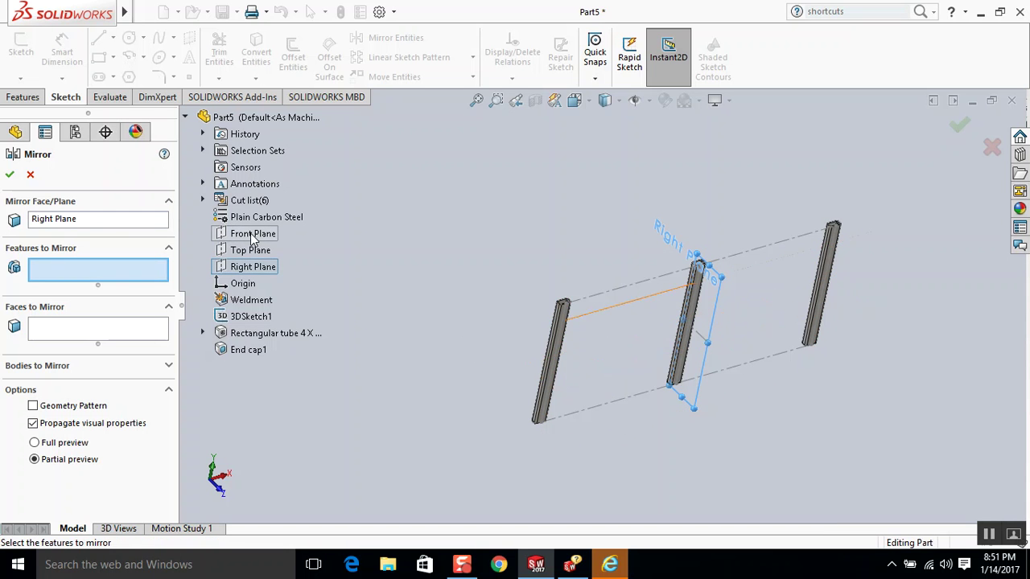
- Replace the mirror plane with the Front Plane
{"action": "middle_click_drag", "start_coordinate": [430, 298], "coordinate": [472, 298]}
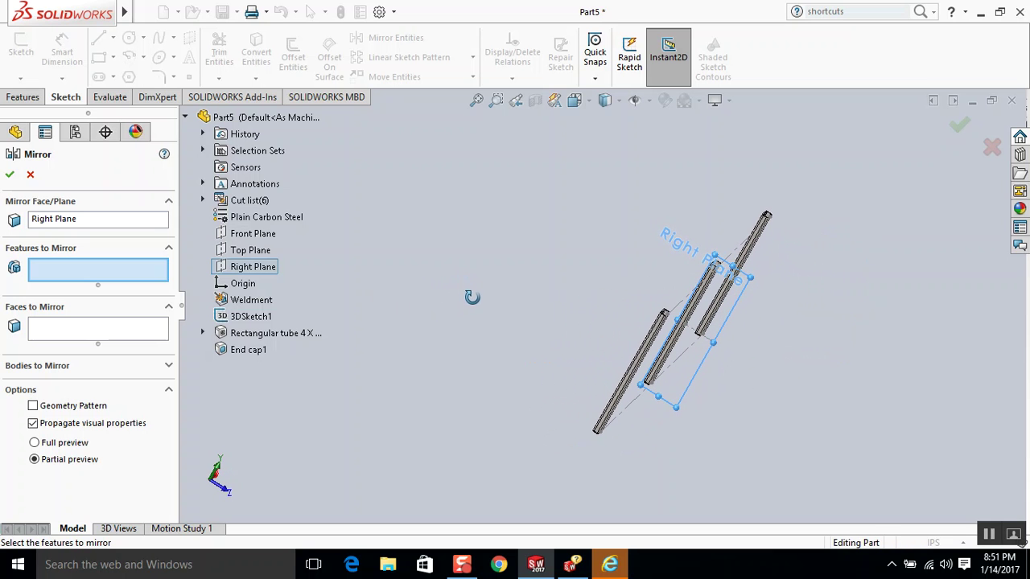
{"action": "left_click", "coordinate": [134, 221]}
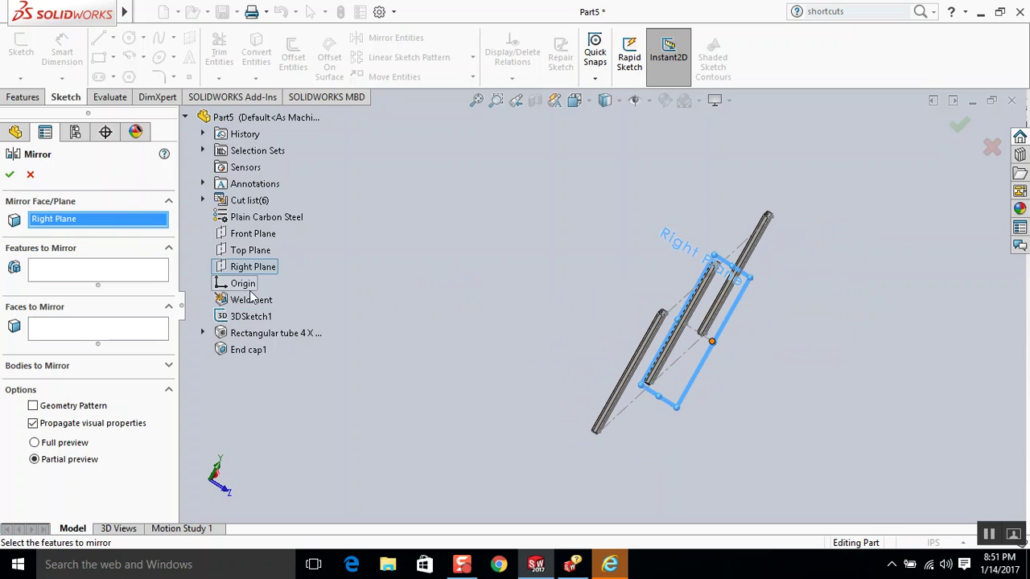
{"action": "left_click", "coordinate": [264, 236]}
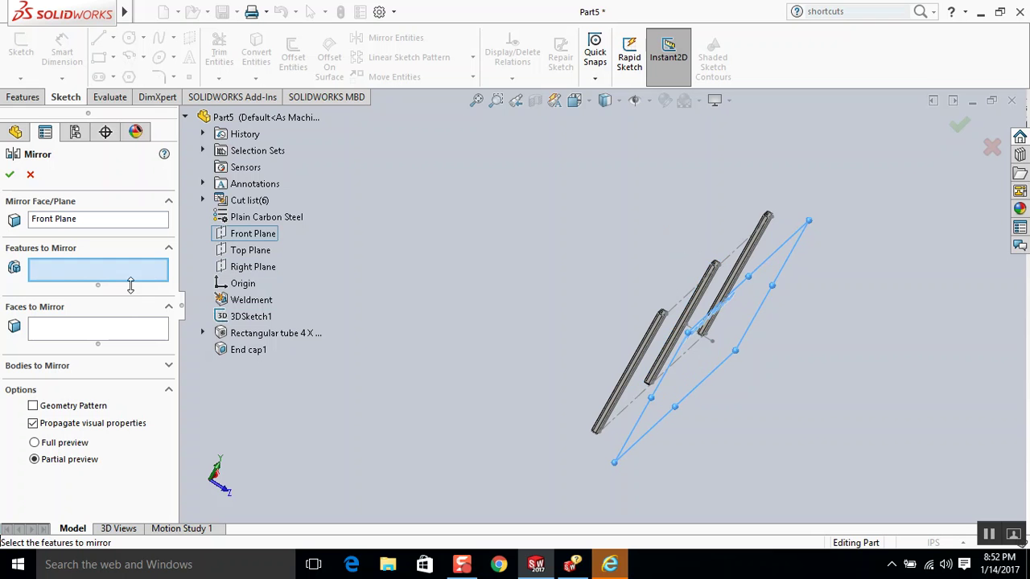
- Try the rectangular tube as the feature to mirror and remove it from the selection
{"action": "middle_click_drag", "start_coordinate": [555, 434], "coordinate": [539, 378]}
{"action": "scroll", "coordinate": [625, 326], "scroll_direction": "up", "scroll_amount": 3}
{"action": "scroll", "coordinate": [618, 306], "scroll_direction": "down", "scroll_amount": 9}
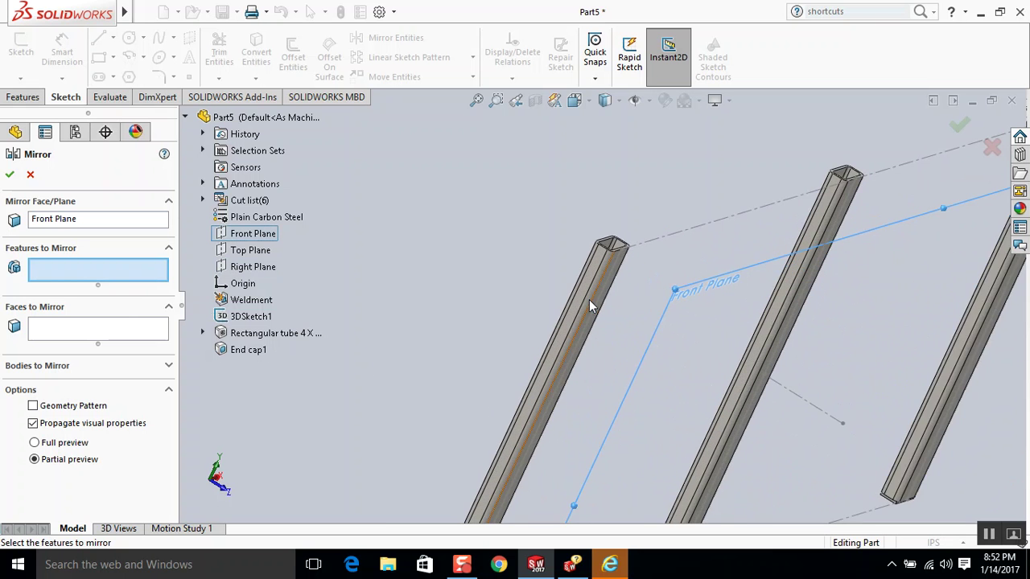
{"action": "left_click", "coordinate": [588, 301]}
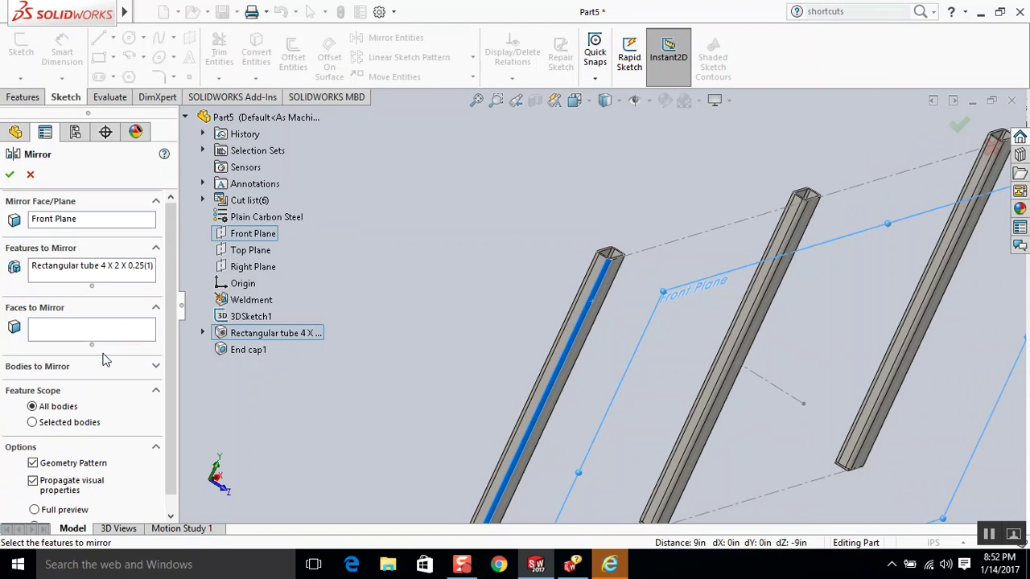
{"action": "scroll", "coordinate": [589, 355], "scroll_direction": "up", "scroll_amount": 5}
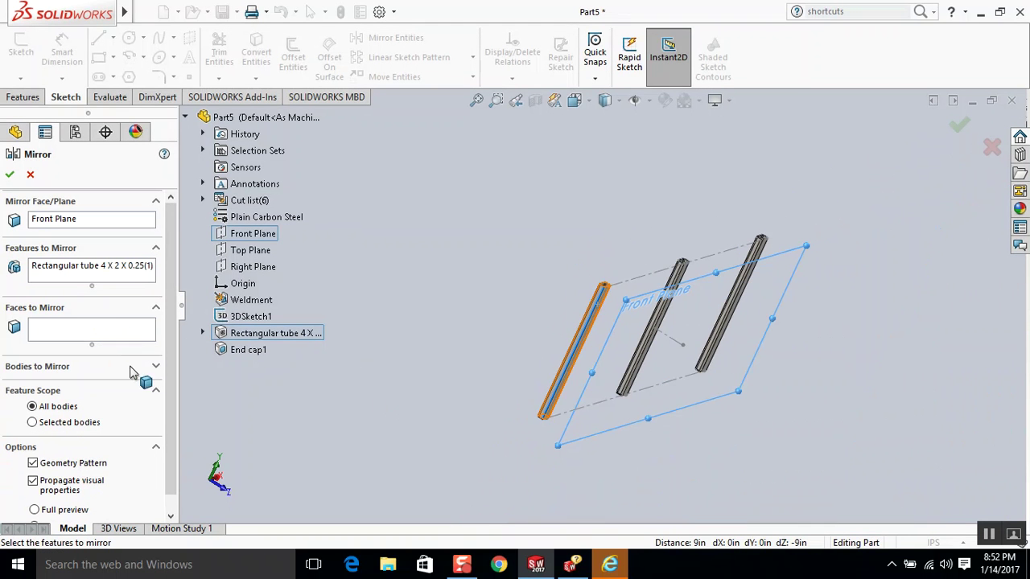
{"action": "left_click", "coordinate": [113, 271]}
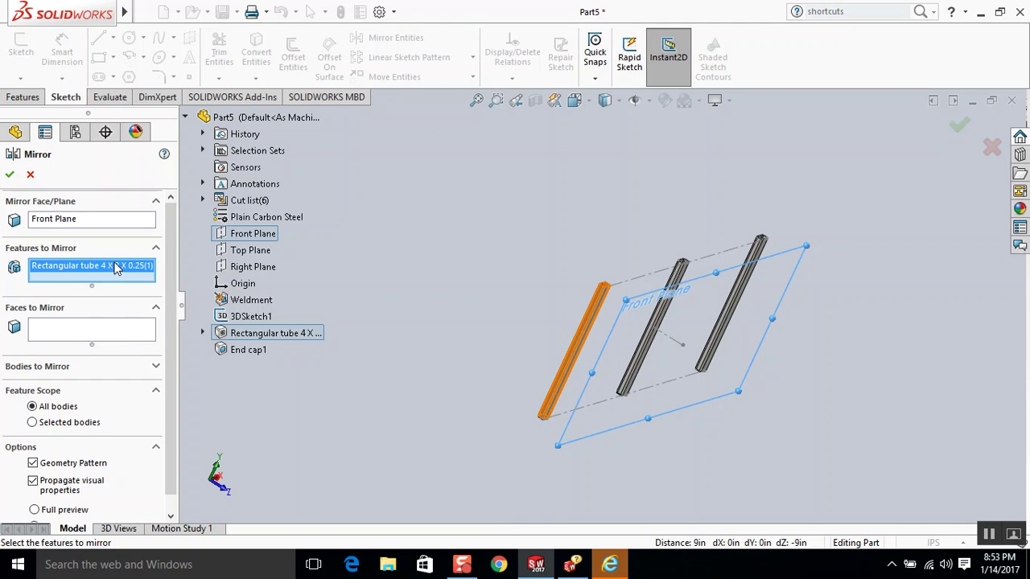
{"action": "key", "text": "Delete"}
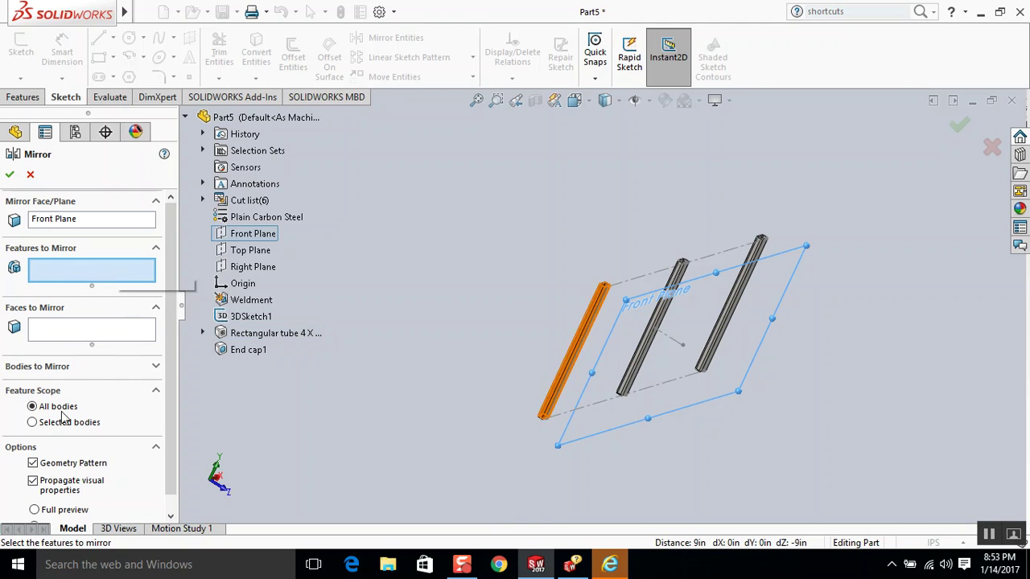
- Switch to mirroring bodies and select the end cap and rectangular tube of the first outer post
{"action": "left_click", "coordinate": [138, 370]}
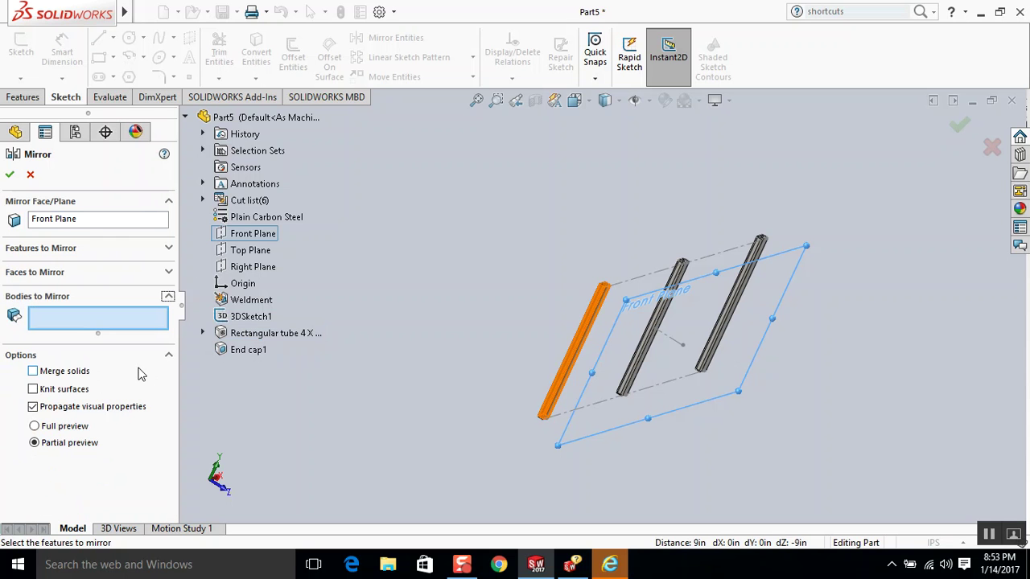
{"action": "middle_click_drag", "start_coordinate": [635, 318], "coordinate": [606, 320]}
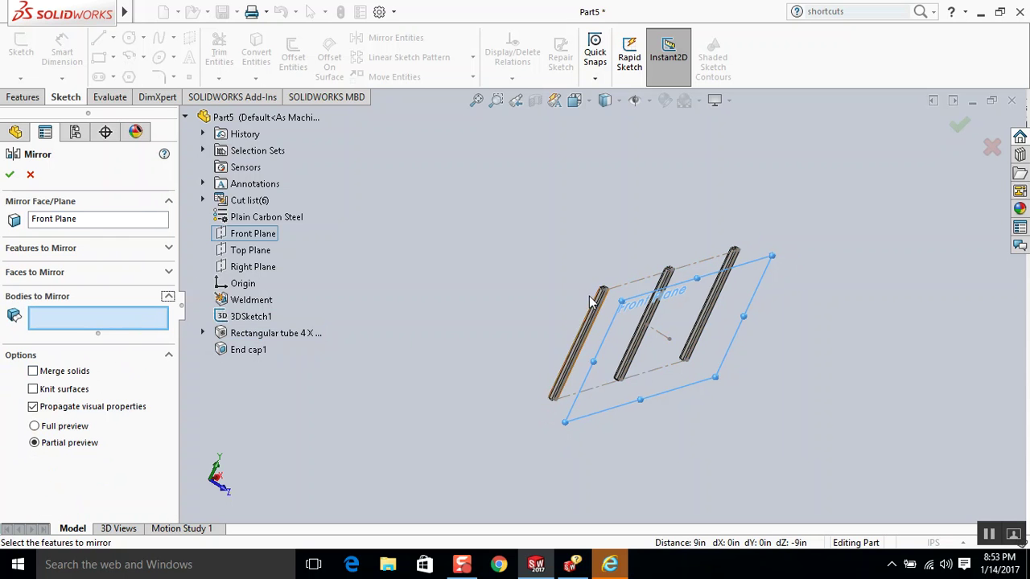
{"action": "middle_click_drag", "start_coordinate": [516, 378], "coordinate": [604, 282]}
{"action": "scroll", "coordinate": [671, 306], "scroll_direction": "down", "scroll_amount": 5}
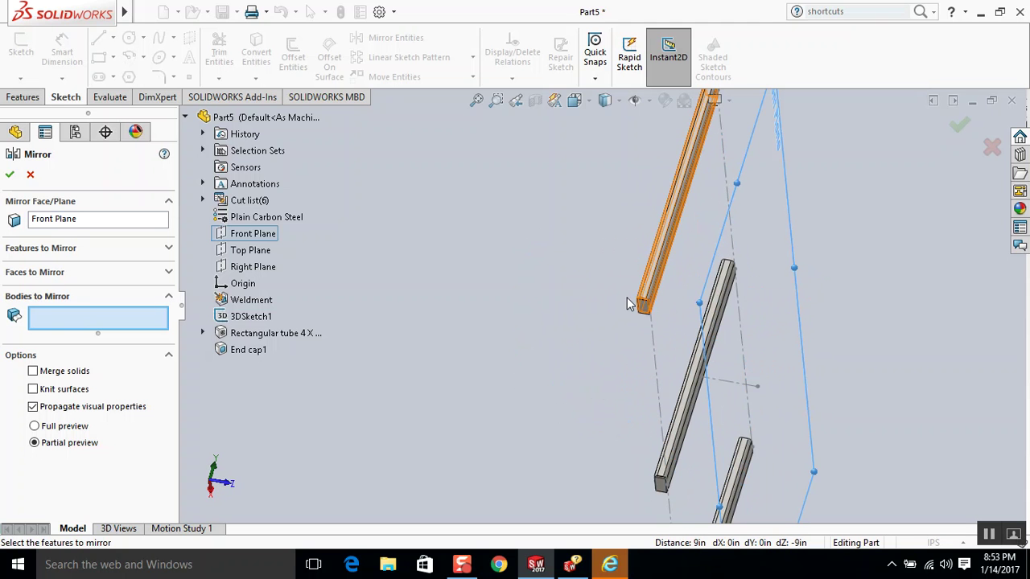
{"action": "scroll", "coordinate": [630, 305], "scroll_direction": "down", "scroll_amount": 5}
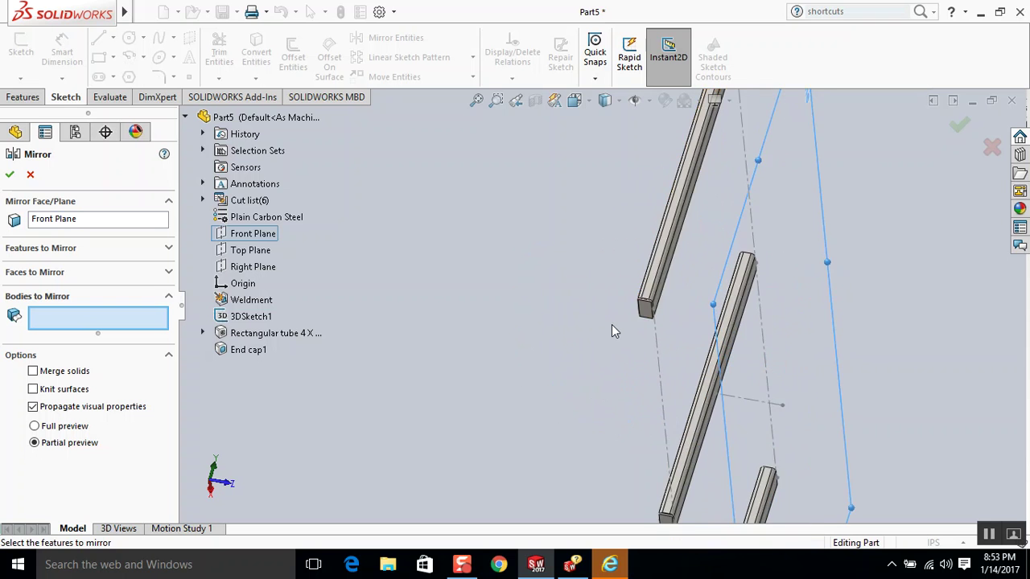
{"action": "left_click", "coordinate": [665, 279]}
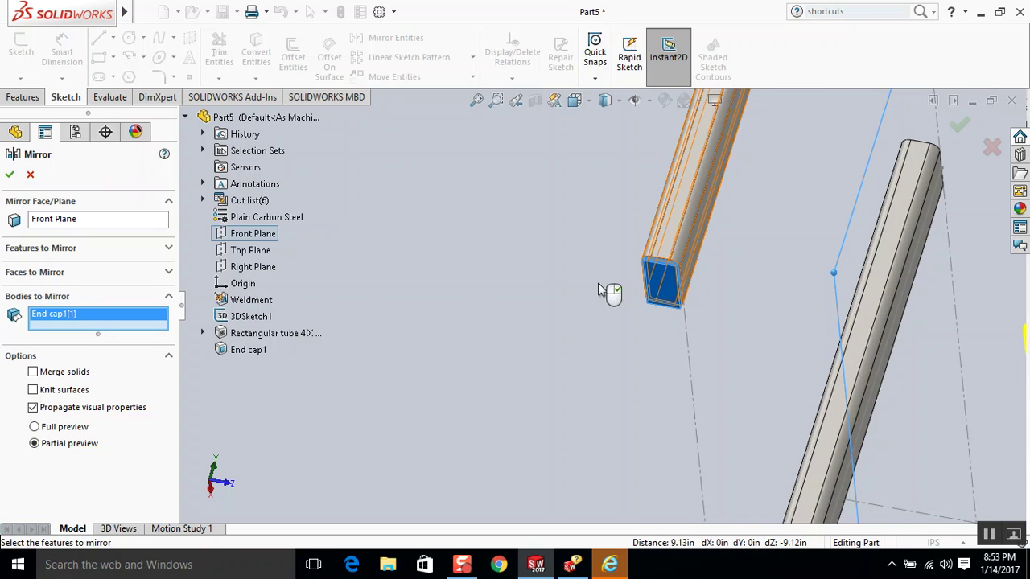
{"action": "scroll", "coordinate": [555, 318], "scroll_direction": "up", "scroll_amount": 6}
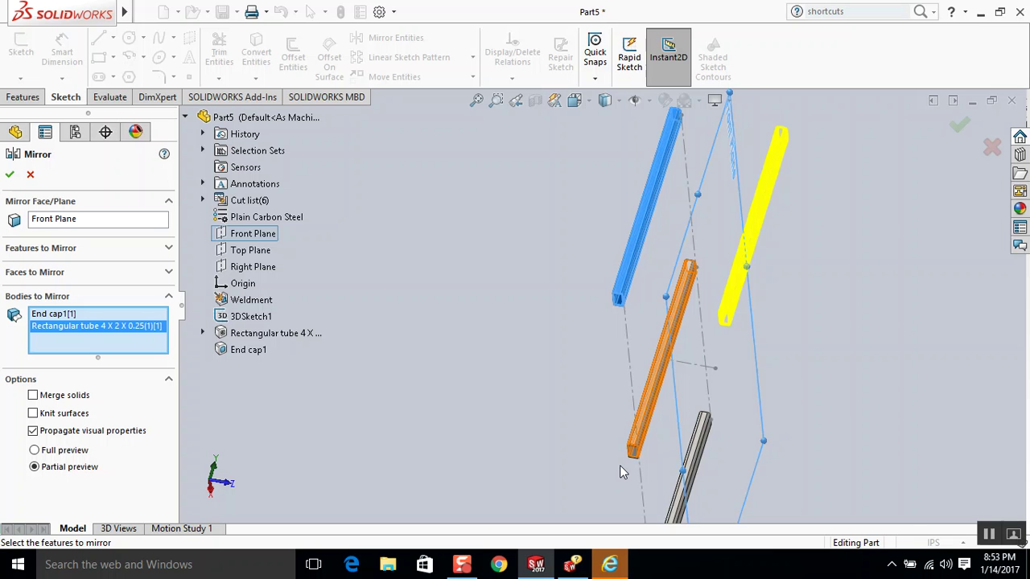
- Add the tubes and end caps of the middle post and the other outer post to the bodies to mirror
{"action": "scroll", "coordinate": [620, 465], "scroll_direction": "down", "scroll_amount": 5}
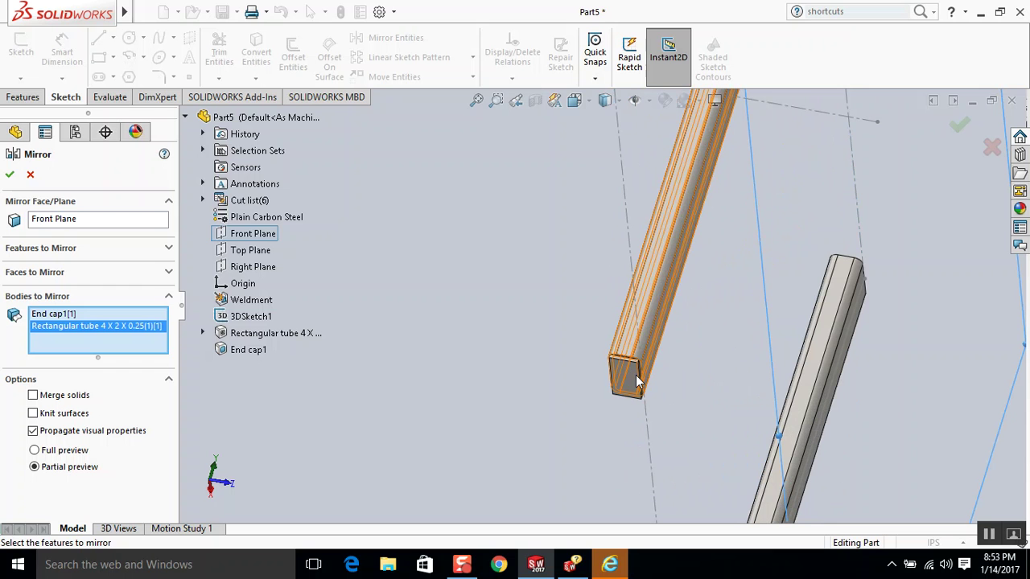
{"action": "left_click", "coordinate": [636, 377]}
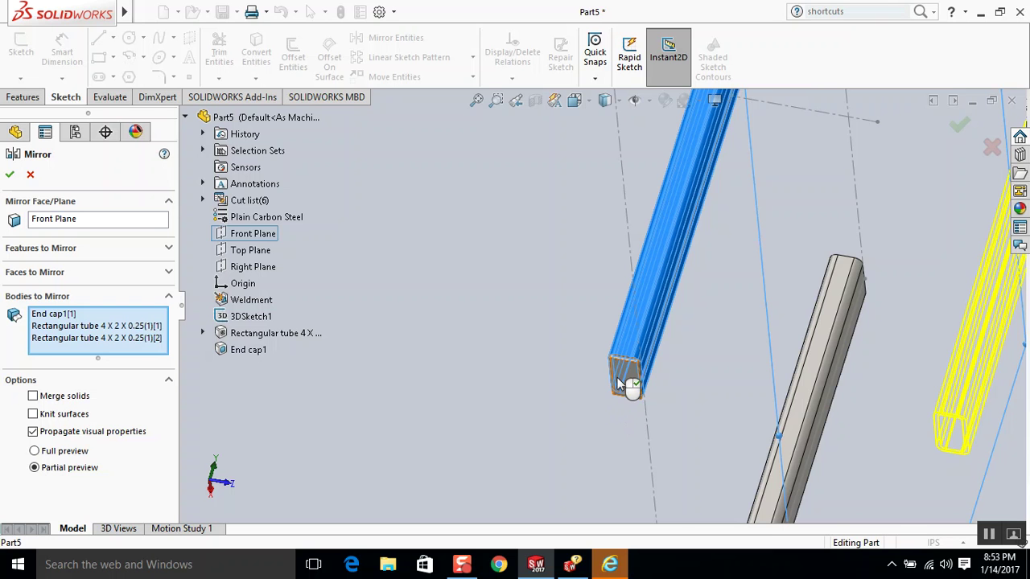
{"action": "left_click", "coordinate": [642, 364]}
{"action": "scroll", "coordinate": [616, 376], "scroll_direction": "up", "scroll_amount": 4}
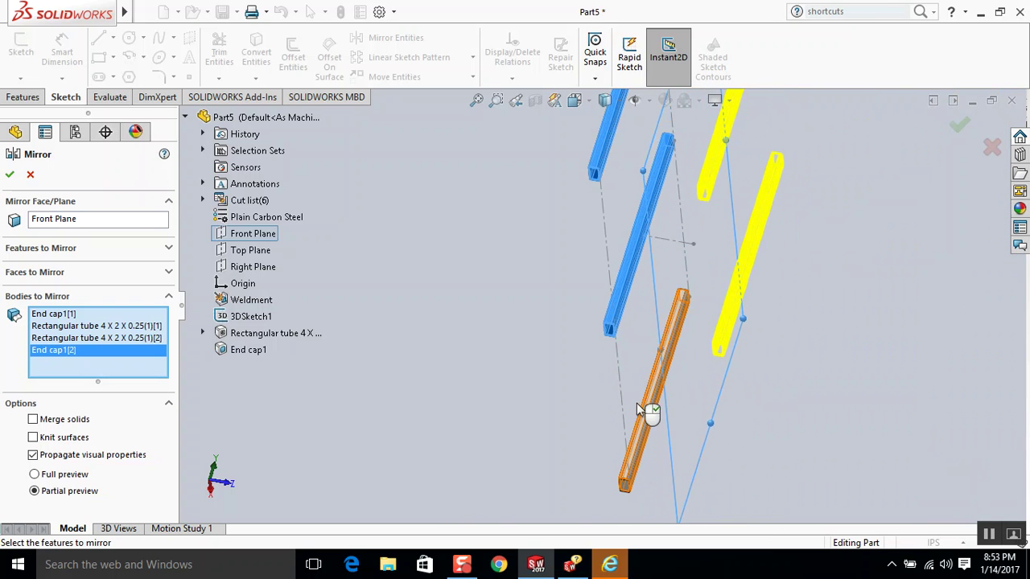
{"action": "scroll", "coordinate": [624, 492], "scroll_direction": "down", "scroll_amount": 8}
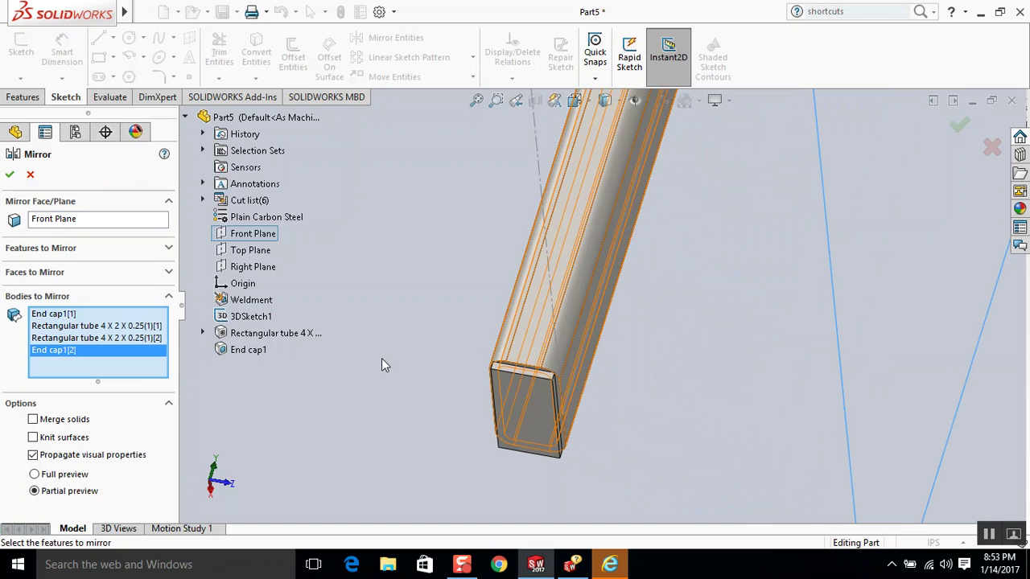
{"action": "left_click", "coordinate": [525, 410]}
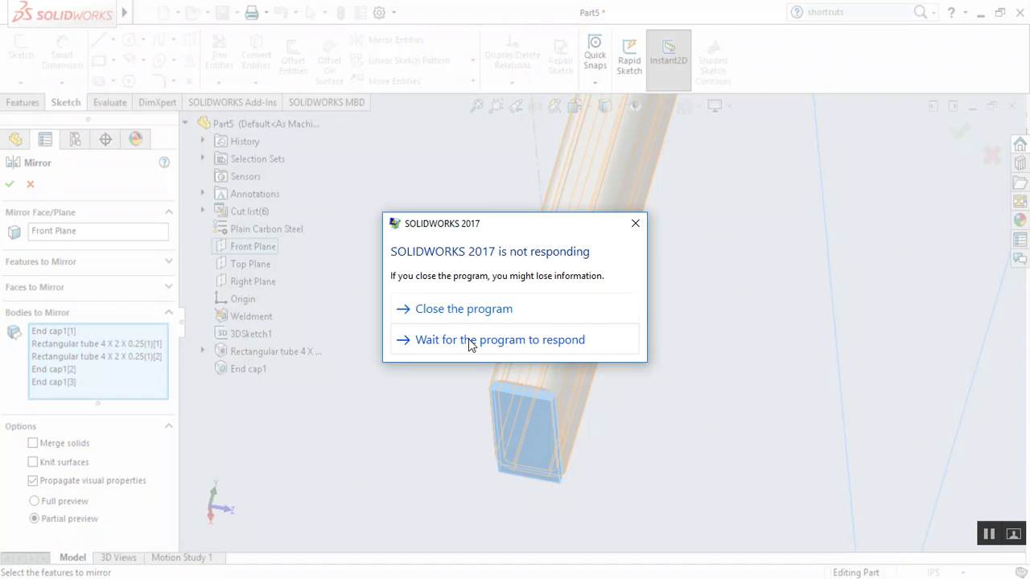
{"action": "left_click", "coordinate": [471, 345]}
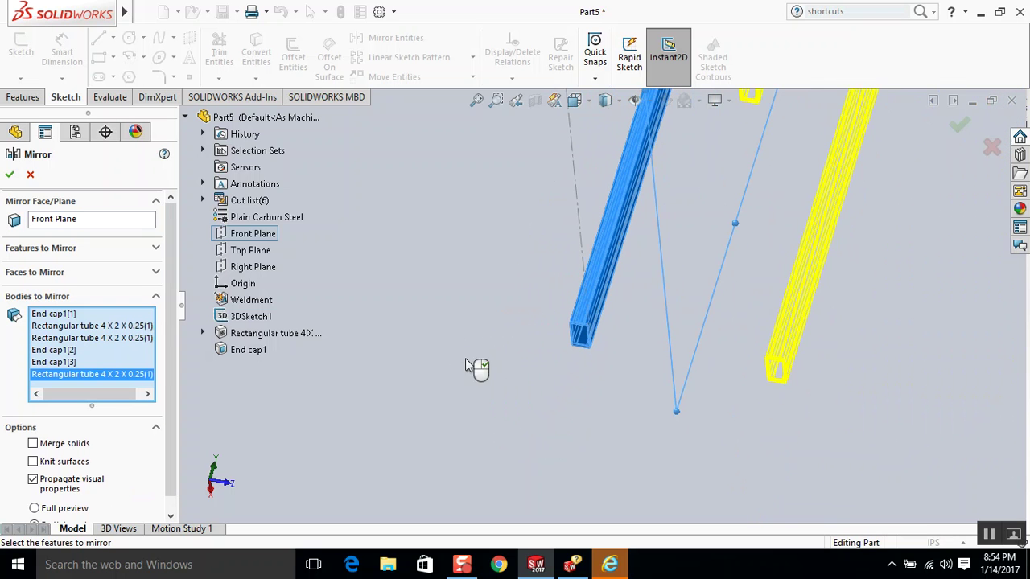
- Create the mirrored copy of the three capped posts about the Front Plane, with Merge solids off
{"action": "scroll", "coordinate": [552, 356], "scroll_direction": "up", "scroll_amount": 3}
{"action": "middle_click_drag", "start_coordinate": [552, 356], "coordinate": [561, 394]}
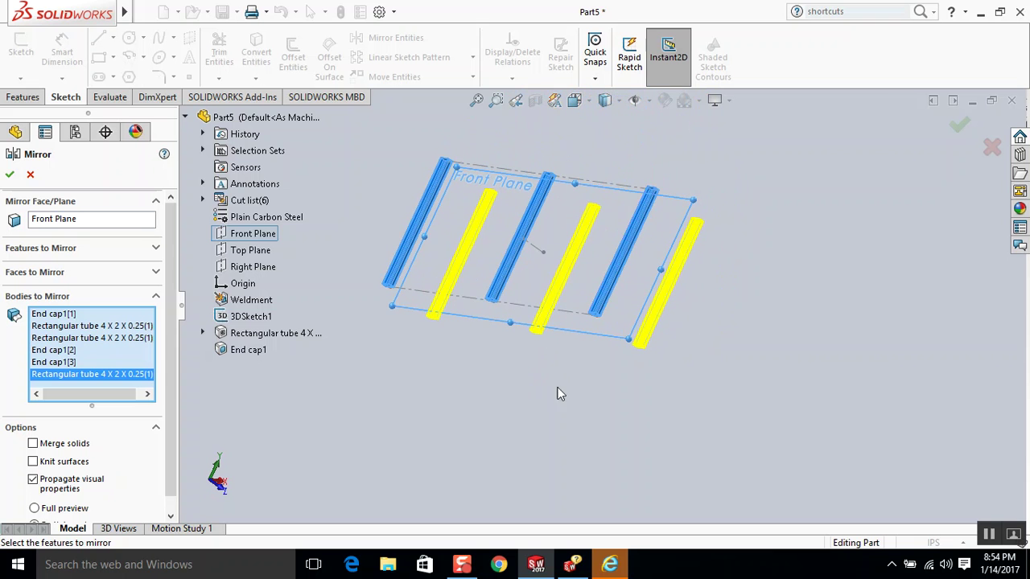
{"action": "left_click", "coordinate": [10, 174]}
{"action": "middle_click_drag", "start_coordinate": [422, 260], "coordinate": [499, 352]}
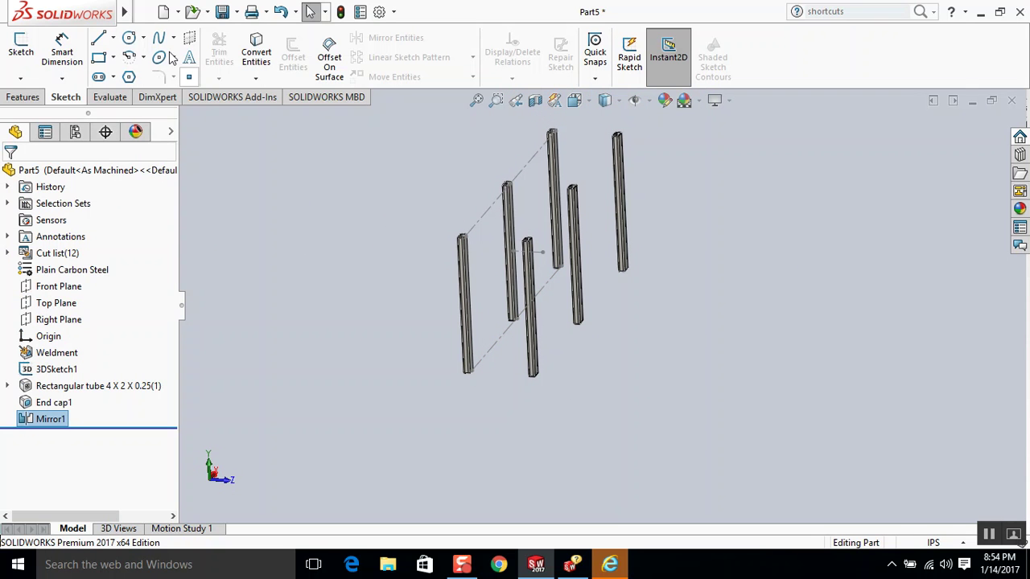
- Hide all reference, sketch and annotation types and view the six posts isometrically
{"action": "mouse_move", "coordinate": [125, 11]}
{"action": "left_click", "coordinate": [170, 11]}
{"action": "mouse_move", "coordinate": [201, 13]}
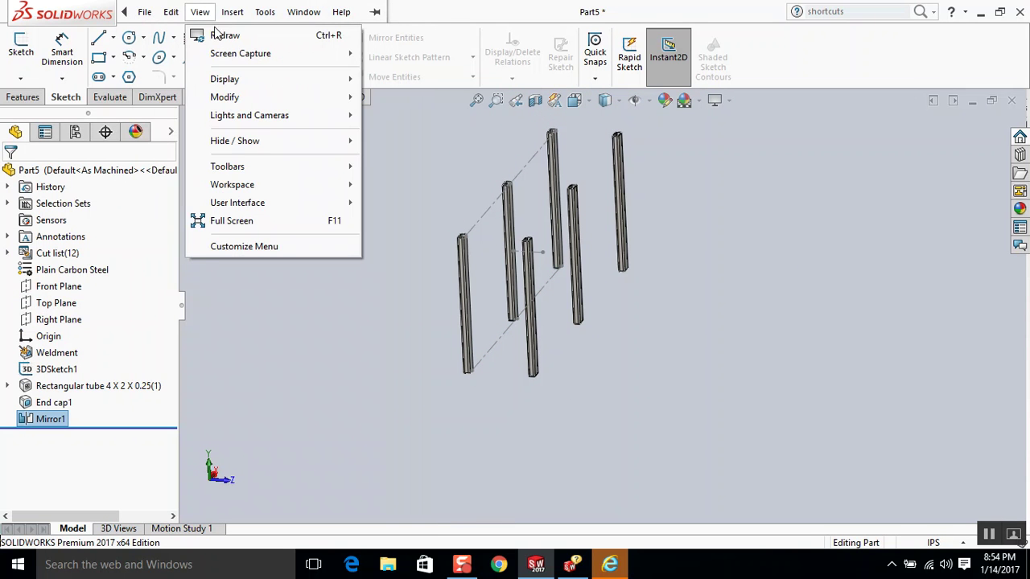
{"action": "mouse_move", "coordinate": [260, 142]}
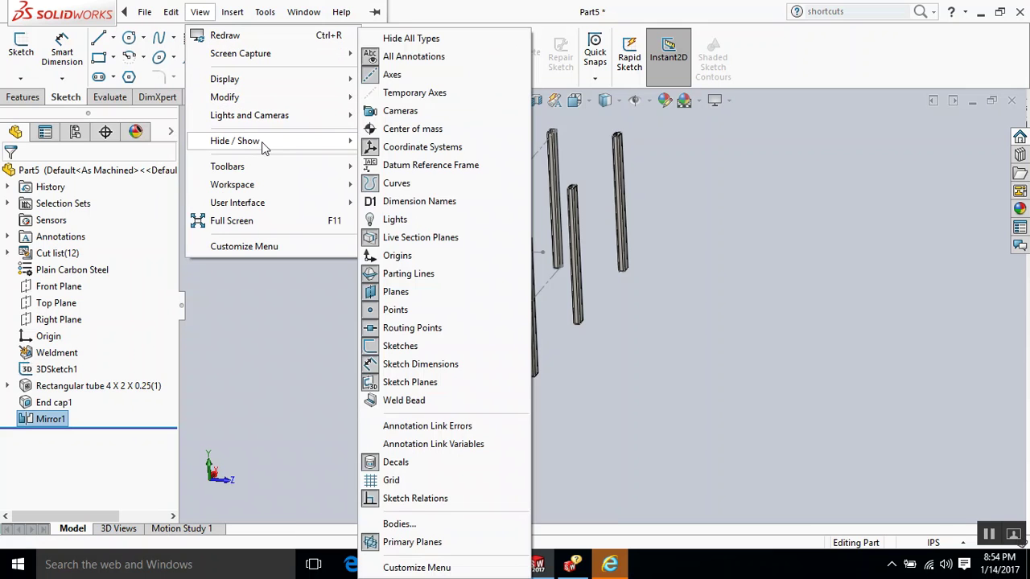
{"action": "left_click", "coordinate": [420, 41]}
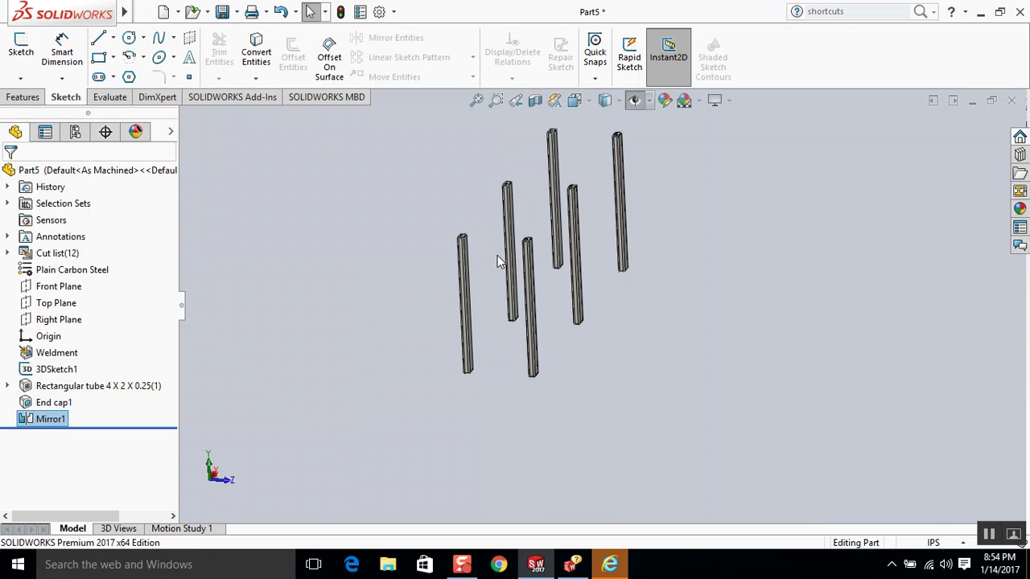
{"action": "key", "text": "ctrl+7"}
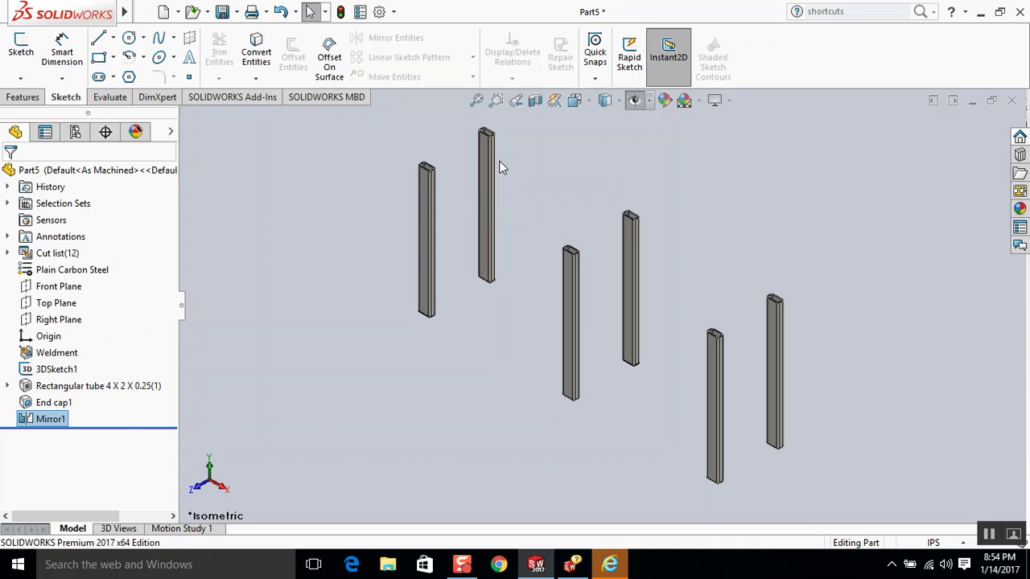
{"action": "scroll", "coordinate": [485, 239], "scroll_direction": "down", "scroll_amount": 5}
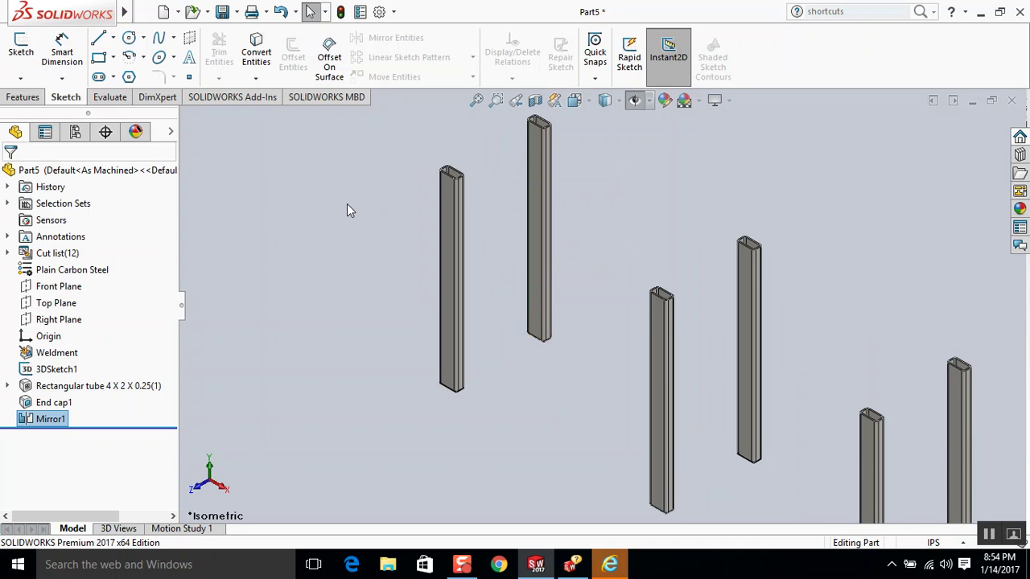
- Turn off Hide All Types so the sketch and reference geometry can be displayed again
{"action": "left_click", "coordinate": [171, 12]}
{"action": "mouse_move", "coordinate": [201, 13]}
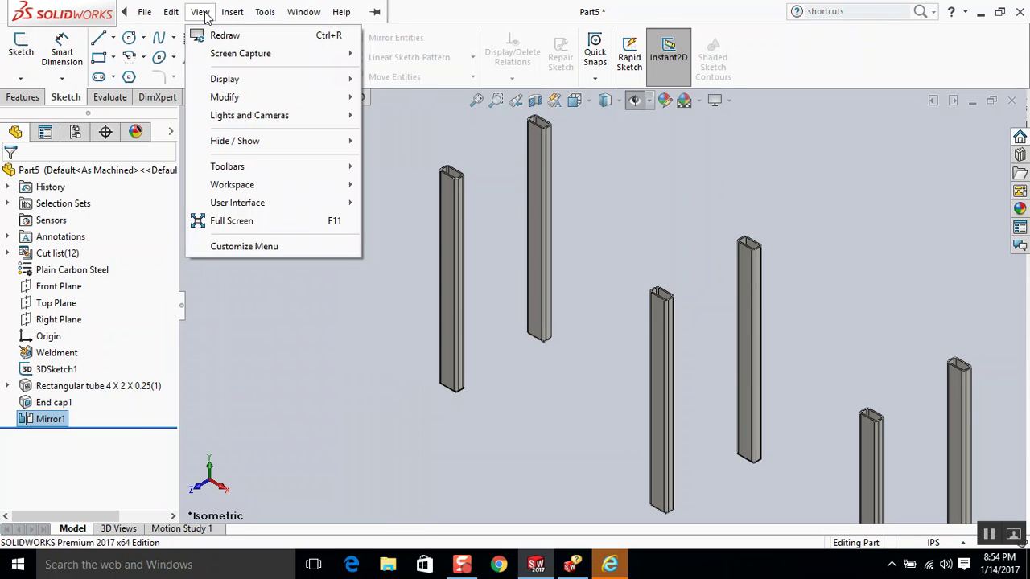
{"action": "mouse_move", "coordinate": [251, 141]}
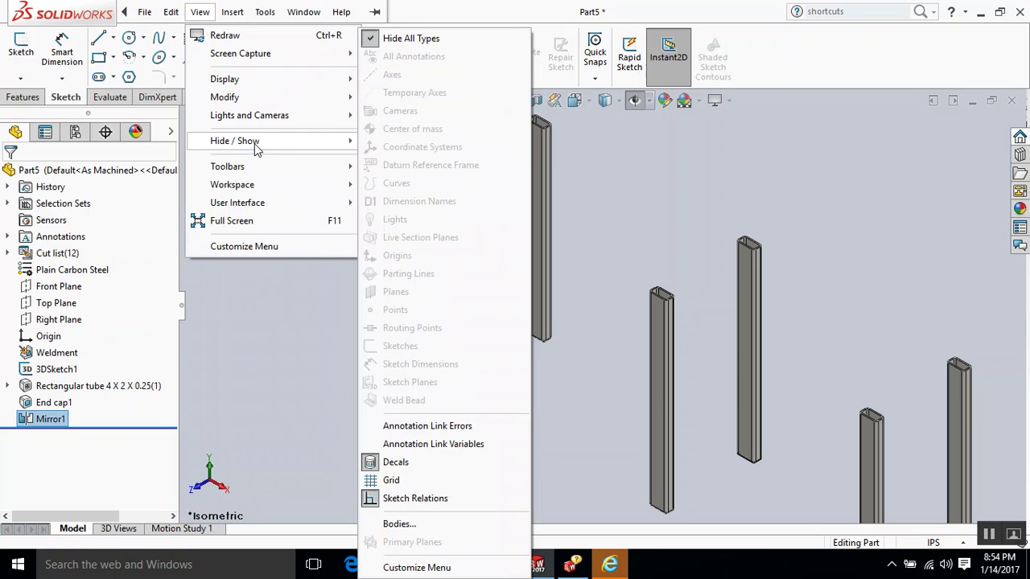
{"action": "left_click", "coordinate": [409, 38]}
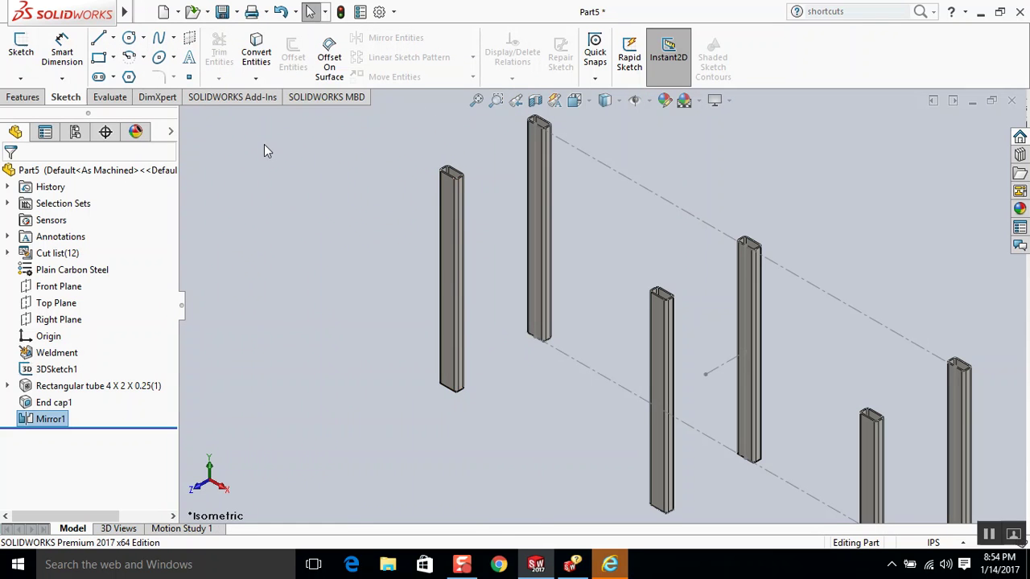
- Try to open a sketch on the original outer post's wide face and start a line, leaving the Line tool again
{"action": "key", "text": "s"}
{"action": "mouse_move", "coordinate": [353, 309]}
{"action": "middle_mouse_down"}
{"action": "mouse_move", "coordinate": [423, 325]}
{"action": "mouse_move", "coordinate": [451, 282]}
{"action": "mouse_move", "coordinate": [468, 278]}
{"action": "middle_mouse_up"}
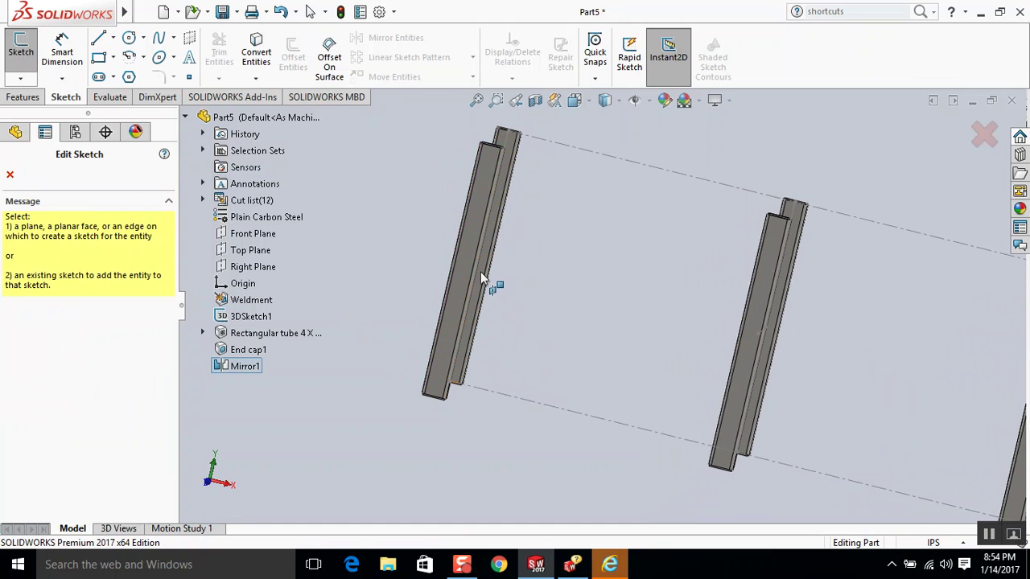
{"action": "scroll", "coordinate": [489, 275], "scroll_direction": "up", "scroll_amount": 2}
{"action": "middle_click_drag", "start_coordinate": [520, 282], "coordinate": [540, 307]}
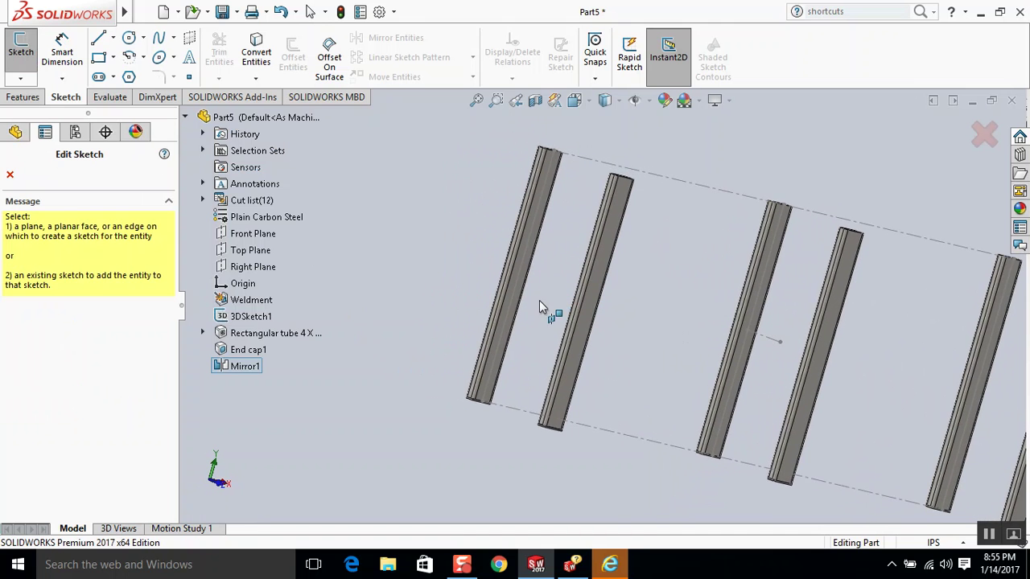
{"action": "scroll", "coordinate": [547, 293], "scroll_direction": "down", "scroll_amount": 4}
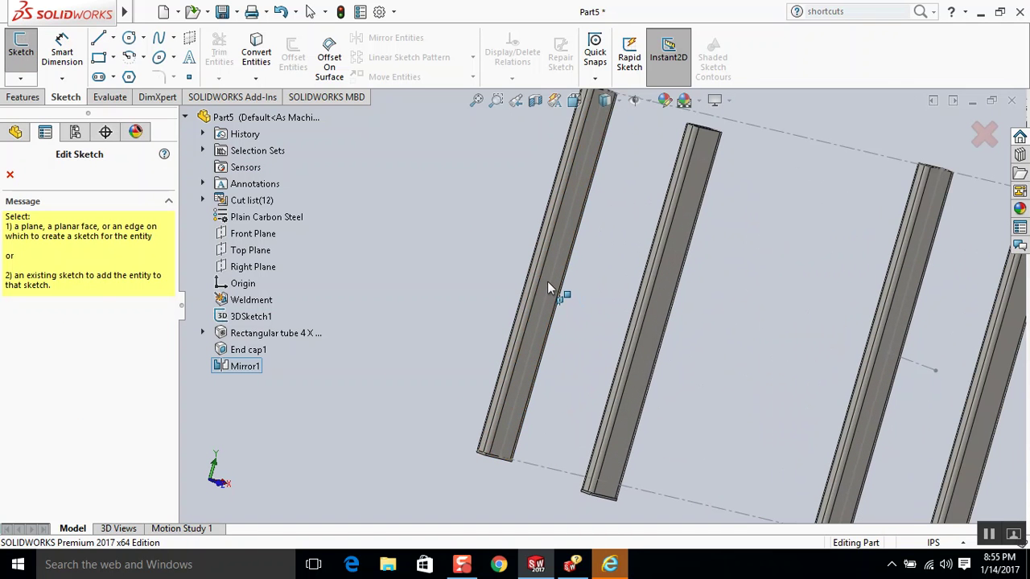
{"action": "left_click", "coordinate": [547, 280]}
{"action": "key", "text": "l"}
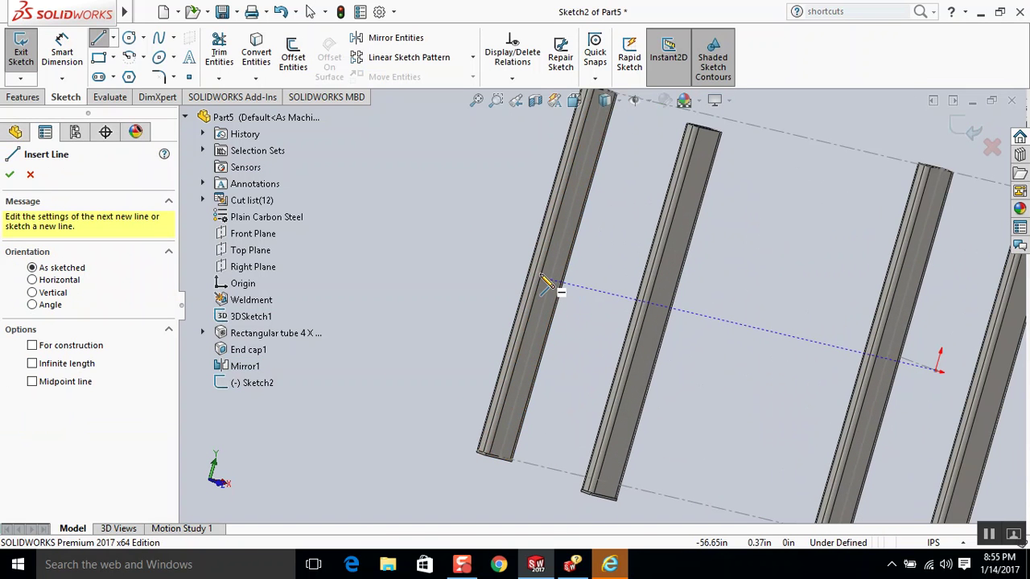
{"action": "scroll", "coordinate": [565, 296], "scroll_direction": "up", "scroll_amount": 3}
{"action": "scroll", "coordinate": [572, 296], "scroll_direction": "down", "scroll_amount": 3}
{"action": "middle_click_drag", "start_coordinate": [575, 292], "coordinate": [544, 293]}
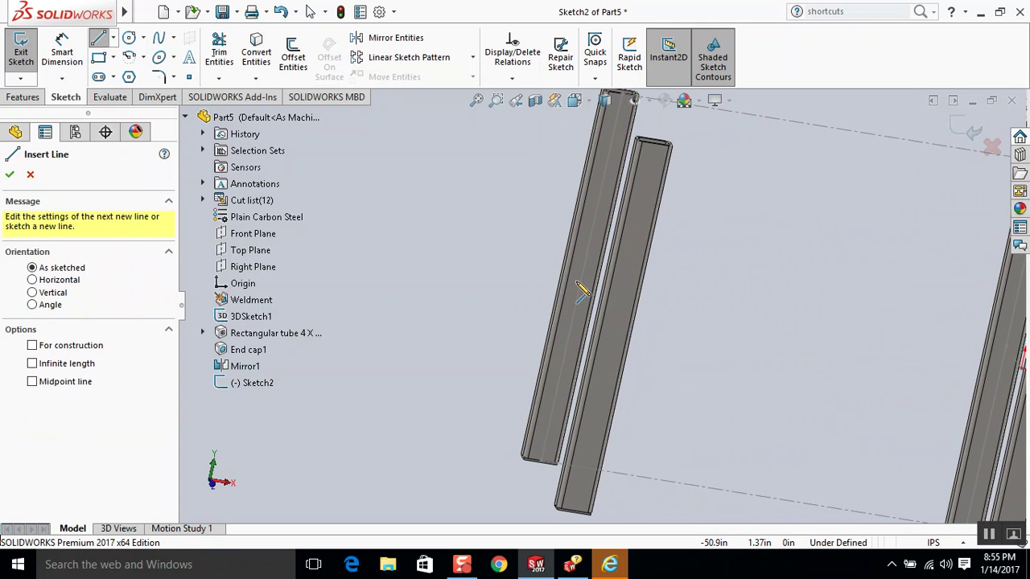
{"action": "middle_click_drag", "start_coordinate": [581, 255], "coordinate": [544, 315]}
{"action": "scroll", "coordinate": [556, 314], "scroll_direction": "up", "scroll_amount": 3}
{"action": "scroll", "coordinate": [593, 302], "scroll_direction": "down", "scroll_amount": 6}
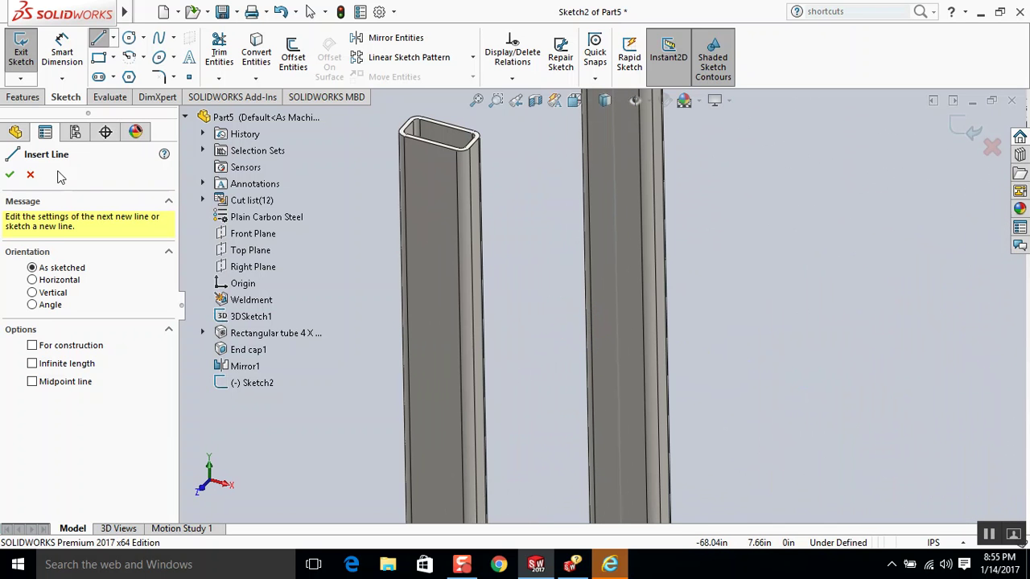
{"action": "left_click", "coordinate": [30, 175]}
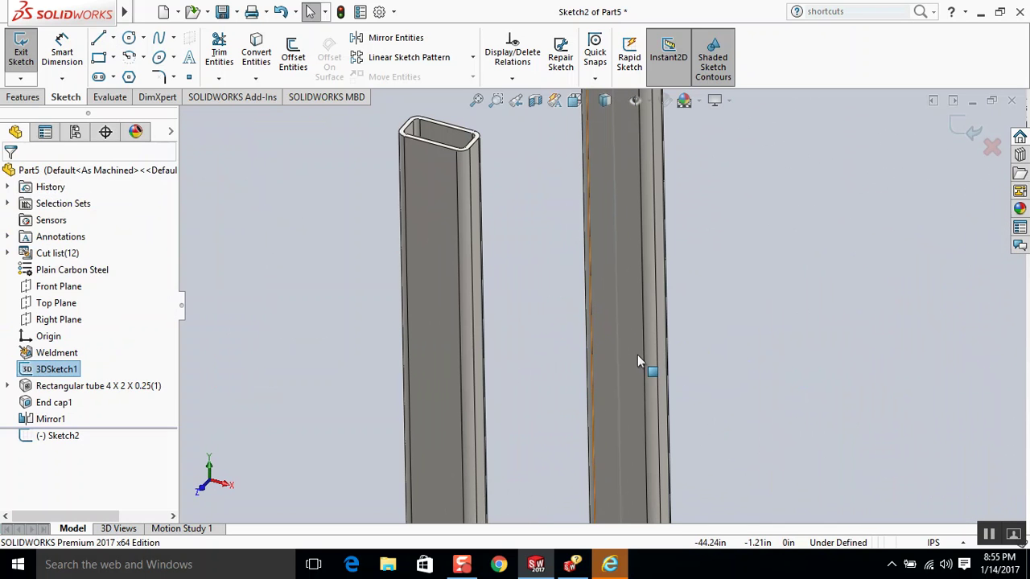
- Sketch a line about 109 in long from the first outer post across to the opposite outer post
{"action": "left_click", "coordinate": [617, 297]}
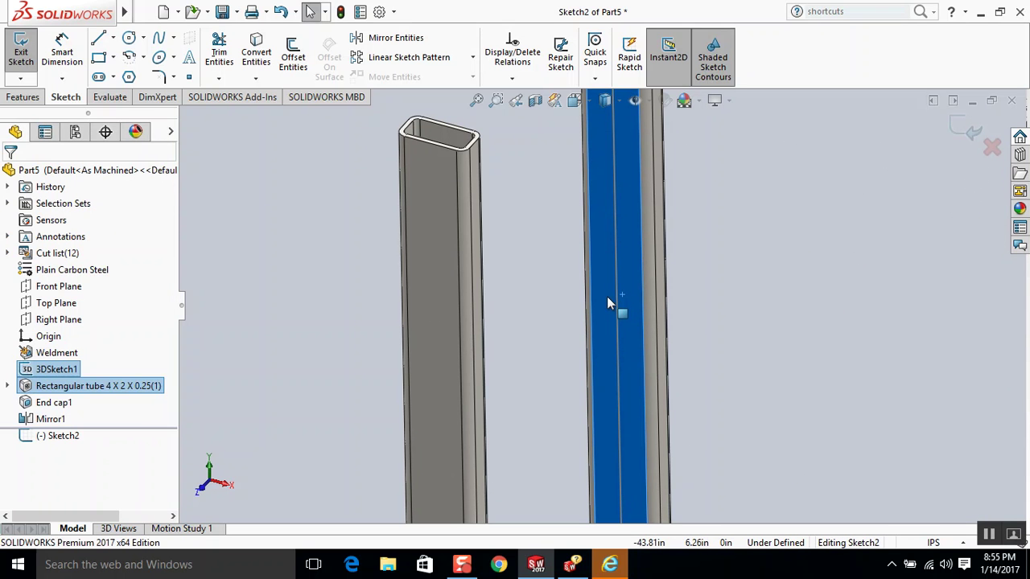
{"action": "key", "text": "l"}
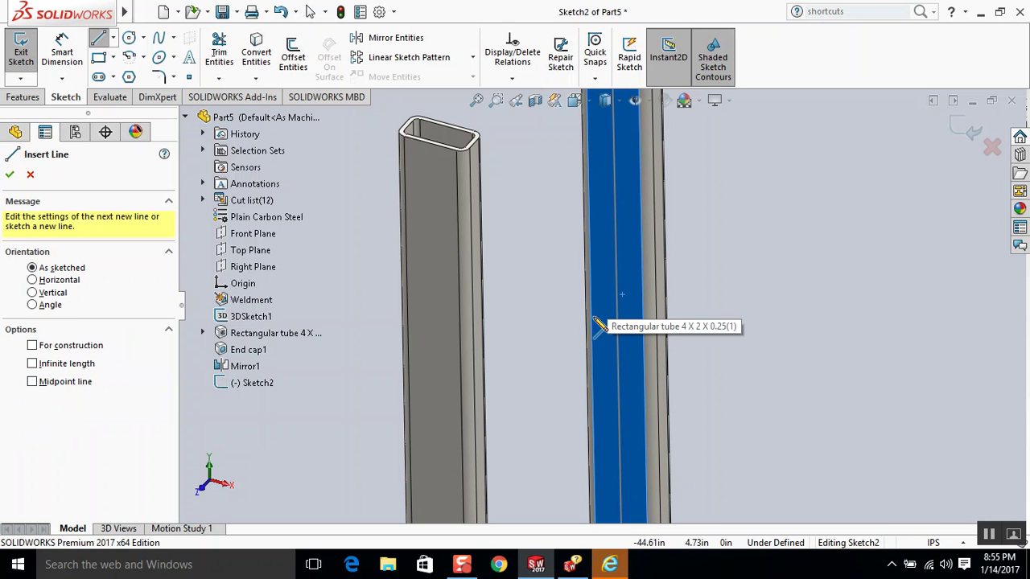
{"action": "scroll", "coordinate": [598, 282], "scroll_direction": "up", "scroll_amount": 2}
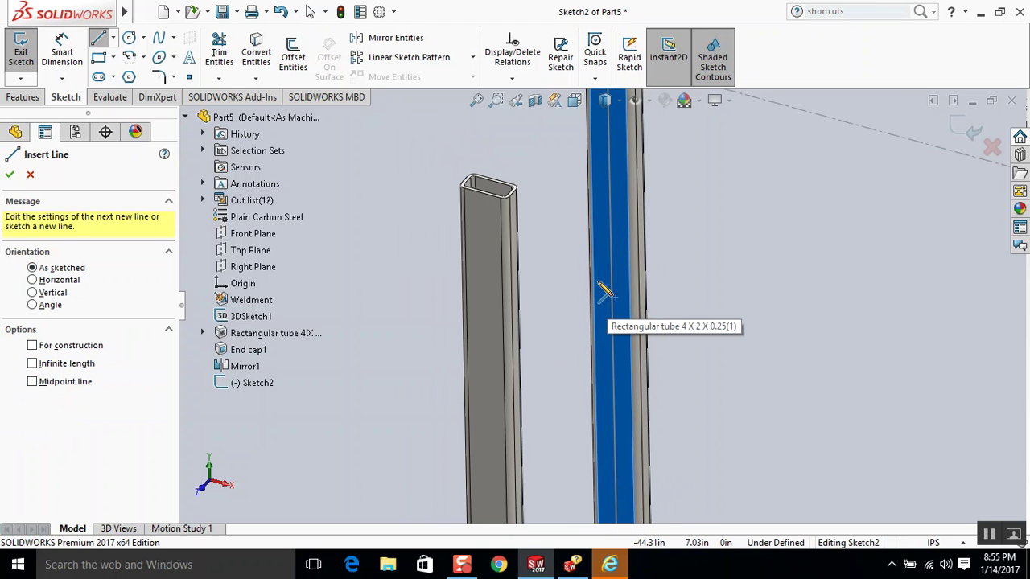
{"action": "scroll", "coordinate": [603, 378], "scroll_direction": "down", "scroll_amount": 1}
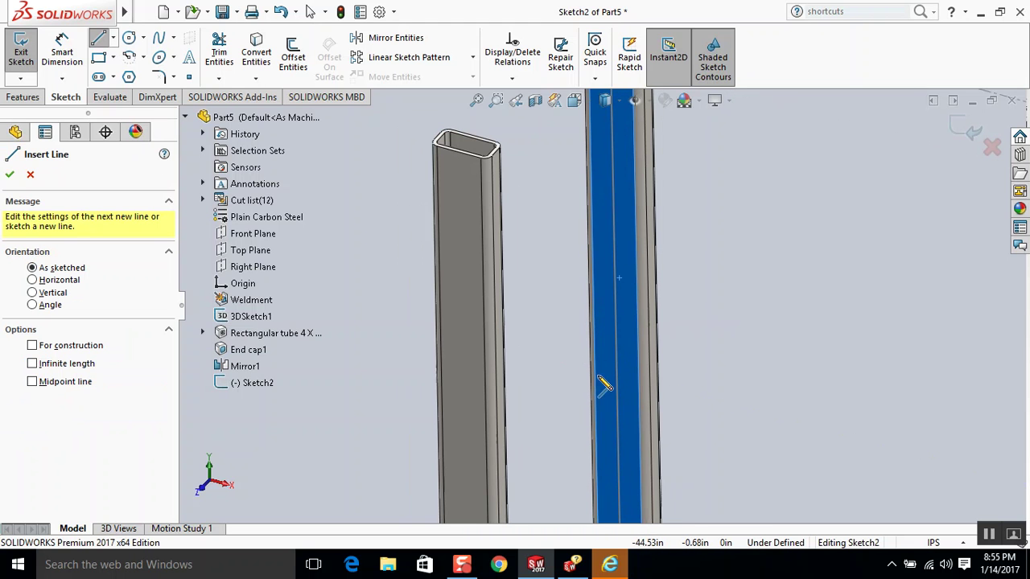
{"action": "mouse_move", "coordinate": [593, 322]}
{"action": "middle_mouse_down"}
{"action": "mouse_move", "coordinate": [619, 356]}
{"action": "mouse_move", "coordinate": [607, 334]}
{"action": "middle_mouse_up"}
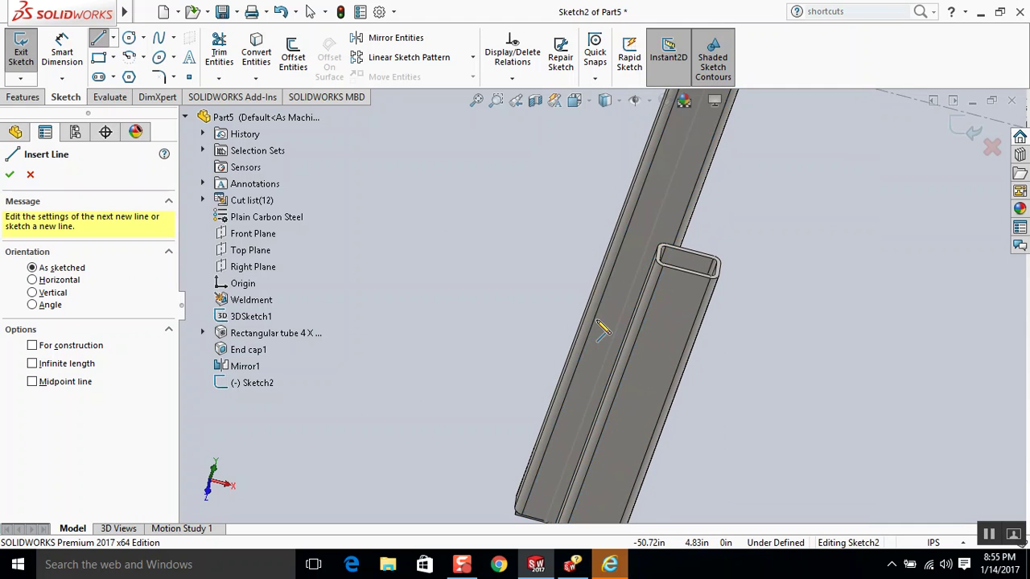
{"action": "left_click", "coordinate": [599, 329]}
{"action": "scroll", "coordinate": [621, 338], "scroll_direction": "up", "scroll_amount": 5}
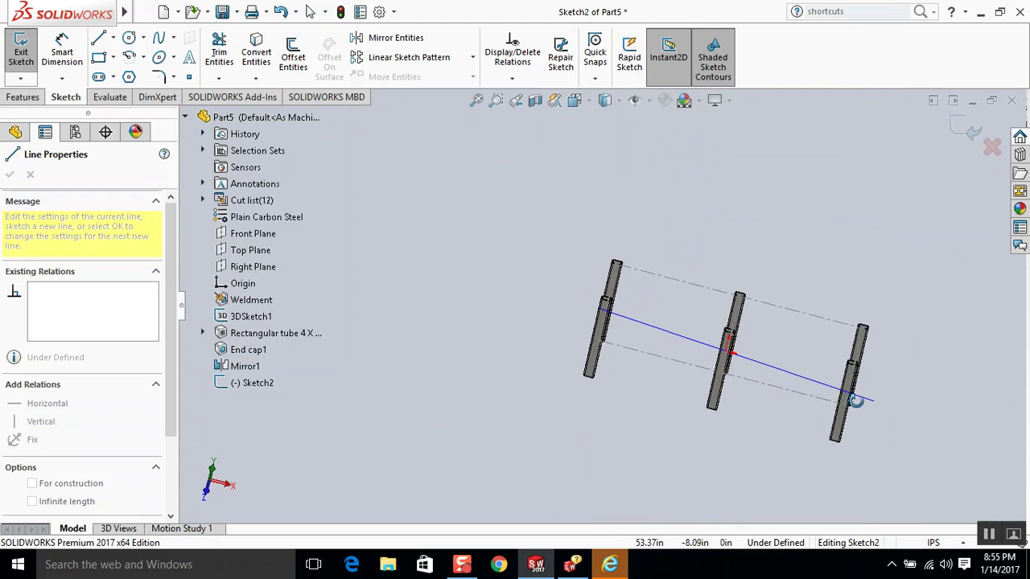
{"action": "scroll", "coordinate": [856, 359], "scroll_direction": "down", "scroll_amount": 7}
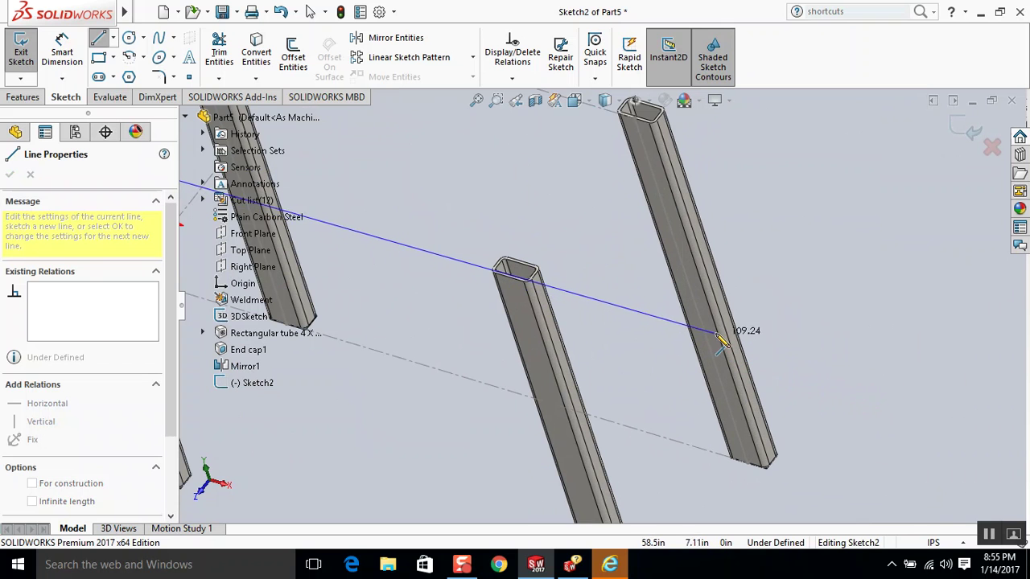
{"action": "left_click", "coordinate": [715, 323]}
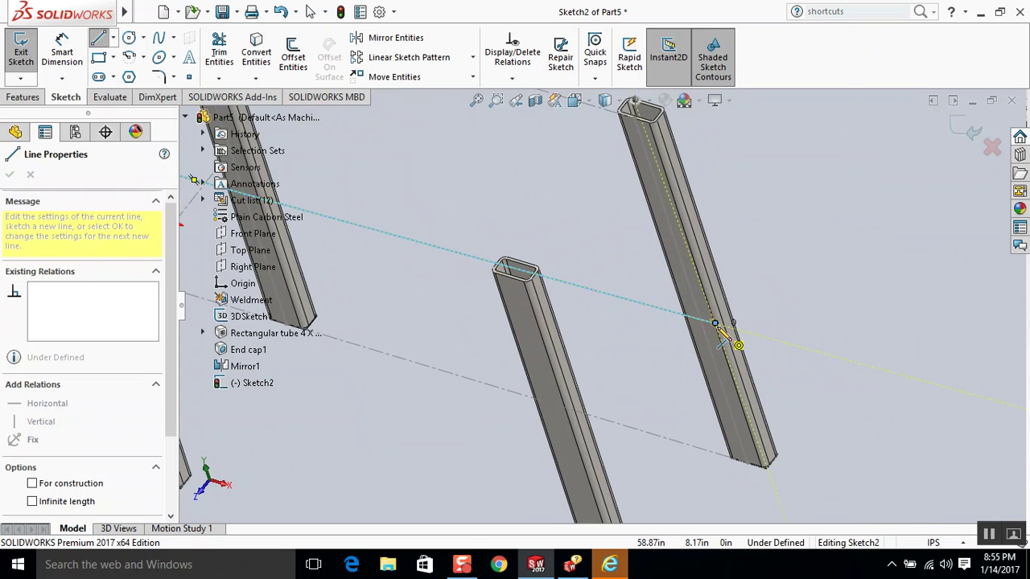
- Try to make the line's endpoint coincident with the opposite outer post's long vertical edge
{"action": "scroll", "coordinate": [712, 329], "scroll_direction": "down", "scroll_amount": 4}
{"action": "key", "text": "Escape"}
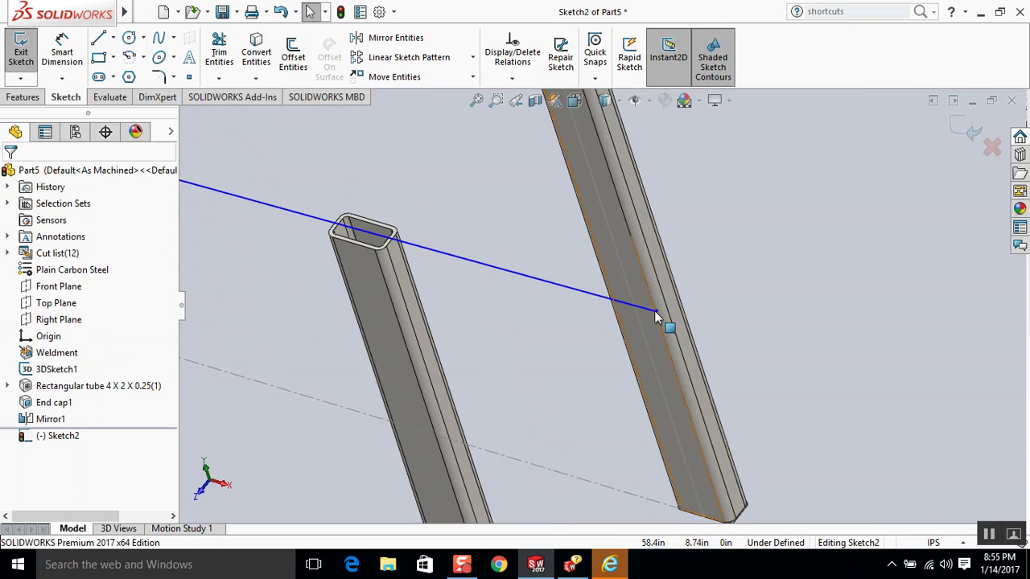
{"action": "left_click", "coordinate": [653, 312]}
{"action": "key", "text": "Escape"}
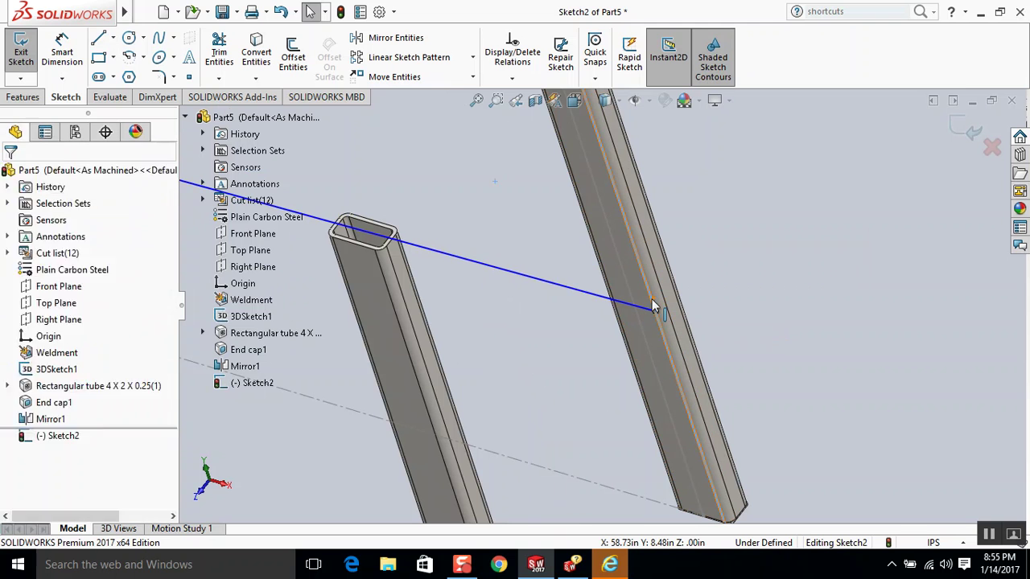
{"action": "left_click", "coordinate": [655, 311]}
{"action": "left_click", "coordinate": [654, 306], "text": "ctrl"}
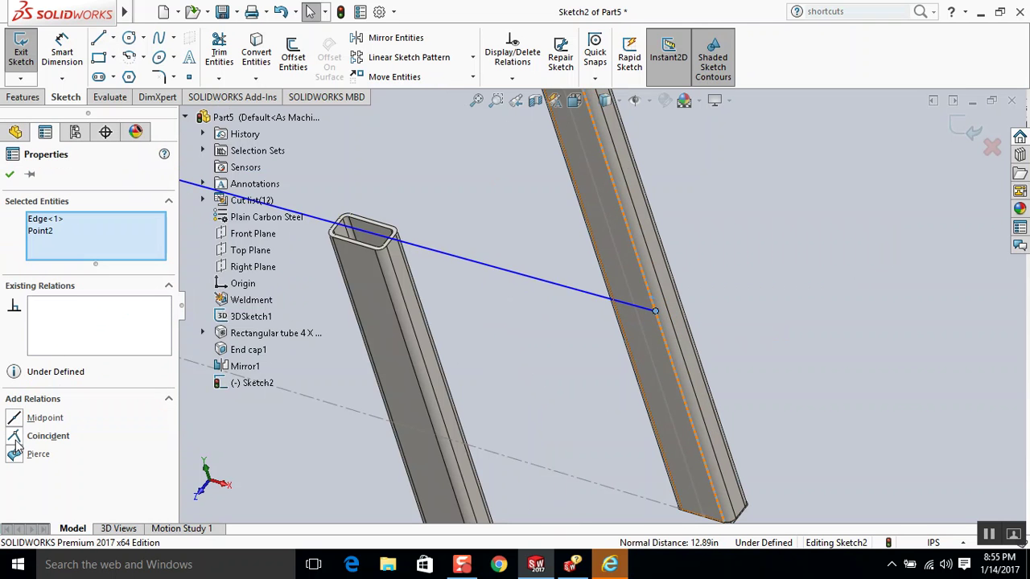
{"action": "left_click", "coordinate": [14, 436]}
- Undo the coincident relation and exit the sketch, discarding its changes
{"action": "mouse_move", "coordinate": [531, 380]}
{"action": "middle_mouse_down"}
{"action": "mouse_move", "coordinate": [588, 352]}
{"action": "mouse_move", "coordinate": [601, 427]}
{"action": "mouse_move", "coordinate": [717, 304]}
{"action": "mouse_move", "coordinate": [660, 355]}
{"action": "middle_mouse_up"}
{"action": "key", "text": "ctrl+z"}
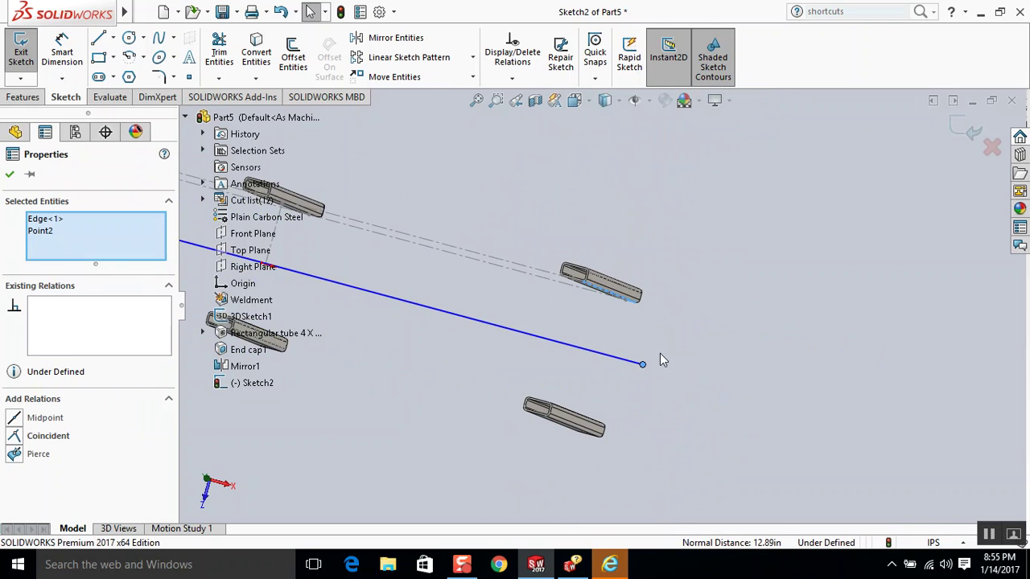
{"action": "middle_click_drag", "start_coordinate": [425, 343], "coordinate": [482, 281]}
{"action": "key", "text": "Escape"}
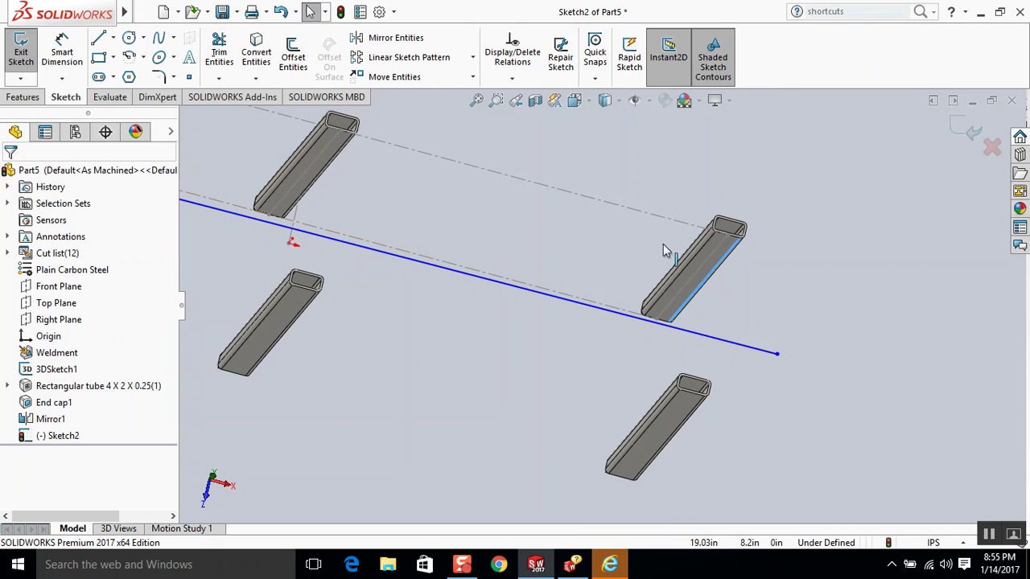
{"action": "left_click", "coordinate": [992, 145]}
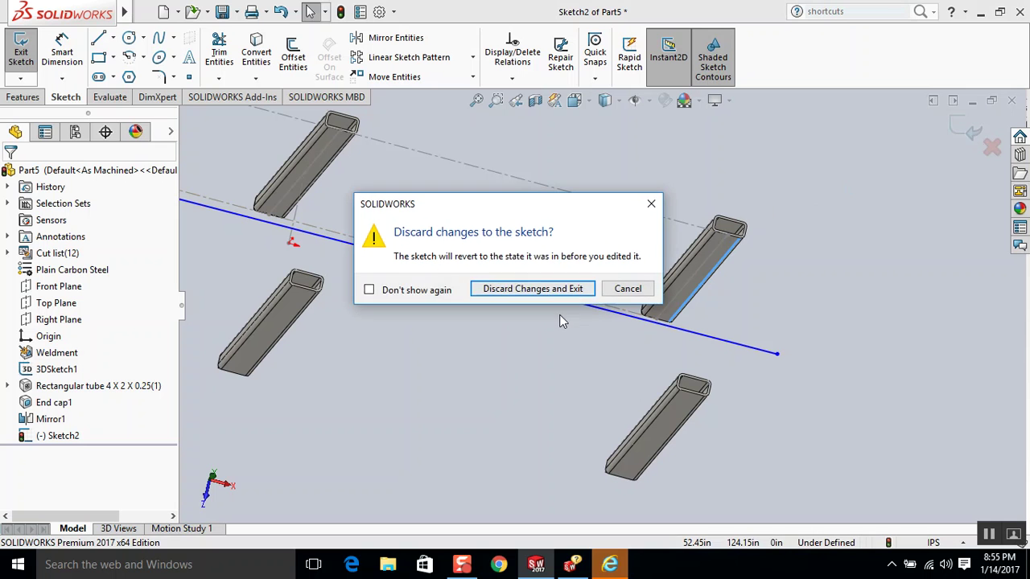
{"action": "left_click", "coordinate": [533, 289]}
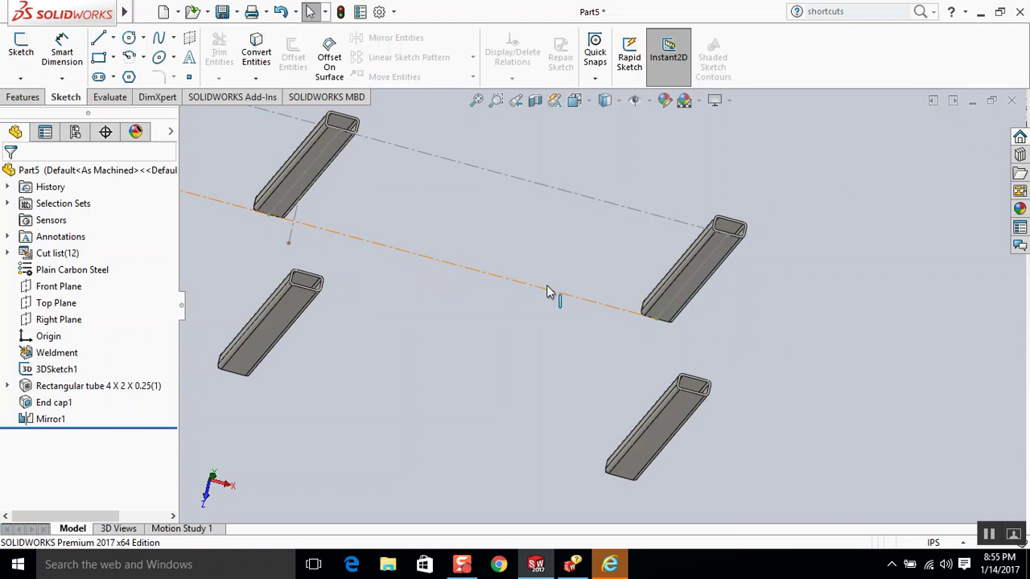
- Open a new sketch on the original outer post's wide face that looks toward the mirrored posts, with the Line tool
{"action": "scroll", "coordinate": [430, 324], "scroll_direction": "up", "scroll_amount": 3}
{"action": "scroll", "coordinate": [360, 211], "scroll_direction": "down", "scroll_amount": 2}
{"action": "scroll", "coordinate": [391, 257], "scroll_direction": "down", "scroll_amount": 2}
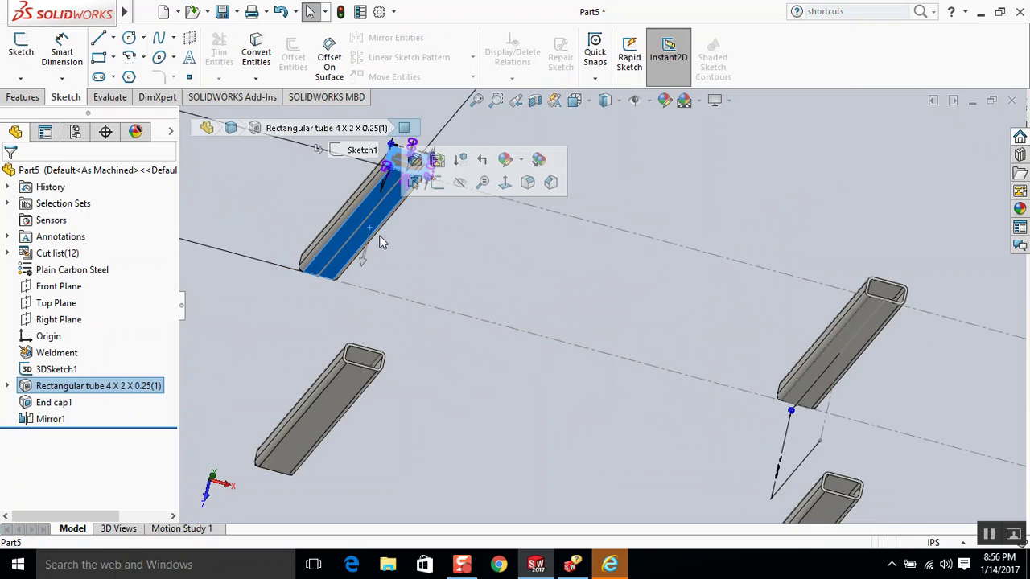
{"action": "key", "text": "l"}
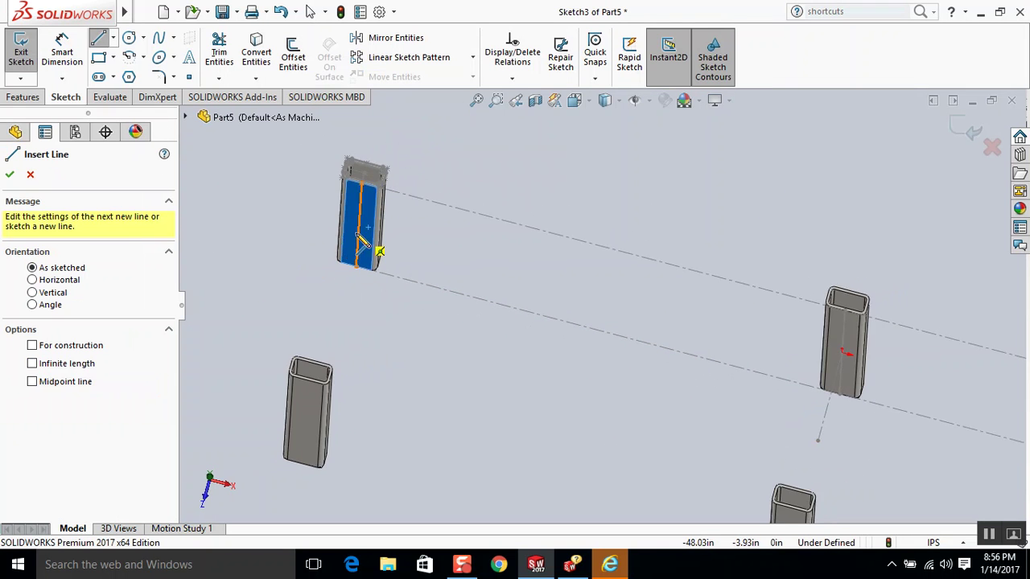
- Sketch a line from the first outer post's outer edge to the outer edge of the opposite outer post
{"action": "scroll", "coordinate": [354, 235], "scroll_direction": "up", "scroll_amount": 2}
{"action": "scroll", "coordinate": [414, 251], "scroll_direction": "down", "scroll_amount": 3}
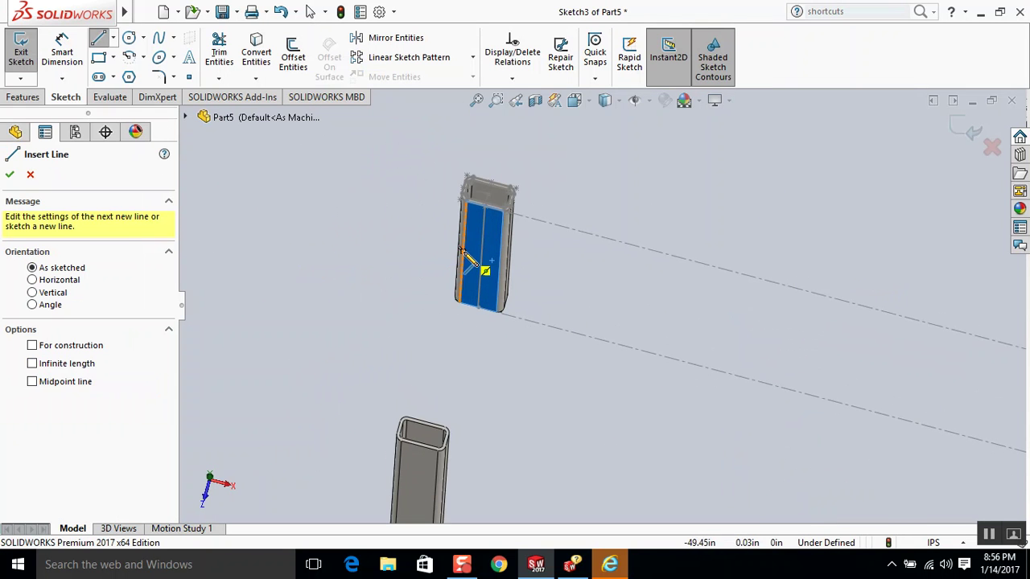
{"action": "left_click", "coordinate": [462, 270]}
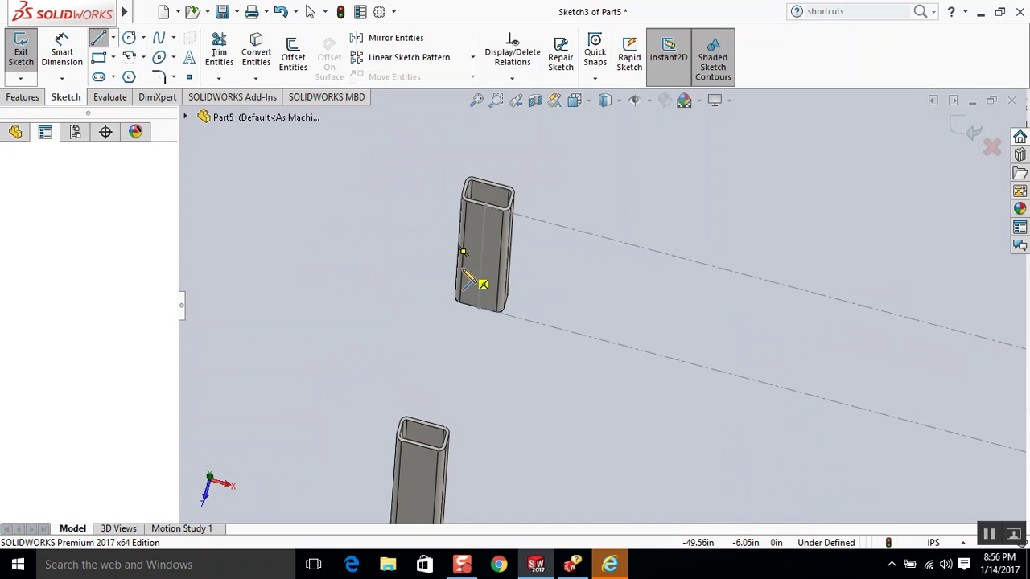
{"action": "scroll", "coordinate": [543, 287], "scroll_direction": "up", "scroll_amount": 3}
{"action": "scroll", "coordinate": [593, 335], "scroll_direction": "up", "scroll_amount": 2}
{"action": "scroll", "coordinate": [861, 386], "scroll_direction": "down", "scroll_amount": 5}
{"action": "left_click", "coordinate": [738, 361]}
{"action": "key", "text": "Escape"}
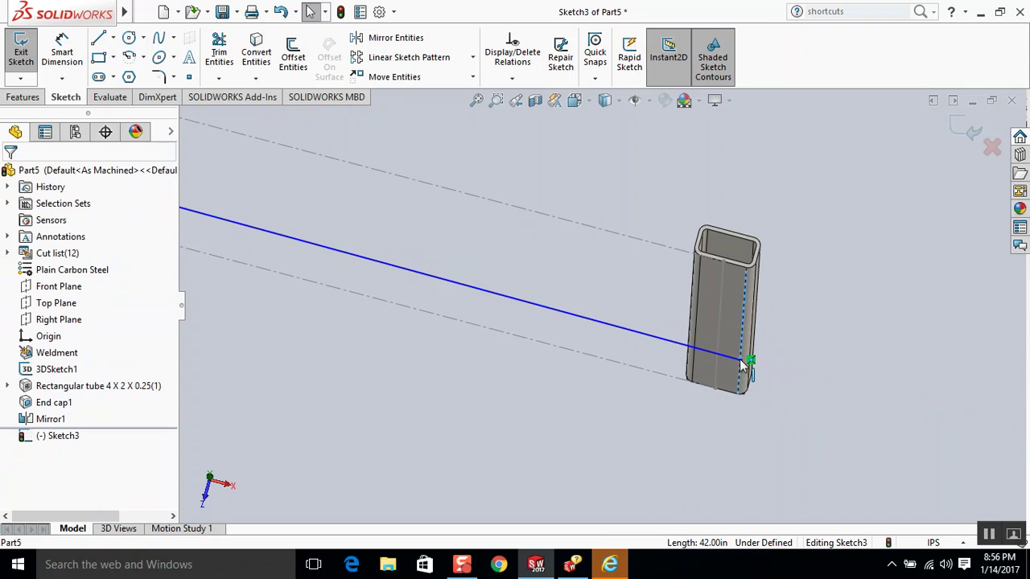
- Make the line's start point coincident with the first outer post's long outer edge
{"action": "scroll", "coordinate": [760, 390], "scroll_direction": "up", "scroll_amount": 1}
{"action": "scroll", "coordinate": [789, 389], "scroll_direction": "up", "scroll_amount": 1}
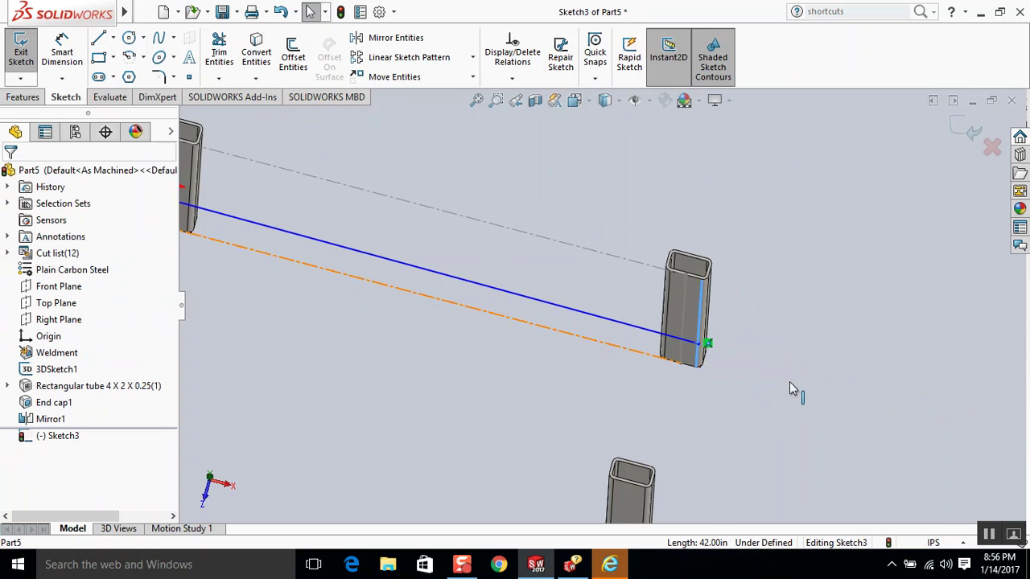
{"action": "scroll", "coordinate": [609, 356], "scroll_direction": "up", "scroll_amount": 1}
{"action": "scroll", "coordinate": [644, 309], "scroll_direction": "up", "scroll_amount": 1}
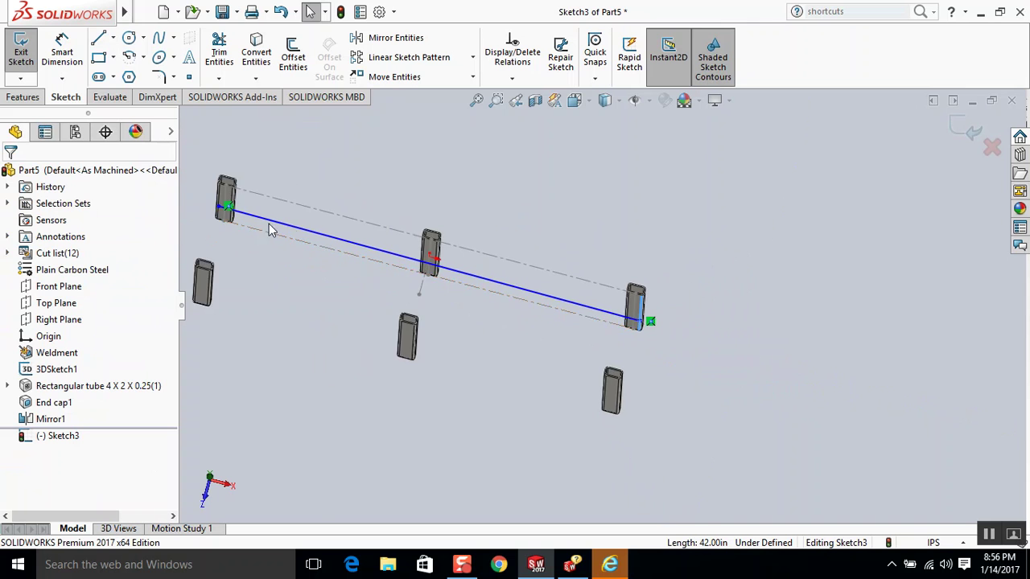
{"action": "scroll", "coordinate": [288, 234], "scroll_direction": "down", "scroll_amount": 2}
{"action": "scroll", "coordinate": [339, 234], "scroll_direction": "down", "scroll_amount": 2}
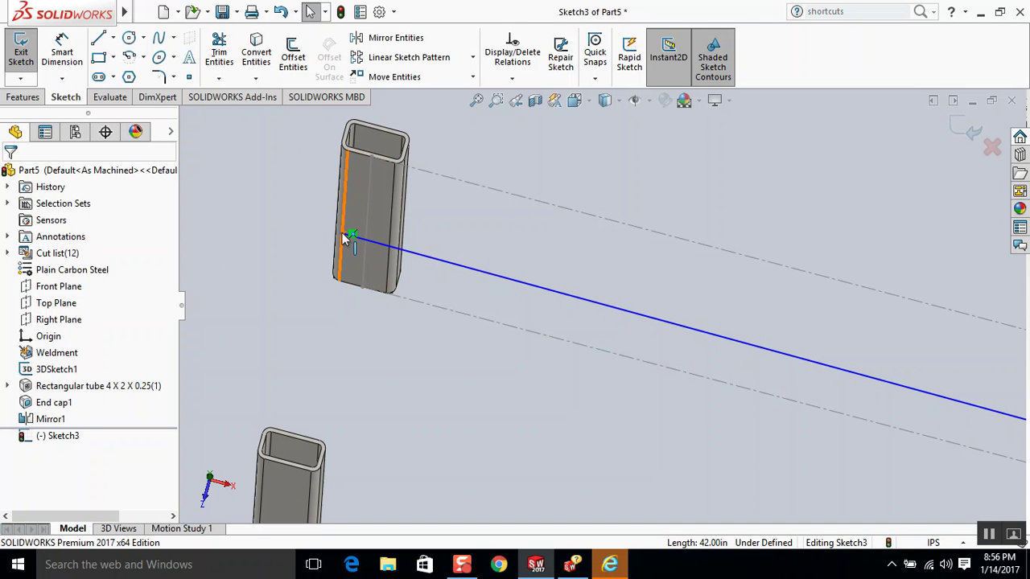
{"action": "left_click", "coordinate": [343, 233], "text": "ctrl"}
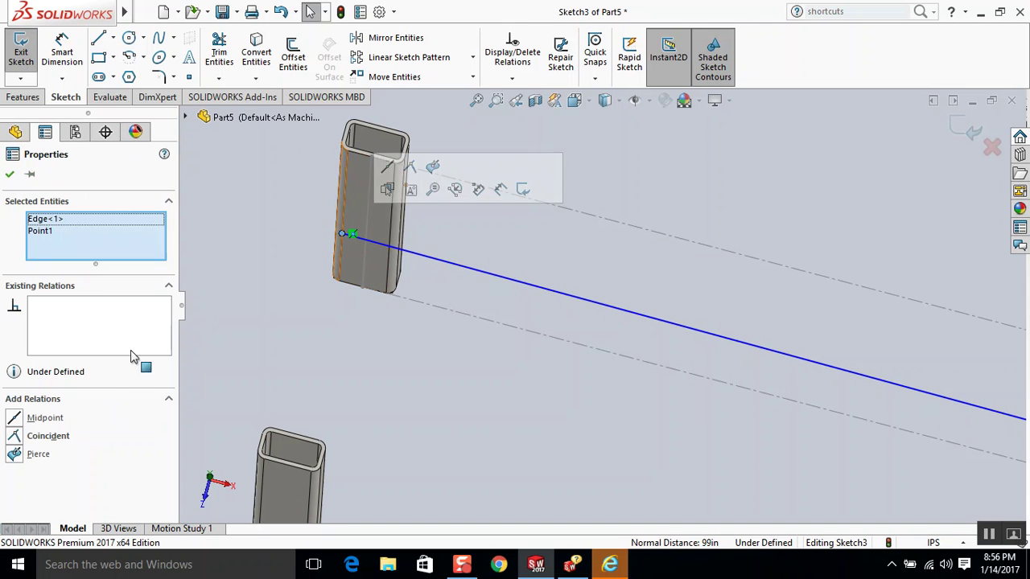
{"action": "left_click", "coordinate": [298, 301]}
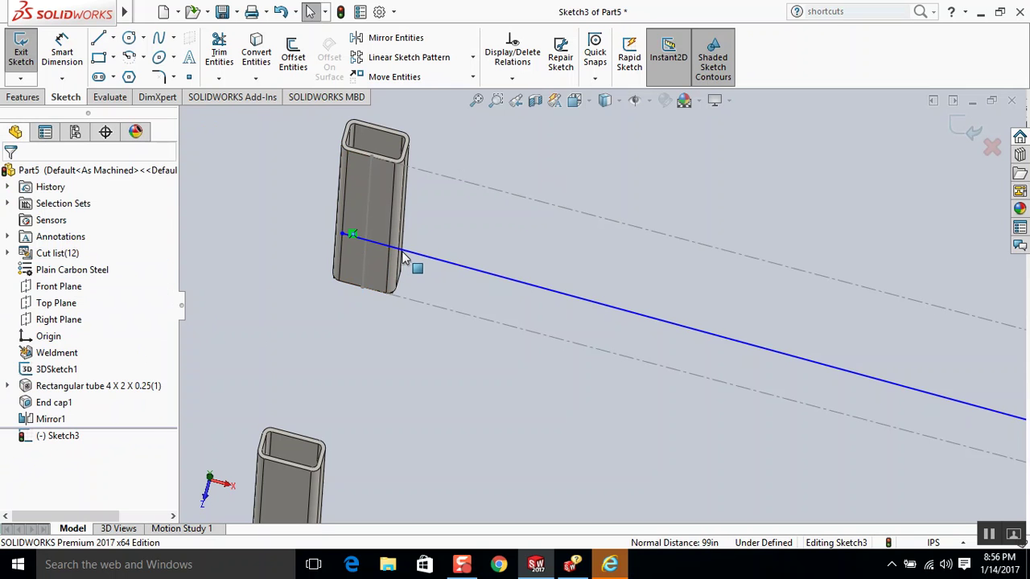
- Make the sketched line parallel to the lower construction line running along the posts' bases
{"action": "left_click", "coordinate": [412, 313]}
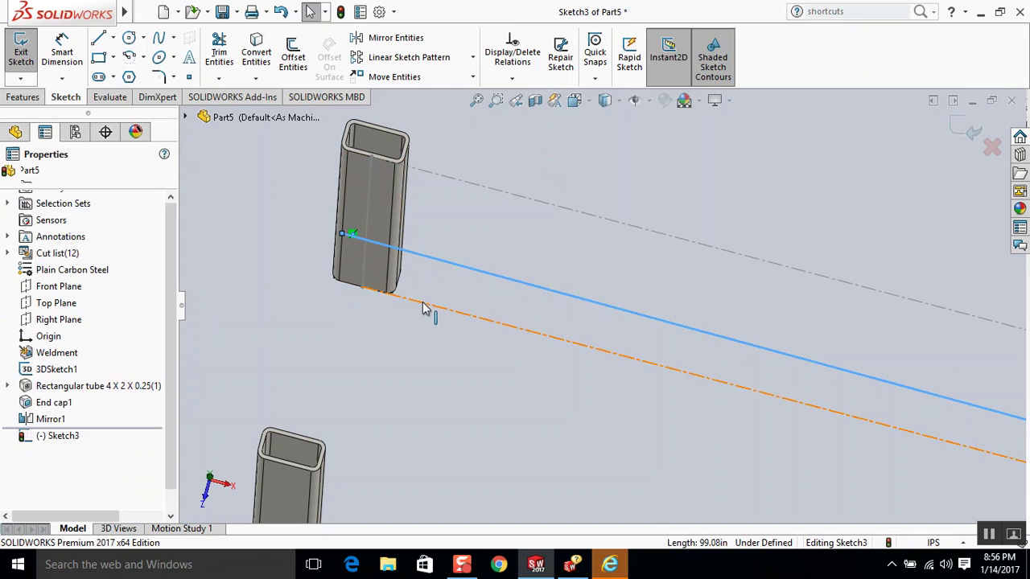
{"action": "left_click", "coordinate": [425, 306], "text": "ctrl"}
{"action": "left_click", "coordinate": [29, 456]}
{"action": "left_click", "coordinate": [304, 243]}
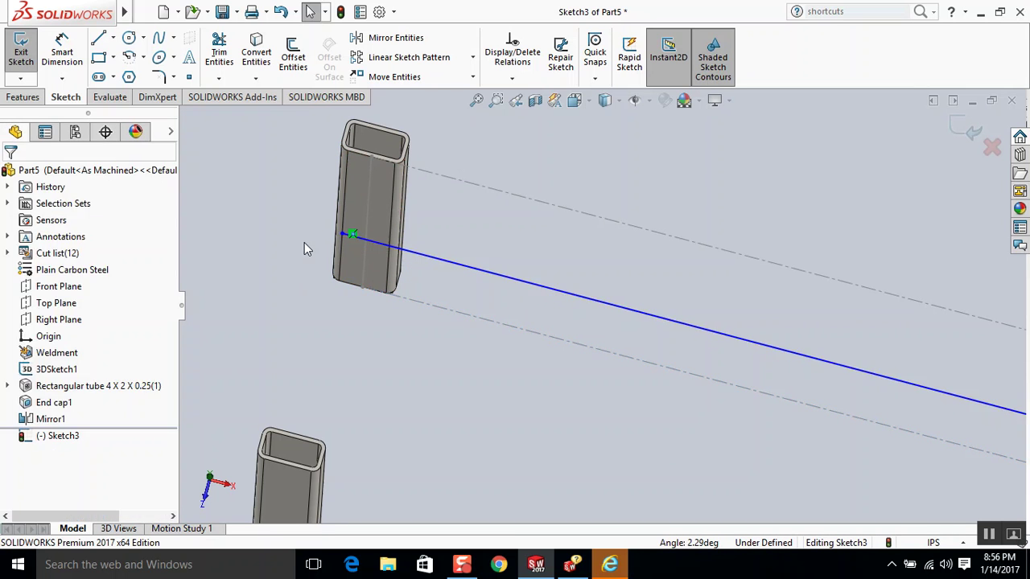
- Dimension the line 16 in from the lower construction line and exit the sketch
{"action": "left_click", "coordinate": [378, 256]}
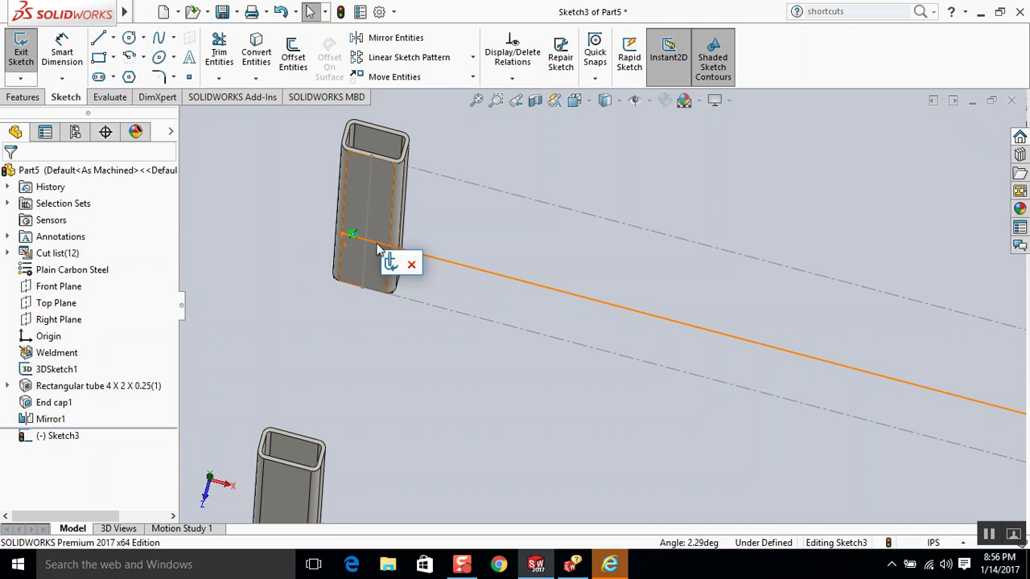
{"action": "left_click", "coordinate": [385, 275]}
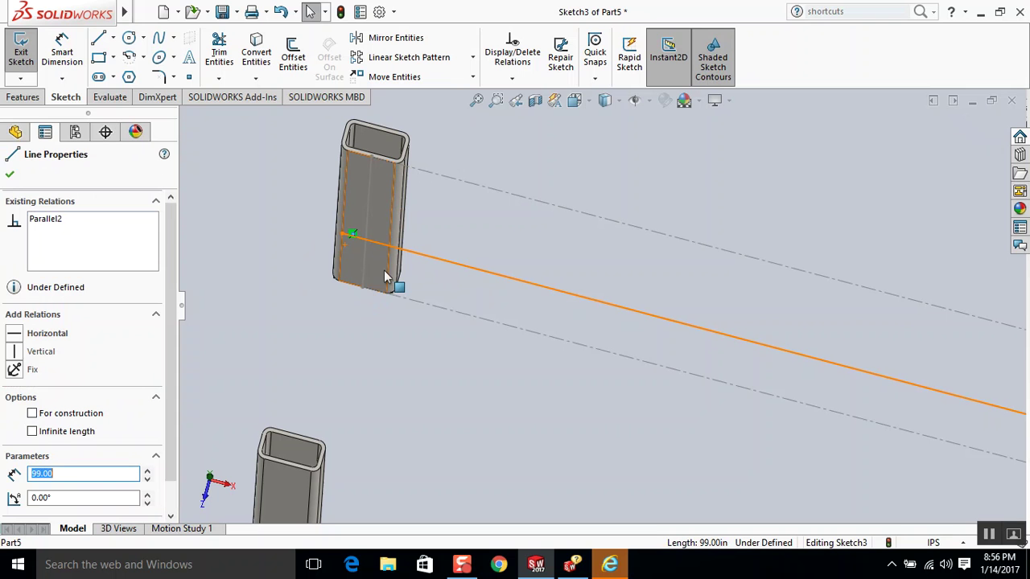
{"action": "key", "text": "d"}
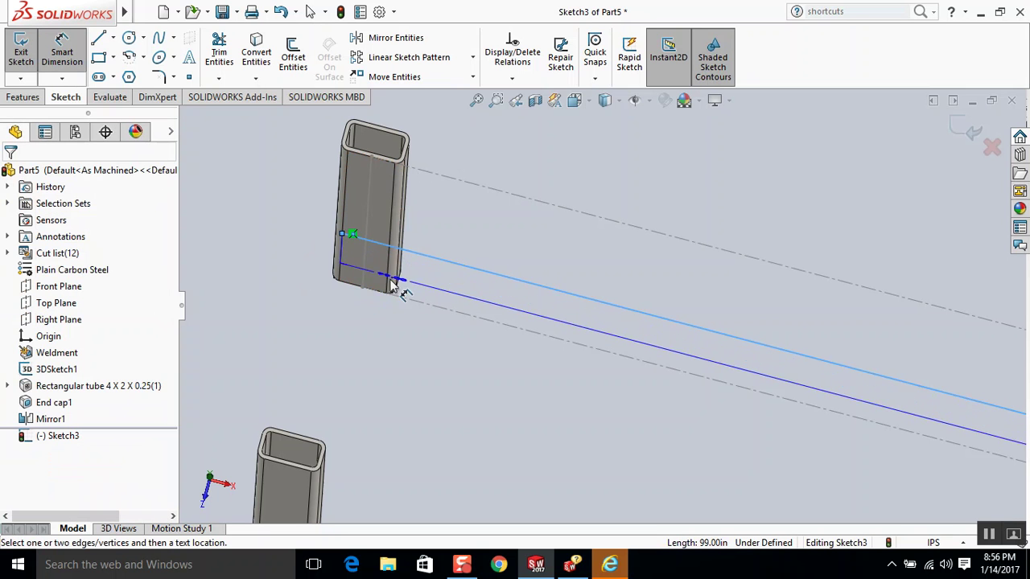
{"action": "left_click", "coordinate": [402, 298]}
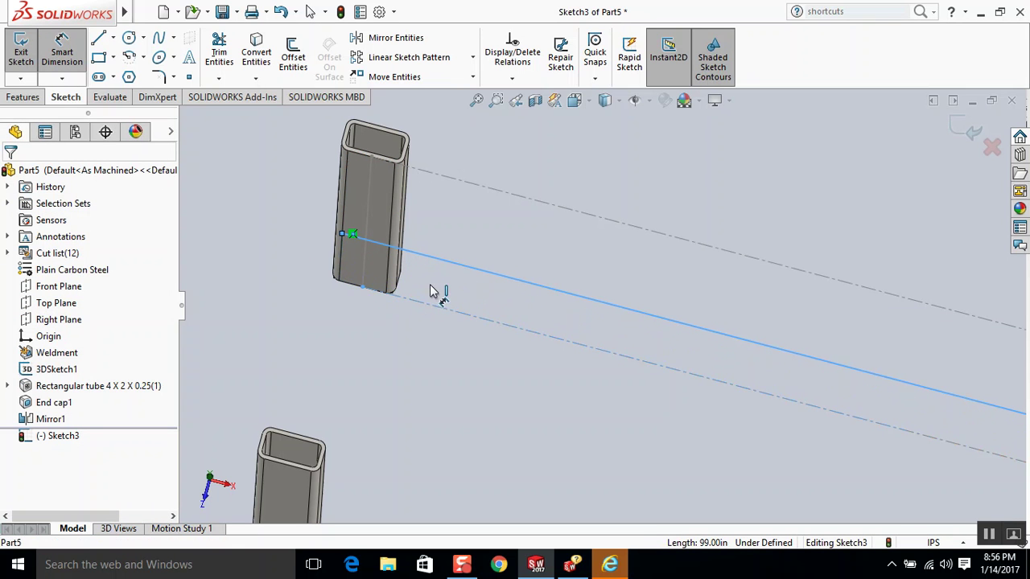
{"action": "left_click", "coordinate": [441, 290]}
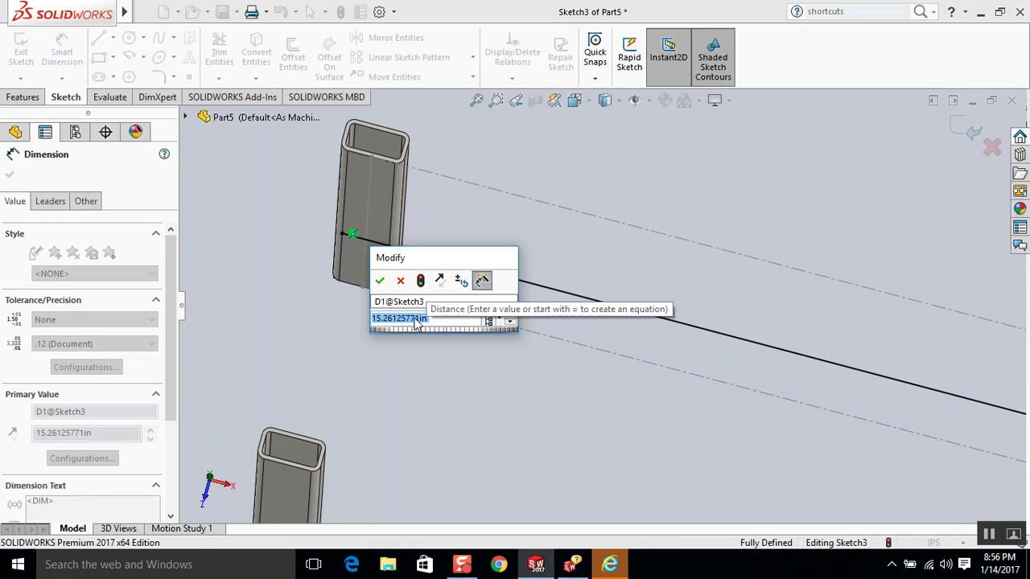
{"action": "type", "text": "16"}
{"action": "key", "text": "Return"}
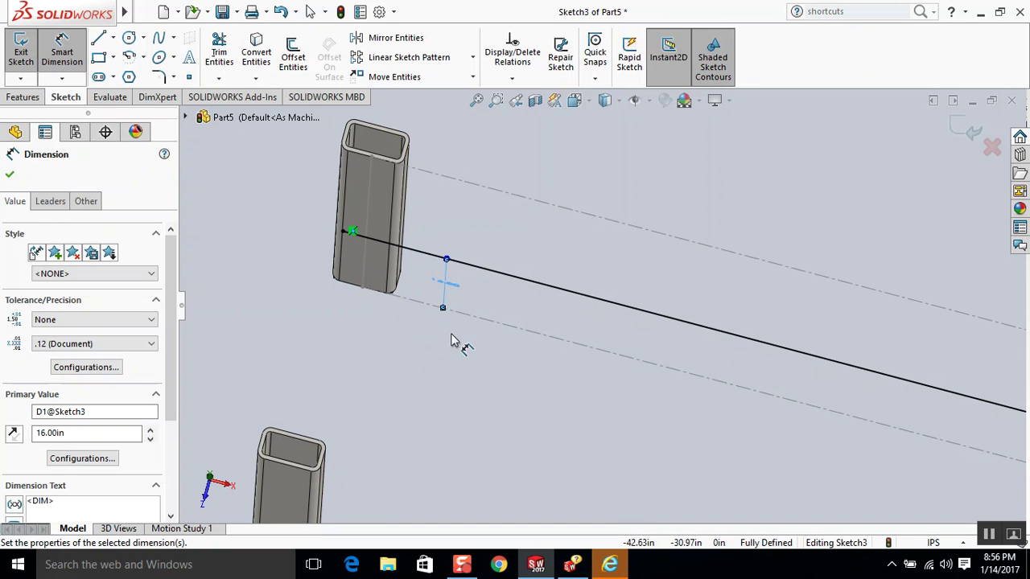
{"action": "left_click", "coordinate": [971, 129]}
- Start a structural member along the sketched line with the ansi inch rectangular tube profile, size 4 x 2 x 0.25
{"action": "left_click", "coordinate": [200, 12]}
{"action": "mouse_move", "coordinate": [235, 14]}
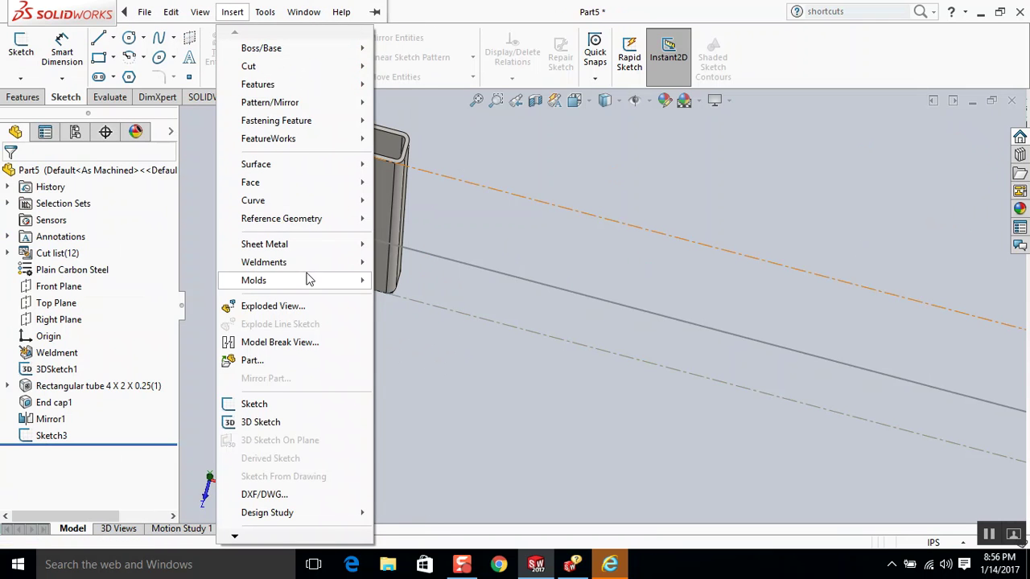
{"action": "mouse_move", "coordinate": [306, 265]}
{"action": "left_click", "coordinate": [424, 281]}
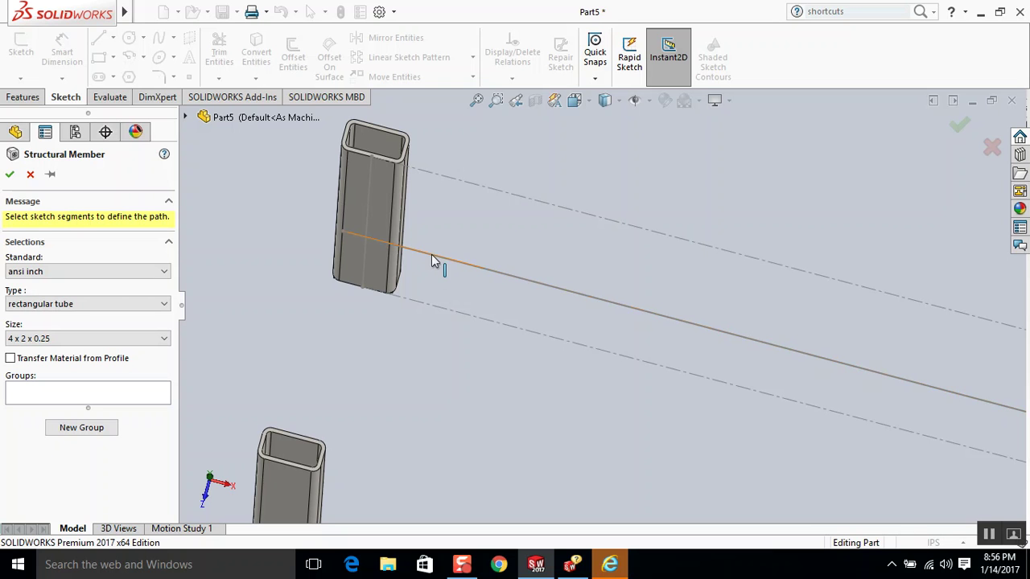
{"action": "left_click", "coordinate": [426, 266]}
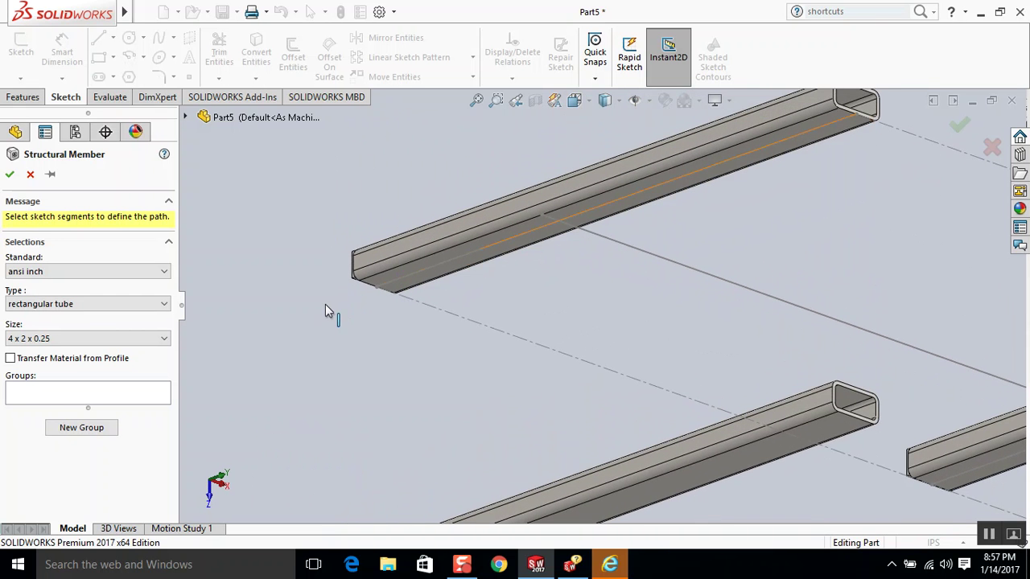
{"action": "scroll", "coordinate": [626, 254], "scroll_direction": "down", "scroll_amount": 2}
{"action": "left_click", "coordinate": [633, 246]}
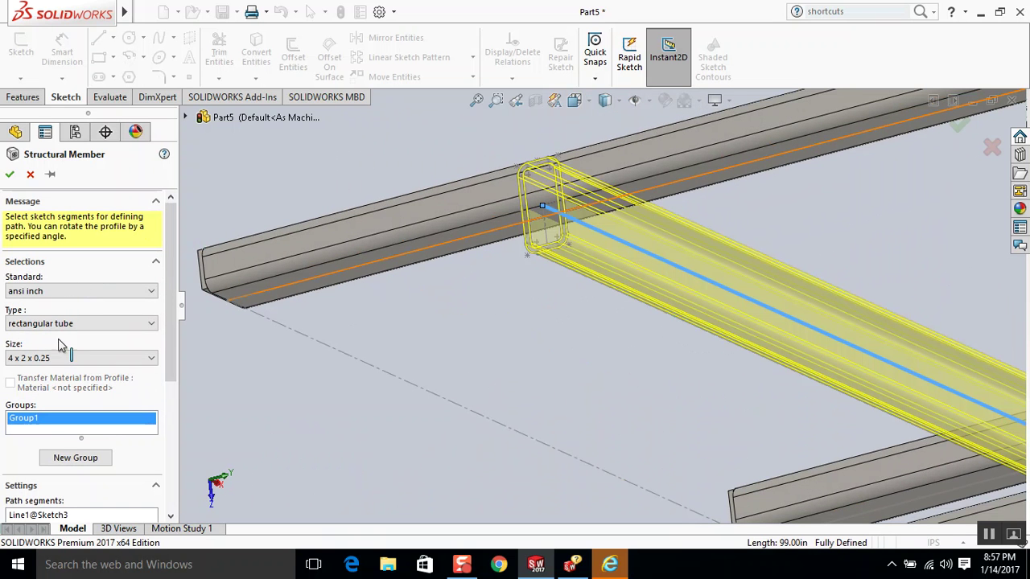
- Rotate the structural member's profile by 90 degrees
{"action": "scroll", "coordinate": [170, 352], "scroll_direction": "down", "scroll_amount": 5}
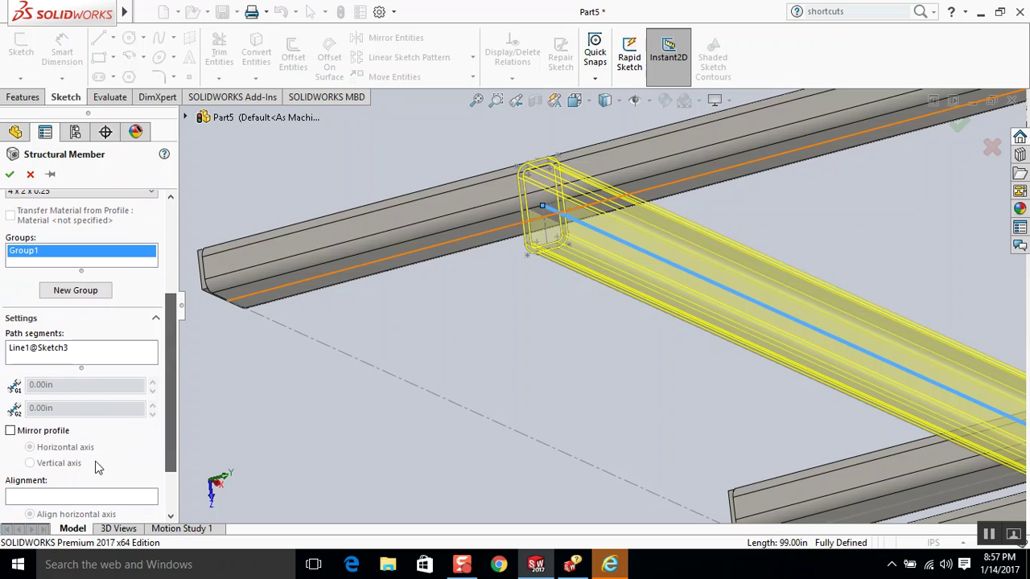
{"action": "scroll", "coordinate": [68, 432], "scroll_direction": "down", "scroll_amount": 2}
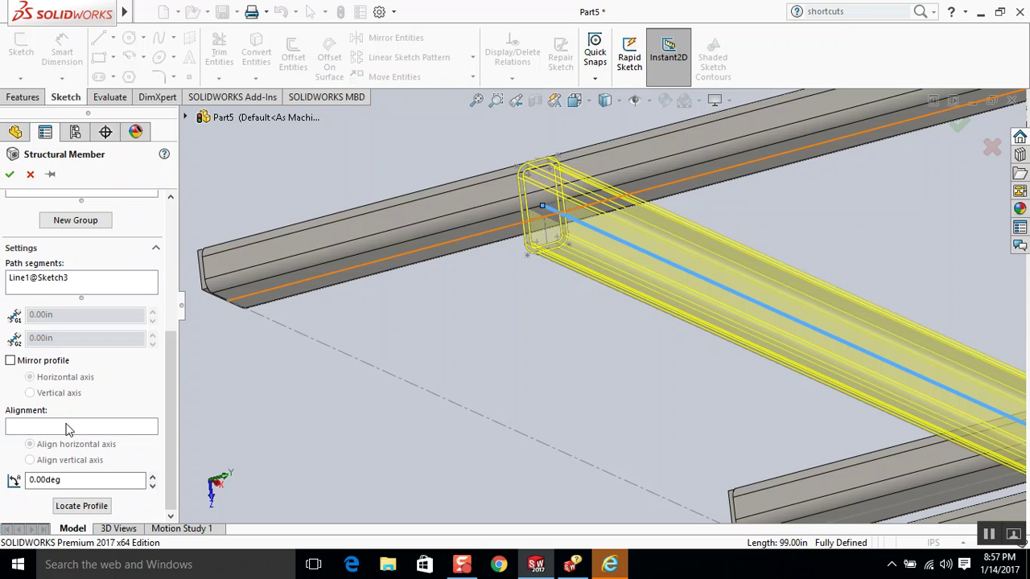
{"action": "left_click_drag", "start_coordinate": [78, 479], "coordinate": [2, 478]}
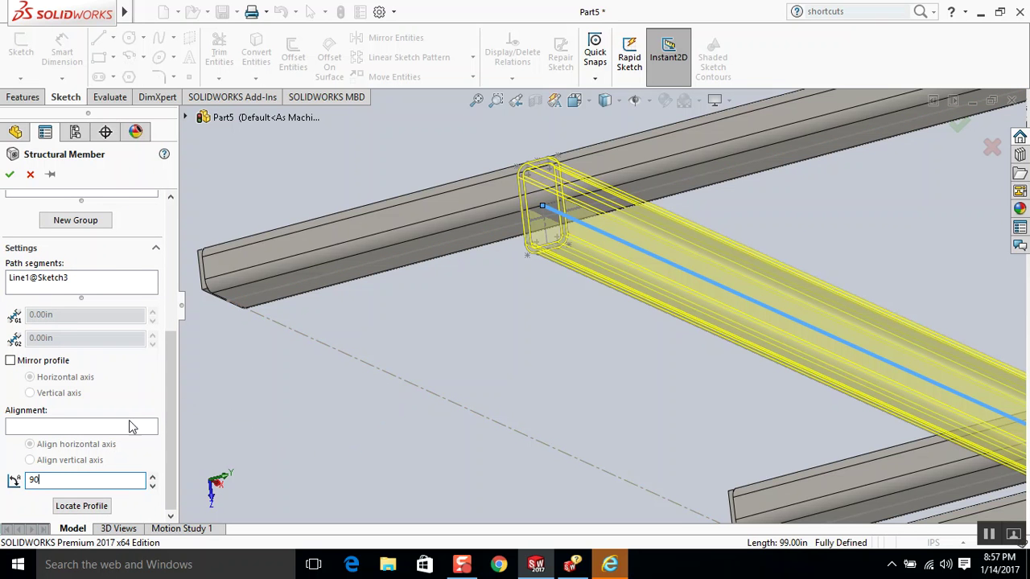
{"action": "type", "text": "90"}
{"action": "key", "text": "Return"}
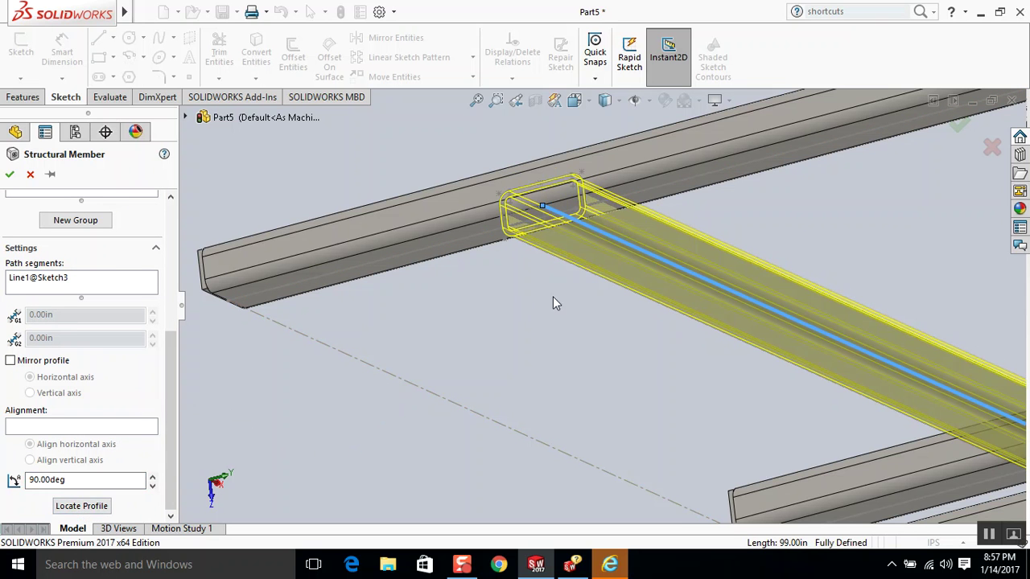
- Relocate the profile so the path line pierces the midpoint of its outer long side facing the posts, and create the member
{"action": "middle_click_drag", "start_coordinate": [553, 297], "coordinate": [599, 335]}
{"action": "scroll", "coordinate": [887, 380], "scroll_direction": "up", "scroll_amount": 1}
{"action": "scroll", "coordinate": [887, 379], "scroll_direction": "down", "scroll_amount": 2}
{"action": "mouse_move", "coordinate": [786, 353]}
{"action": "middle_mouse_down"}
{"action": "mouse_move", "coordinate": [770, 334]}
{"action": "mouse_move", "coordinate": [776, 344]}
{"action": "middle_mouse_up"}
{"action": "left_click", "coordinate": [81, 506]}
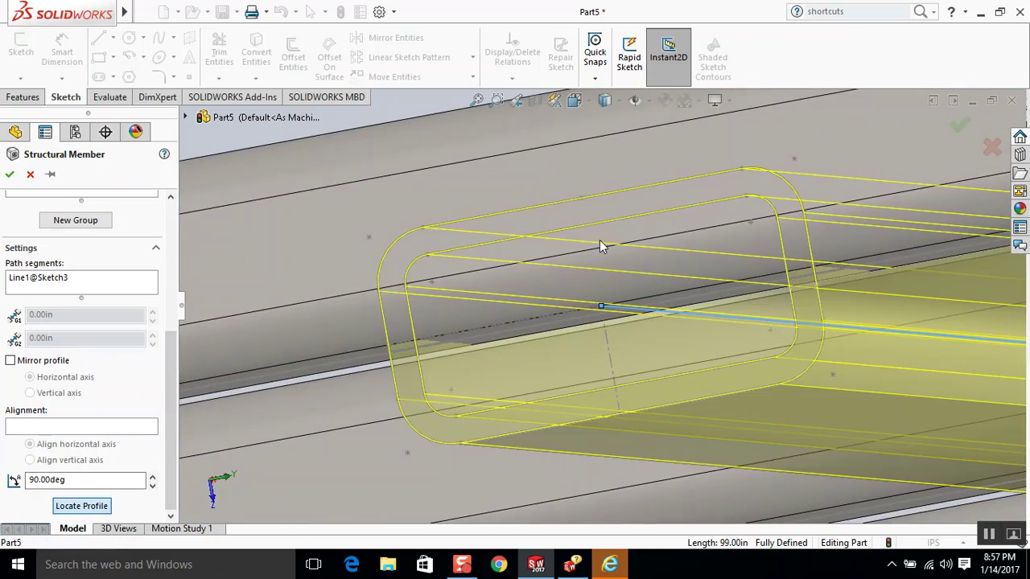
{"action": "left_click", "coordinate": [583, 199]}
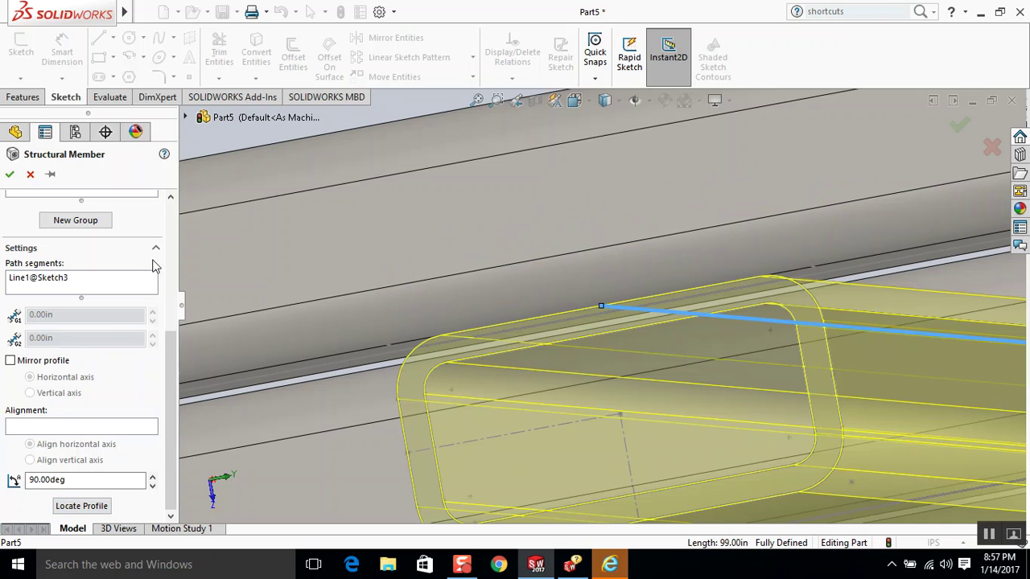
{"action": "left_click", "coordinate": [10, 175]}
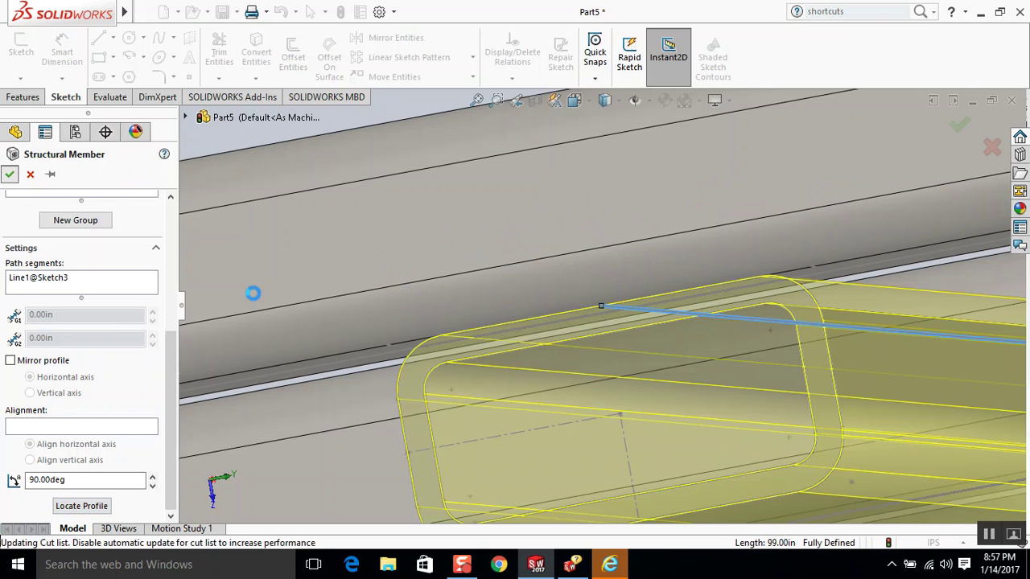
- Start a Mirror feature and set the Front Plane as its mirror plane
{"action": "scroll", "coordinate": [381, 239], "scroll_direction": "up", "scroll_amount": 10}
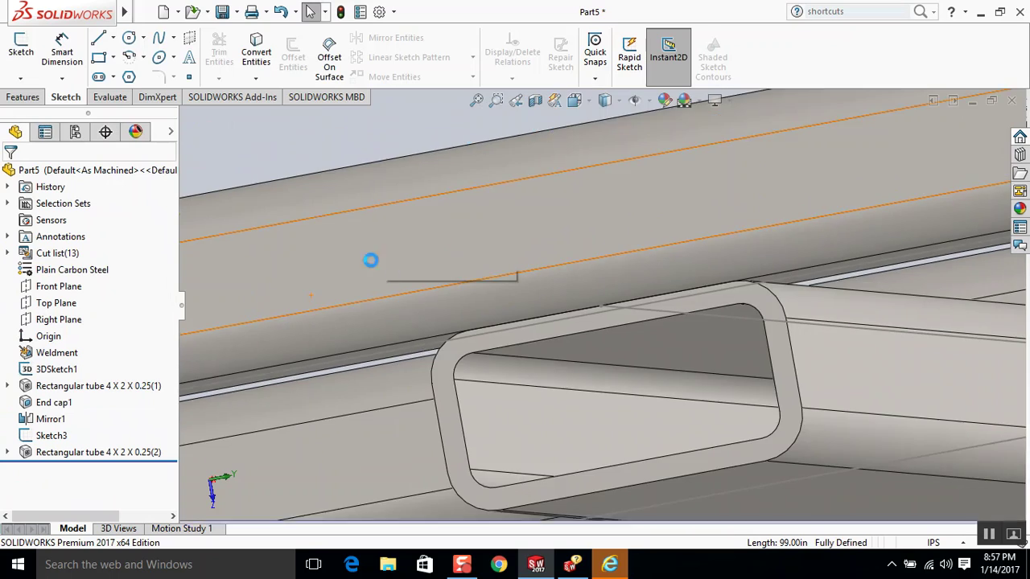
{"action": "middle_click_drag", "start_coordinate": [449, 239], "coordinate": [366, 214]}
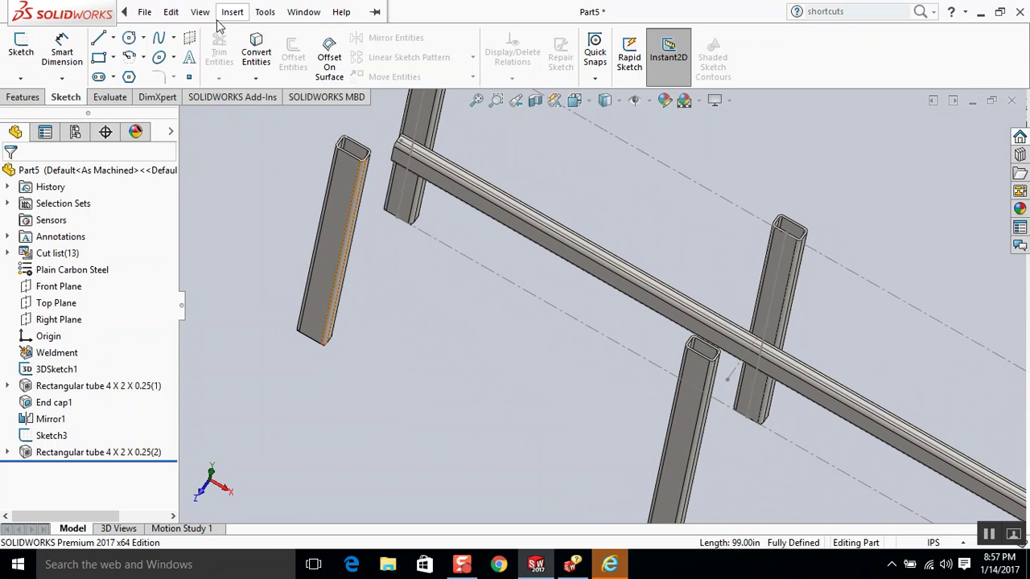
{"action": "left_click", "coordinate": [225, 15]}
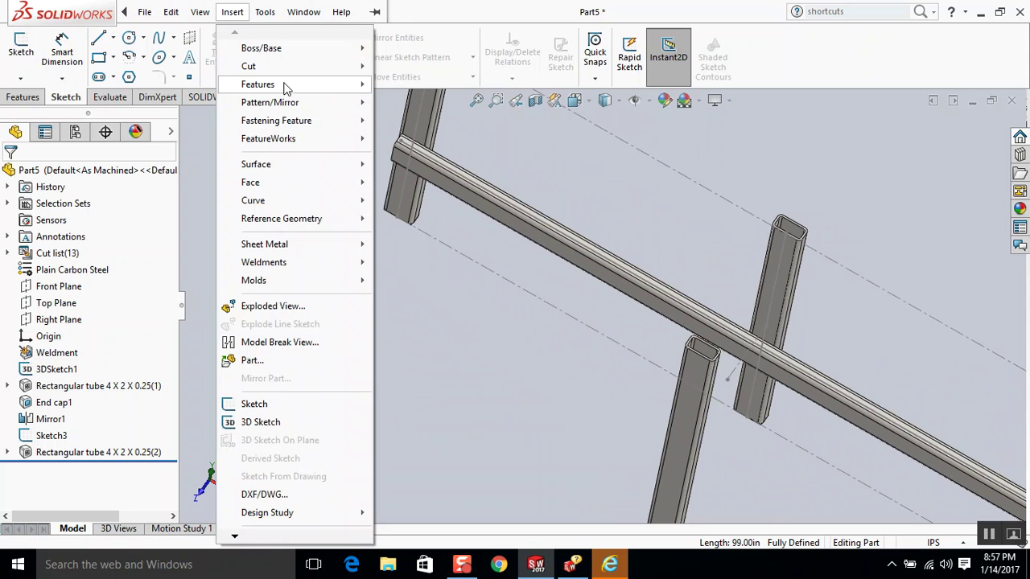
{"action": "mouse_move", "coordinate": [287, 103]}
{"action": "left_click", "coordinate": [385, 139]}
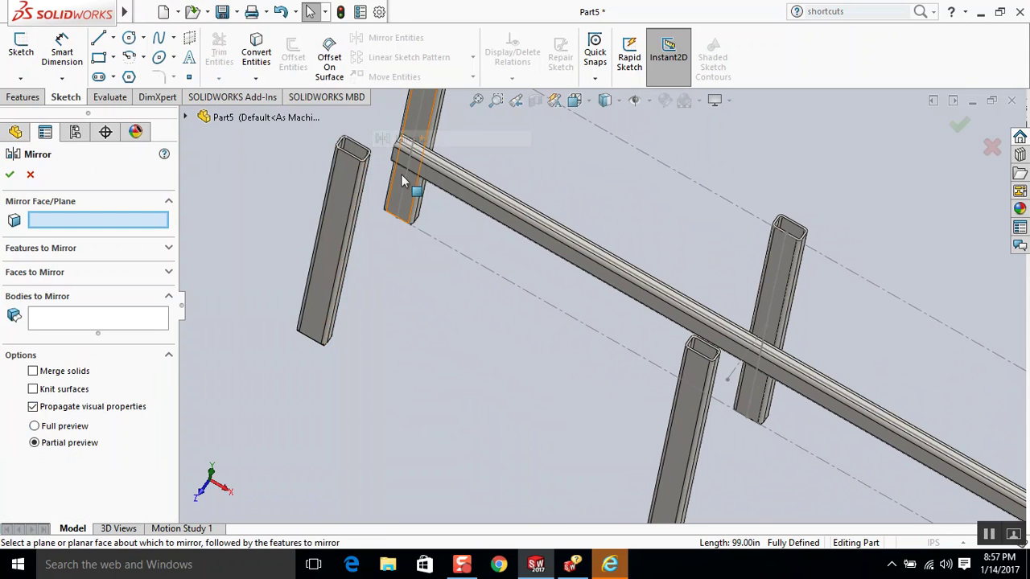
{"action": "left_click", "coordinate": [53, 328]}
{"action": "left_click", "coordinate": [109, 222]}
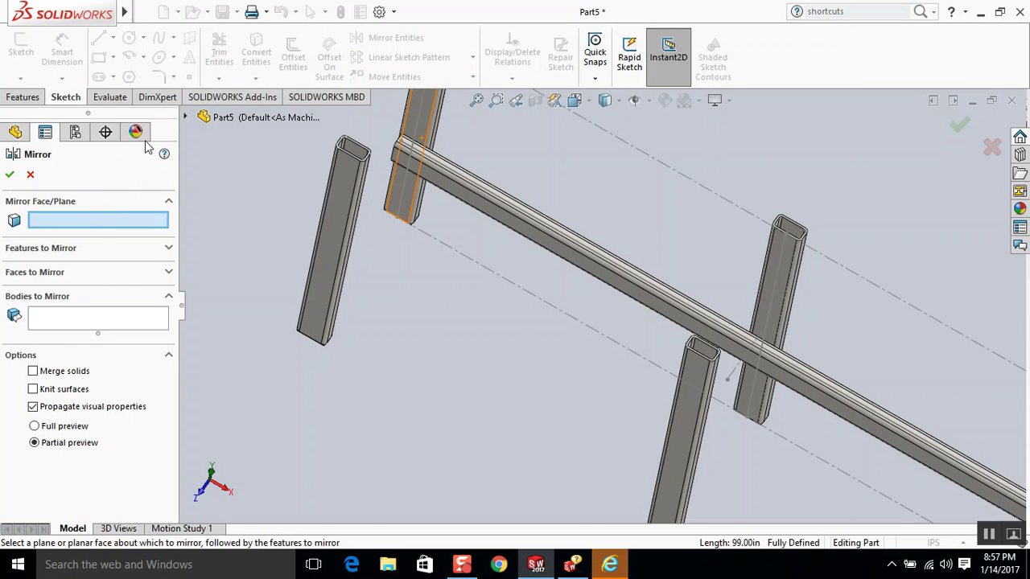
{"action": "left_click", "coordinate": [186, 116]}
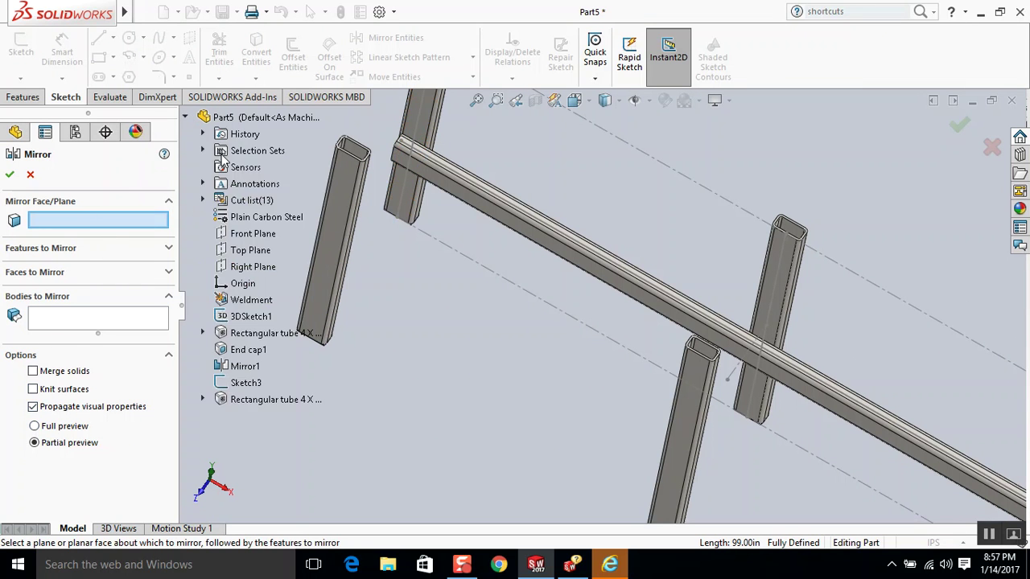
{"action": "left_click", "coordinate": [243, 235]}
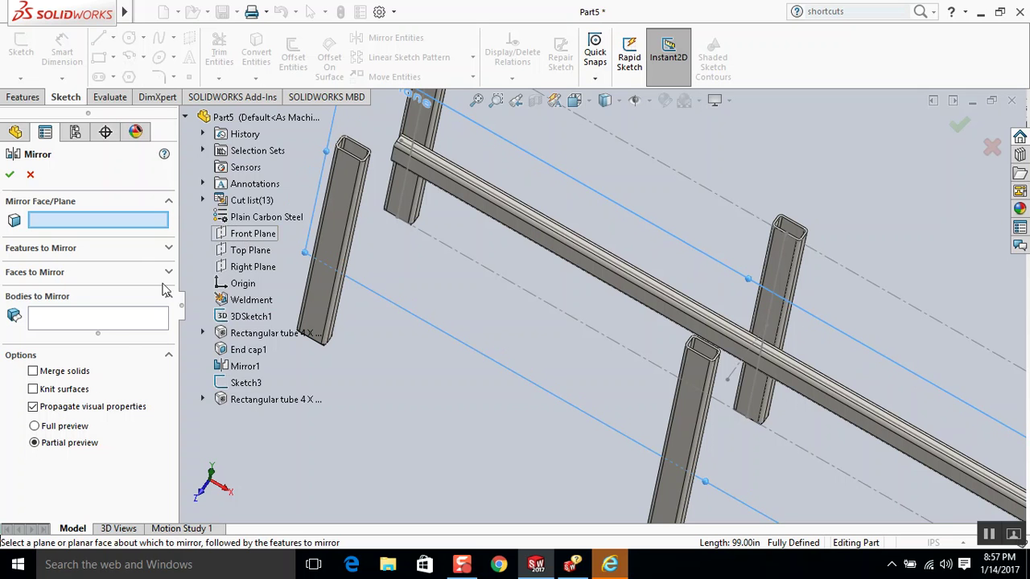
- Choose the long rectangular tube rail as the body to mirror and create the mirrored rail
{"action": "left_click", "coordinate": [81, 320]}
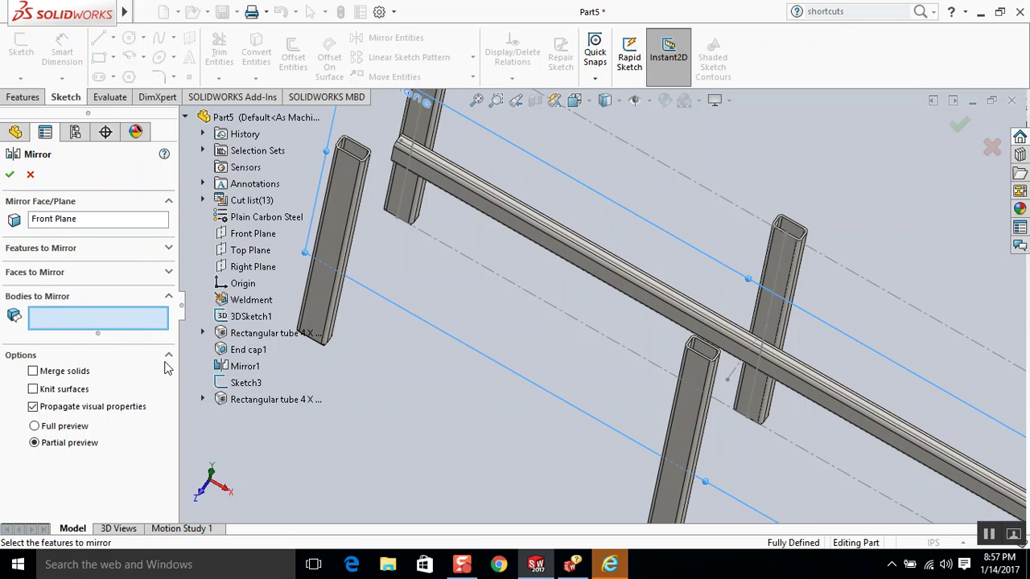
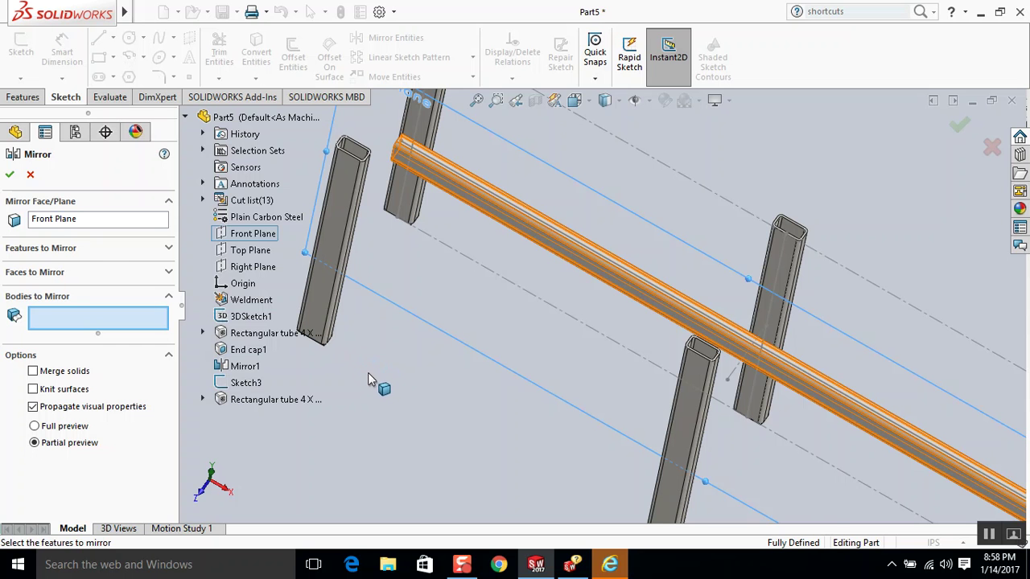
{"action": "left_click", "coordinate": [367, 373]}
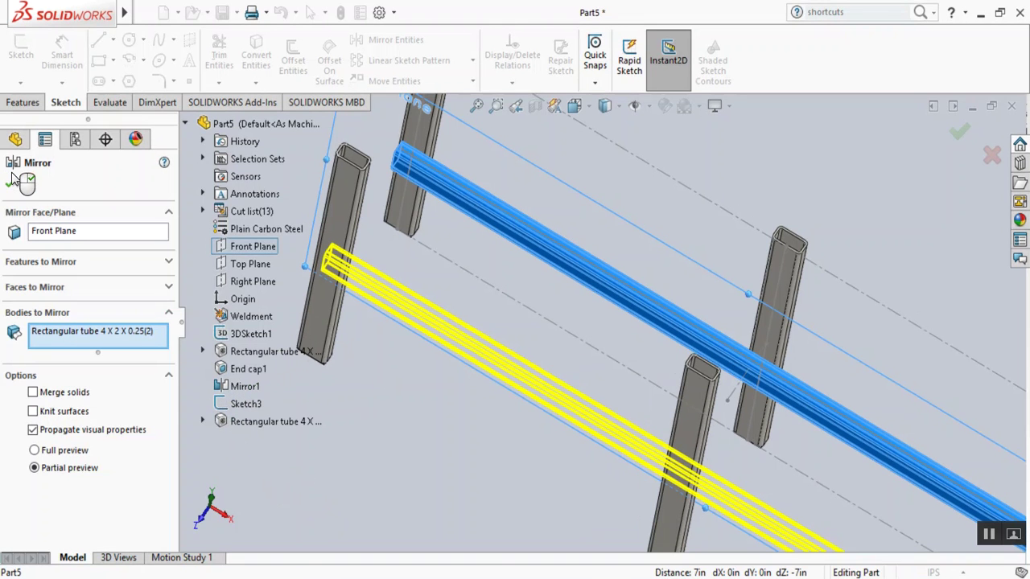
{"action": "left_click", "coordinate": [12, 178]}
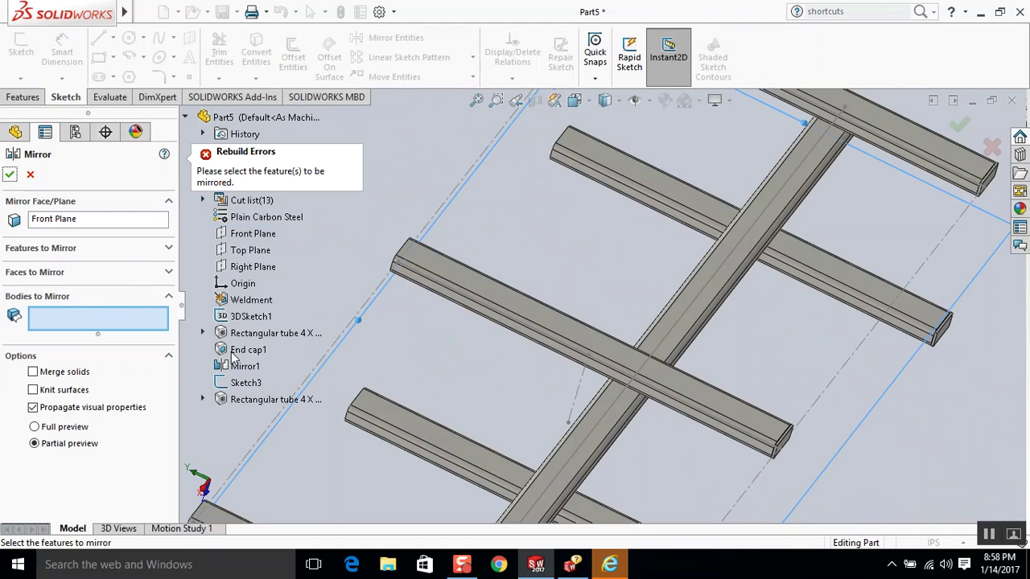
{"action": "scroll", "coordinate": [509, 354], "scroll_direction": "down", "scroll_amount": 5}
{"action": "scroll", "coordinate": [508, 333], "scroll_direction": "up", "scroll_amount": 8}
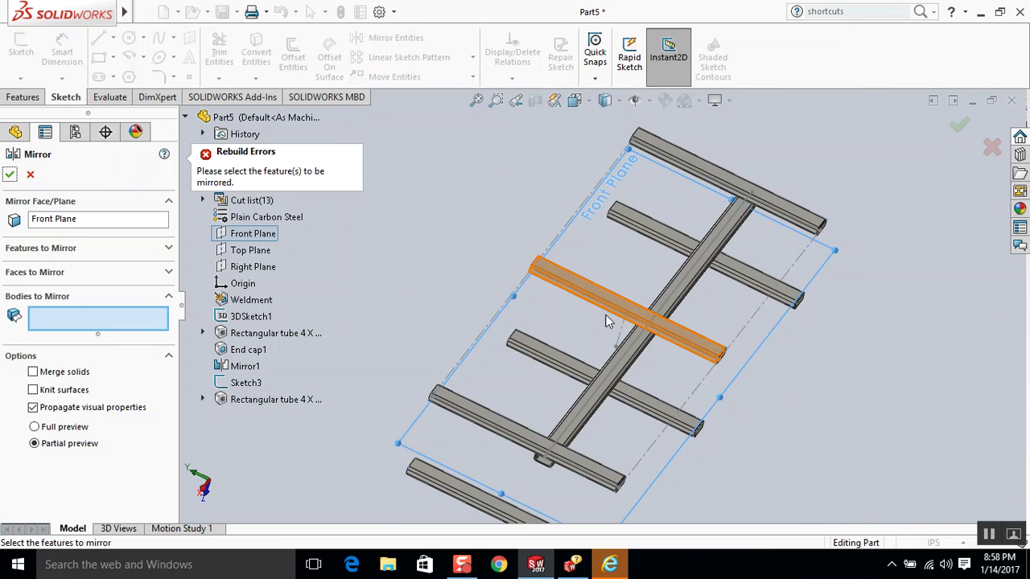
{"action": "middle_click_drag", "start_coordinate": [653, 357], "coordinate": [728, 214]}
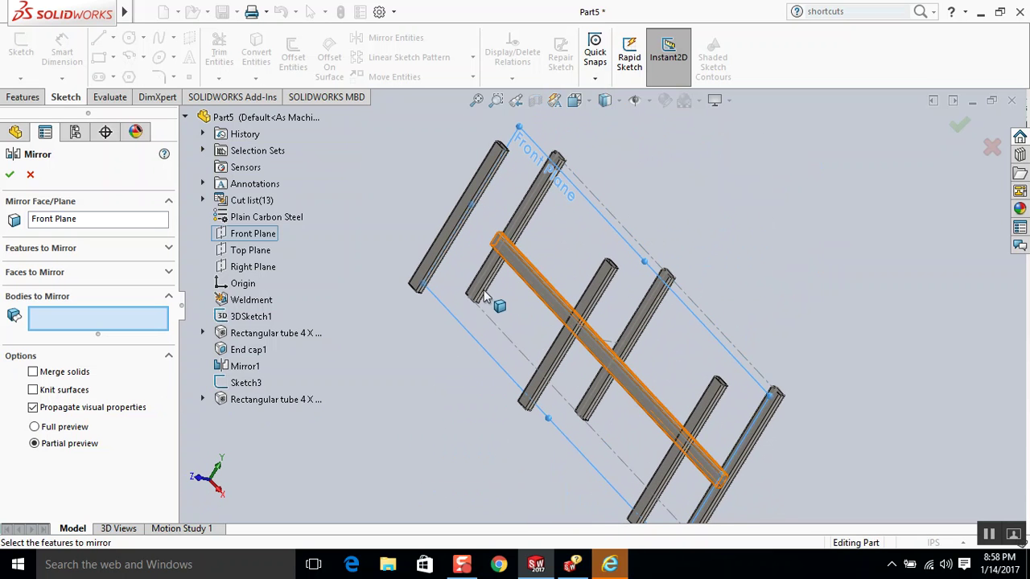
{"action": "left_click", "coordinate": [404, 308]}
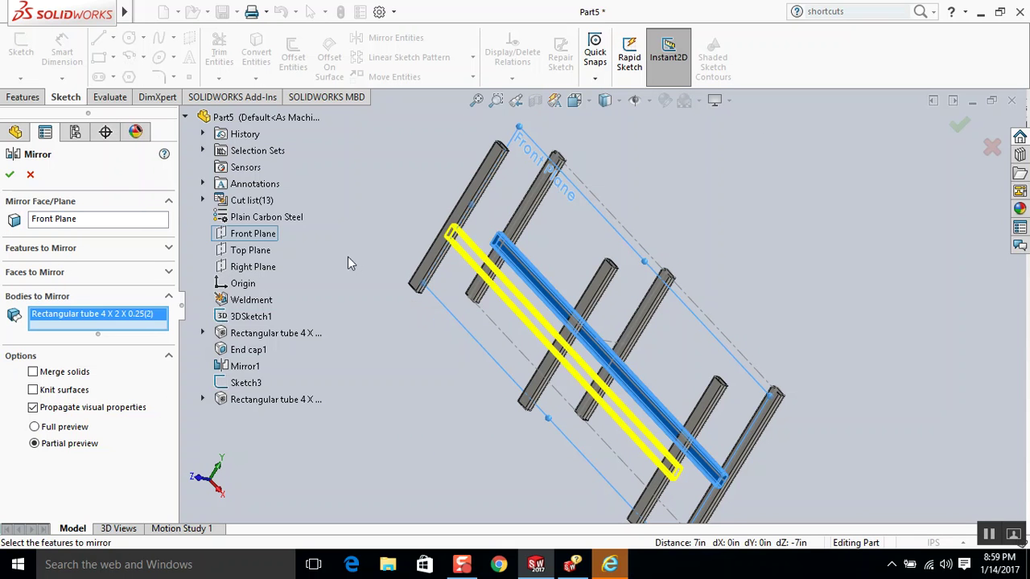
{"action": "left_click", "coordinate": [10, 175]}
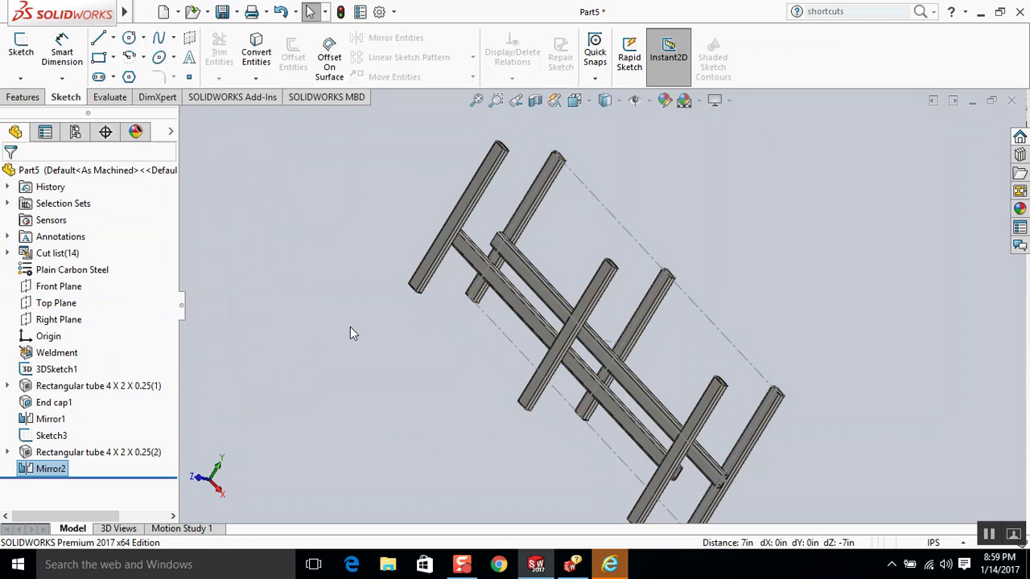
- Examine the frame with its two parallel rails and six posts from the isometric view and close up
{"action": "middle_click_drag", "start_coordinate": [348, 345], "coordinate": [390, 290]}
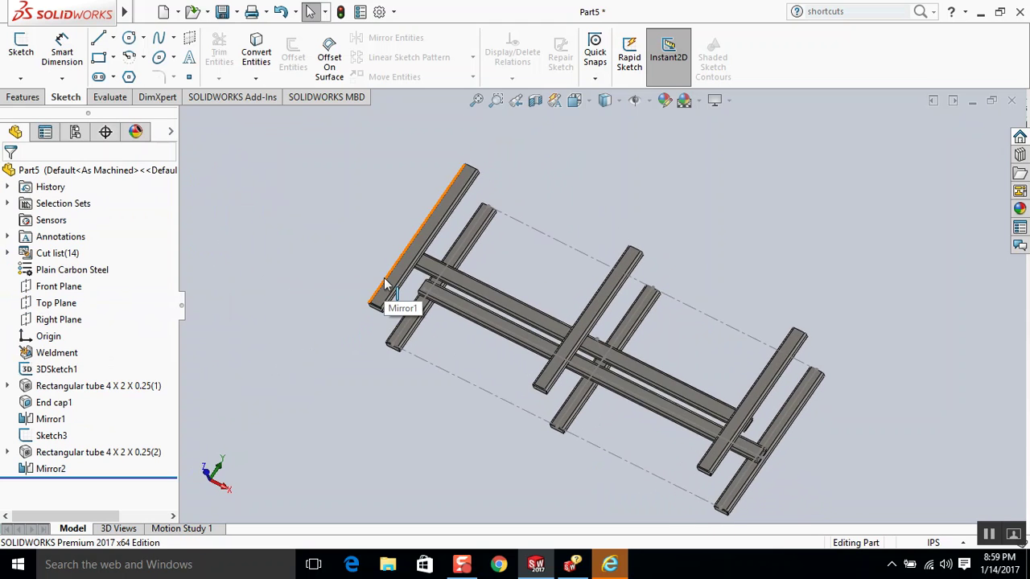
{"action": "key", "text": "ctrl+7"}
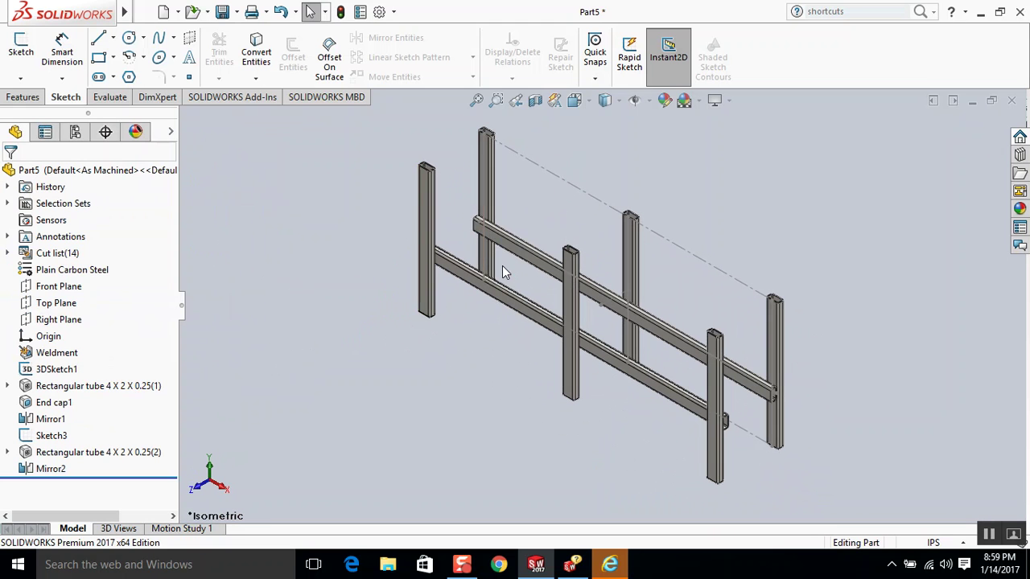
{"action": "scroll", "coordinate": [502, 265], "scroll_direction": "up", "scroll_amount": 1}
{"action": "scroll", "coordinate": [500, 268], "scroll_direction": "down", "scroll_amount": 1}
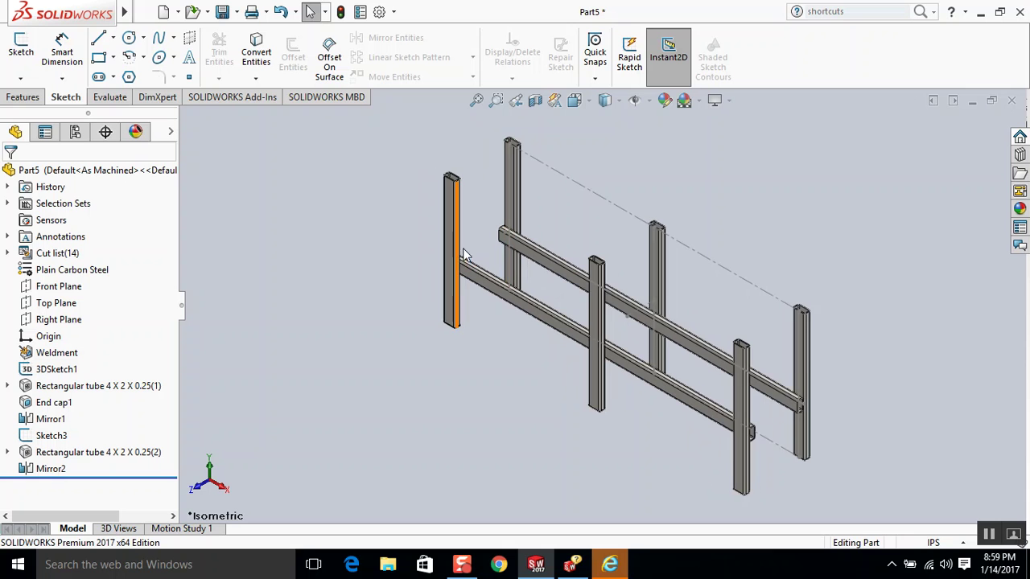
{"action": "scroll", "coordinate": [552, 289], "scroll_direction": "down", "scroll_amount": 1}
{"action": "scroll", "coordinate": [510, 240], "scroll_direction": "down", "scroll_amount": 1}
{"action": "mouse_move", "coordinate": [510, 240]}
{"action": "middle_mouse_down"}
{"action": "mouse_move", "coordinate": [525, 249]}
{"action": "mouse_move", "coordinate": [509, 259]}
{"action": "middle_mouse_up"}
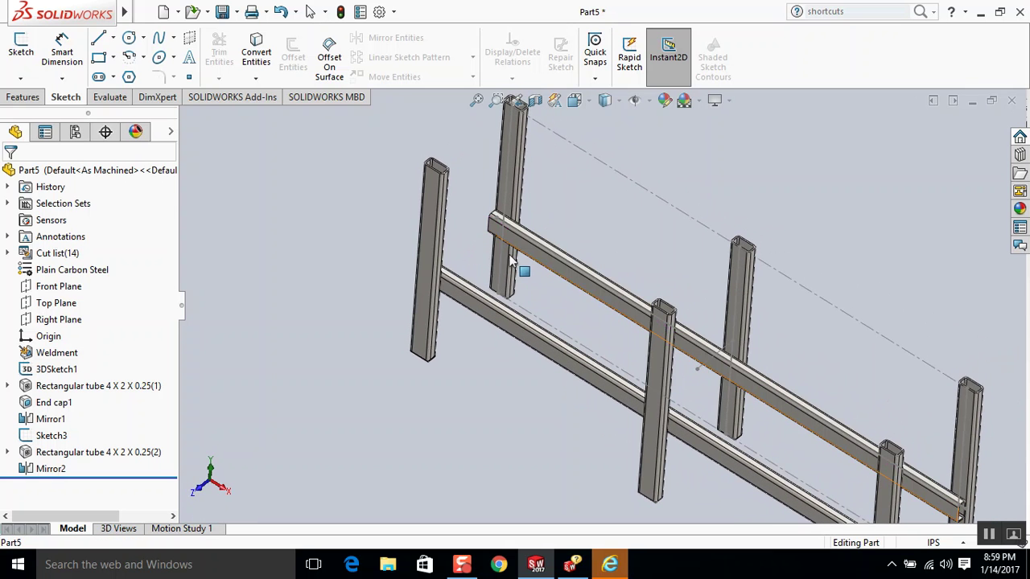
{"action": "scroll", "coordinate": [635, 314], "scroll_direction": "up", "scroll_amount": 3}
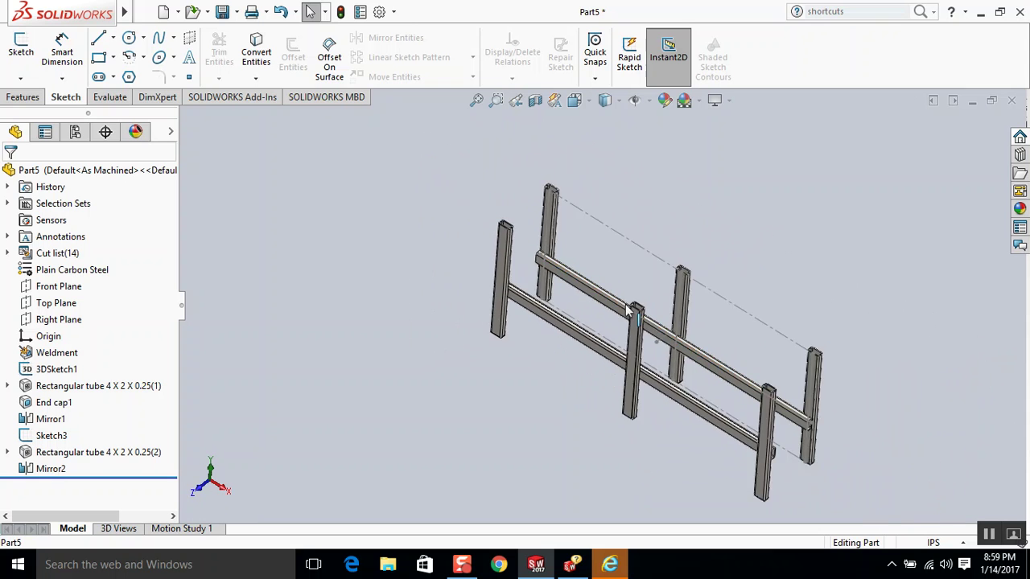
{"action": "scroll", "coordinate": [610, 301], "scroll_direction": "down", "scroll_amount": 3}
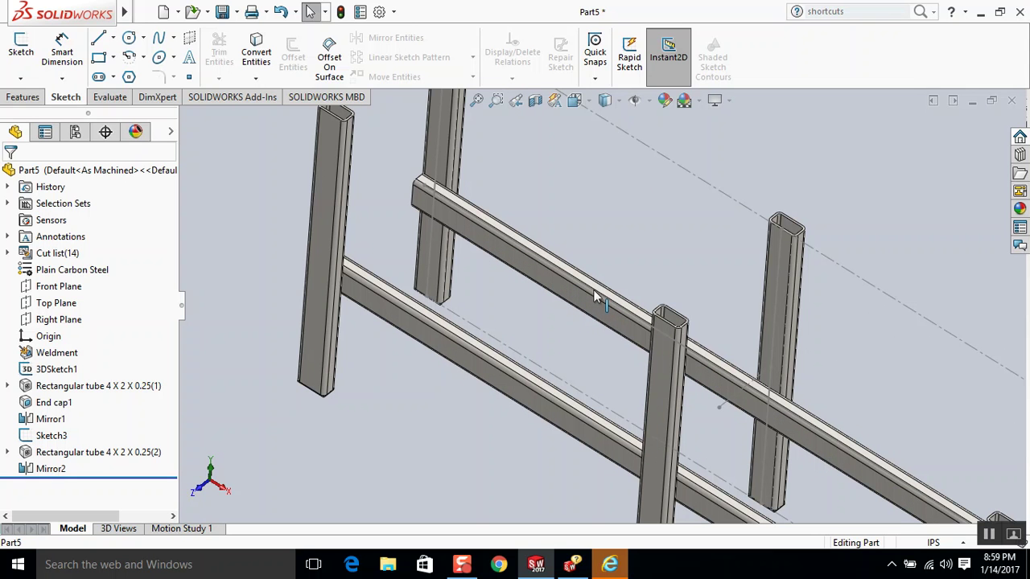
- Start a sketch on the original rail's top face and draw a vertical line spanning between the two rails at the middle posts
{"action": "middle_click_drag", "start_coordinate": [594, 291], "coordinate": [590, 285]}
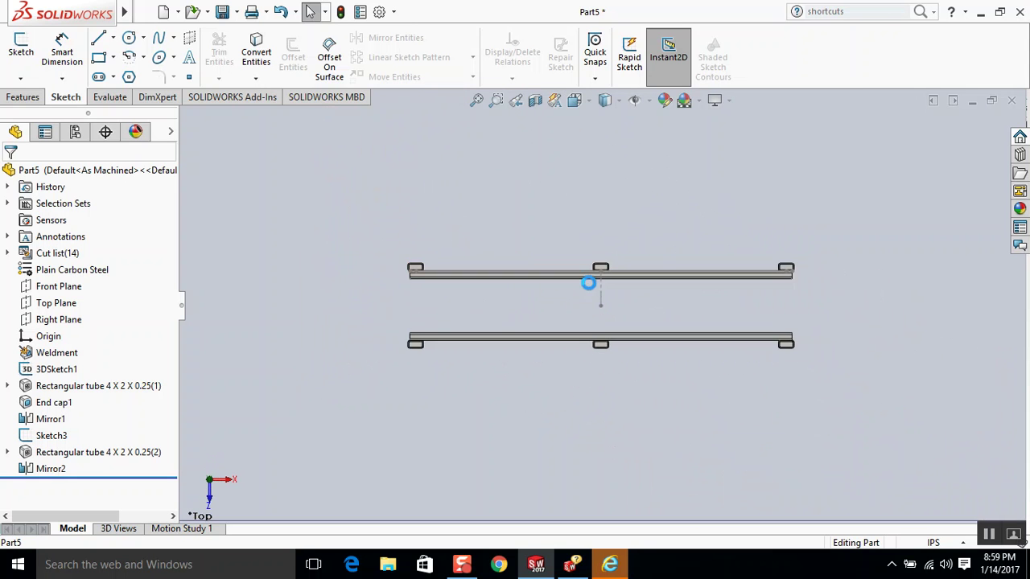
{"action": "scroll", "coordinate": [602, 289], "scroll_direction": "down", "scroll_amount": 3}
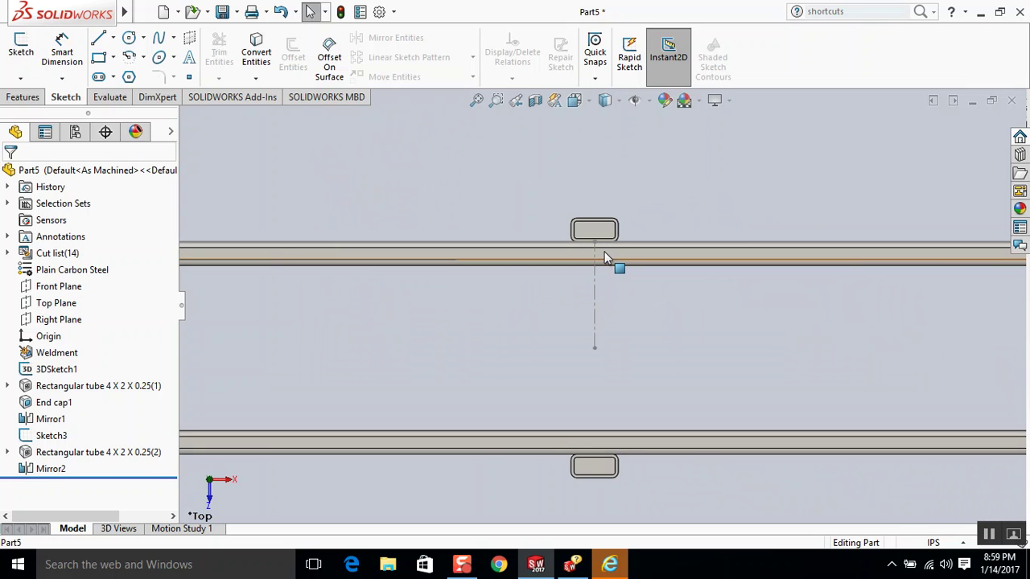
{"action": "left_click", "coordinate": [606, 257]}
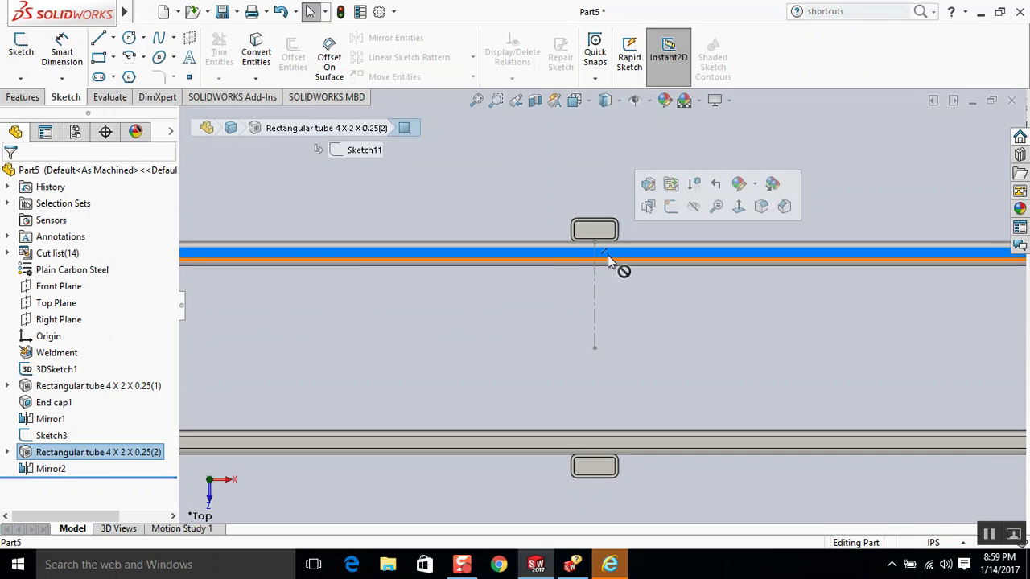
{"action": "key", "text": "l"}
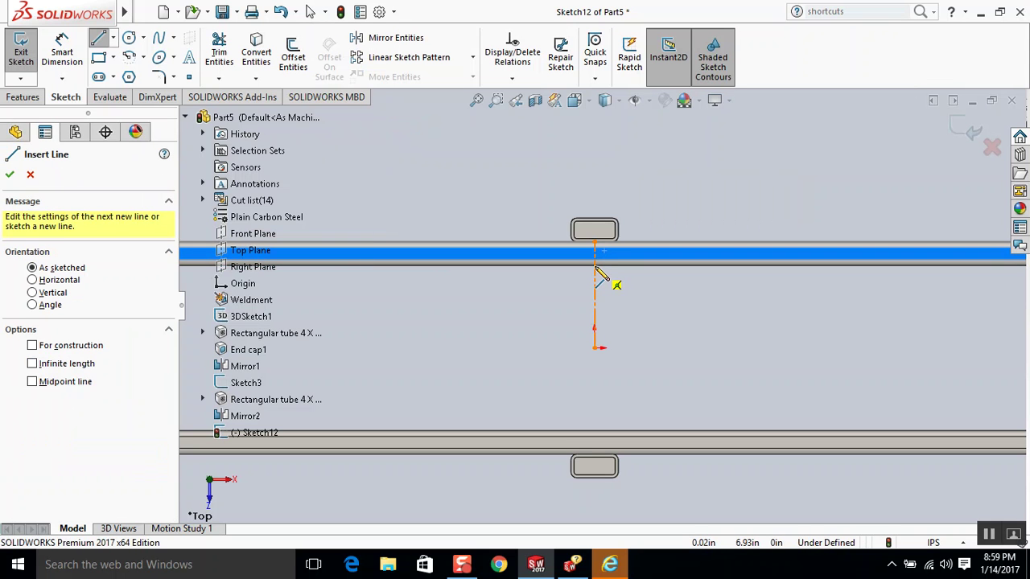
{"action": "left_click_drag", "start_coordinate": [595, 266], "coordinate": [594, 435]}
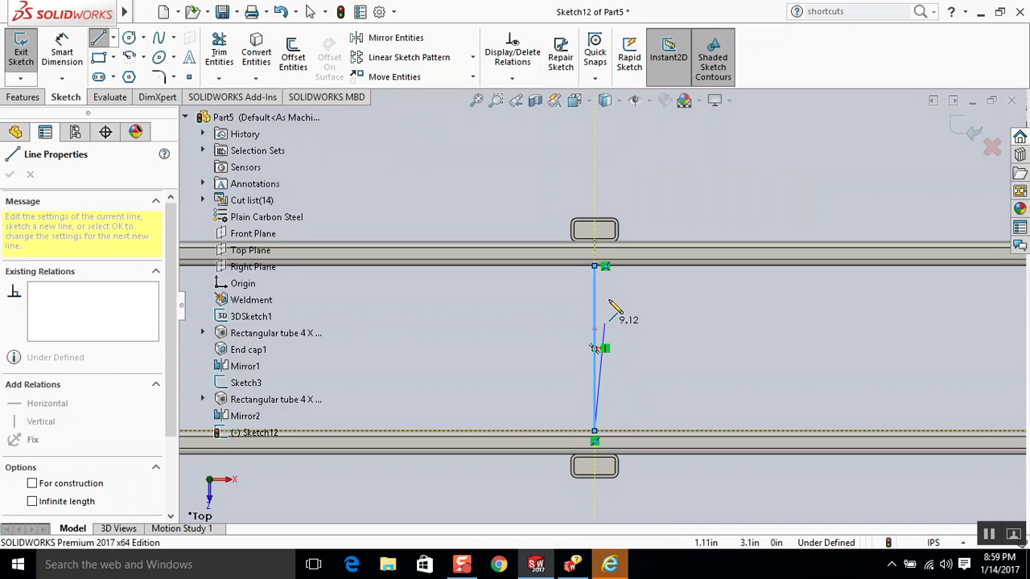
{"action": "key", "text": "Escape"}
- Pull the line's endpoint away from the original rail and try to relate it to that rail's inner side face
{"action": "left_click", "coordinate": [594, 267]}
{"action": "mouse_move", "coordinate": [595, 285]}
{"action": "left_mouse_down"}
{"action": "mouse_move", "coordinate": [593, 295]}
{"action": "mouse_move", "coordinate": [594, 284]}
{"action": "left_mouse_up"}
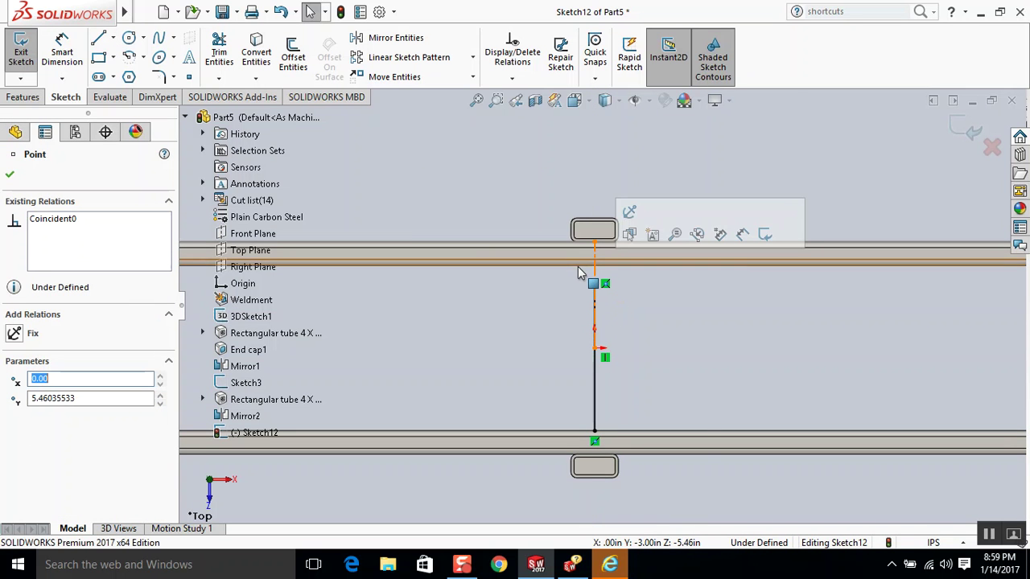
{"action": "middle_click_drag", "start_coordinate": [579, 271], "coordinate": [587, 249]}
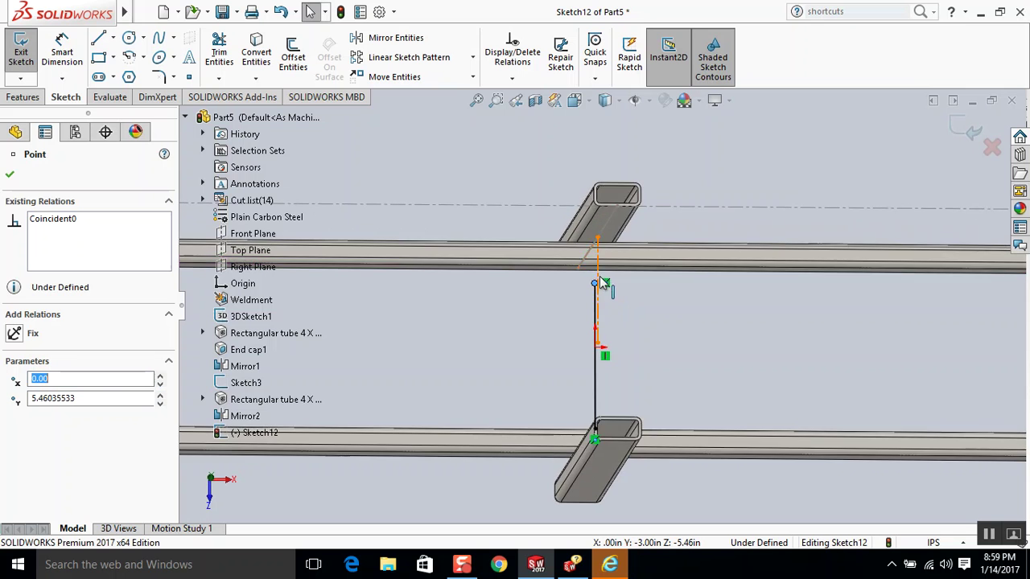
{"action": "scroll", "coordinate": [600, 278], "scroll_direction": "up", "scroll_amount": 4}
{"action": "scroll", "coordinate": [600, 299], "scroll_direction": "down", "scroll_amount": 7}
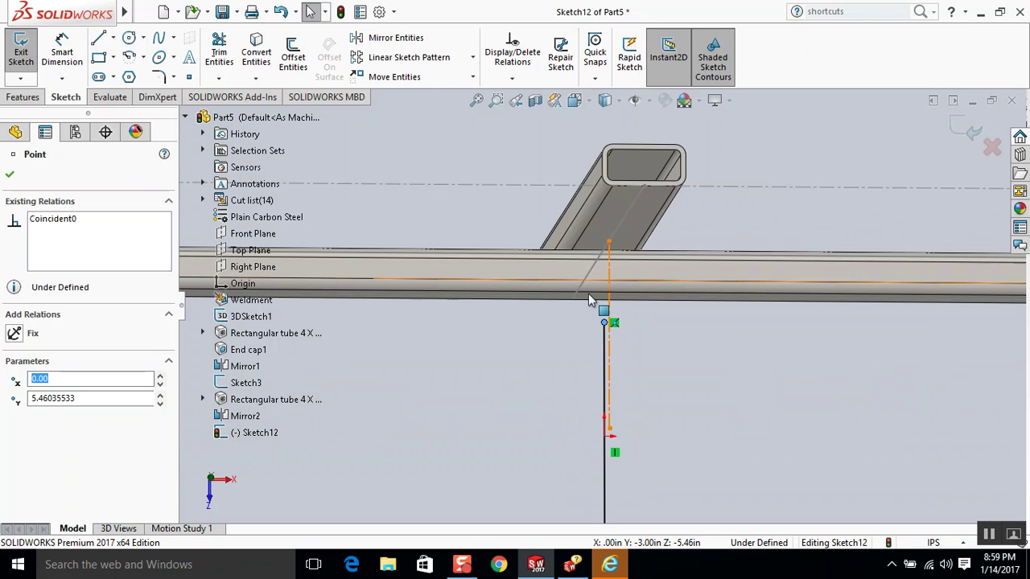
{"action": "middle_click_drag", "start_coordinate": [674, 326], "coordinate": [621, 288]}
{"action": "left_click", "coordinate": [622, 295], "text": "ctrl"}
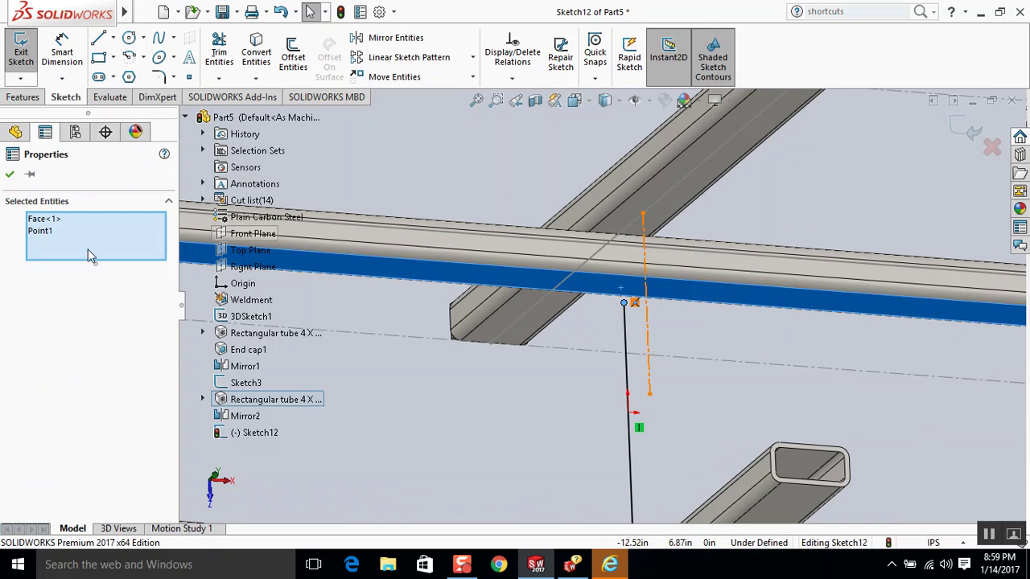
{"action": "left_click", "coordinate": [729, 375]}
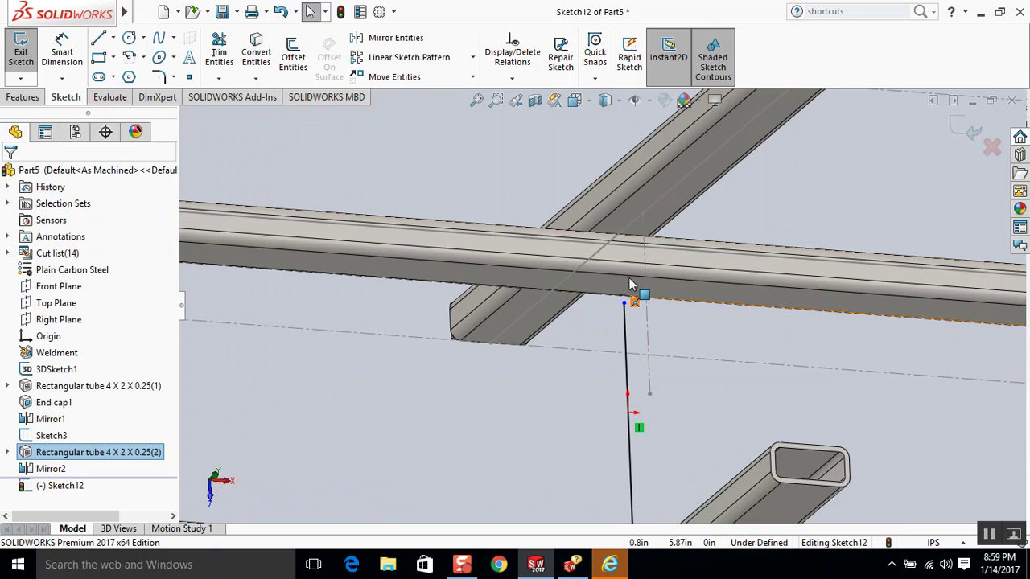
- Make the line's free endpoint coincident with the original rail's inner long edge and exit the sketch
{"action": "left_click", "coordinate": [631, 281]}
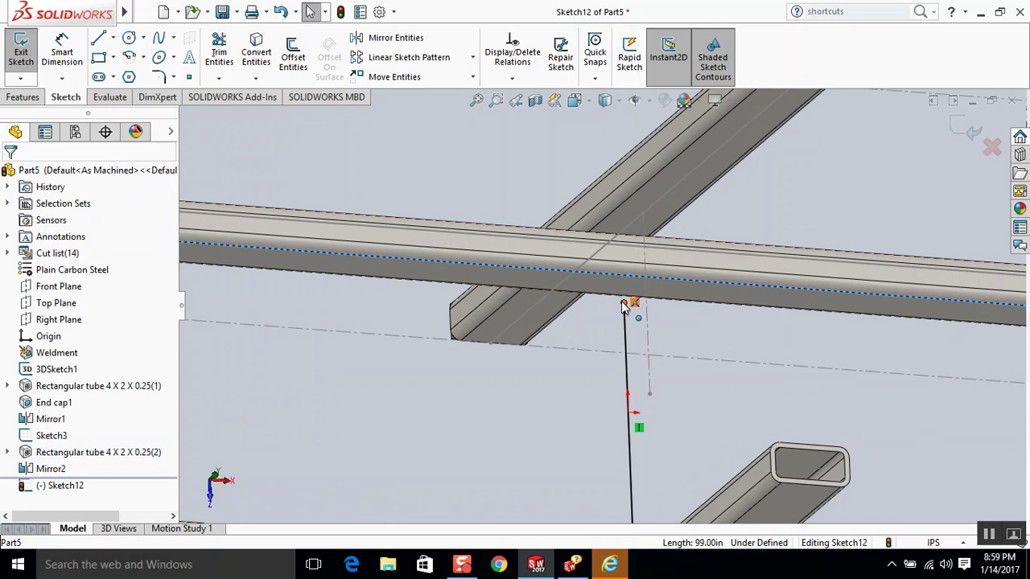
{"action": "left_click", "coordinate": [624, 305], "text": "ctrl"}
{"action": "left_click", "coordinate": [15, 436]}
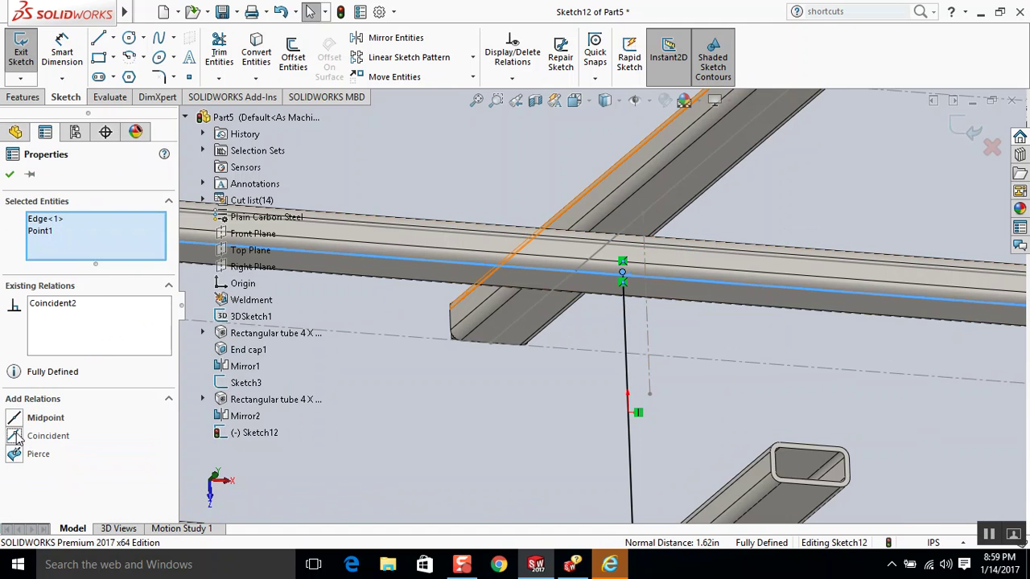
{"action": "left_click", "coordinate": [483, 373]}
{"action": "scroll", "coordinate": [483, 373], "scroll_direction": "up", "scroll_amount": 2}
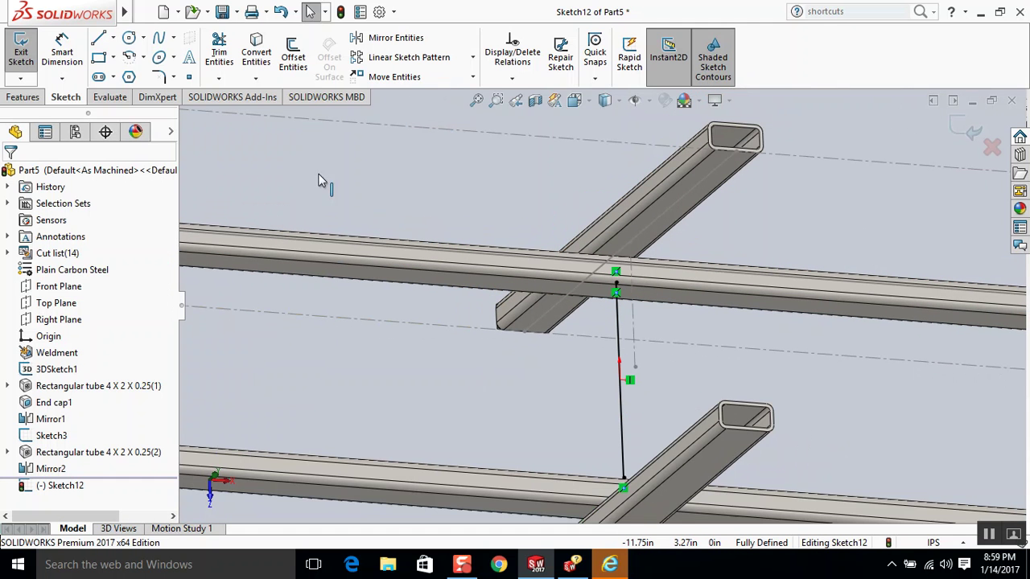
{"action": "left_click", "coordinate": [973, 131]}
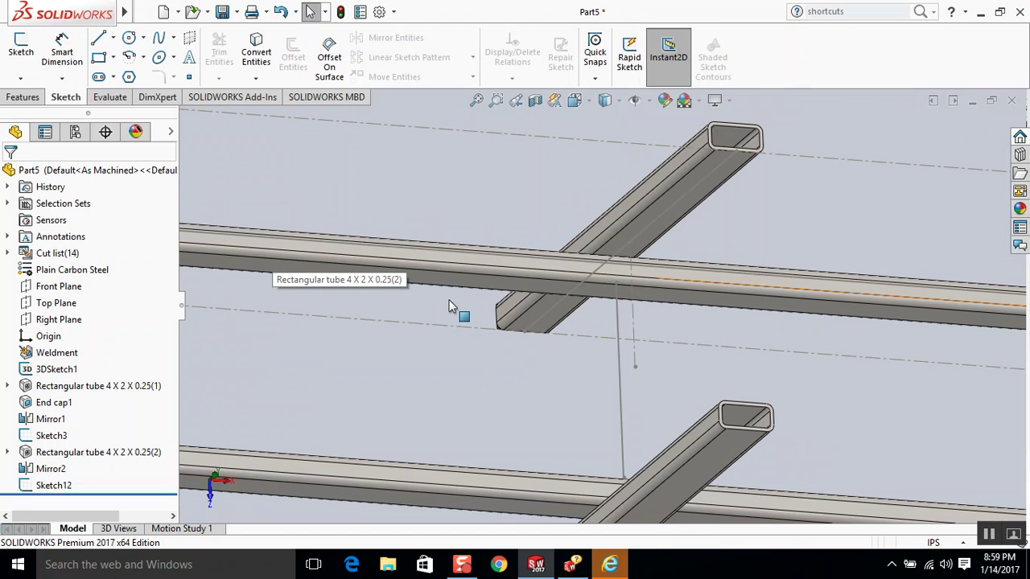
- Create a structural member group with the ansi inch rectangular tube 4 x 2 x 0.25 along the sketched line between the rails at the middle posts
{"action": "scroll", "coordinate": [433, 286], "scroll_direction": "up", "scroll_amount": 1}
{"action": "scroll", "coordinate": [433, 280], "scroll_direction": "up", "scroll_amount": 3}
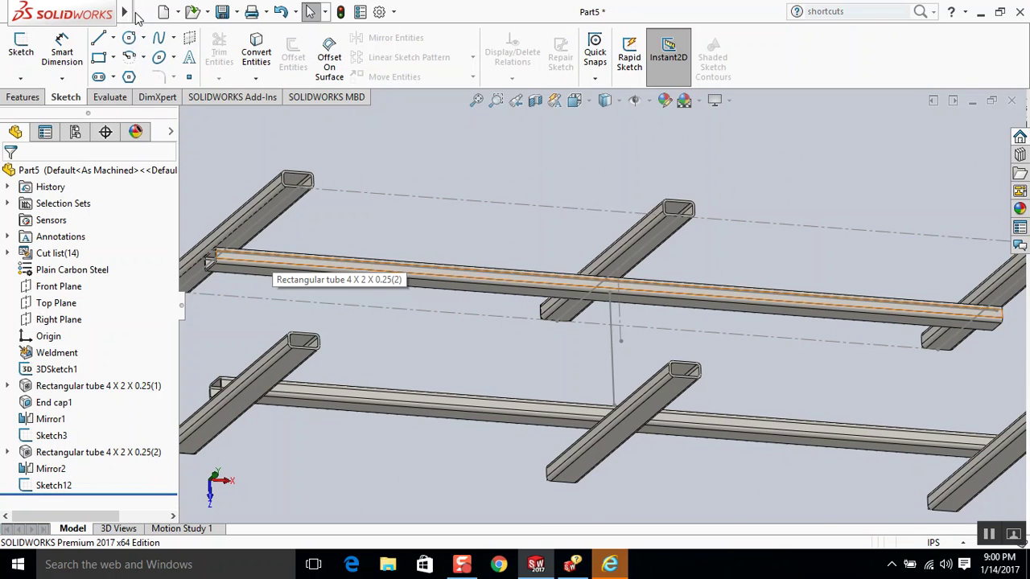
{"action": "mouse_move", "coordinate": [126, 16]}
{"action": "left_click", "coordinate": [232, 11]}
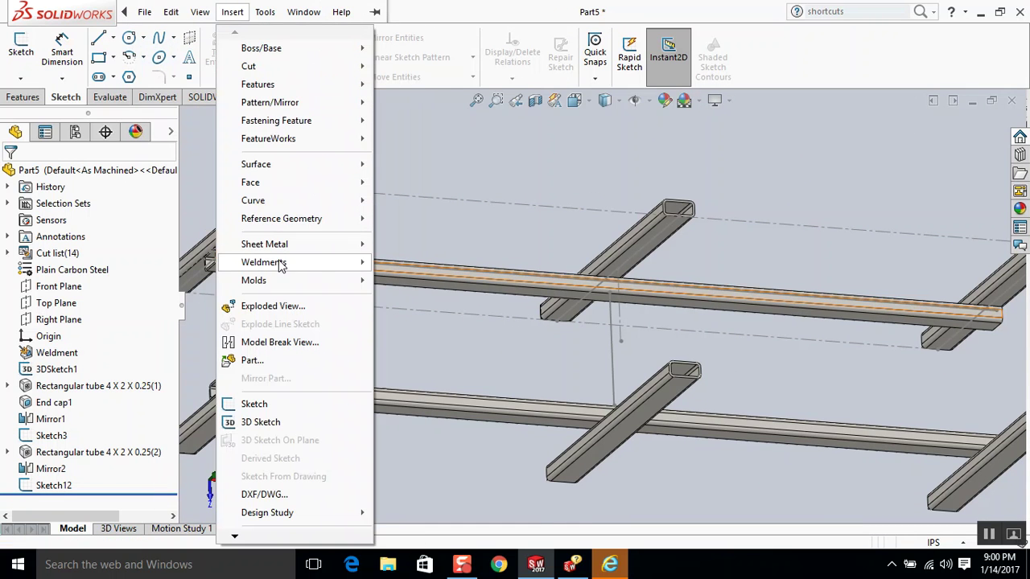
{"action": "mouse_move", "coordinate": [281, 265]}
{"action": "left_click", "coordinate": [435, 280]}
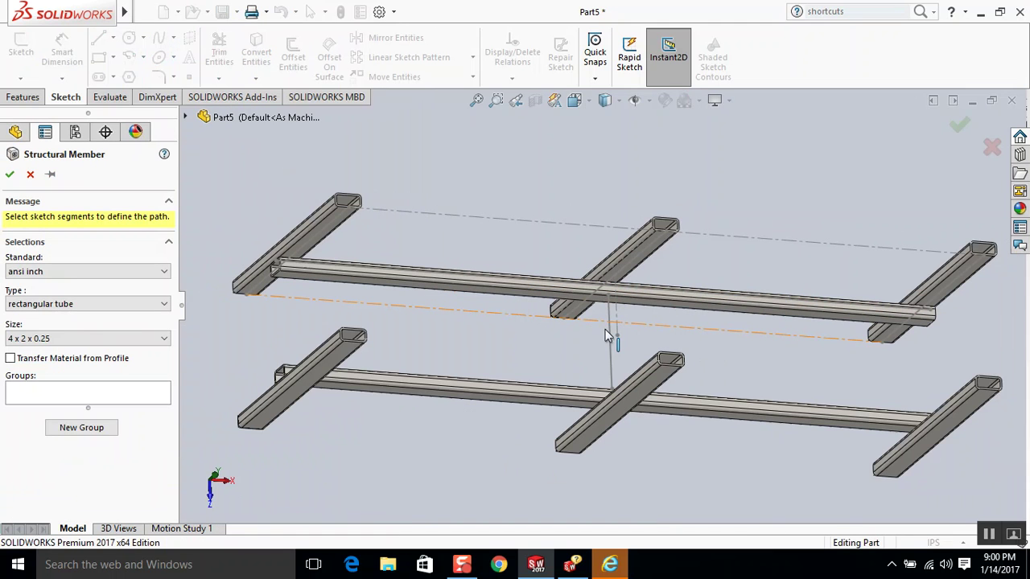
{"action": "left_click", "coordinate": [609, 332]}
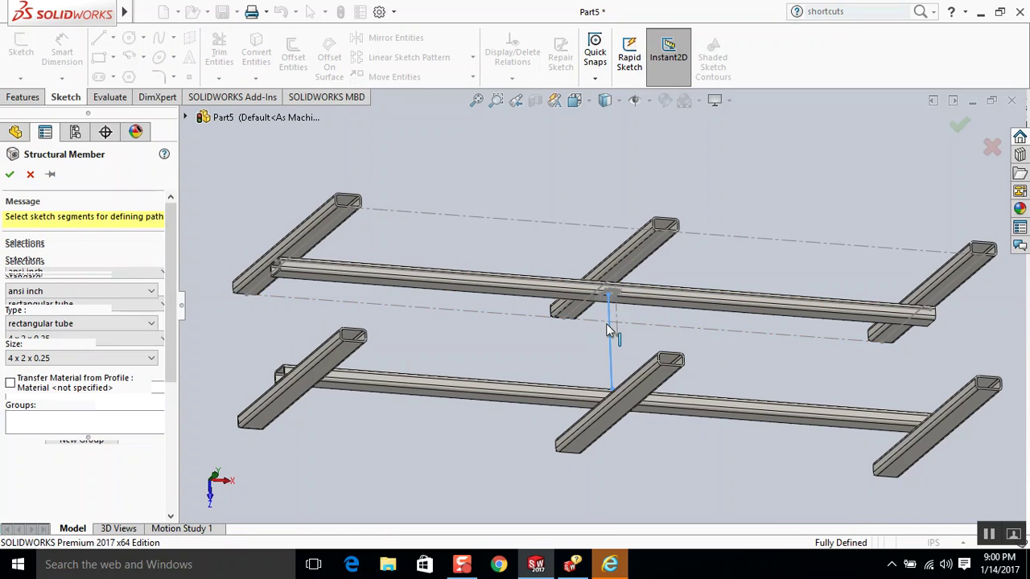
{"action": "scroll", "coordinate": [606, 324], "scroll_direction": "down", "scroll_amount": 2}
{"action": "scroll", "coordinate": [607, 323], "scroll_direction": "down", "scroll_amount": 1}
{"action": "middle_click_drag", "start_coordinate": [617, 314], "coordinate": [633, 208]}
{"action": "scroll", "coordinate": [615, 325], "scroll_direction": "up", "scroll_amount": 1}
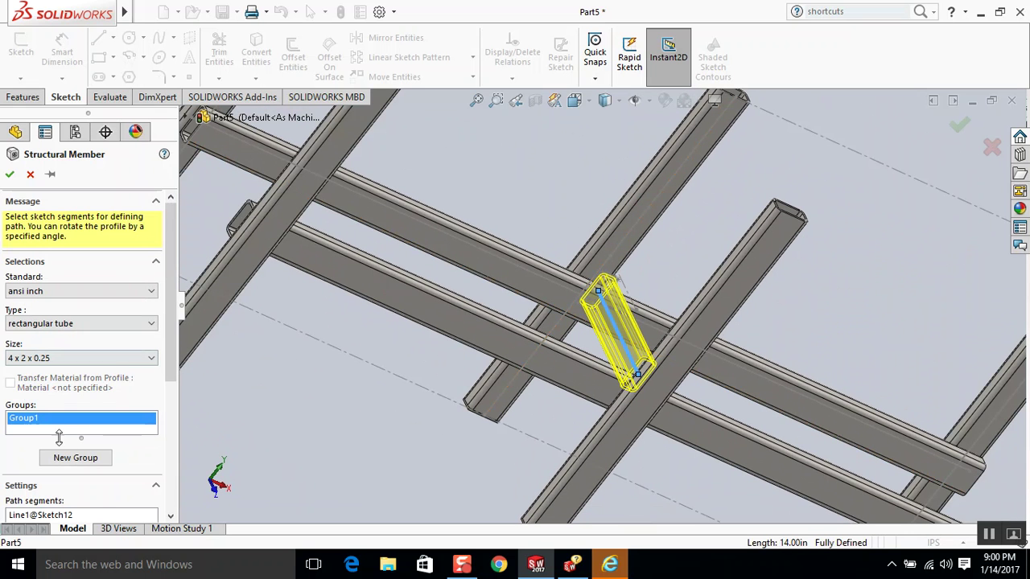
- Try to relocate the tube profile so the path runs through the end point of its short outer side, and reselect the path line
{"action": "scroll", "coordinate": [96, 486], "scroll_direction": "down", "scroll_amount": 3}
{"action": "scroll", "coordinate": [71, 464], "scroll_direction": "down", "scroll_amount": 1}
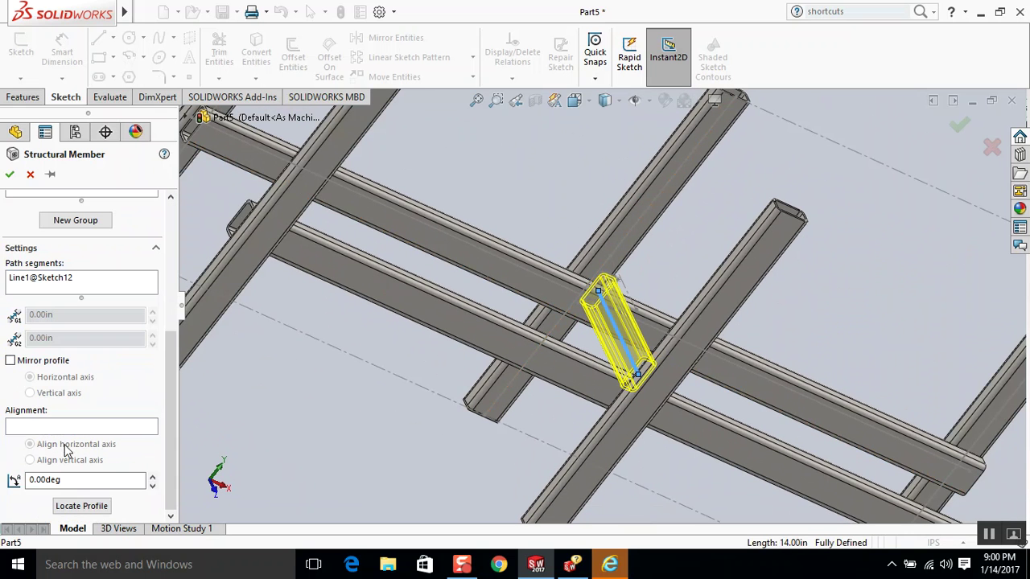
{"action": "left_click", "coordinate": [81, 505]}
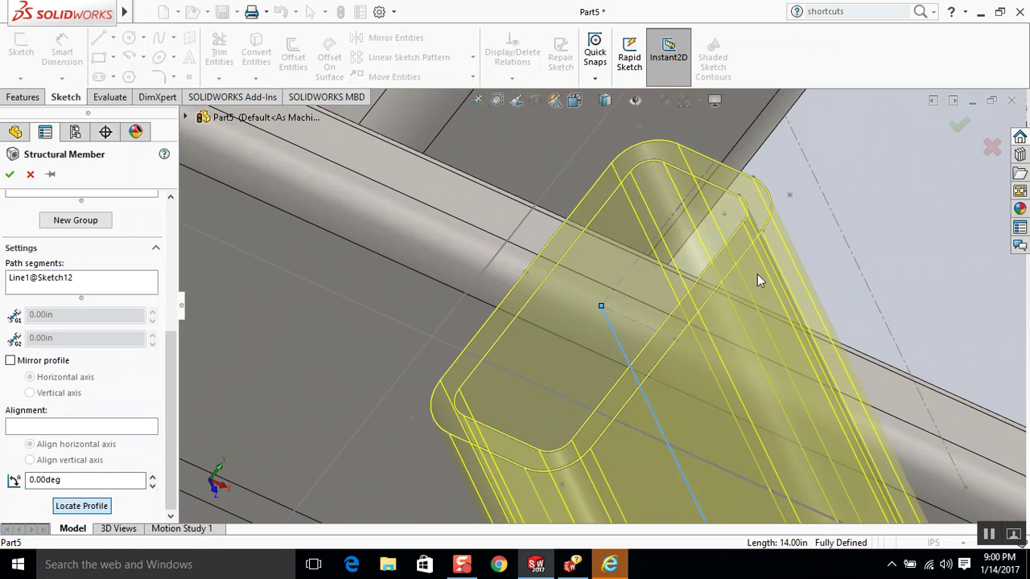
{"action": "left_click", "coordinate": [732, 172]}
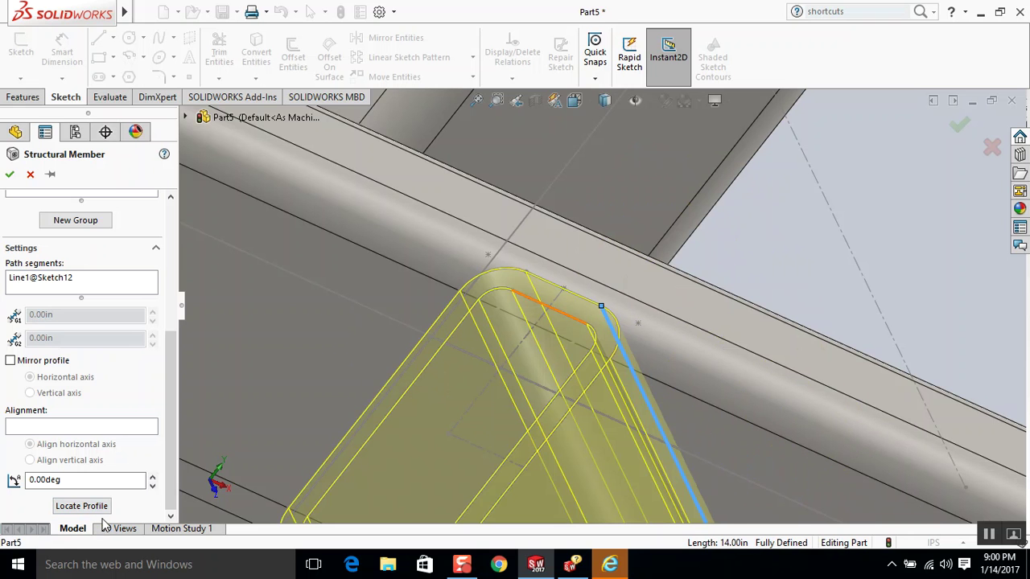
{"action": "left_click", "coordinate": [81, 505]}
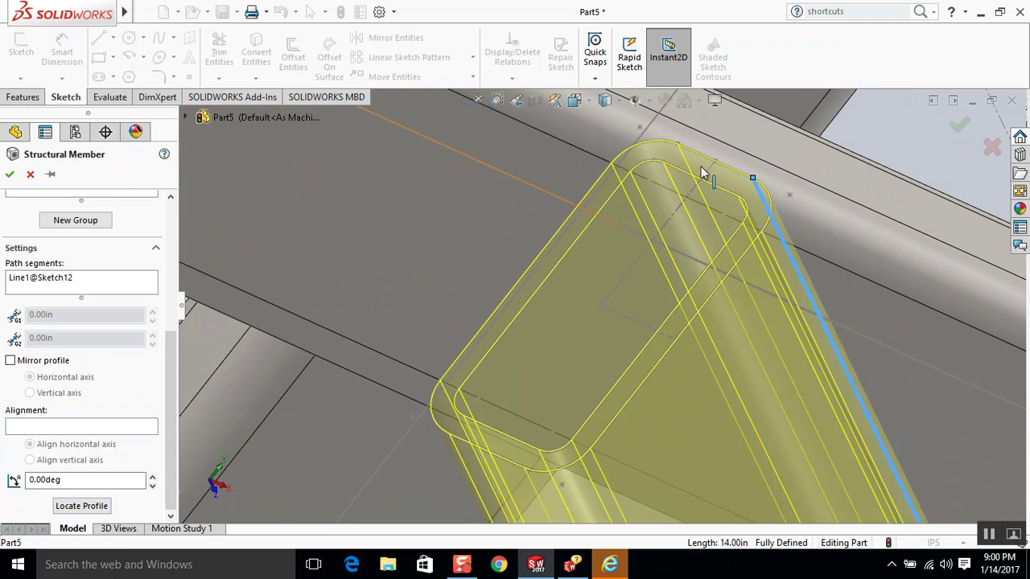
{"action": "left_click", "coordinate": [753, 177]}
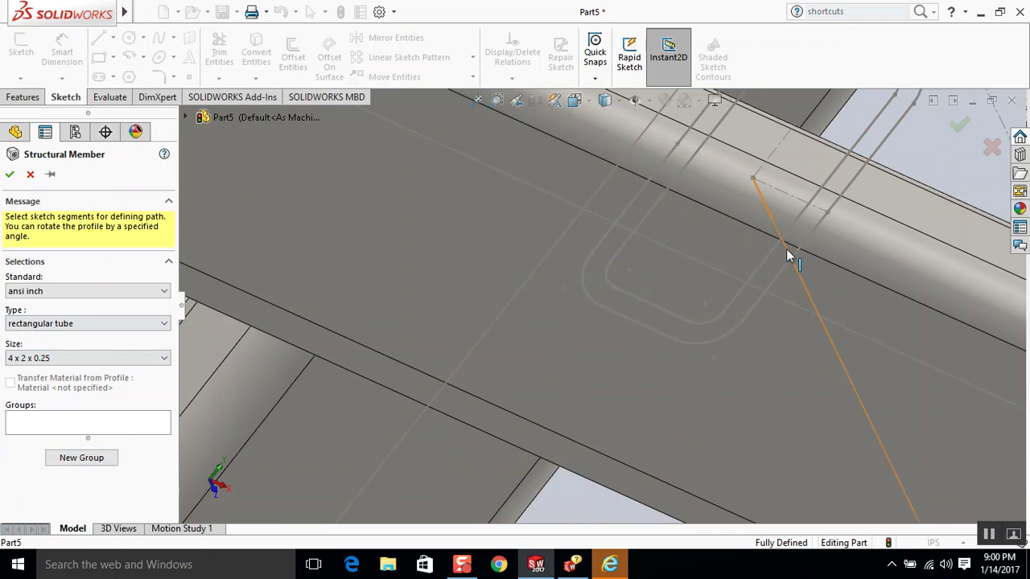
{"action": "left_click", "coordinate": [722, 283]}
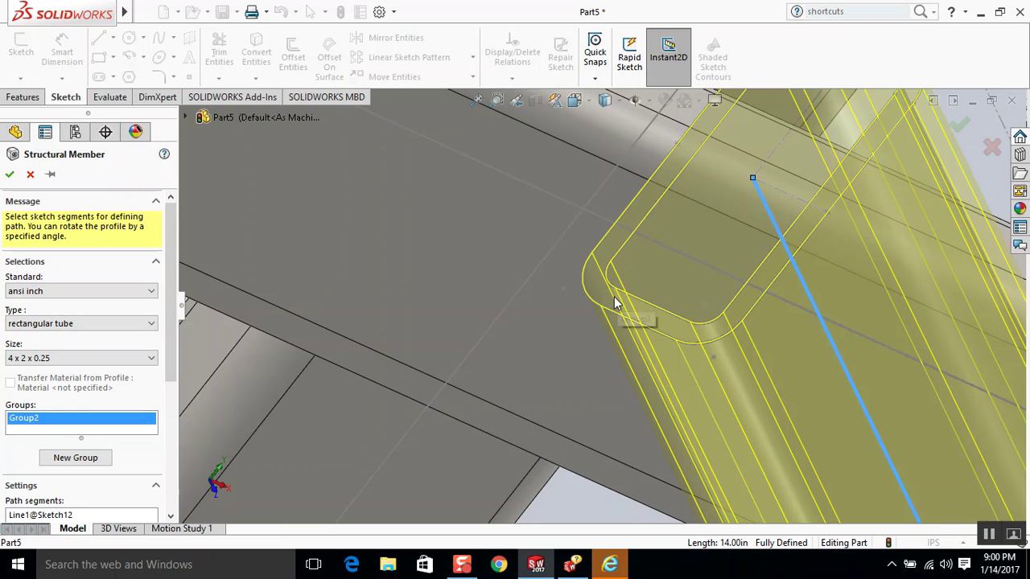
- Locate the profile so the path passes through the midpoint of its short outer side, and accept the middle cross member
{"action": "left_click_drag", "start_coordinate": [175, 366], "coordinate": [166, 458]}
{"action": "scroll", "coordinate": [78, 448], "scroll_direction": "down", "scroll_amount": 2}
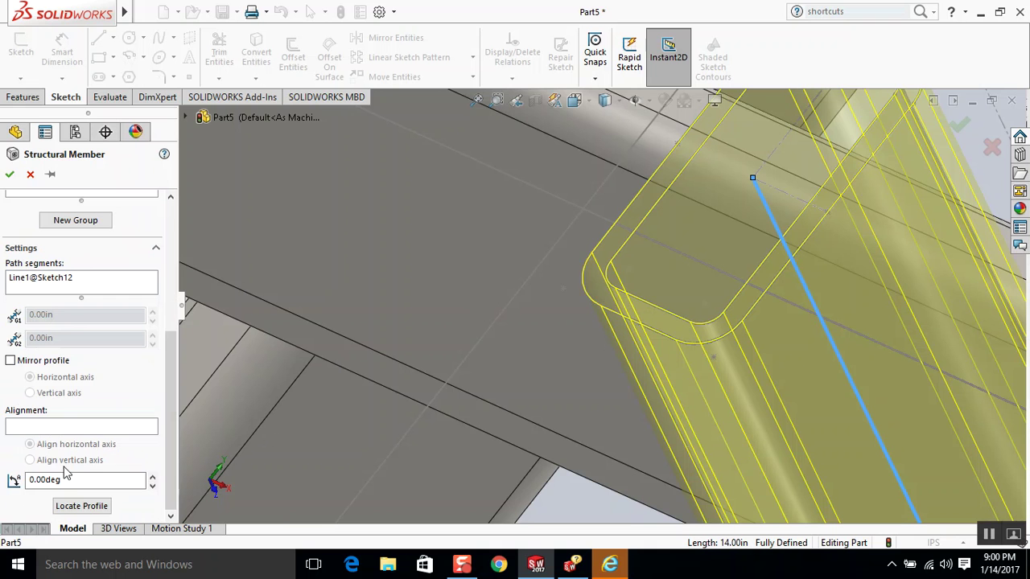
{"action": "left_click", "coordinate": [103, 506]}
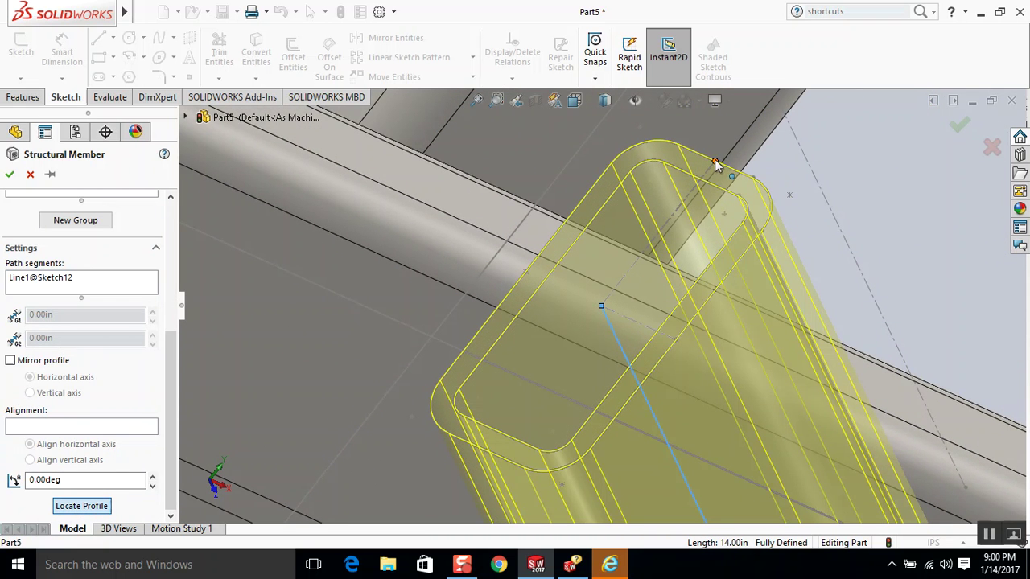
{"action": "left_click", "coordinate": [715, 164]}
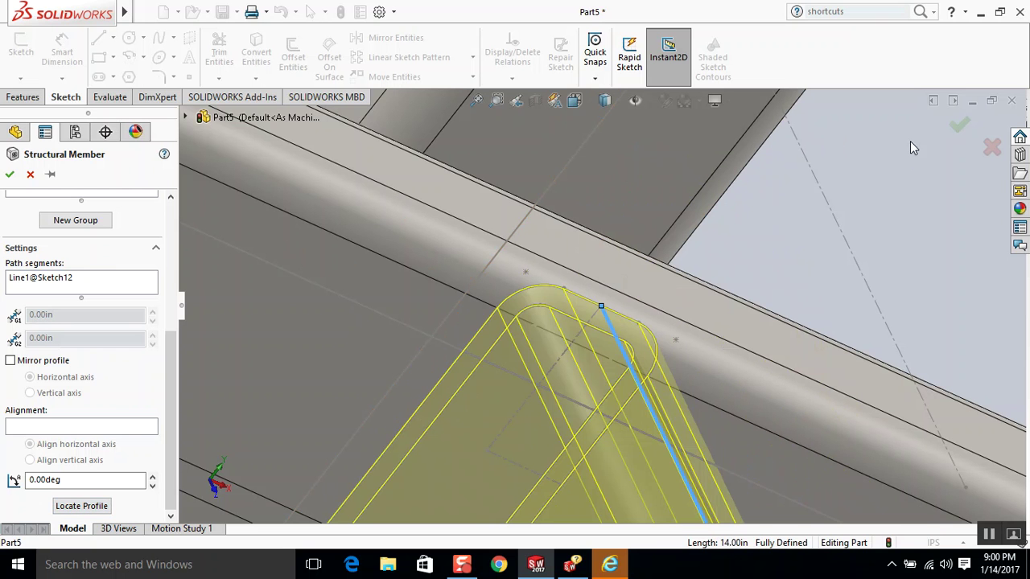
{"action": "left_click", "coordinate": [961, 126]}
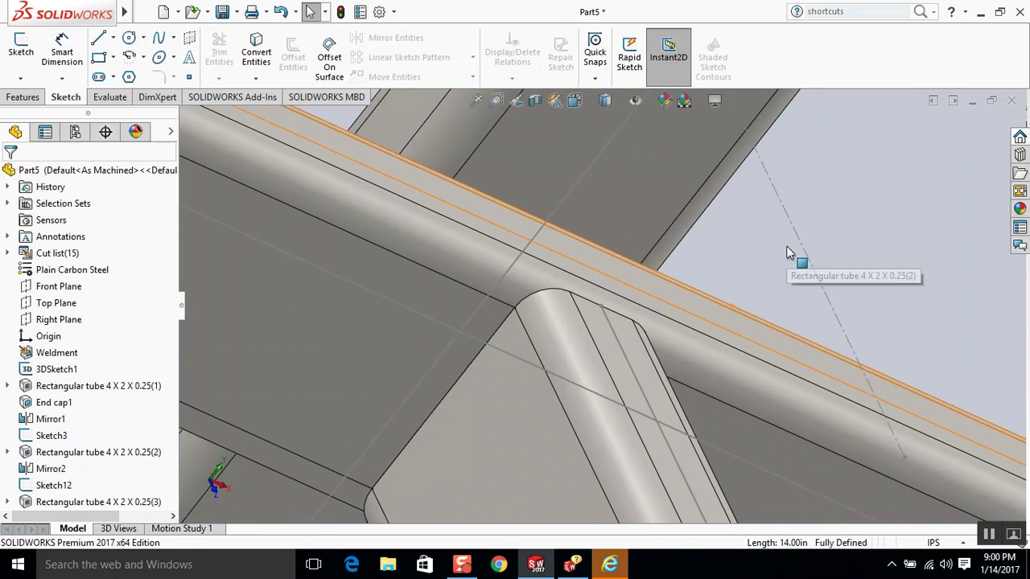
- Examine the middle cross member from other angles and inspect the open left end of the original rail
{"action": "middle_click_drag", "start_coordinate": [751, 279], "coordinate": [687, 256]}
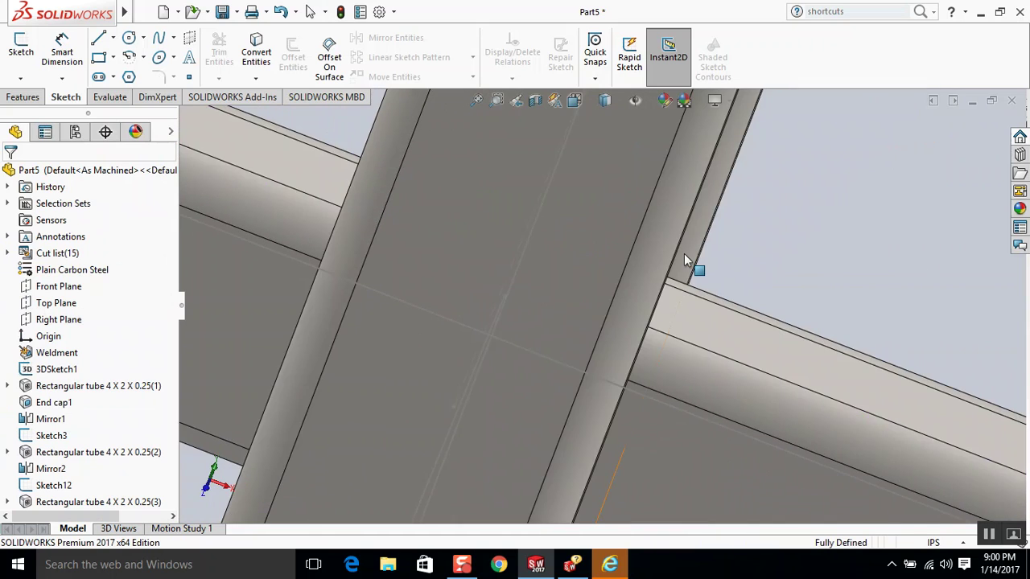
{"action": "scroll", "coordinate": [685, 256], "scroll_direction": "down", "scroll_amount": 2}
{"action": "scroll", "coordinate": [706, 256], "scroll_direction": "up", "scroll_amount": 12}
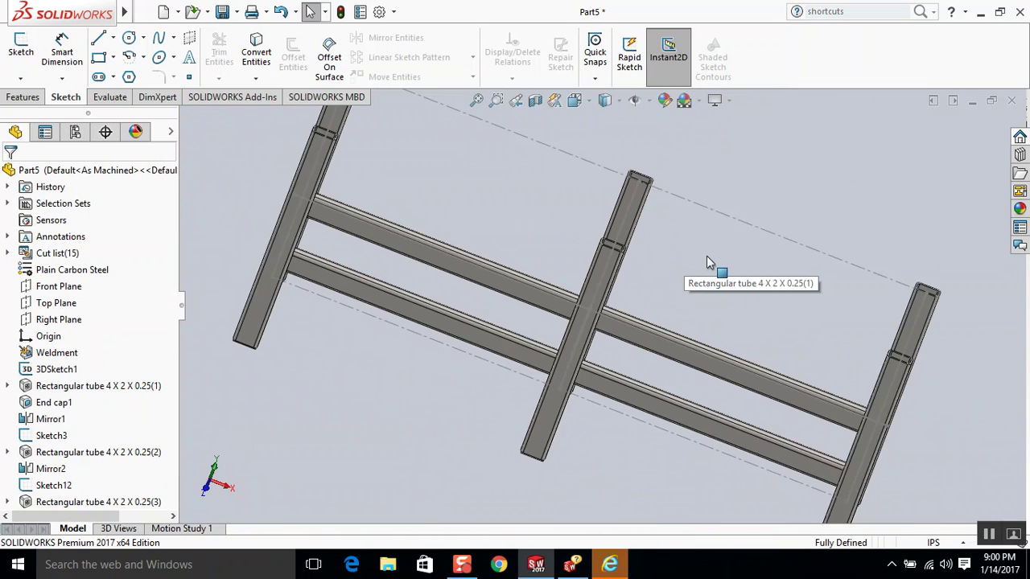
{"action": "middle_click", "coordinate": [439, 244]}
{"action": "middle_click_drag", "start_coordinate": [439, 244], "coordinate": [366, 276]}
{"action": "scroll", "coordinate": [340, 242], "scroll_direction": "up", "scroll_amount": 2}
{"action": "scroll", "coordinate": [461, 253], "scroll_direction": "down", "scroll_amount": 2}
{"action": "scroll", "coordinate": [445, 255], "scroll_direction": "down", "scroll_amount": 3}
{"action": "scroll", "coordinate": [381, 259], "scroll_direction": "up", "scroll_amount": 2}
{"action": "scroll", "coordinate": [421, 248], "scroll_direction": "down", "scroll_amount": 5}
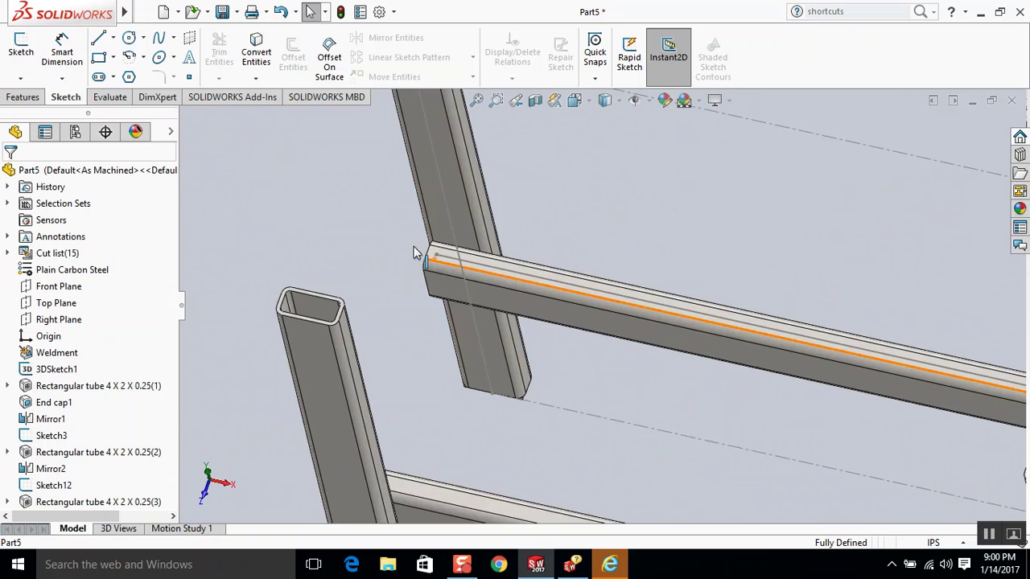
- Sketch a vertical line about 14 in long on the original rail's top face, joining both rails' inner corners at the left end, and exit the sketch
{"action": "left_click", "coordinate": [500, 273]}
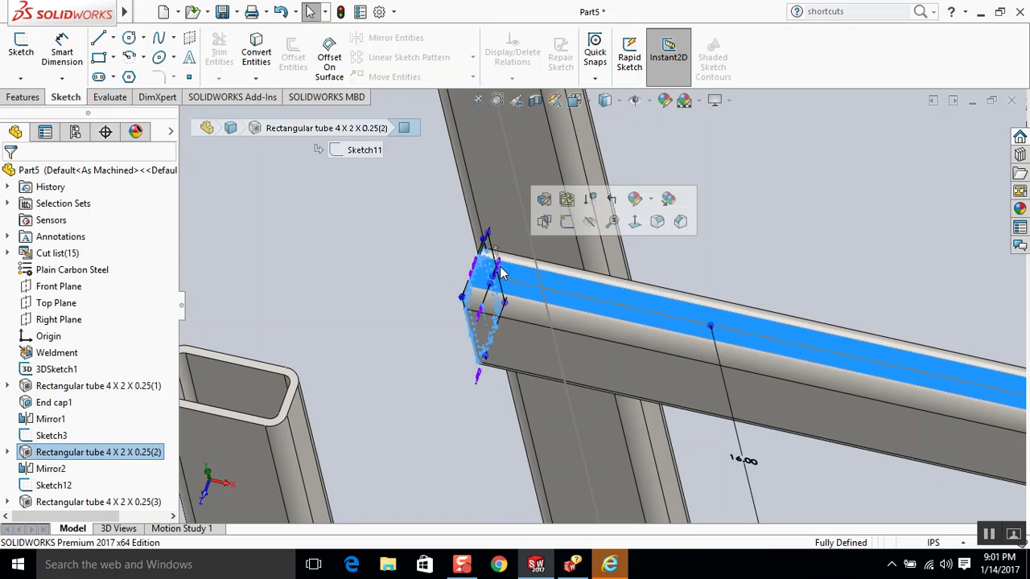
{"action": "key", "text": "l"}
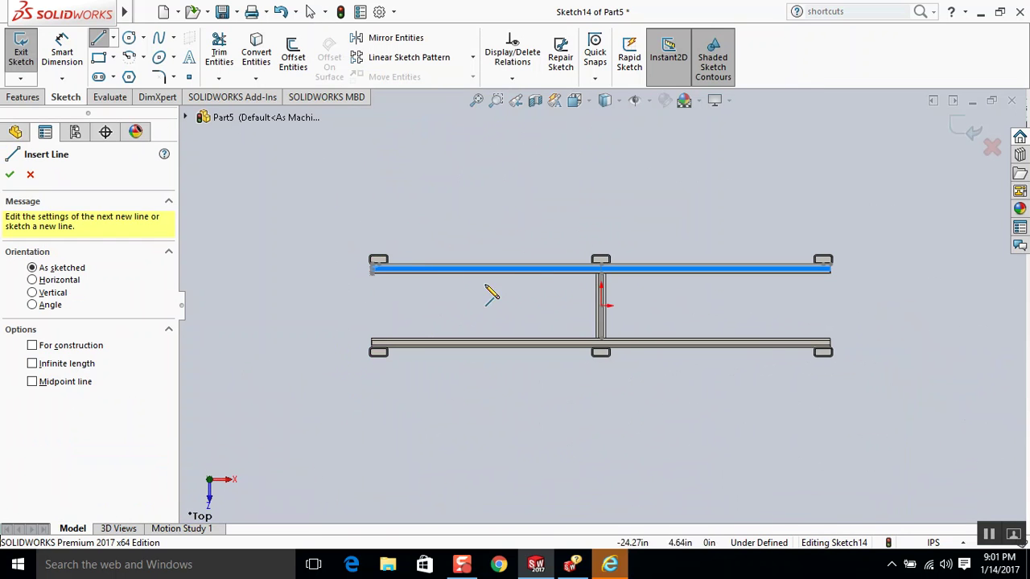
{"action": "scroll", "coordinate": [386, 295], "scroll_direction": "up", "scroll_amount": 3}
{"action": "scroll", "coordinate": [478, 295], "scroll_direction": "down", "scroll_amount": 5}
{"action": "scroll", "coordinate": [525, 304], "scroll_direction": "down", "scroll_amount": 2}
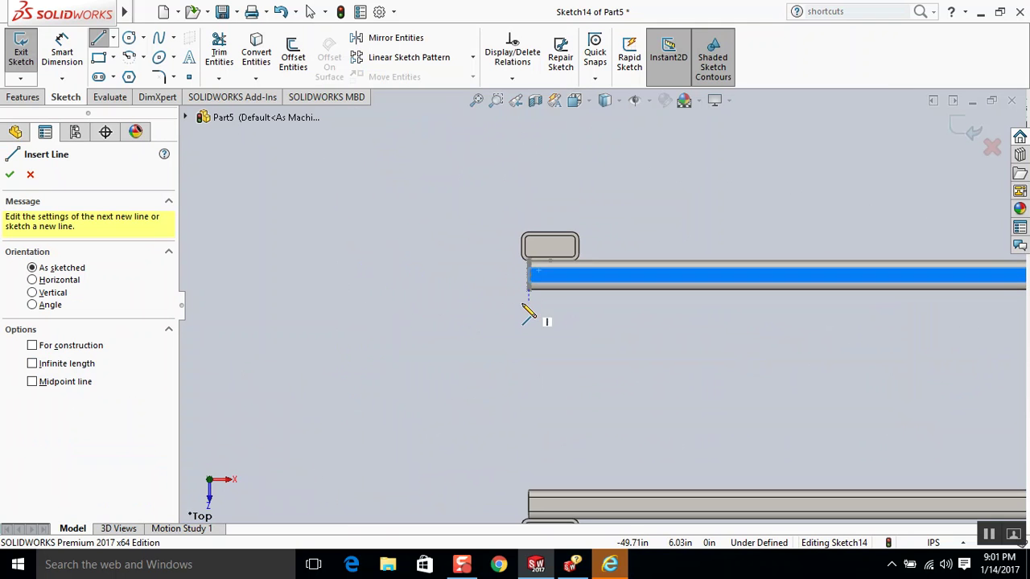
{"action": "scroll", "coordinate": [543, 300], "scroll_direction": "down", "scroll_amount": 3}
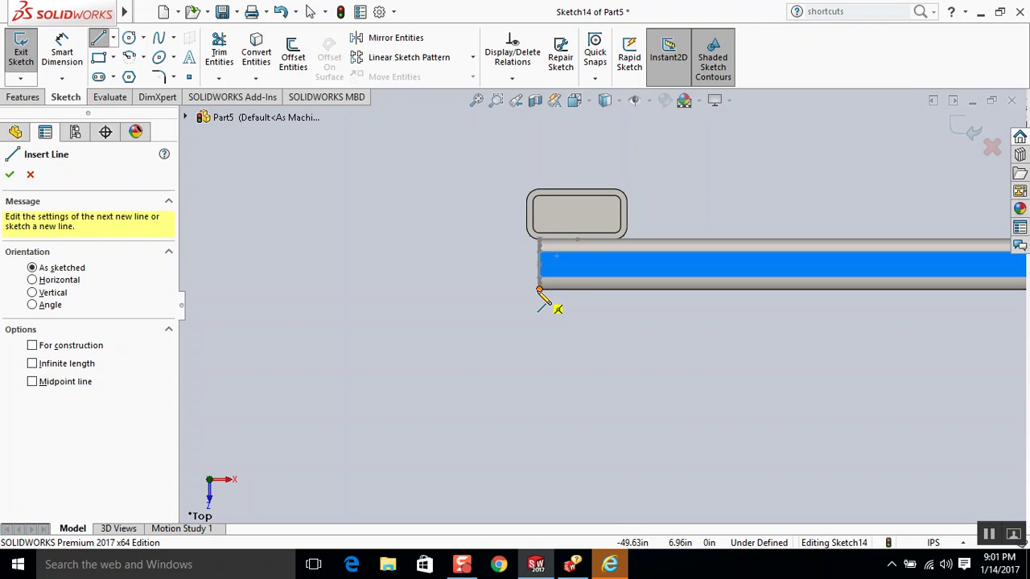
{"action": "left_click", "coordinate": [540, 290]}
{"action": "scroll", "coordinate": [545, 293], "scroll_direction": "up", "scroll_amount": 5}
{"action": "scroll", "coordinate": [588, 435], "scroll_direction": "down", "scroll_amount": 4}
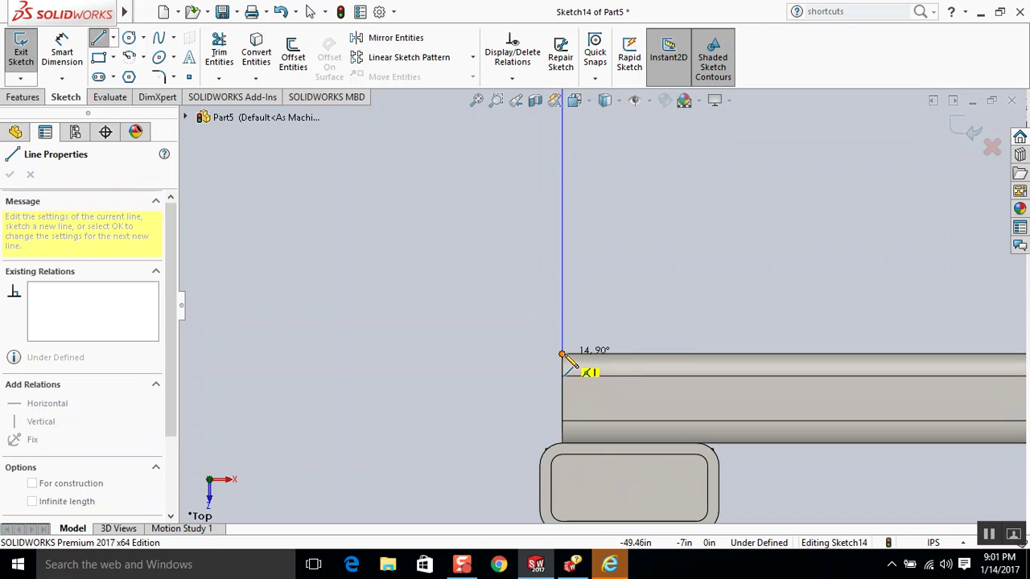
{"action": "left_click", "coordinate": [562, 355]}
{"action": "scroll", "coordinate": [580, 338], "scroll_direction": "up", "scroll_amount": 4}
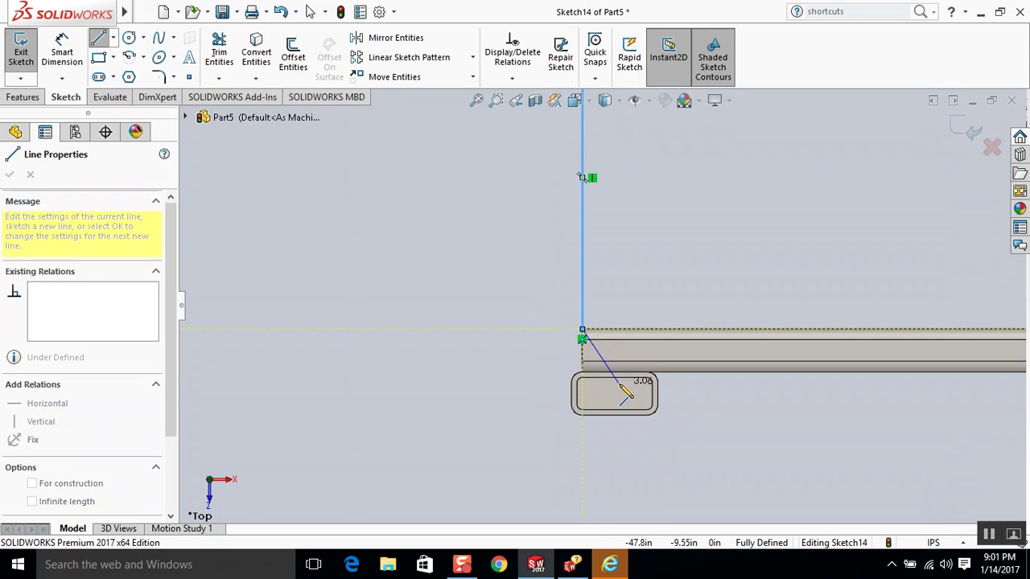
{"action": "scroll", "coordinate": [599, 184], "scroll_direction": "down", "scroll_amount": 3}
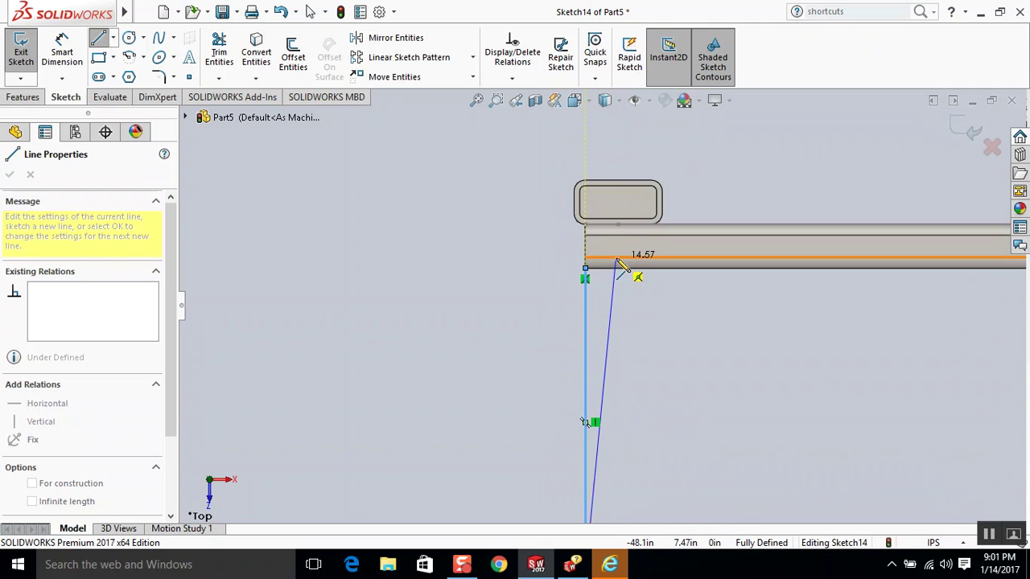
{"action": "key", "text": "Escape"}
{"action": "mouse_move", "coordinate": [625, 257]}
{"action": "middle_mouse_down"}
{"action": "mouse_move", "coordinate": [642, 241]}
{"action": "mouse_move", "coordinate": [602, 283]}
{"action": "middle_mouse_up"}
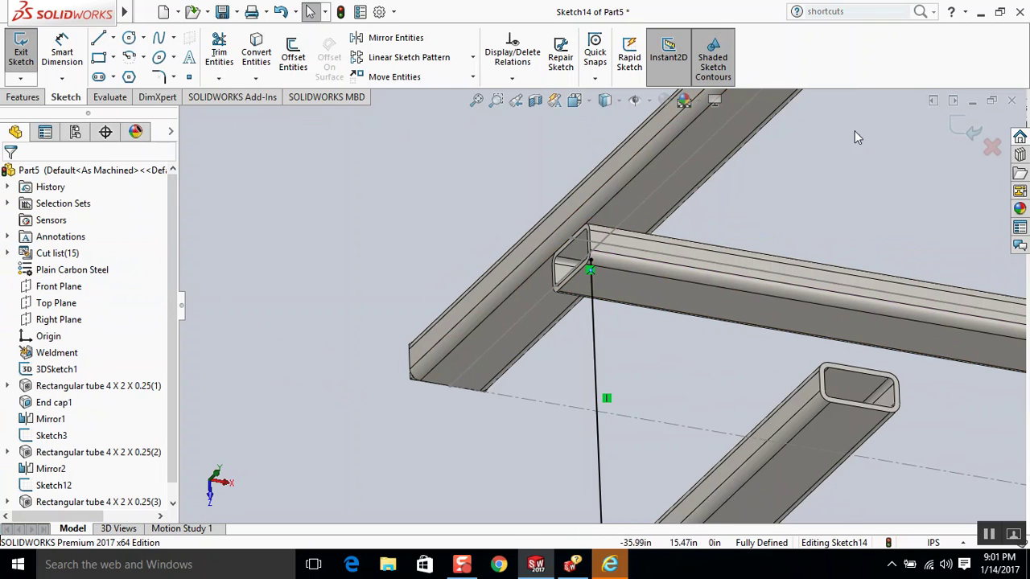
{"action": "left_click", "coordinate": [965, 128]}
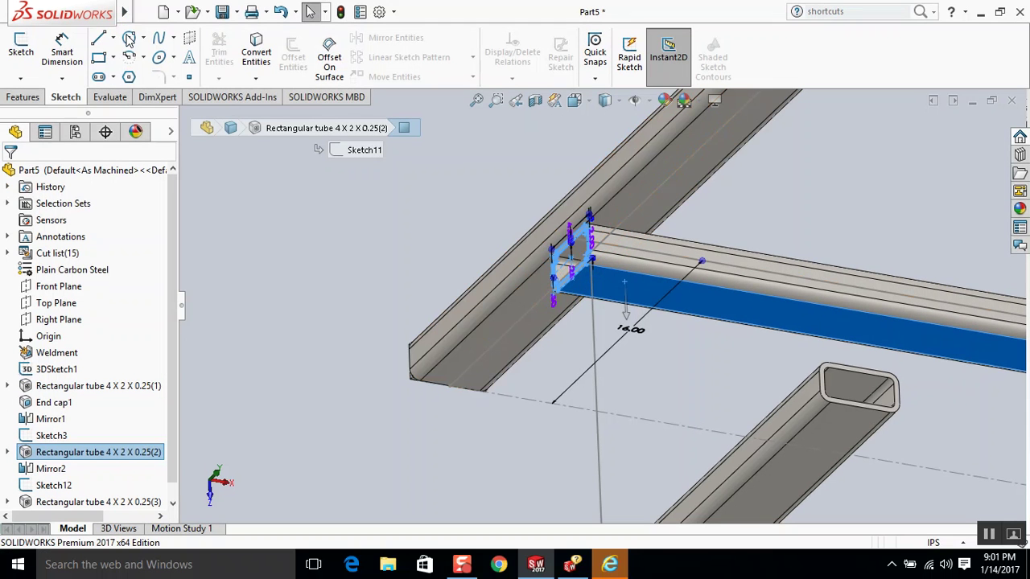
- Start a structural member with the ansi inch rectangular tube 4 x 2 x 0.25 along the line between the rails' left ends
{"action": "mouse_move", "coordinate": [138, 15]}
{"action": "left_click", "coordinate": [233, 11]}
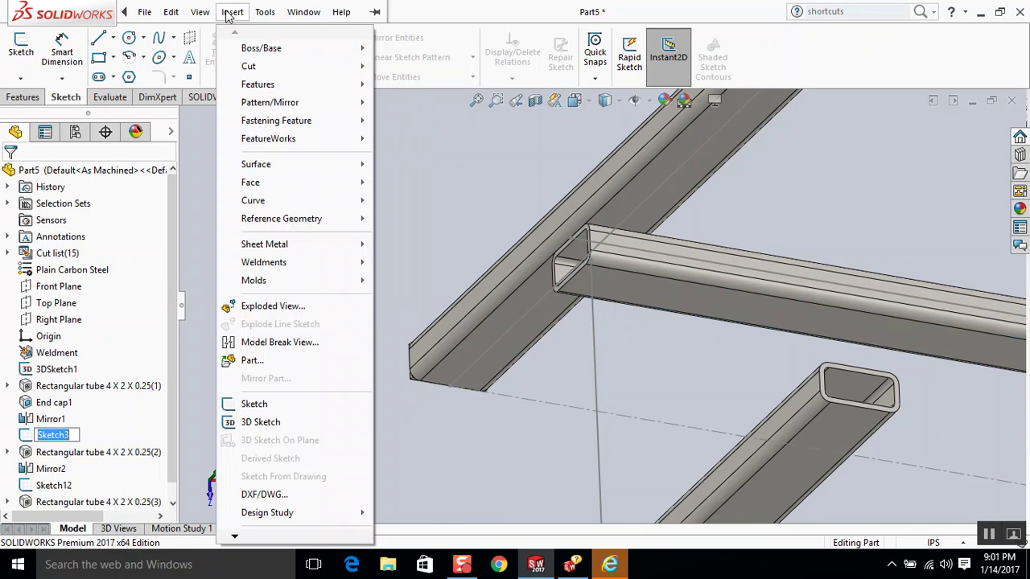
{"action": "mouse_move", "coordinate": [308, 263]}
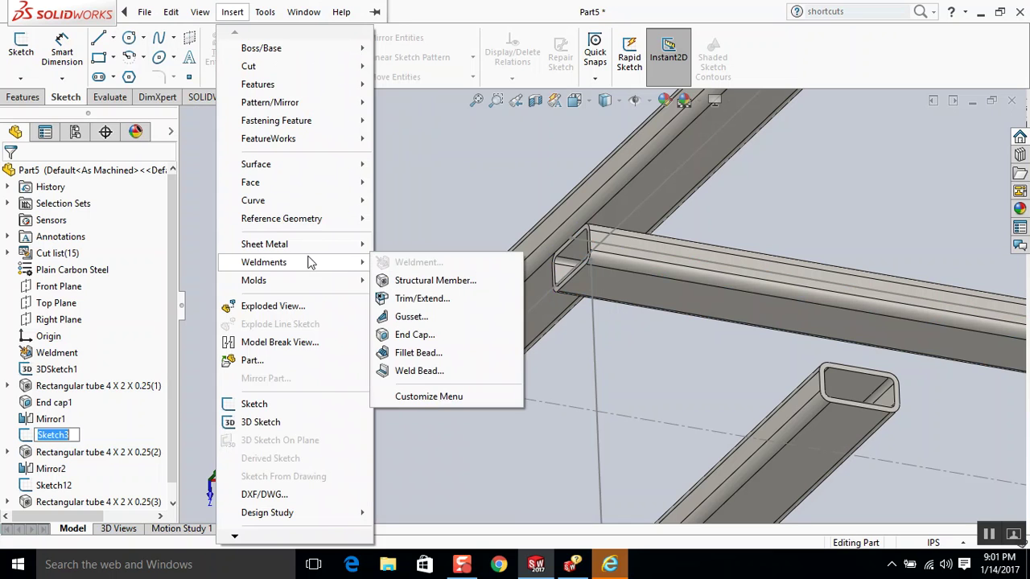
{"action": "left_click", "coordinate": [410, 279]}
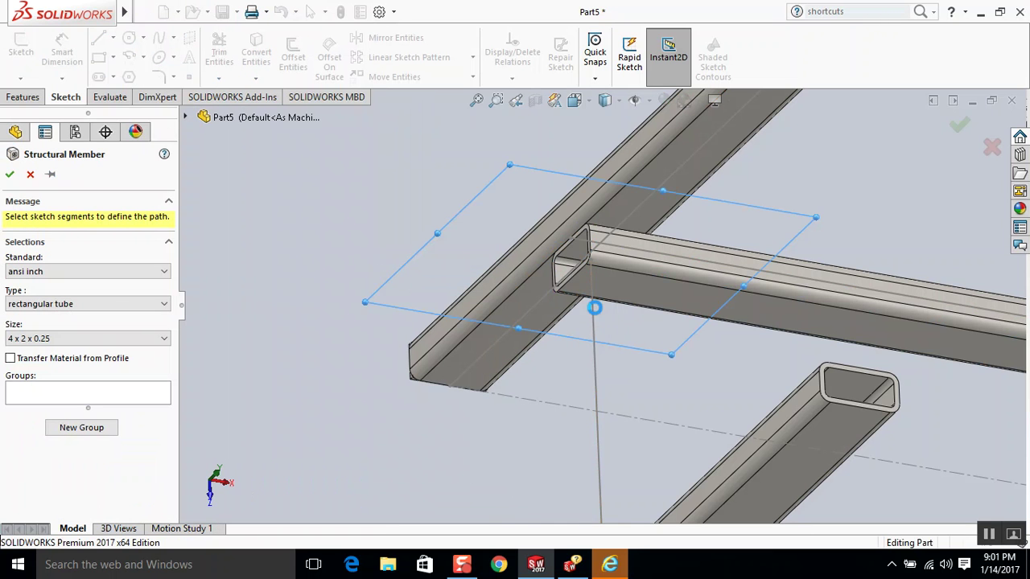
{"action": "left_click", "coordinate": [595, 311]}
{"action": "middle_click_drag", "start_coordinate": [603, 291], "coordinate": [588, 266]}
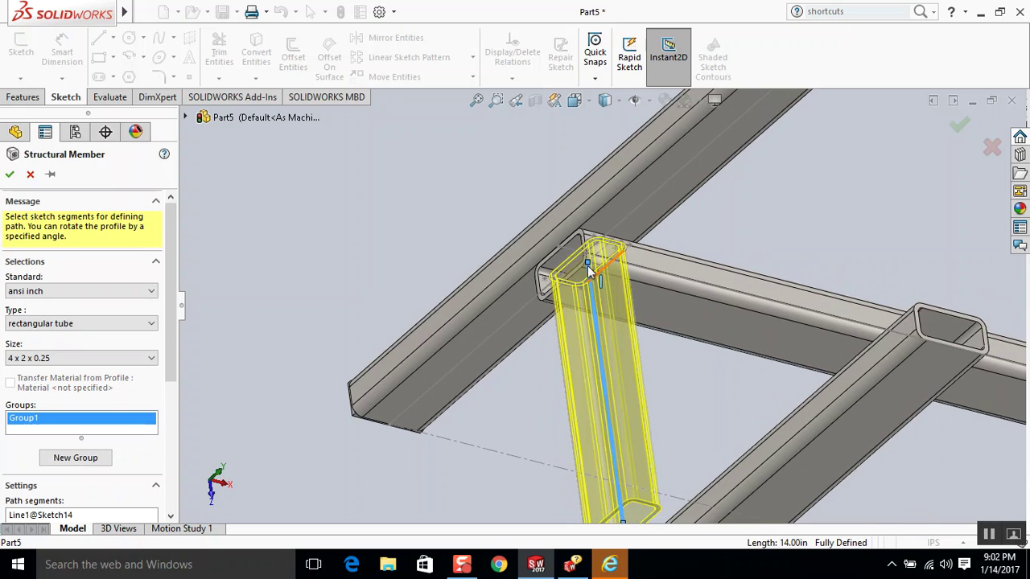
{"action": "scroll", "coordinate": [604, 282], "scroll_direction": "up", "scroll_amount": 1}
{"action": "scroll", "coordinate": [605, 283], "scroll_direction": "down", "scroll_amount": 3}
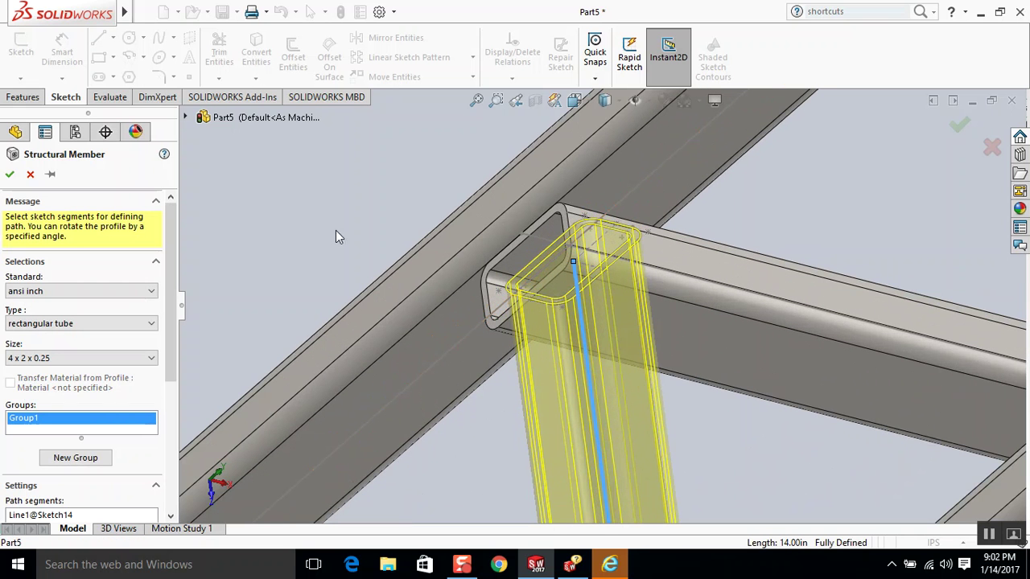
{"action": "scroll", "coordinate": [161, 379], "scroll_direction": "down", "scroll_amount": 5}
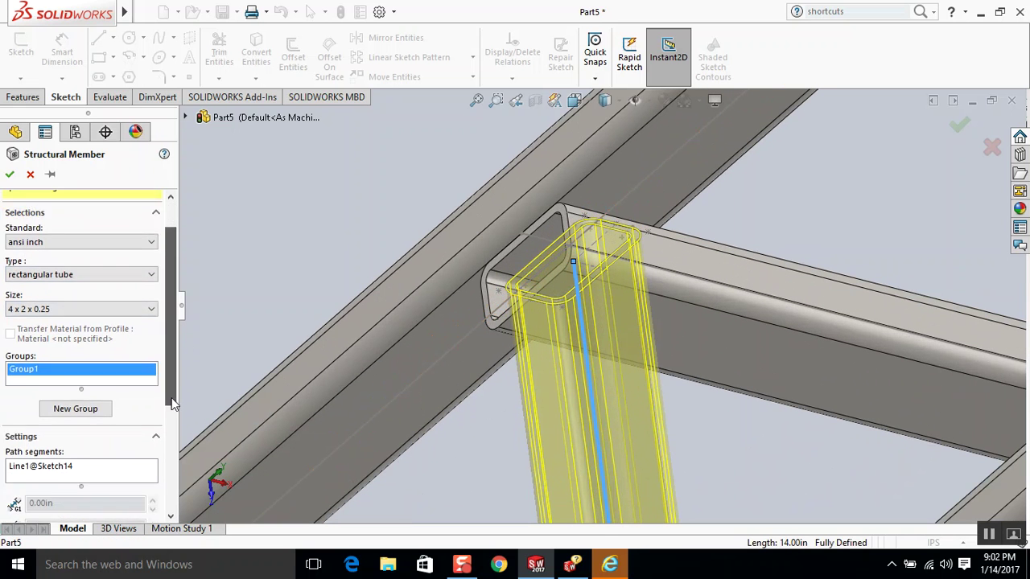
{"action": "scroll", "coordinate": [116, 485], "scroll_direction": "down", "scroll_amount": 1}
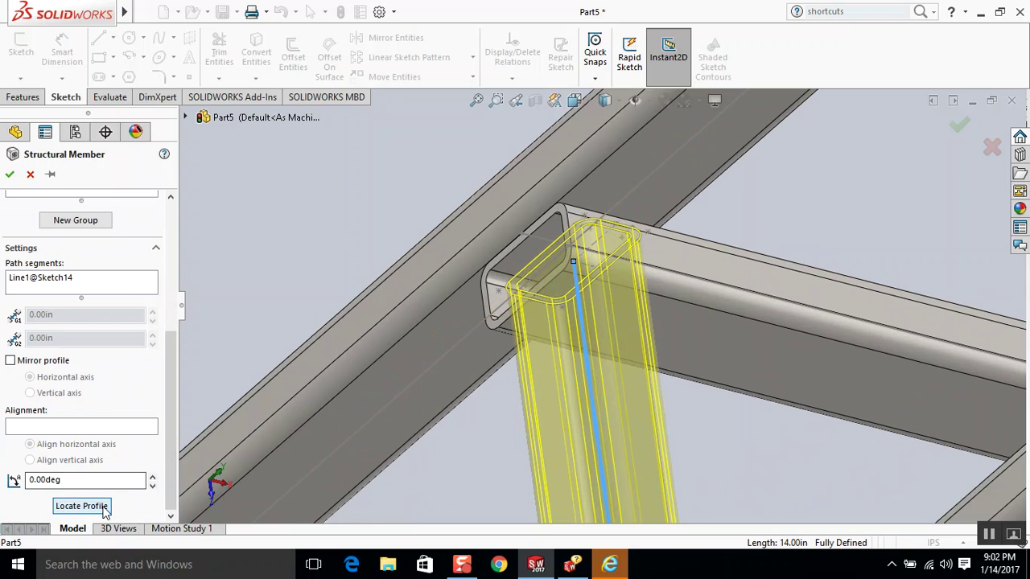
{"action": "left_click", "coordinate": [105, 507]}
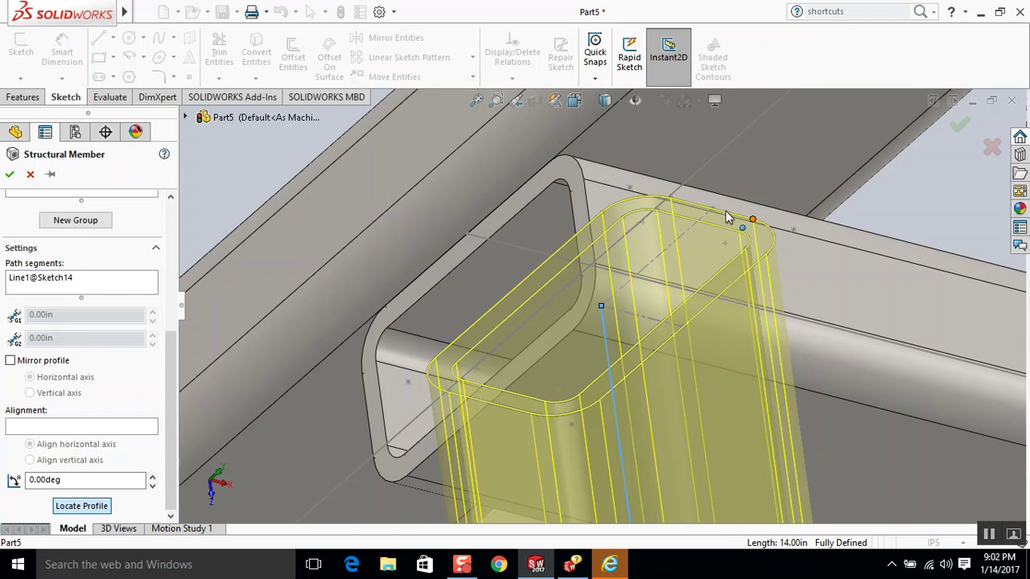
{"action": "left_click", "coordinate": [714, 215]}
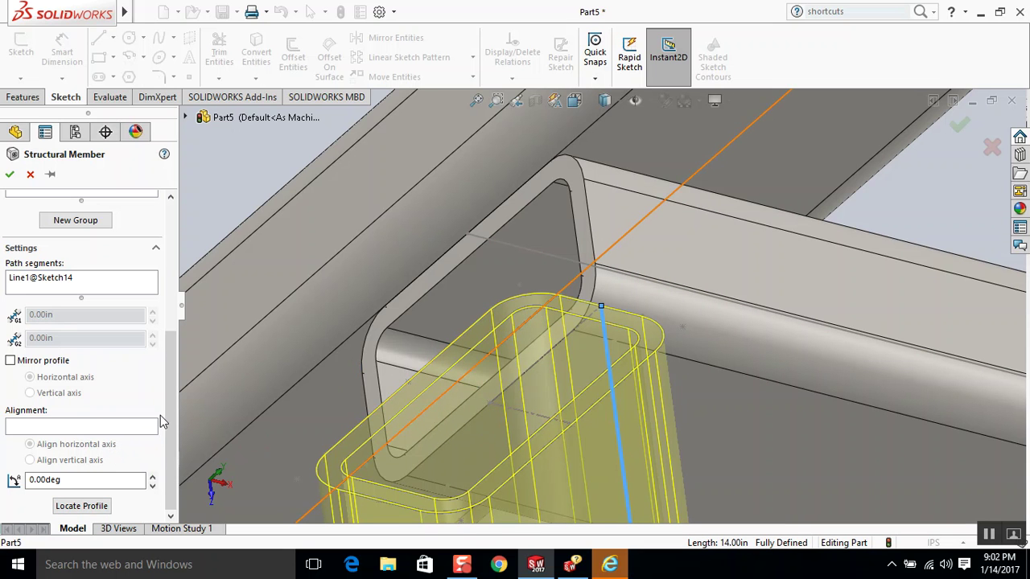
{"action": "left_click", "coordinate": [81, 505]}
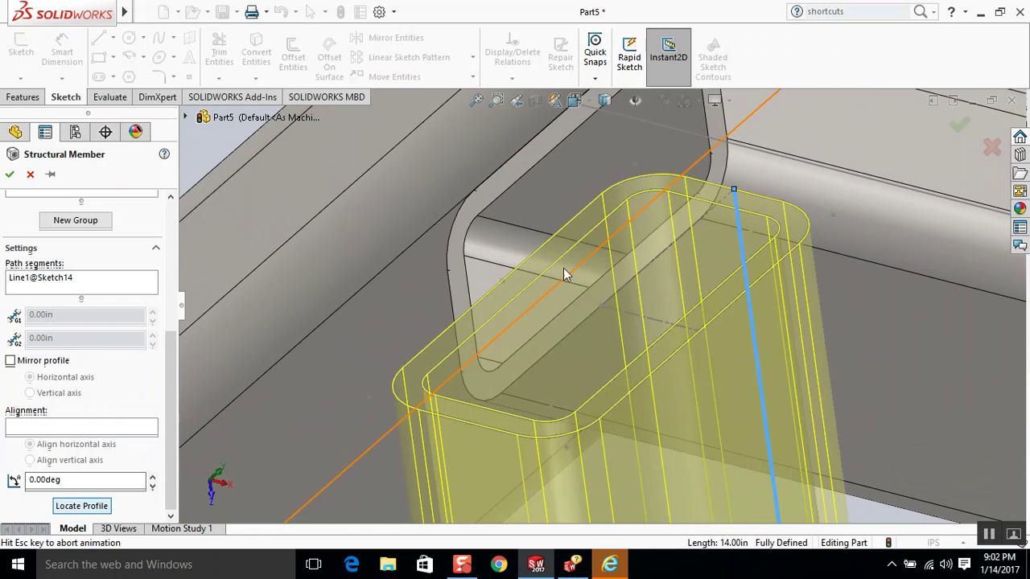
{"action": "left_click", "coordinate": [503, 280]}
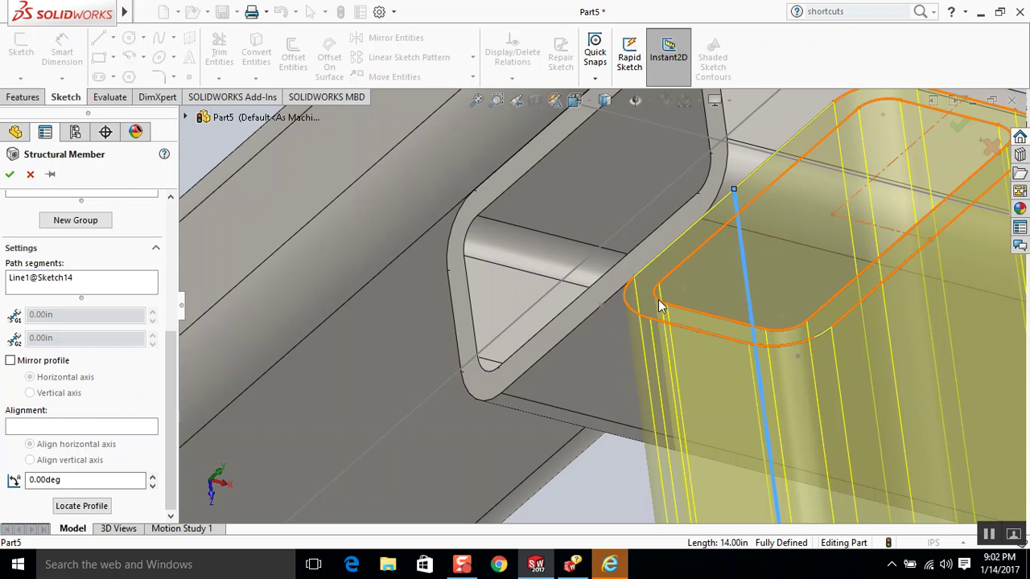
{"action": "scroll", "coordinate": [651, 296], "scroll_direction": "up", "scroll_amount": 2}
{"action": "middle_click_drag", "start_coordinate": [650, 295], "coordinate": [690, 249]}
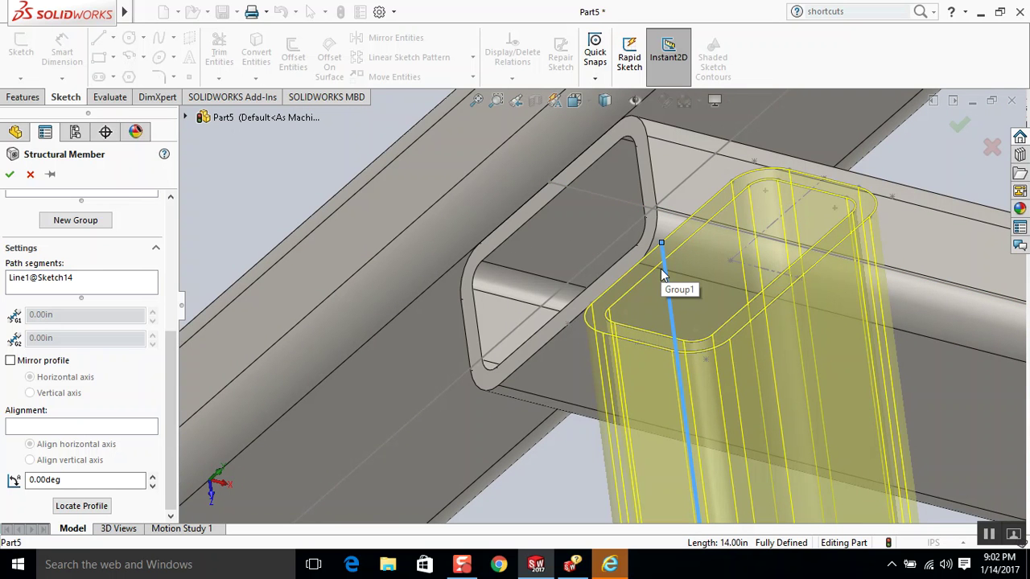
{"action": "left_click", "coordinate": [992, 146]}
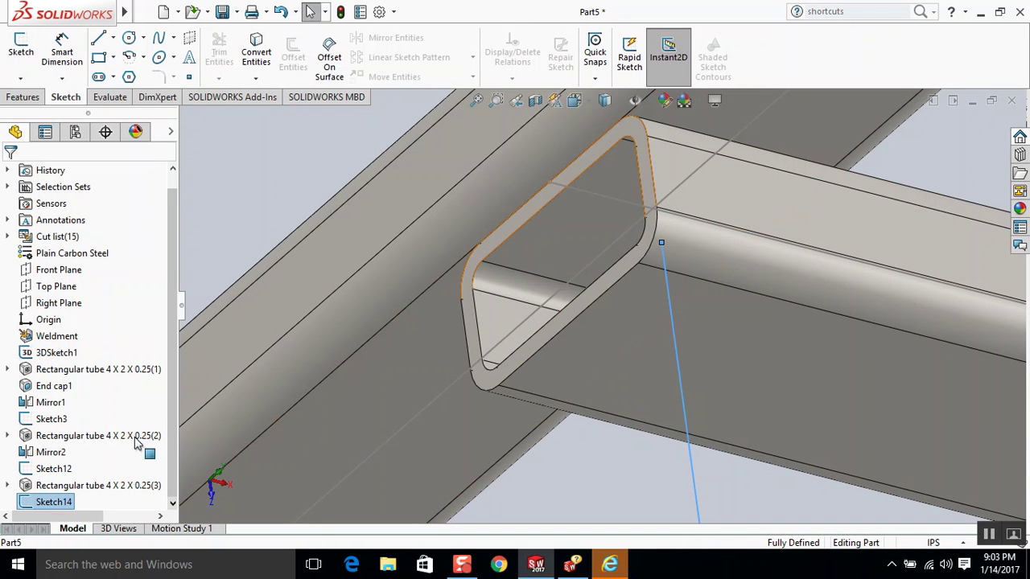
- Delete the last sketch, which holds the line between the rails' inner corners at the left end
{"action": "left_click", "coordinate": [63, 505]}
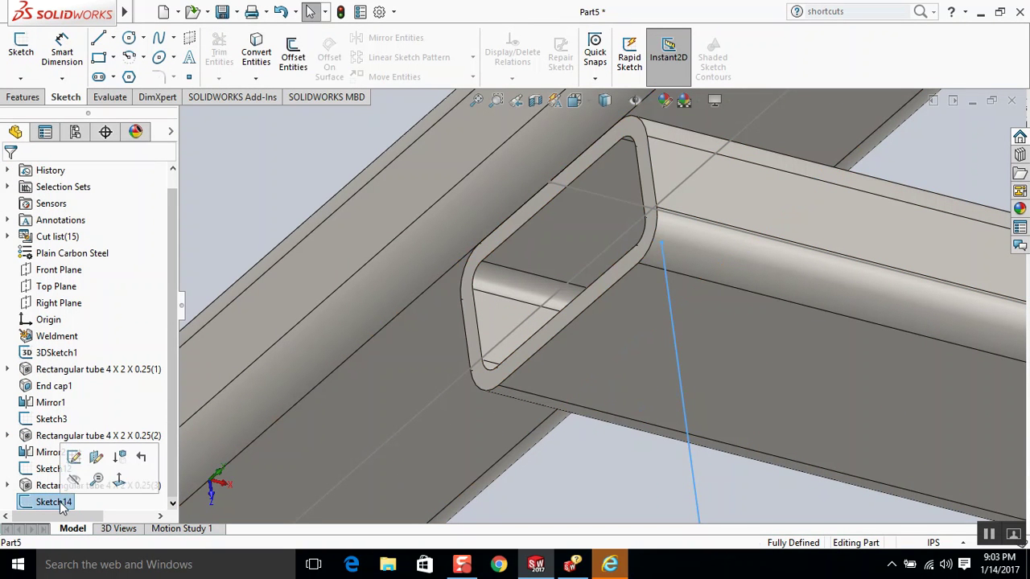
{"action": "key", "text": "Delete"}
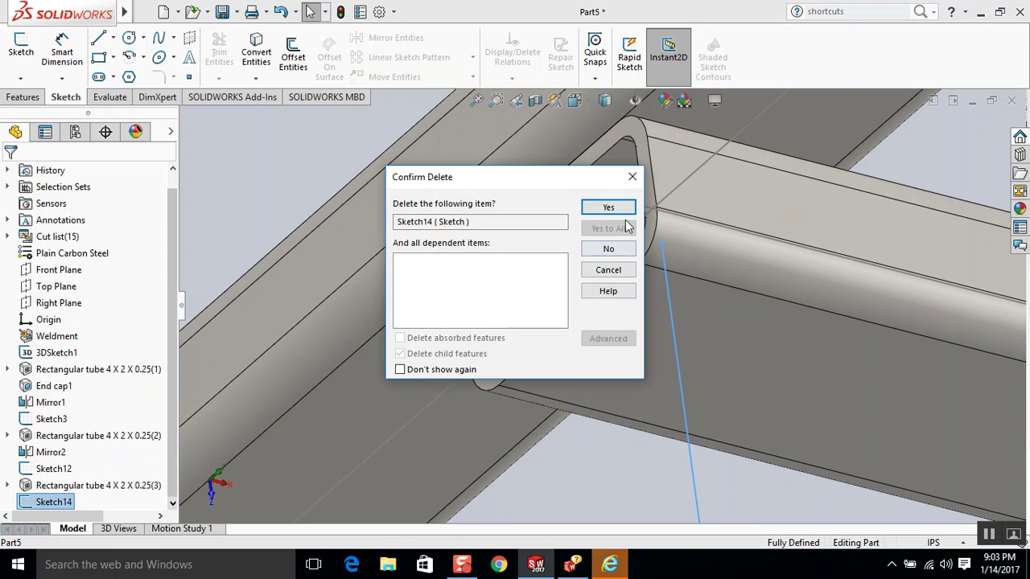
{"action": "left_click", "coordinate": [629, 211]}
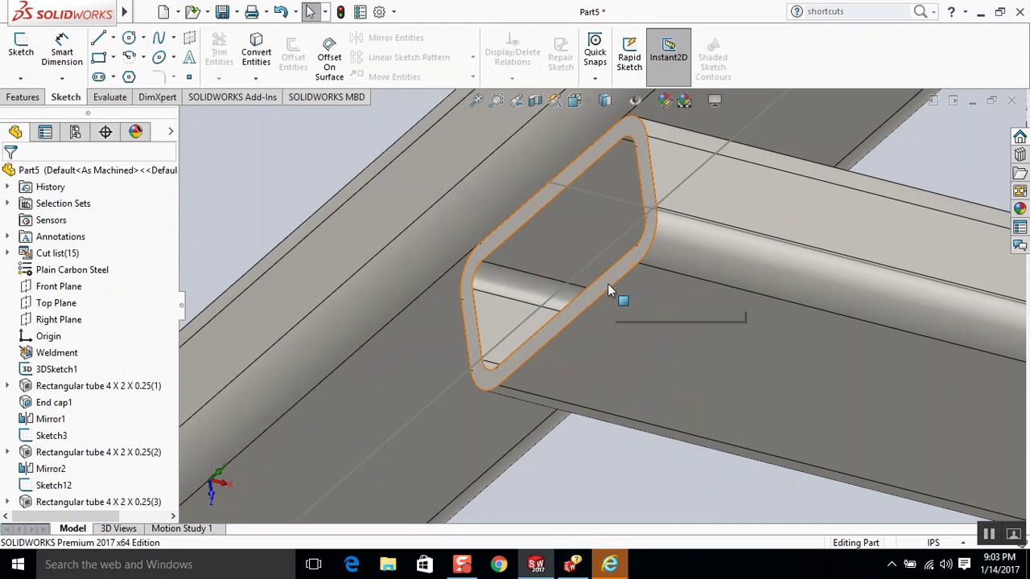
- Sketch a line about 14 in long on the original rail's left end face, joining the midpoints of both rails' facing edges, and exit the sketch
{"action": "left_click", "coordinate": [601, 315]}
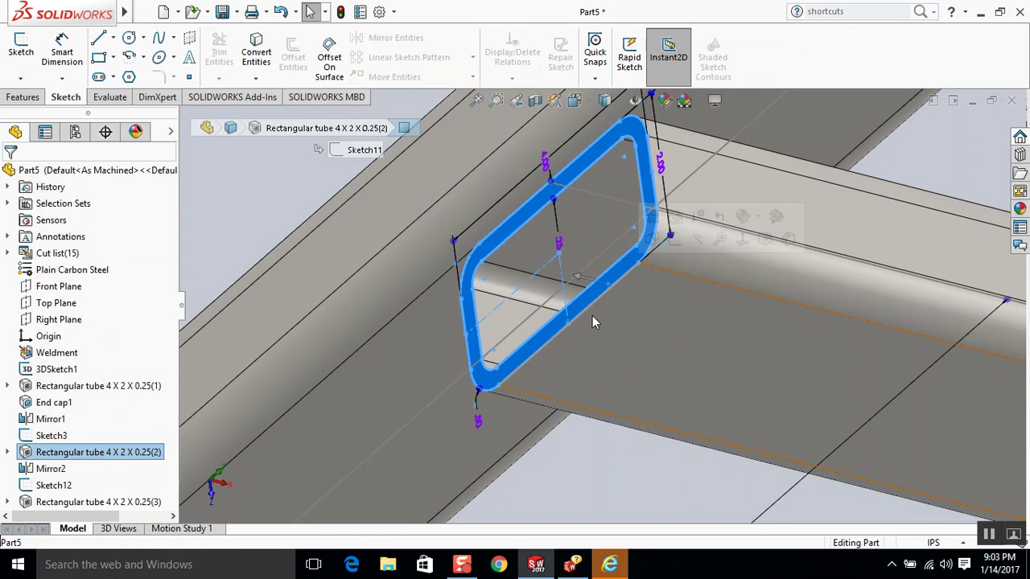
{"action": "left_click", "coordinate": [568, 323]}
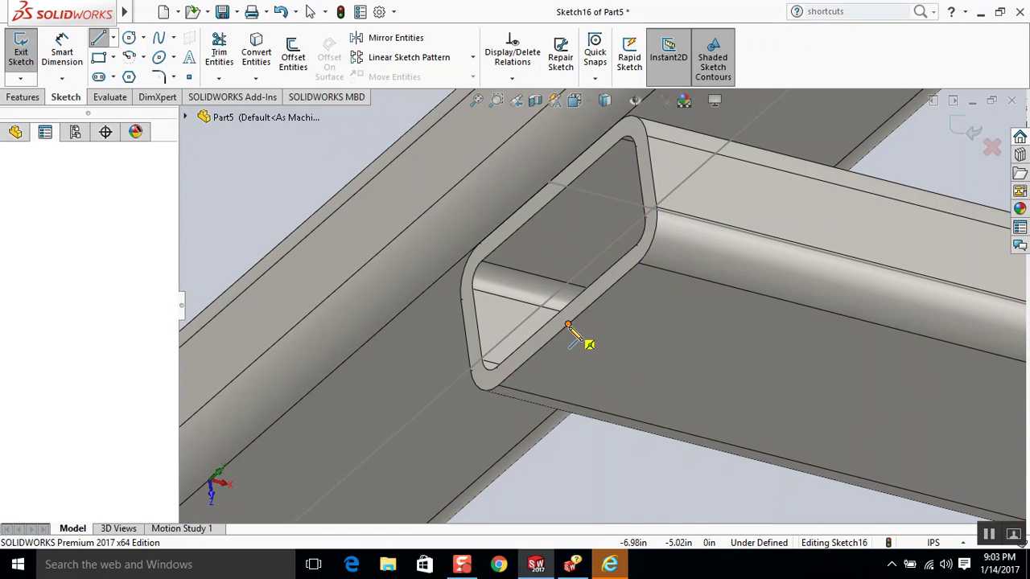
{"action": "scroll", "coordinate": [570, 325], "scroll_direction": "up", "scroll_amount": 3}
{"action": "scroll", "coordinate": [589, 330], "scroll_direction": "up", "scroll_amount": 5}
{"action": "scroll", "coordinate": [668, 418], "scroll_direction": "down", "scroll_amount": 3}
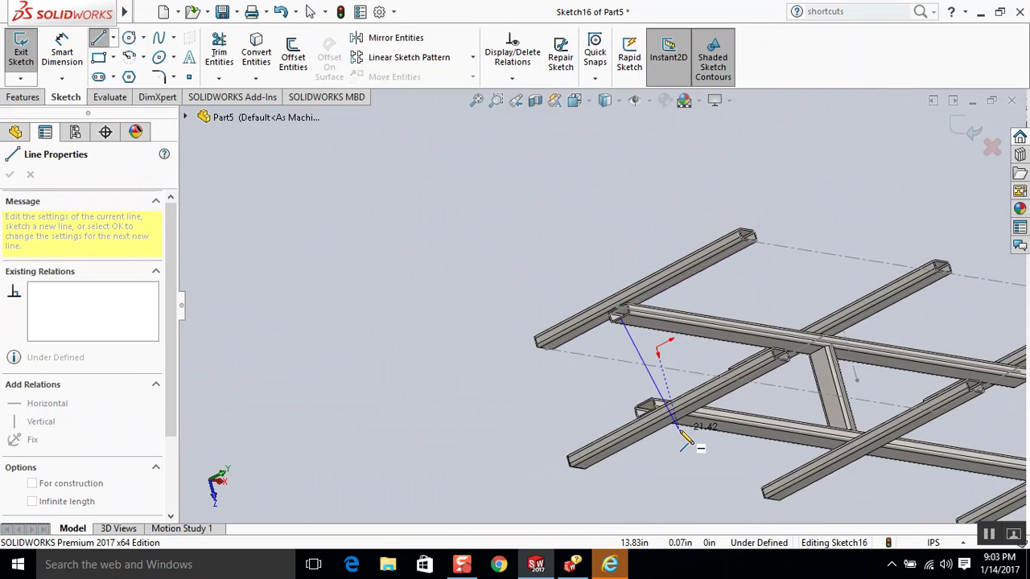
{"action": "scroll", "coordinate": [648, 406], "scroll_direction": "down", "scroll_amount": 4}
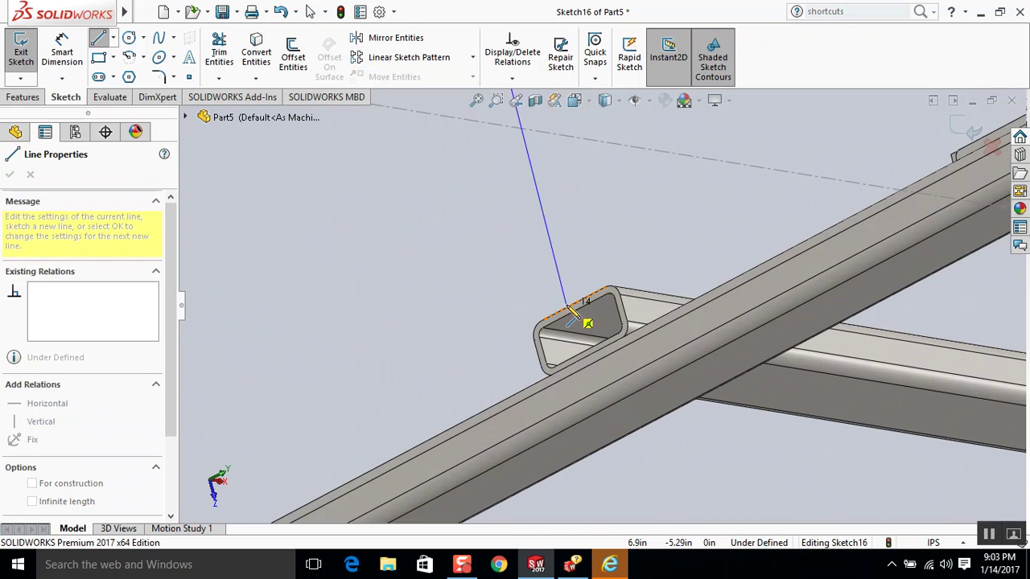
{"action": "scroll", "coordinate": [569, 312], "scroll_direction": "up", "scroll_amount": 2}
{"action": "left_click", "coordinate": [579, 303]}
{"action": "key", "text": "Escape"}
{"action": "scroll", "coordinate": [609, 288], "scroll_direction": "down", "scroll_amount": 2}
{"action": "scroll", "coordinate": [660, 250], "scroll_direction": "up", "scroll_amount": 1}
{"action": "scroll", "coordinate": [667, 244], "scroll_direction": "up", "scroll_amount": 1}
{"action": "left_click", "coordinate": [972, 131]}
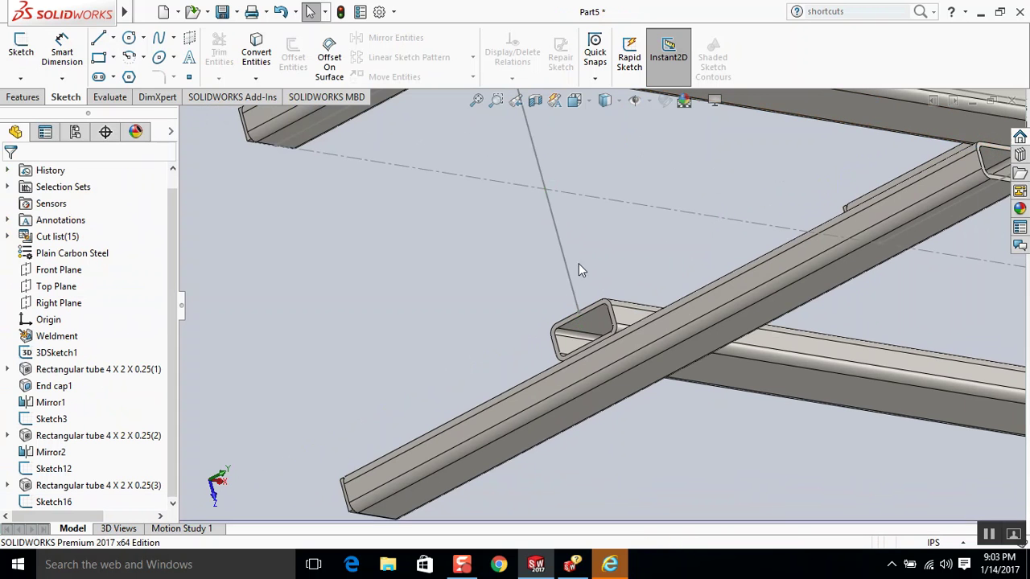
- Start a structural member with the ansi inch rectangular tube 4 x 2 x 0.25 along the new line between the rail end faces
{"action": "mouse_move", "coordinate": [125, 12]}
{"action": "left_click", "coordinate": [170, 11]}
{"action": "mouse_move", "coordinate": [233, 11]}
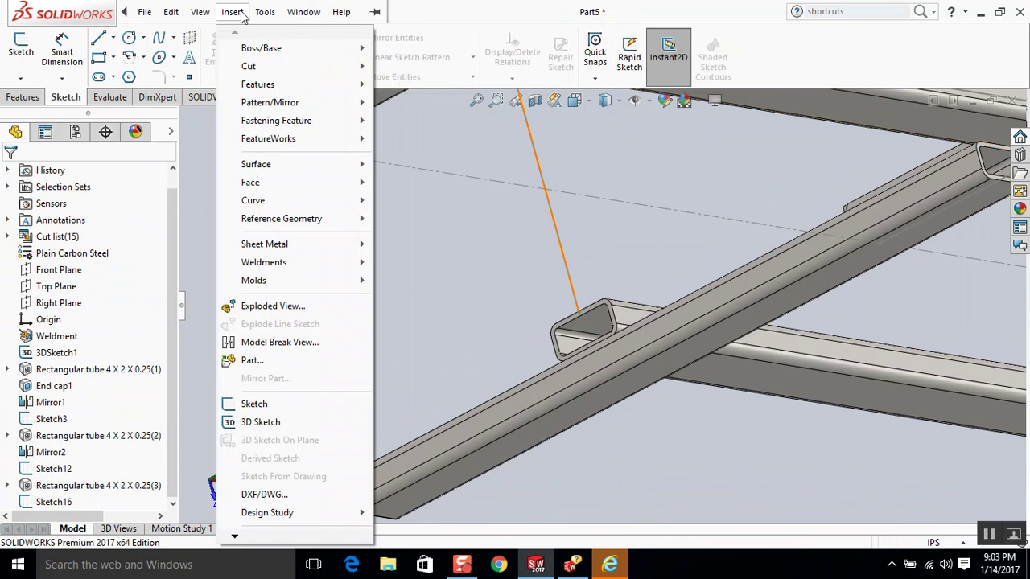
{"action": "mouse_move", "coordinate": [274, 262]}
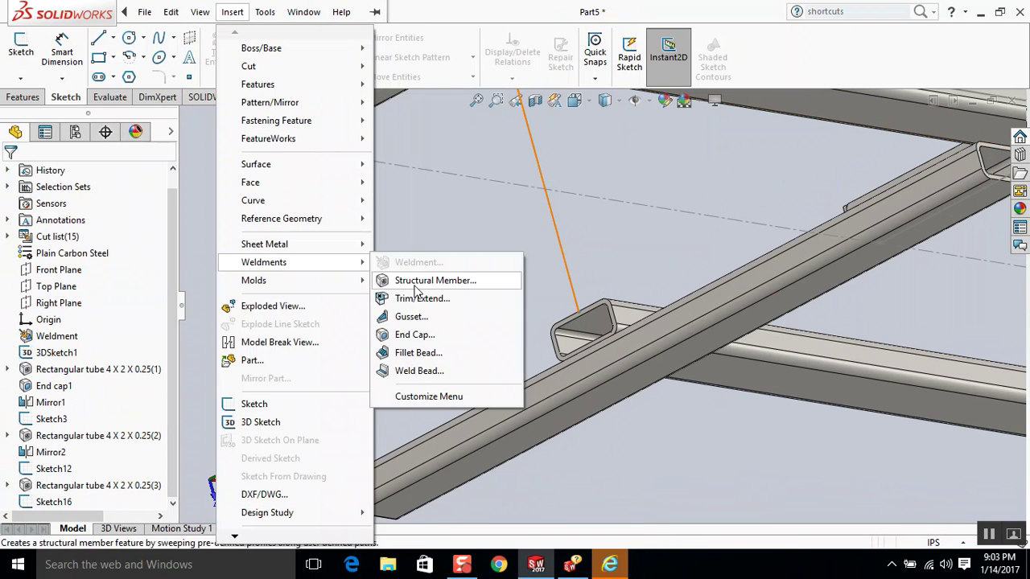
{"action": "left_click", "coordinate": [420, 282]}
{"action": "left_click", "coordinate": [573, 299]}
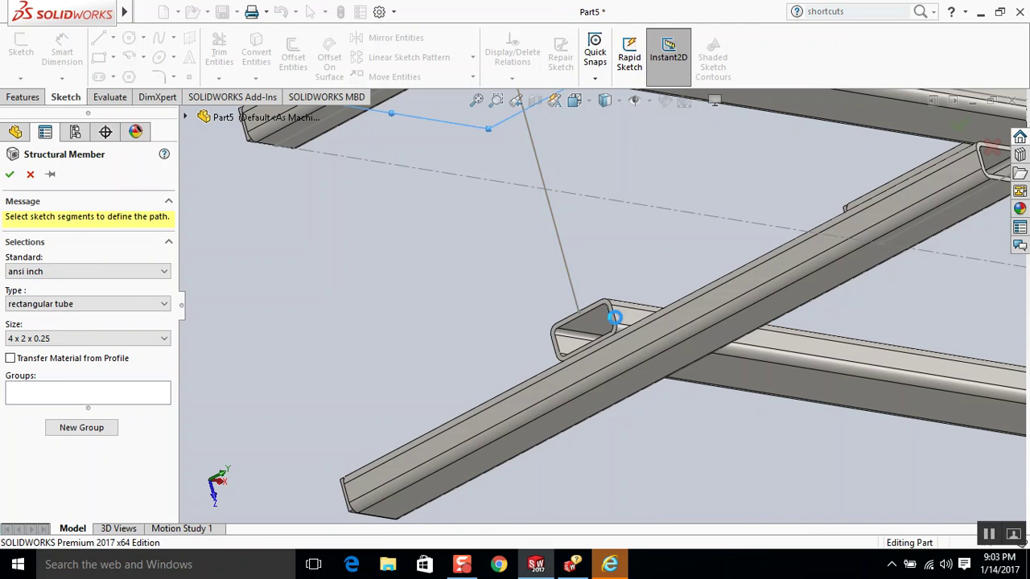
{"action": "scroll", "coordinate": [589, 315], "scroll_direction": "down", "scroll_amount": 1}
{"action": "scroll", "coordinate": [591, 317], "scroll_direction": "up", "scroll_amount": 3}
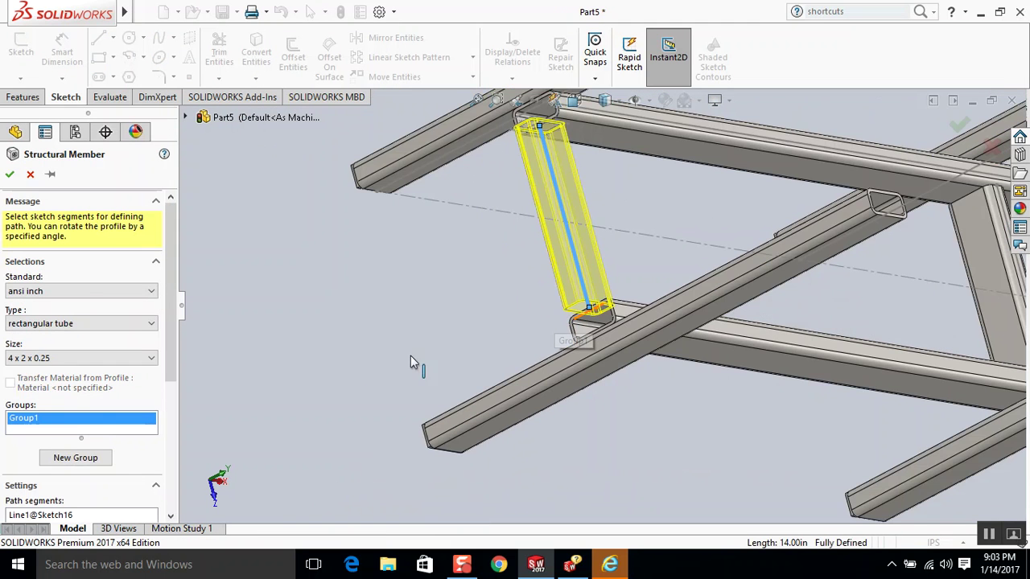
- Rotate the tube profile 90 degrees, locate it so the path passes through the midpoint of its long outer side, and accept the end cross member
{"action": "scroll", "coordinate": [167, 360], "scroll_direction": "down", "scroll_amount": 3}
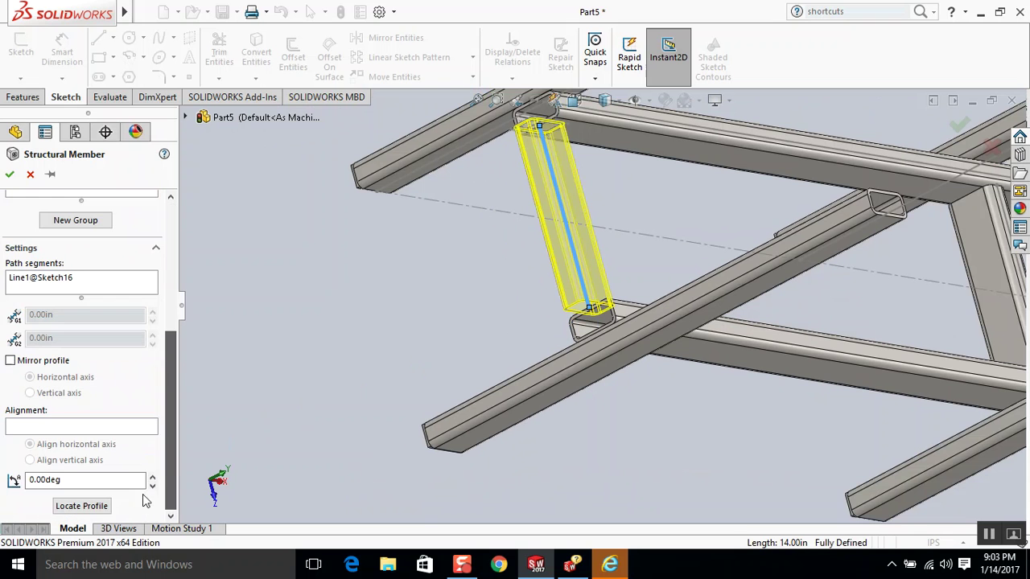
{"action": "left_click_drag", "start_coordinate": [84, 483], "coordinate": [2, 491]}
{"action": "type", "text": "90"}
{"action": "left_click", "coordinate": [81, 505]}
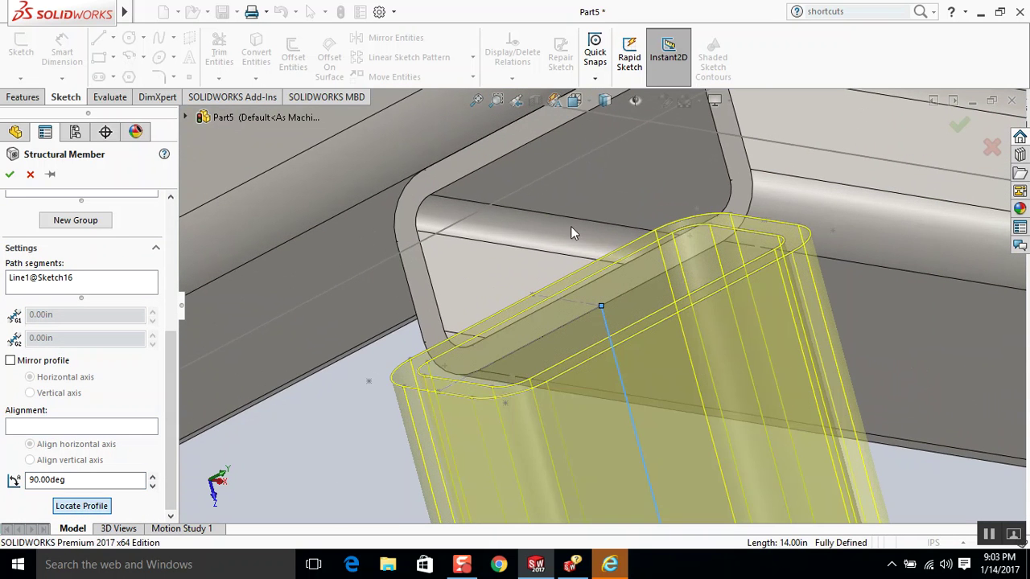
{"action": "left_click", "coordinate": [533, 296]}
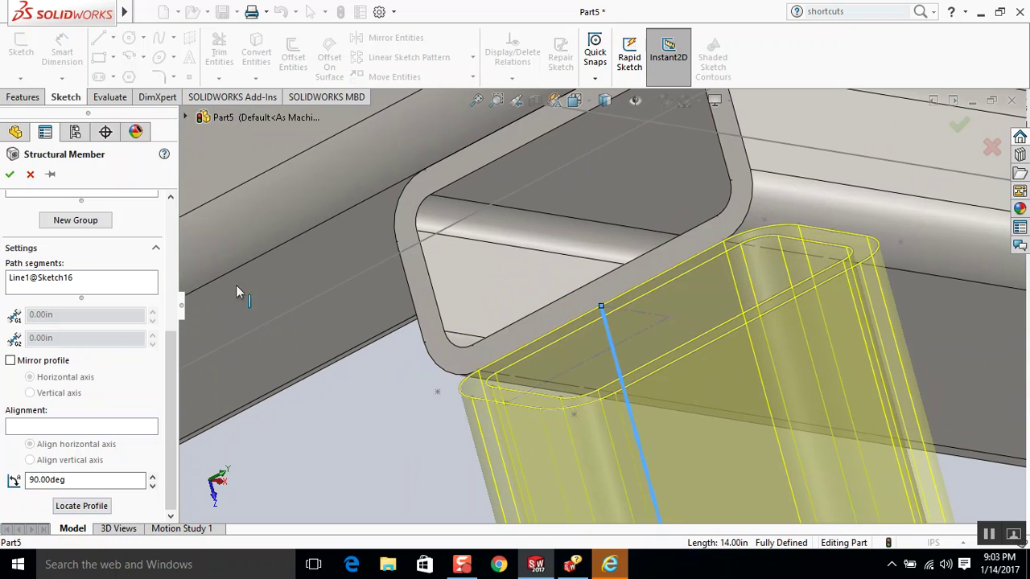
{"action": "left_click", "coordinate": [11, 175]}
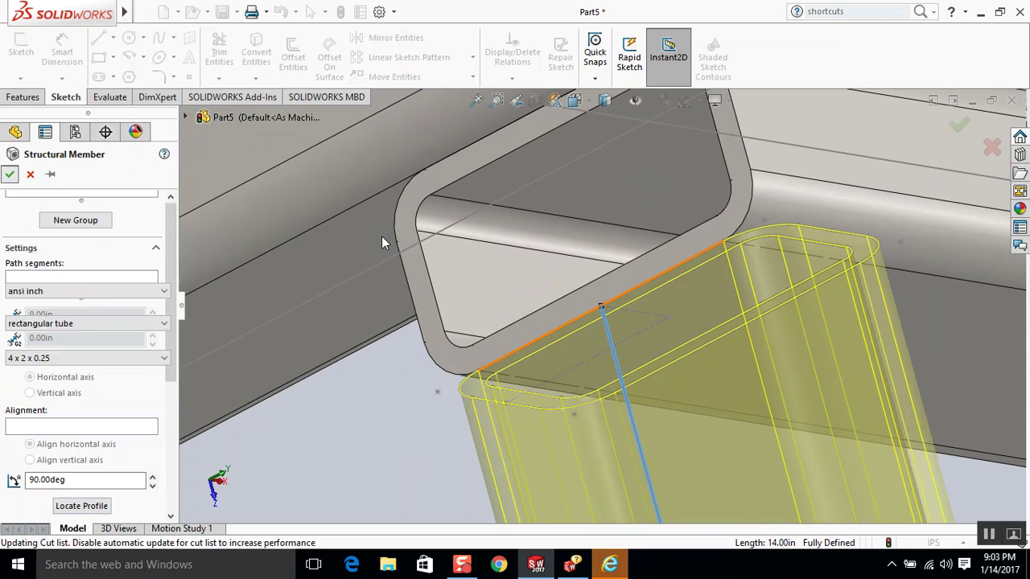
- Mirror the left end cross member's body about the Right Plane to the opposite end of the frame
{"action": "scroll", "coordinate": [664, 229], "scroll_direction": "up", "scroll_amount": 10}
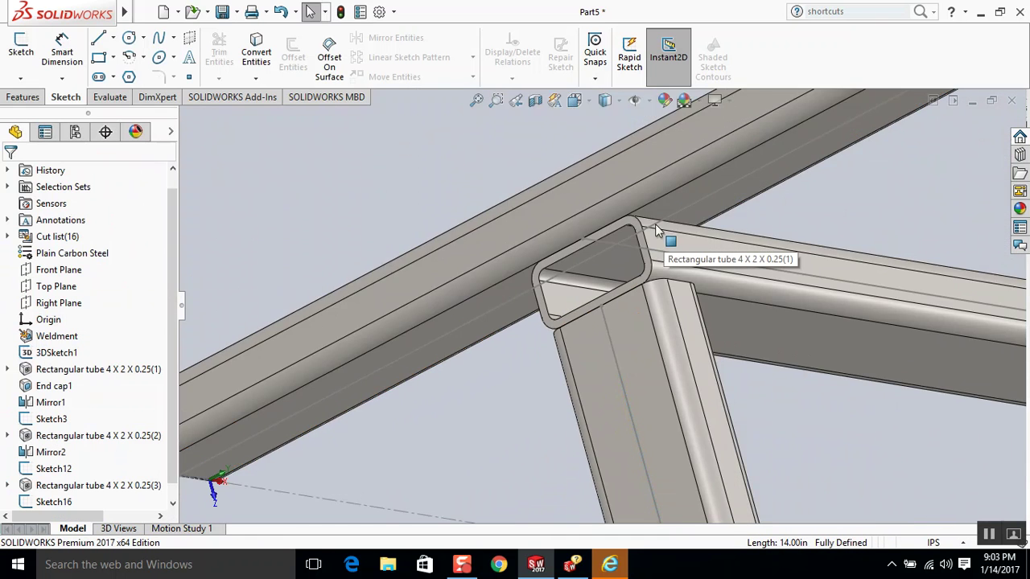
{"action": "middle_click_drag", "start_coordinate": [654, 216], "coordinate": [565, 193]}
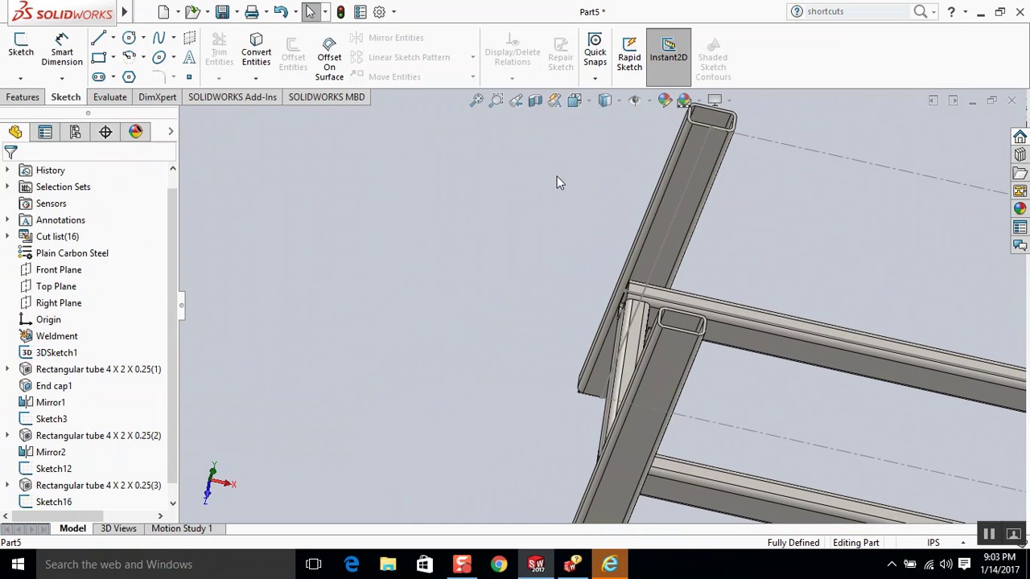
{"action": "mouse_move", "coordinate": [139, 17]}
{"action": "left_click", "coordinate": [232, 11]}
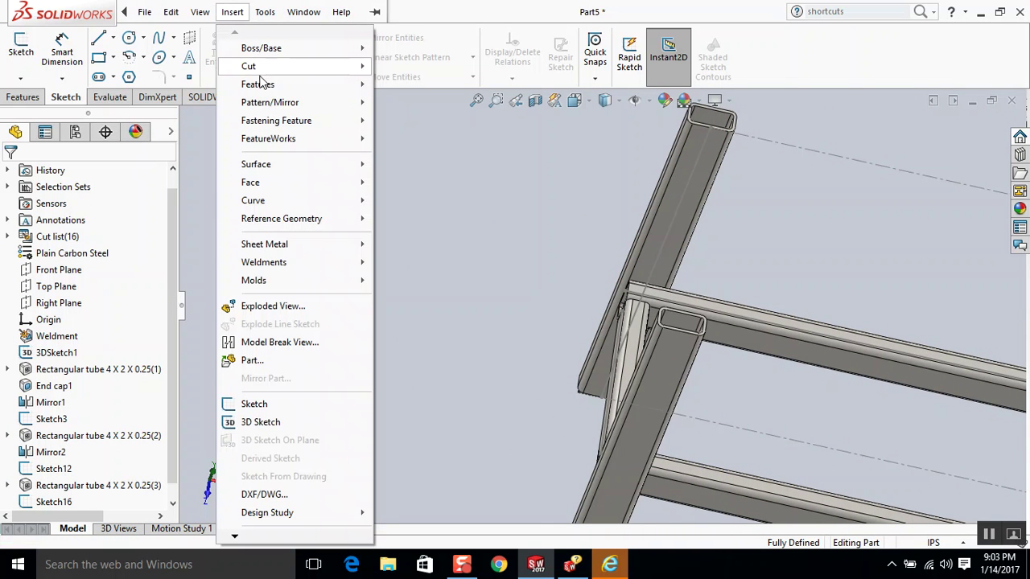
{"action": "mouse_move", "coordinate": [294, 102]}
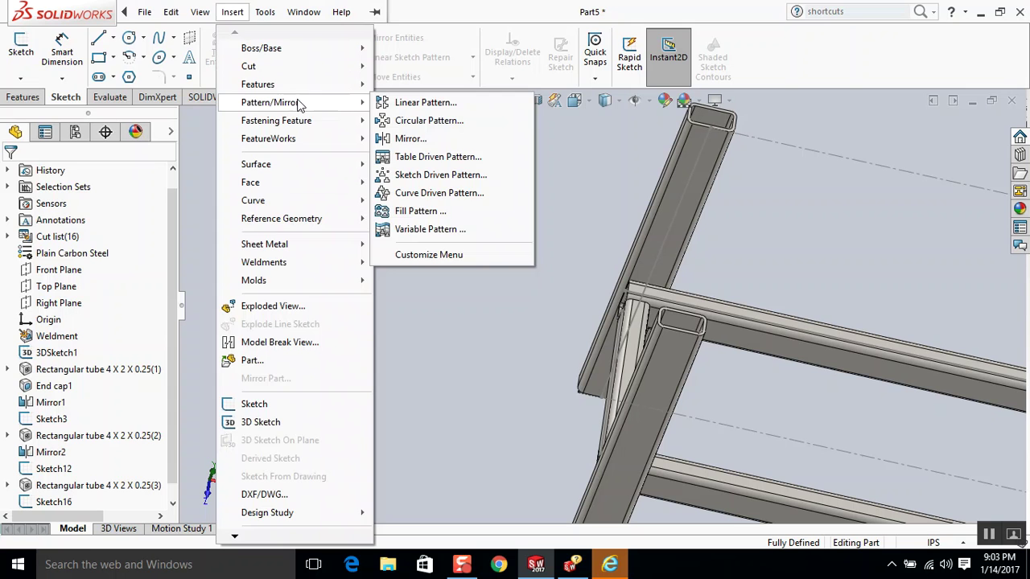
{"action": "left_click", "coordinate": [446, 138]}
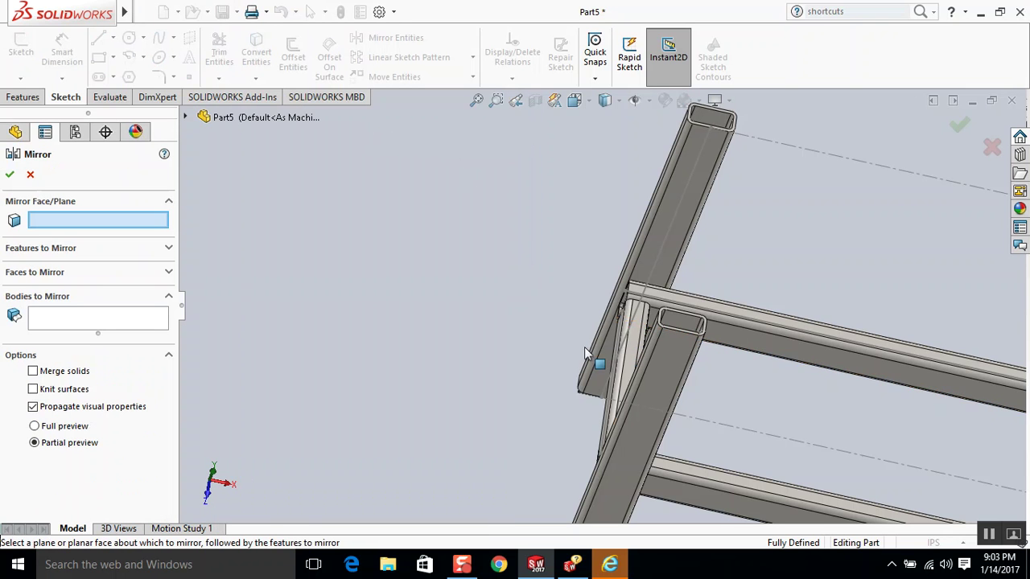
{"action": "scroll", "coordinate": [684, 342], "scroll_direction": "up", "scroll_amount": 3}
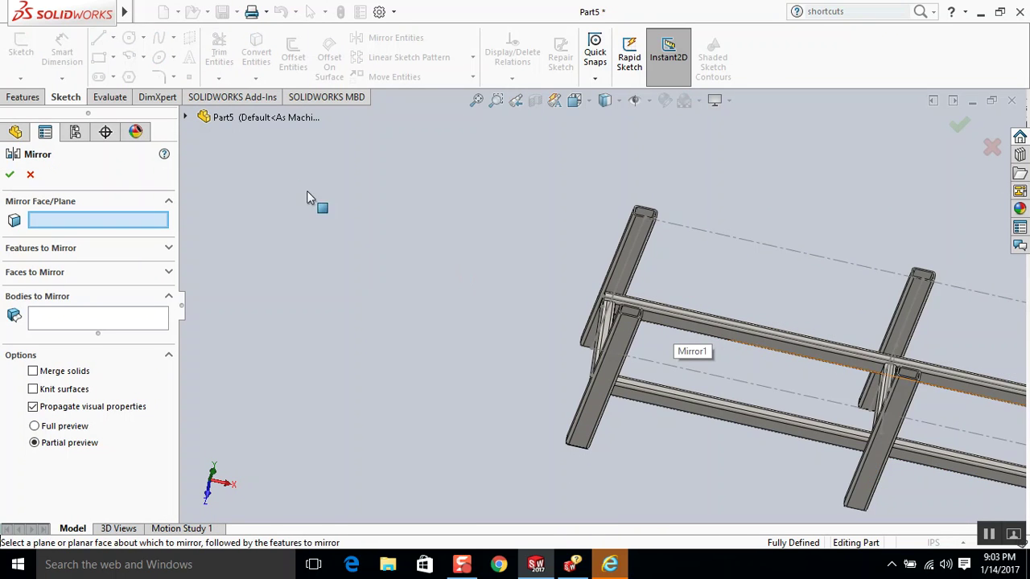
{"action": "left_click", "coordinate": [185, 117]}
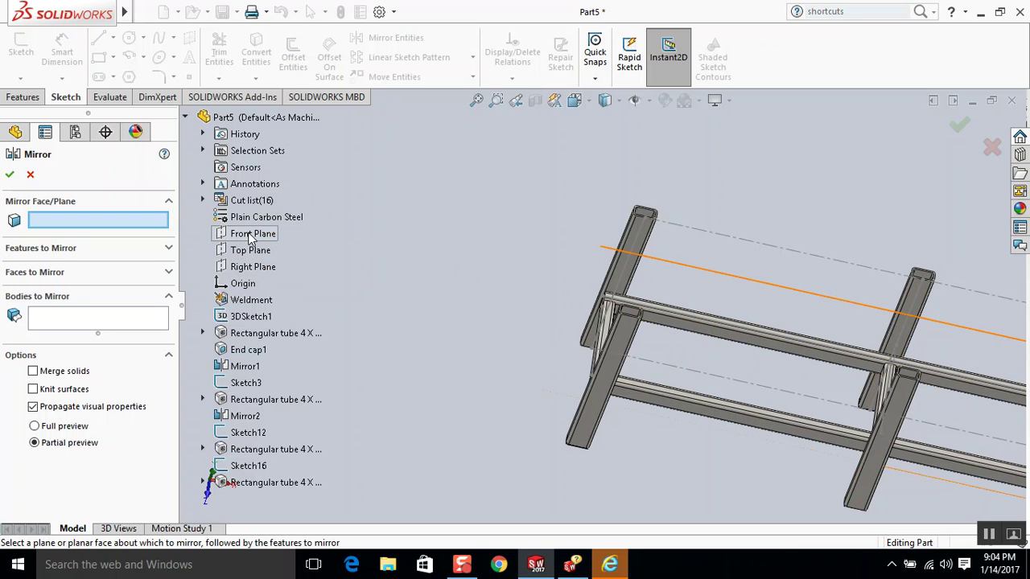
{"action": "left_click", "coordinate": [256, 268]}
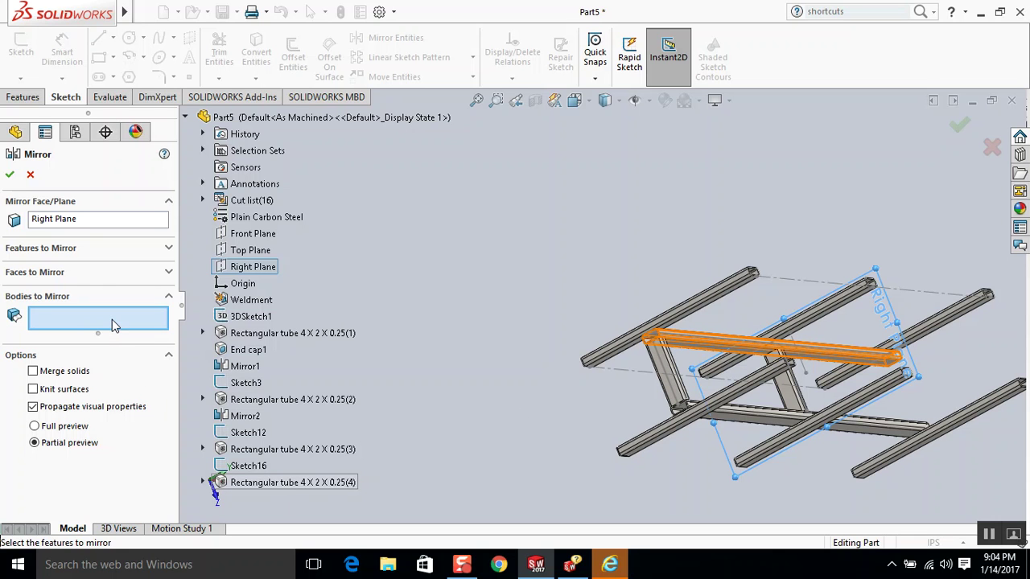
{"action": "middle_click_drag", "start_coordinate": [592, 479], "coordinate": [613, 350]}
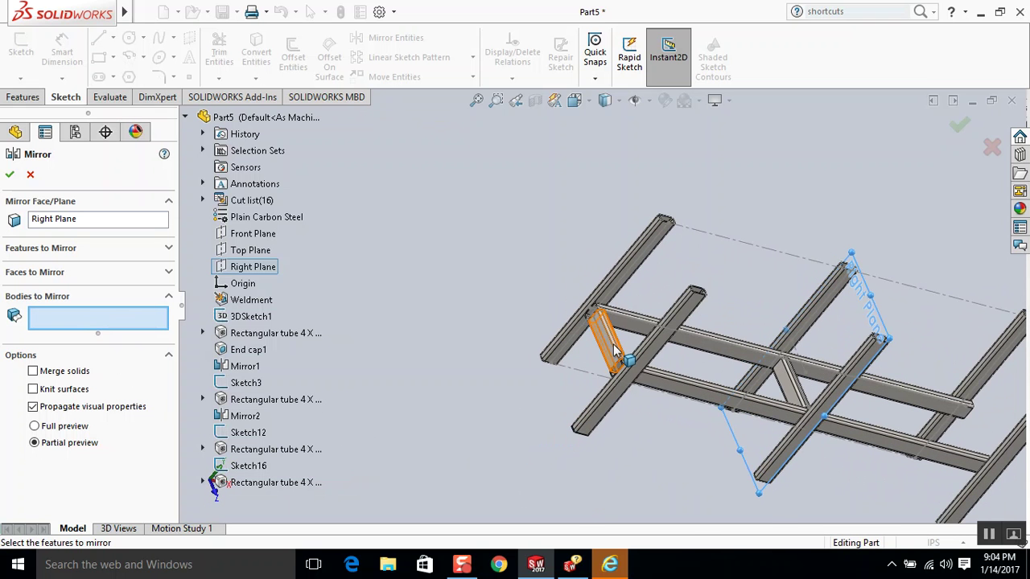
{"action": "left_click", "coordinate": [618, 344]}
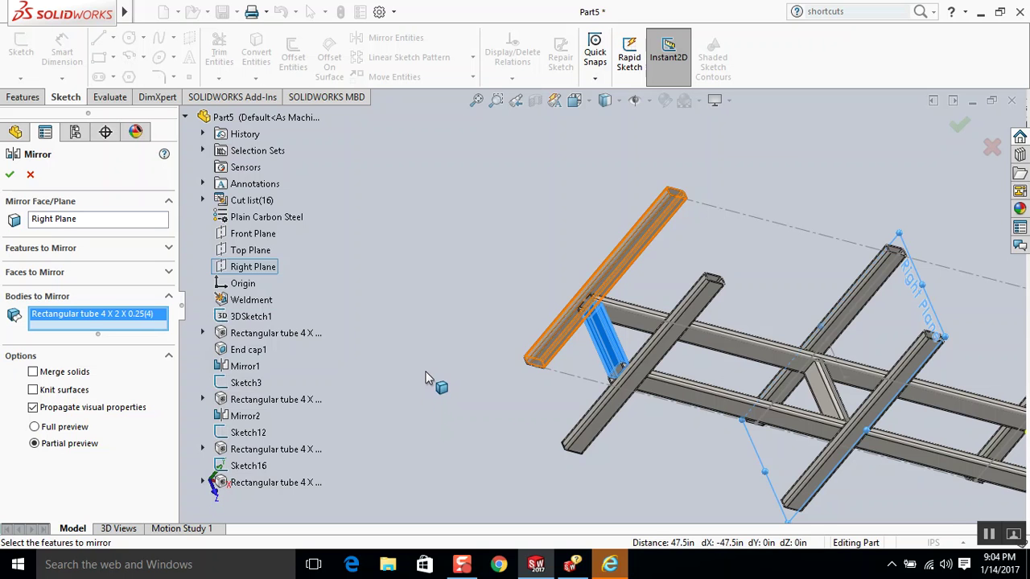
{"action": "scroll", "coordinate": [428, 370], "scroll_direction": "up", "scroll_amount": 1}
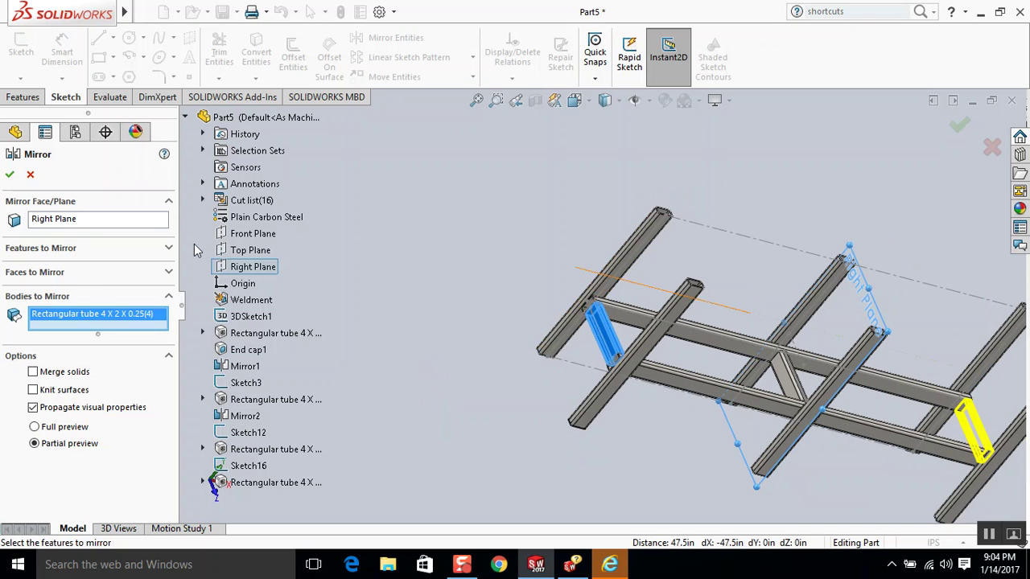
{"action": "left_click", "coordinate": [12, 174]}
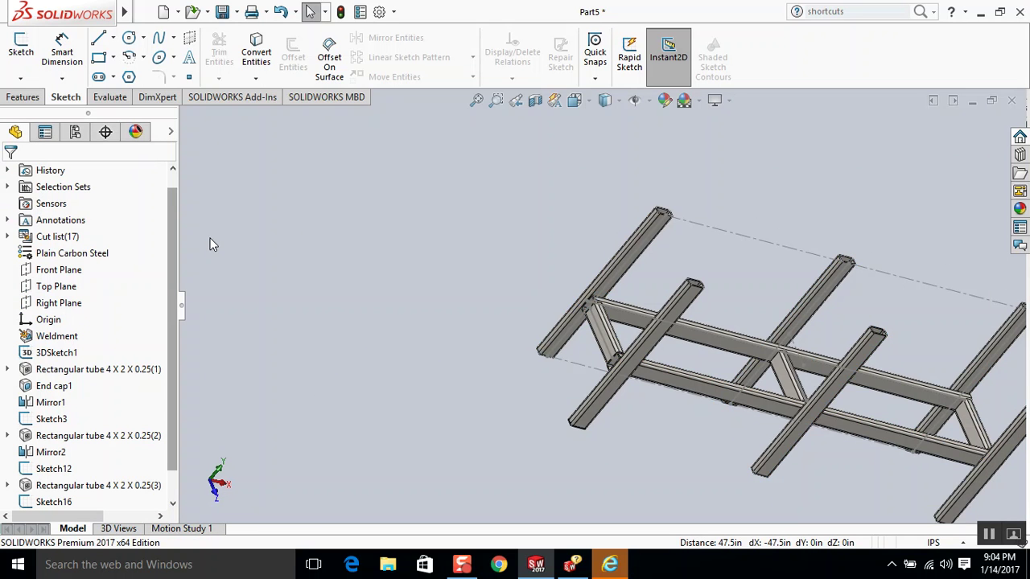
- Switch to the isometric view and hide all types of reference and sketch items
{"action": "key", "text": "ctrl+7"}
{"action": "mouse_move", "coordinate": [126, 13]}
{"action": "left_click", "coordinate": [200, 12]}
{"action": "left_click", "coordinate": [201, 12]}
{"action": "left_click", "coordinate": [201, 13]}
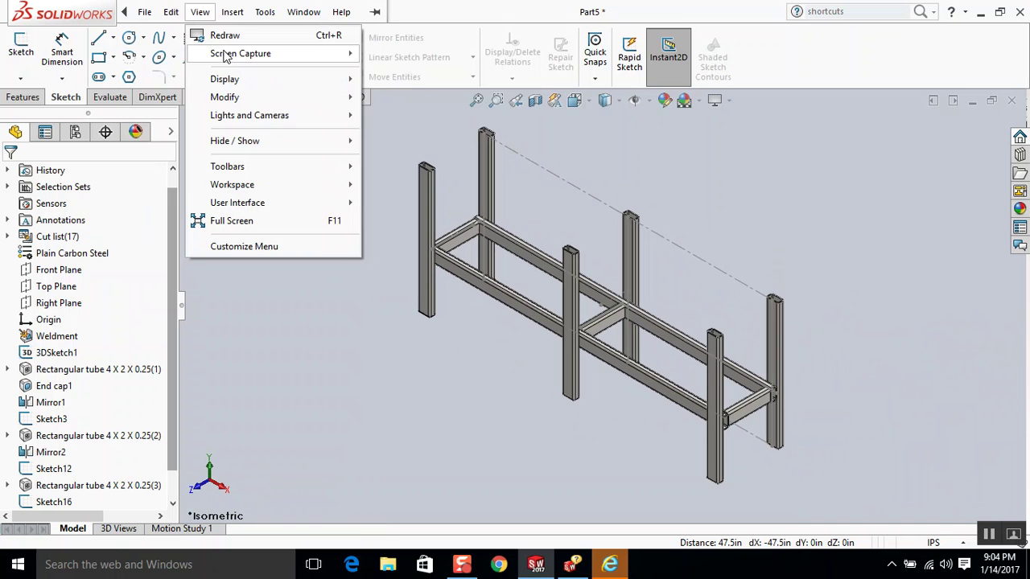
{"action": "mouse_move", "coordinate": [265, 143]}
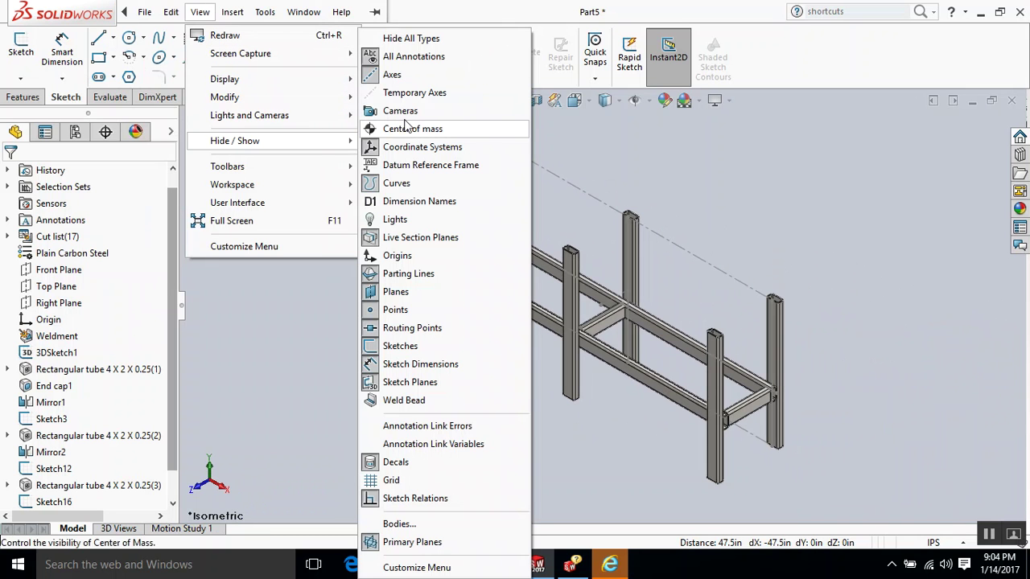
{"action": "left_click", "coordinate": [445, 40]}
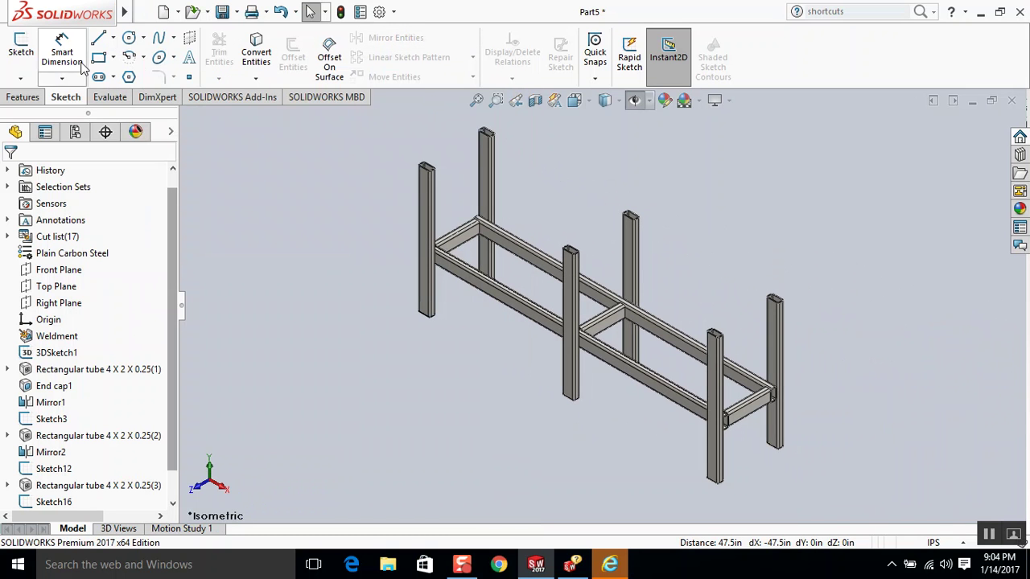
- Start saving the part under a new name and create a folder named Conveyor on the Desktop
{"action": "left_click", "coordinate": [145, 12]}
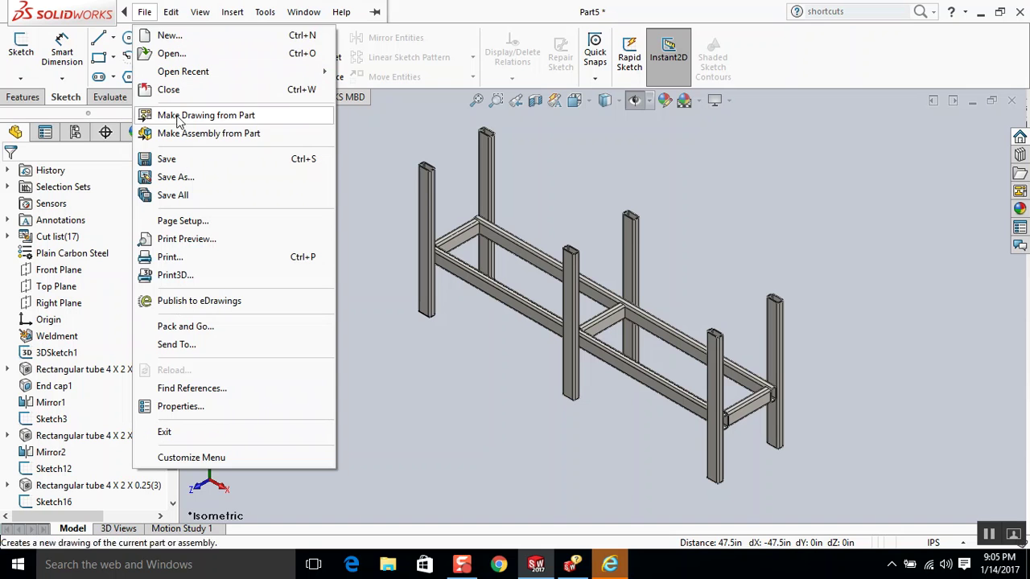
{"action": "left_click", "coordinate": [177, 177]}
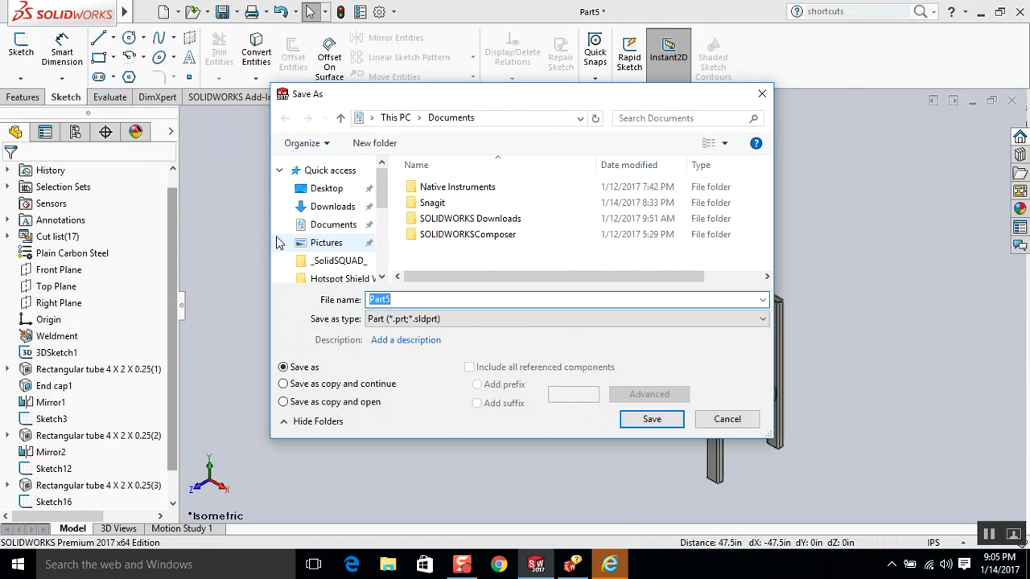
{"action": "left_click", "coordinate": [344, 193]}
{"action": "right_click", "coordinate": [462, 235]}
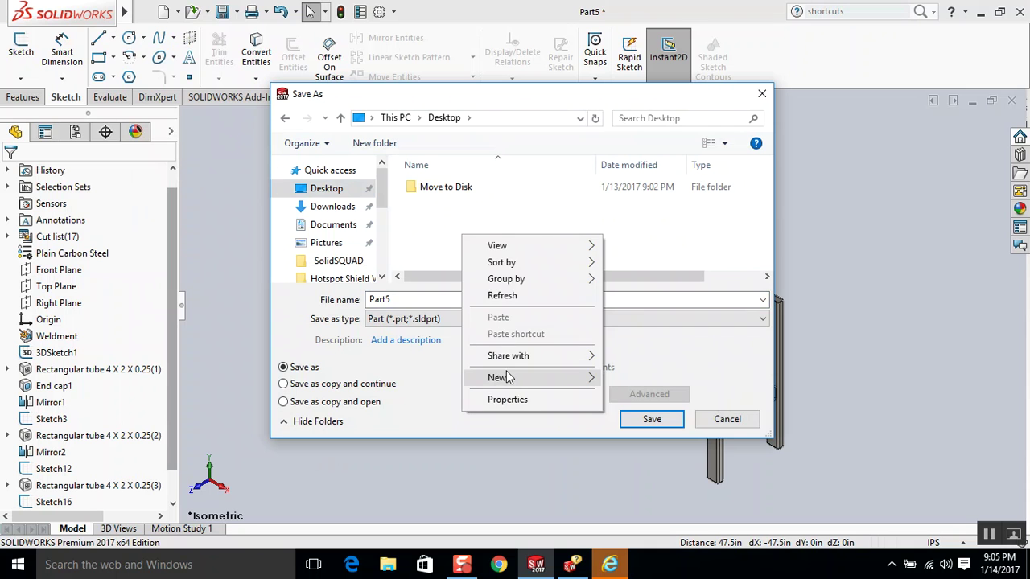
{"action": "mouse_move", "coordinate": [555, 386]}
{"action": "left_click", "coordinate": [623, 376]}
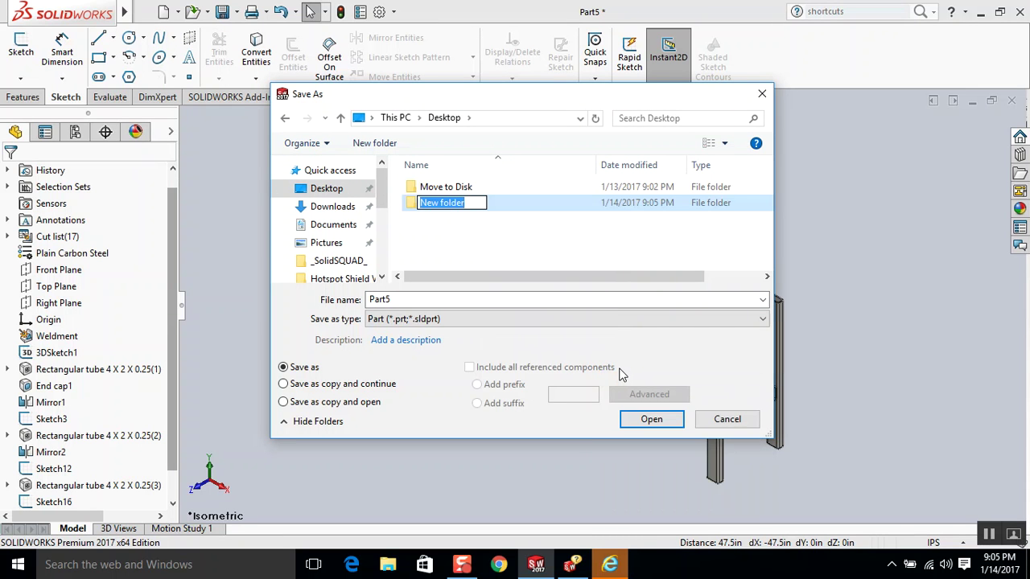
{"action": "type", "text": "Conveyor"}
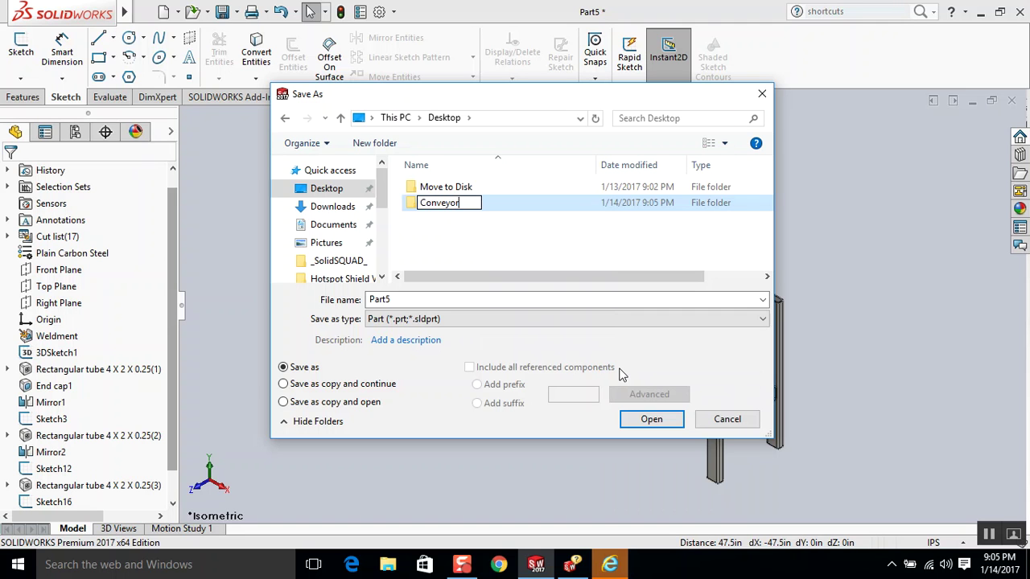
{"action": "left_click", "coordinate": [542, 255]}
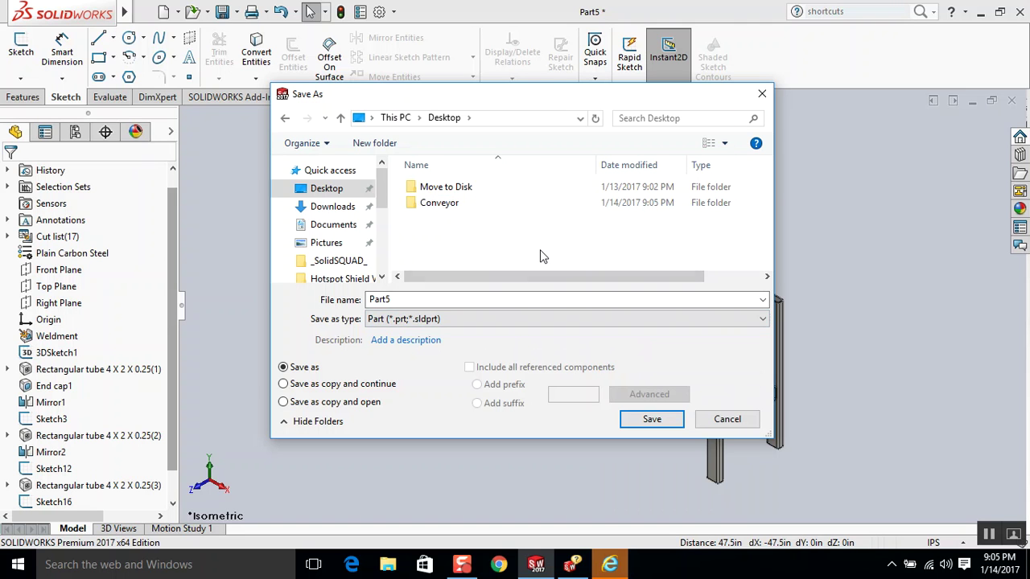
- Create a subfolder named Infeed Conveyor inside the Conveyor folder
{"action": "double_click", "coordinate": [446, 204]}
{"action": "right_click", "coordinate": [446, 206]}
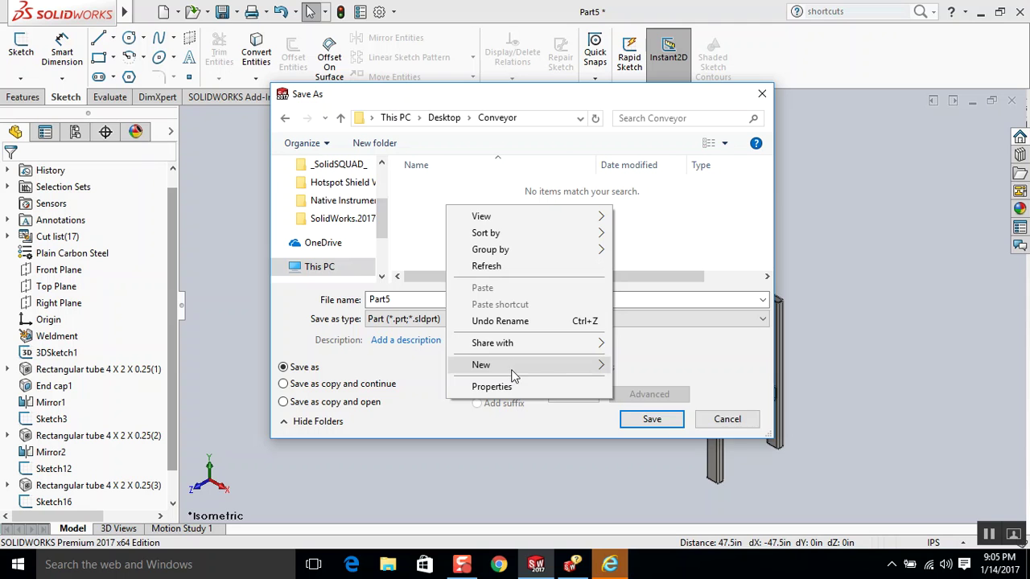
{"action": "mouse_move", "coordinate": [597, 366]}
{"action": "left_click", "coordinate": [663, 368]}
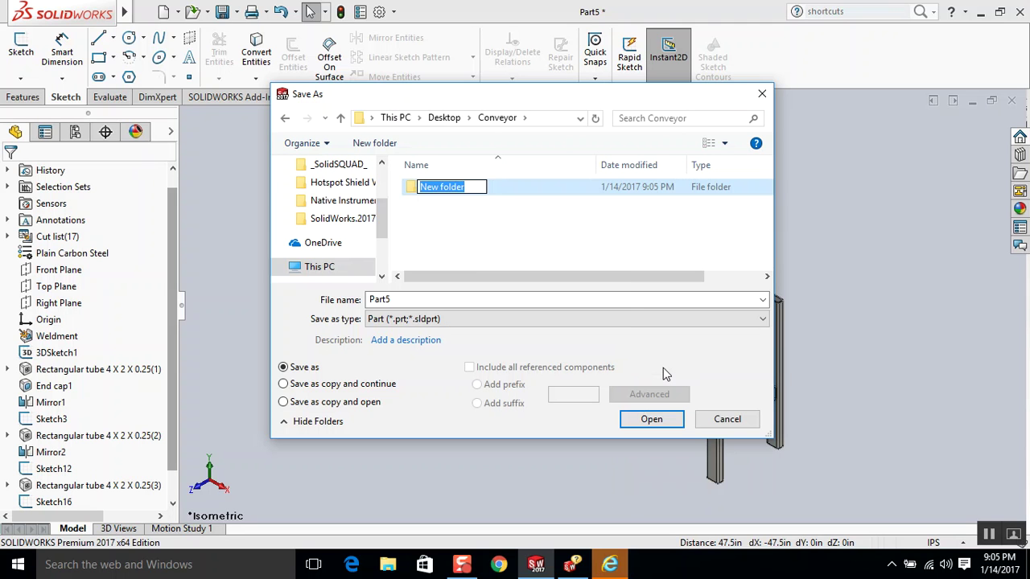
{"action": "type", "text": "Straight"}
{"action": "key", "text": "BackSpace"}
{"action": "key", "text": "BackSpace"}
{"action": "key", "text": "BackSpace"}
{"action": "key", "text": "BackSpace"}
{"action": "key", "text": "BackSpace"}
{"action": "key", "text": "BackSpace"}
{"action": "key", "text": "BackSpace"}
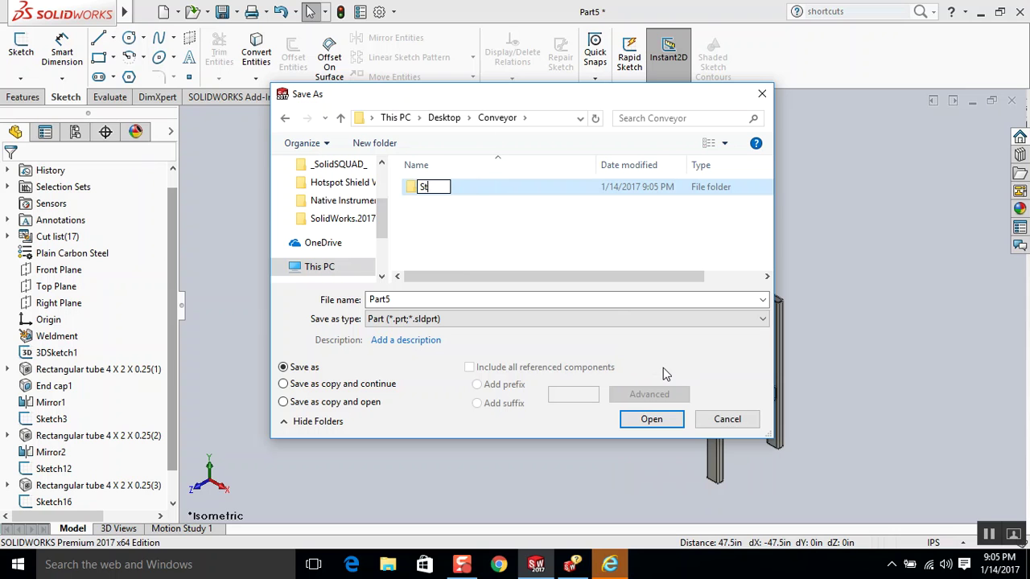
{"action": "type", "text": "Infeed "}
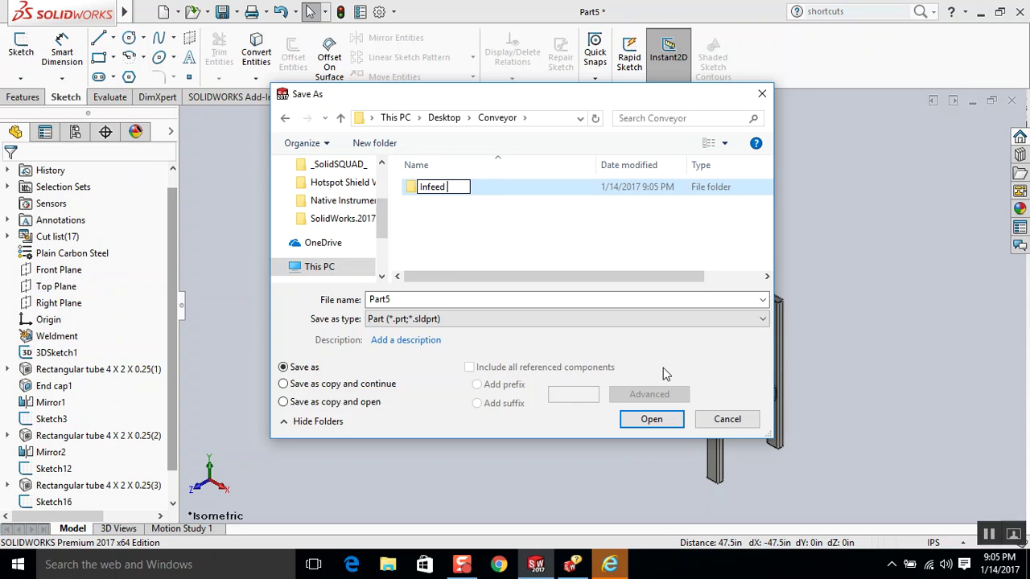
{"action": "type", "text": "Conveyor"}
{"action": "left_click", "coordinate": [529, 239]}
- Save the part as Frame Weldment in the Infeed Conveyor folder
{"action": "double_click", "coordinate": [471, 193]}
{"action": "left_click_drag", "start_coordinate": [437, 298], "coordinate": [348, 301]}
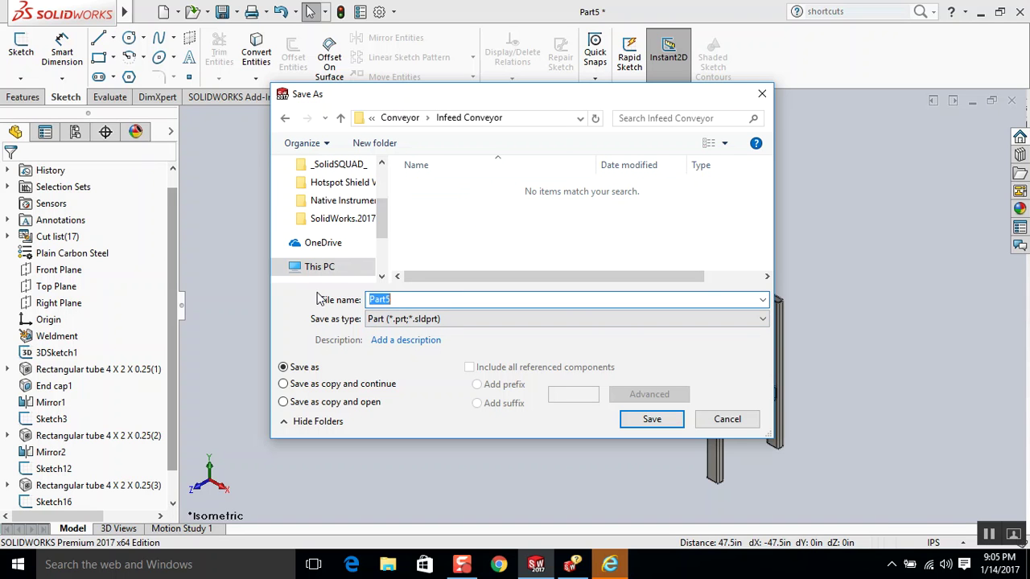
{"action": "type", "text": "Frame Weldment"}
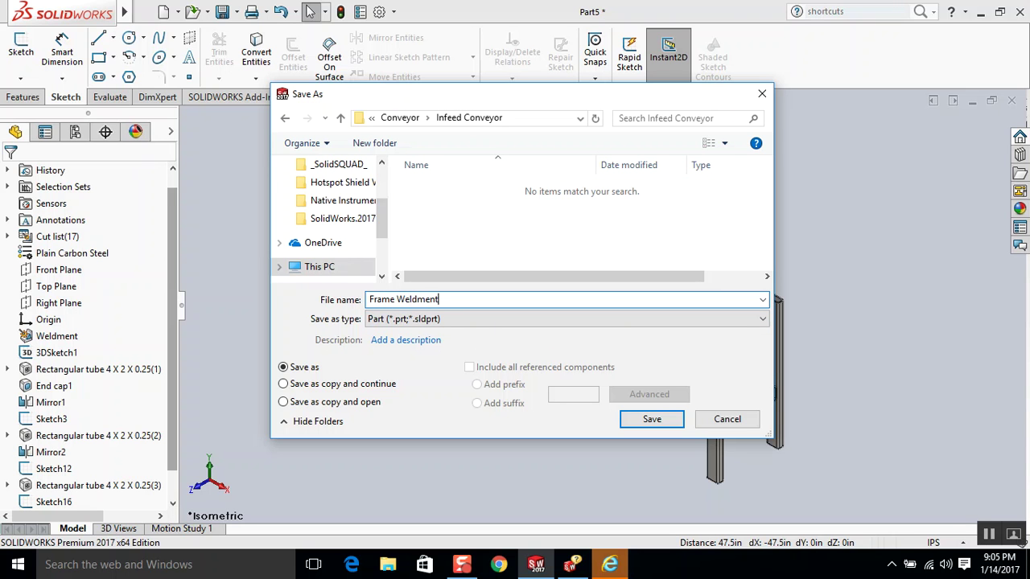
{"action": "left_click", "coordinate": [664, 423]}
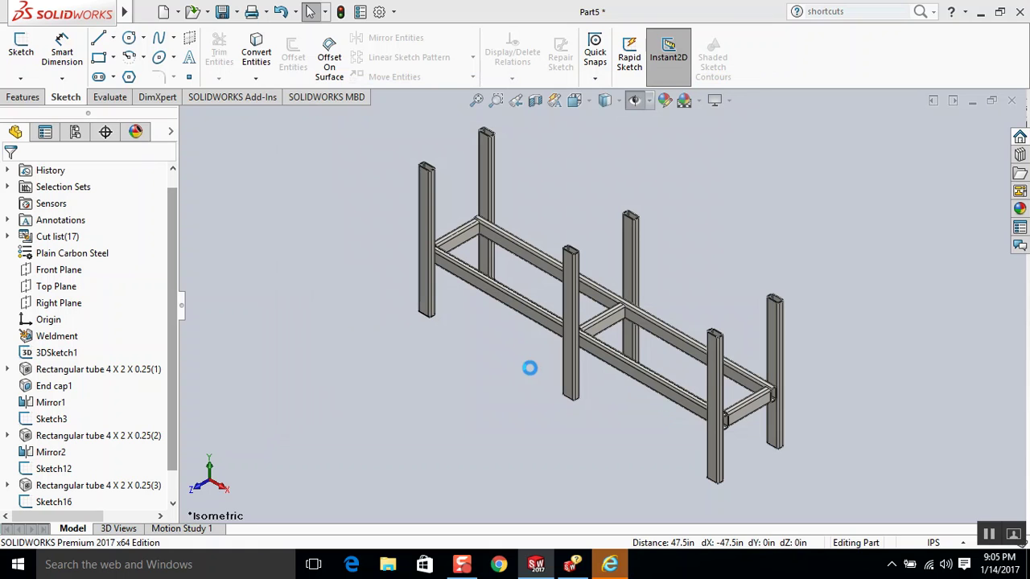